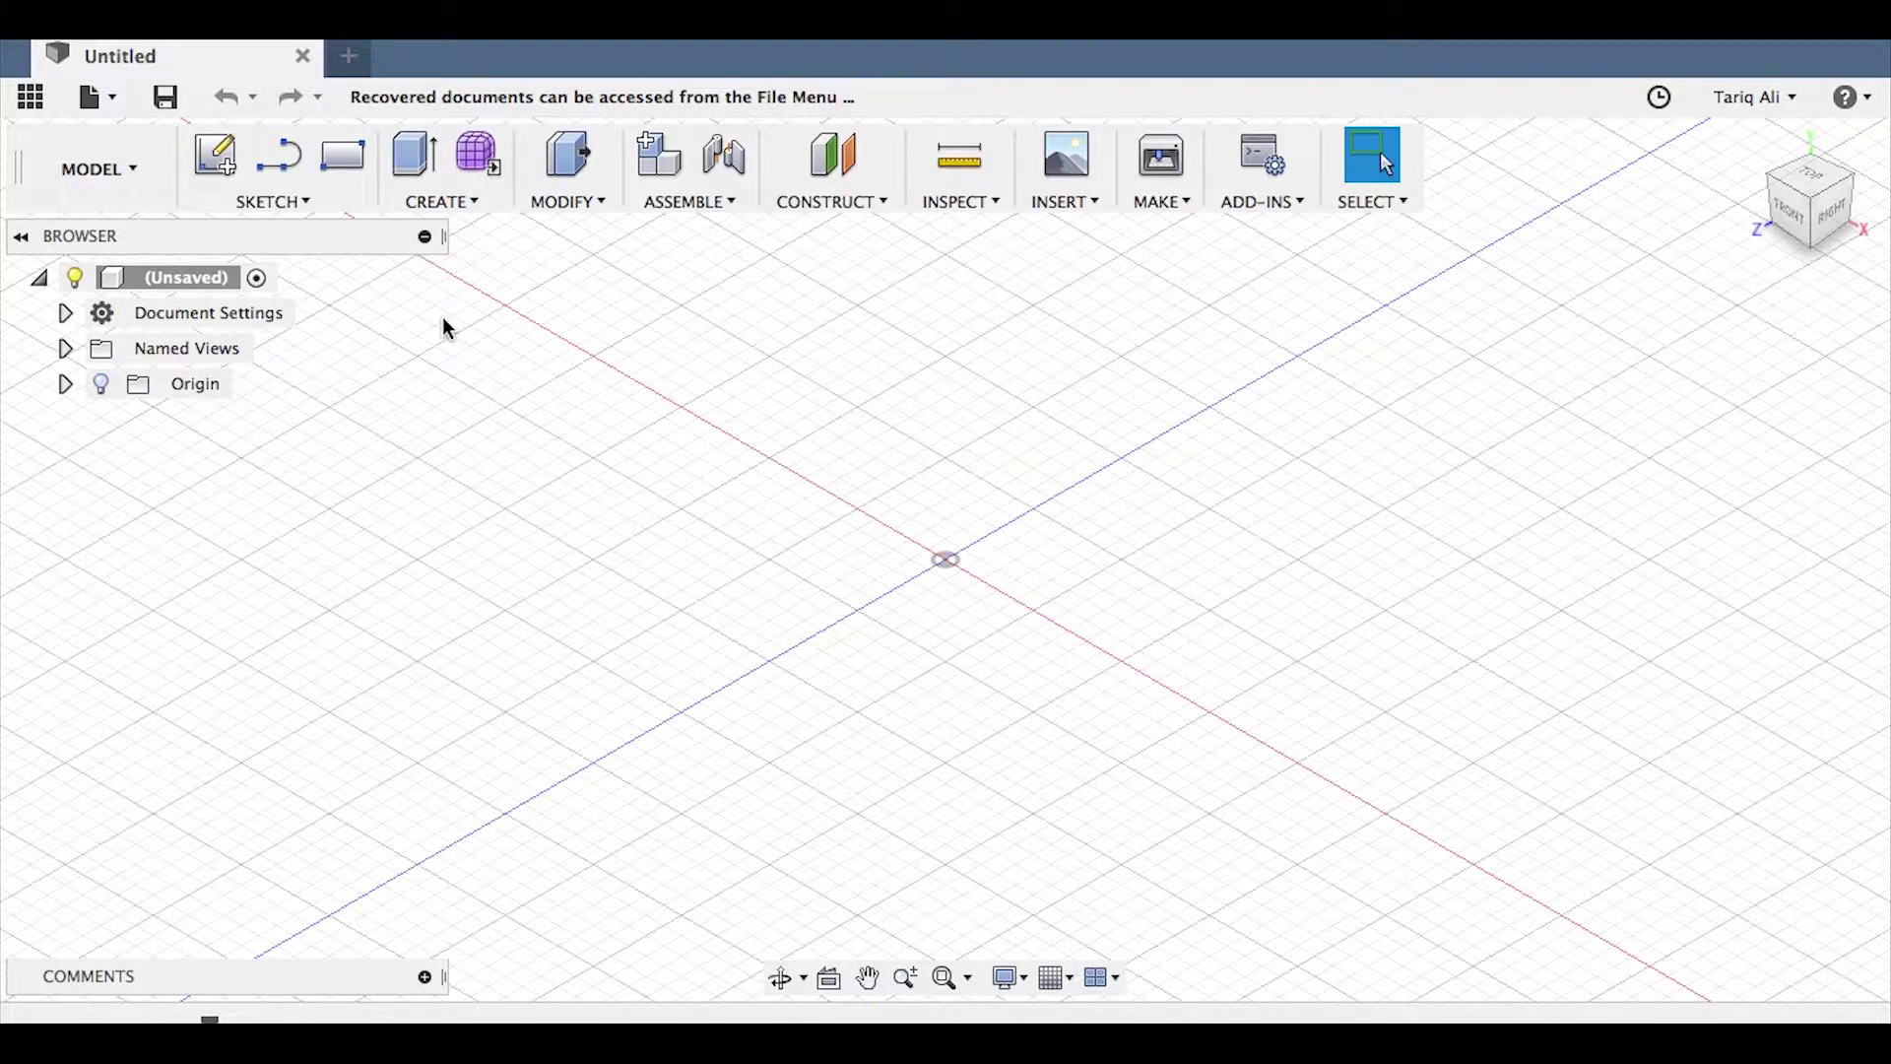
Step: Sketch a 200 mm diameter circle centred on the origin of the ground plane
{"action": "left_click", "coordinate": [298, 199]}
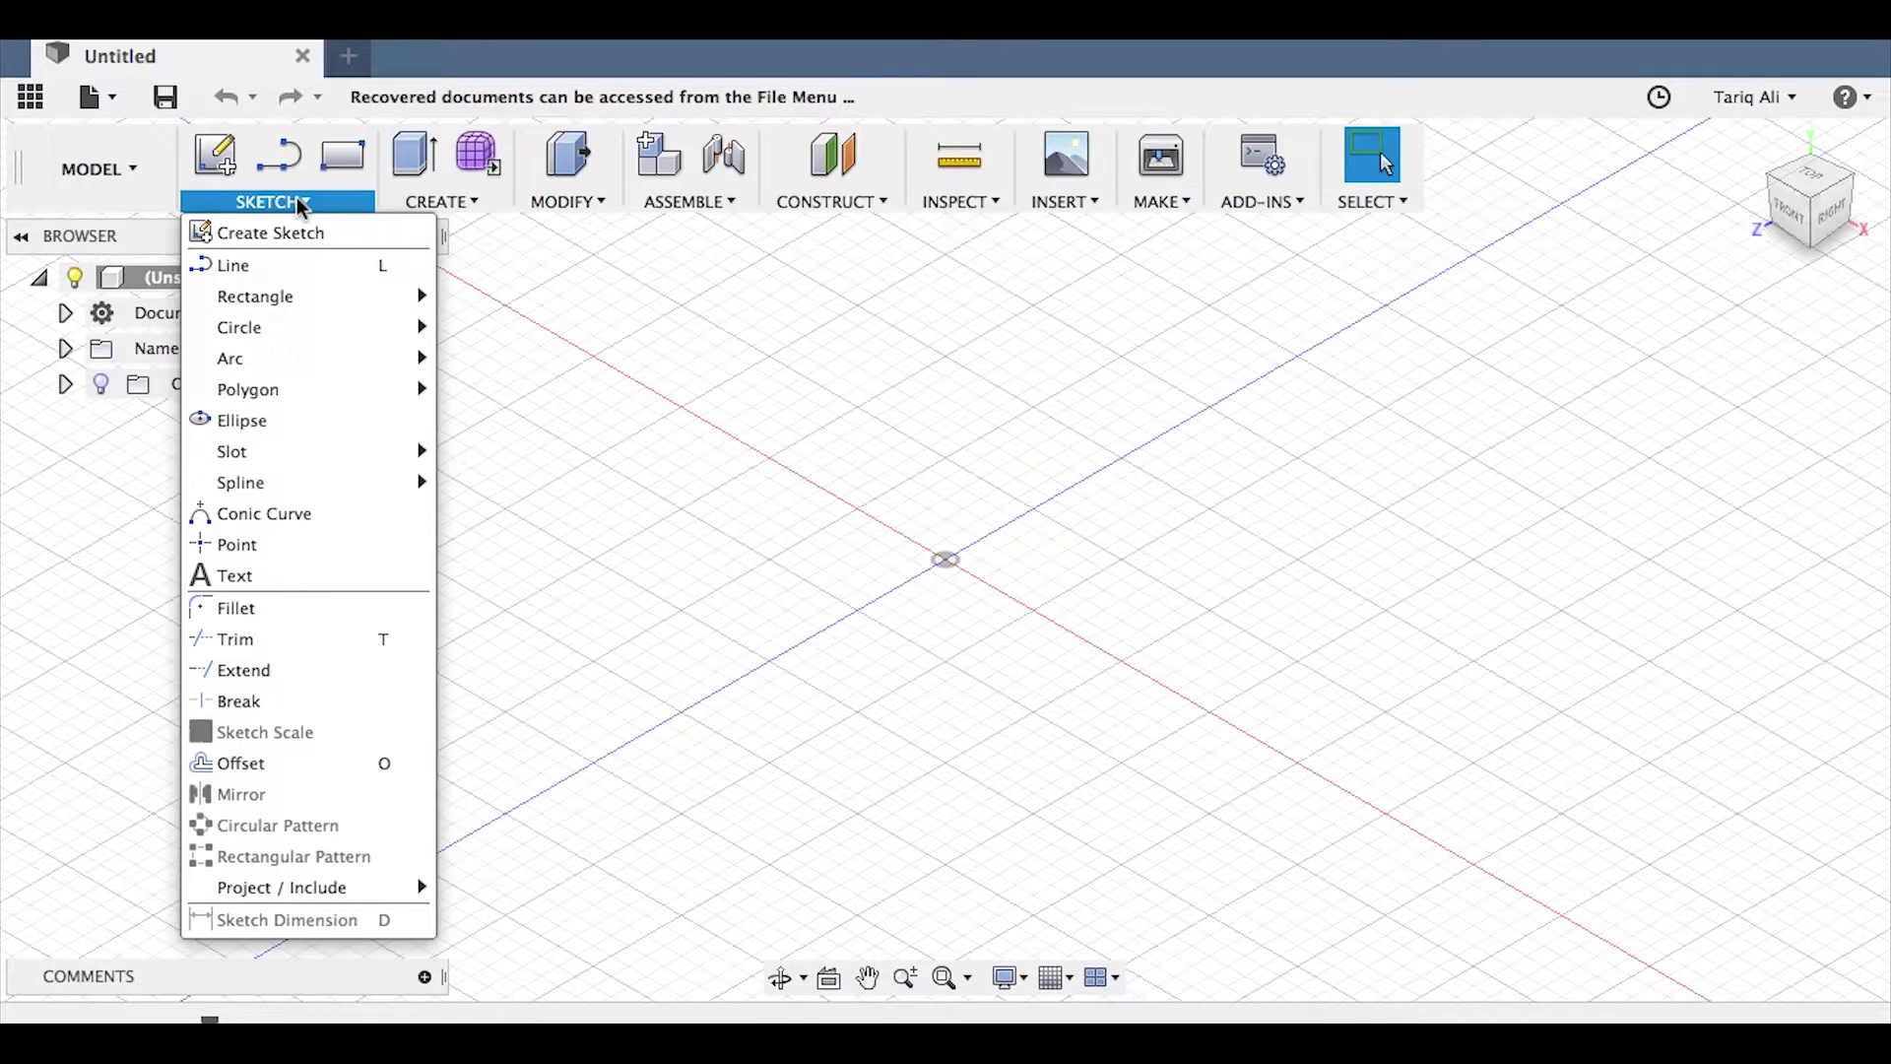
{"action": "mouse_move", "coordinate": [331, 325]}
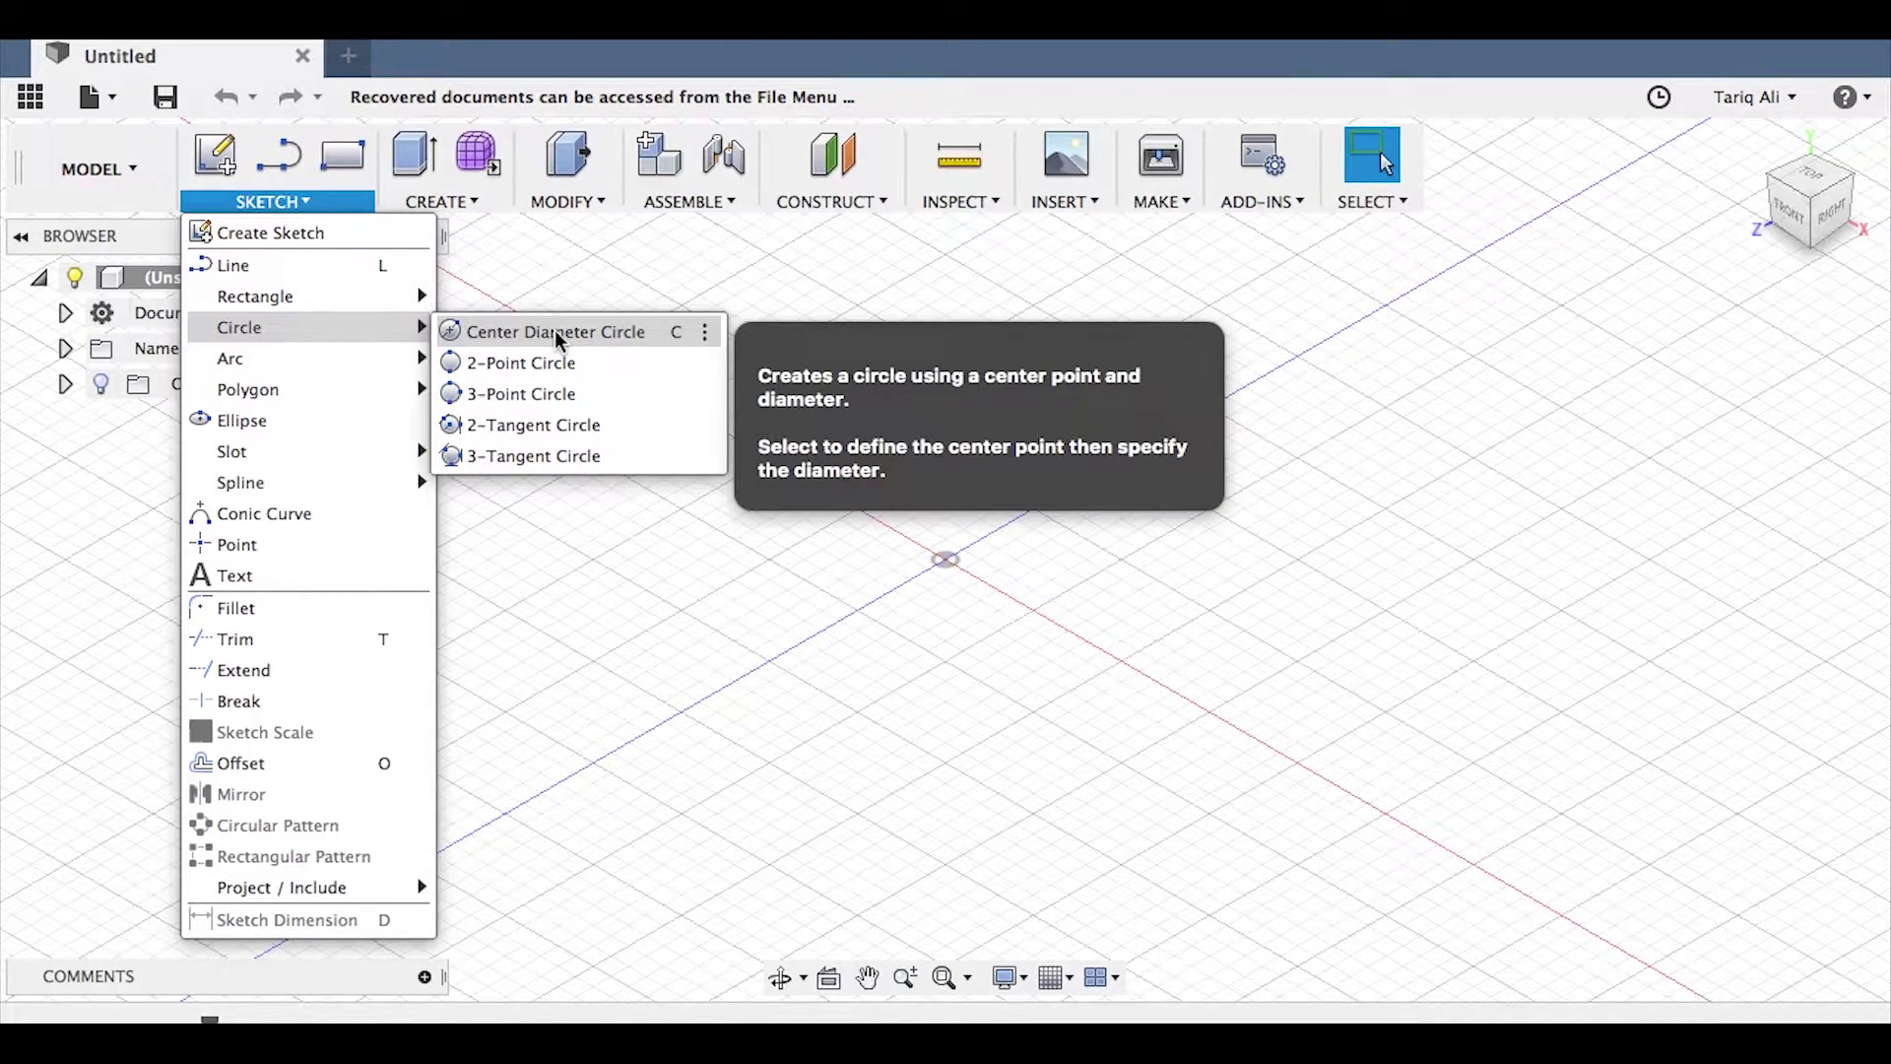
{"action": "left_click", "coordinate": [597, 335]}
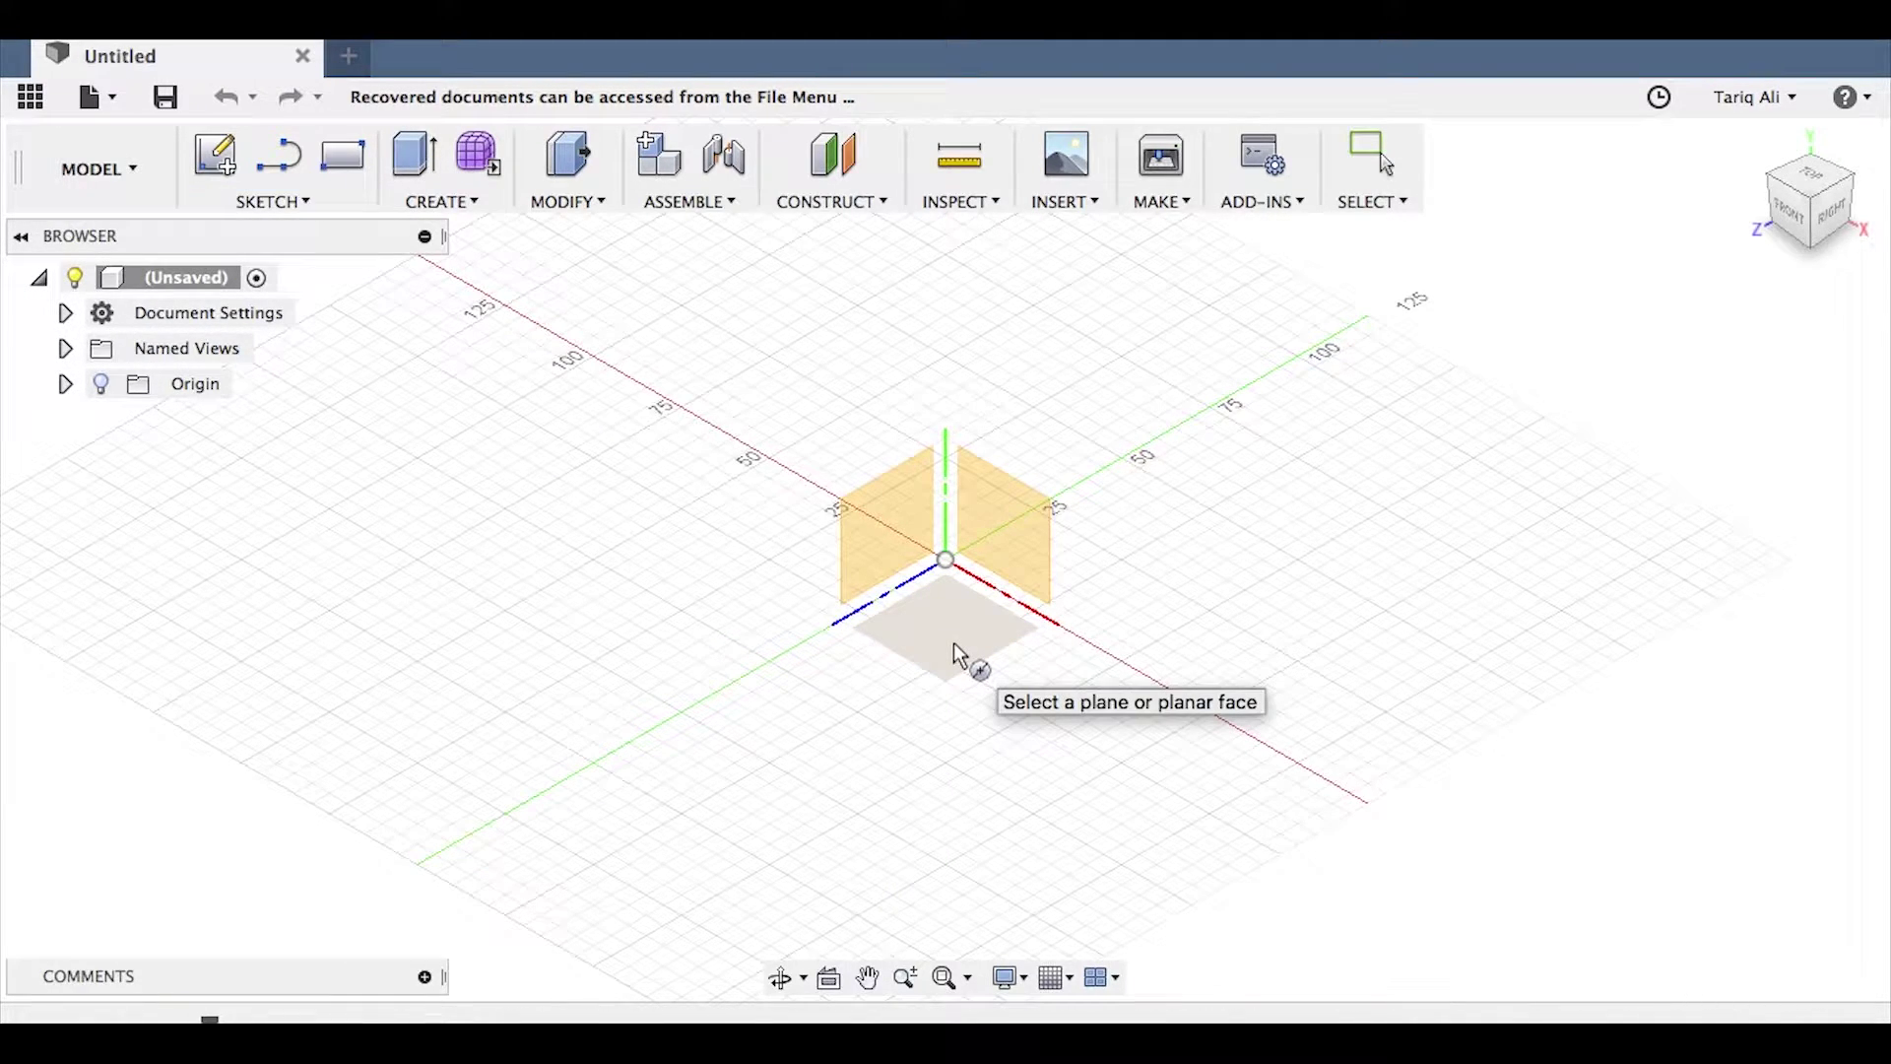
{"action": "left_click", "coordinate": [953, 644]}
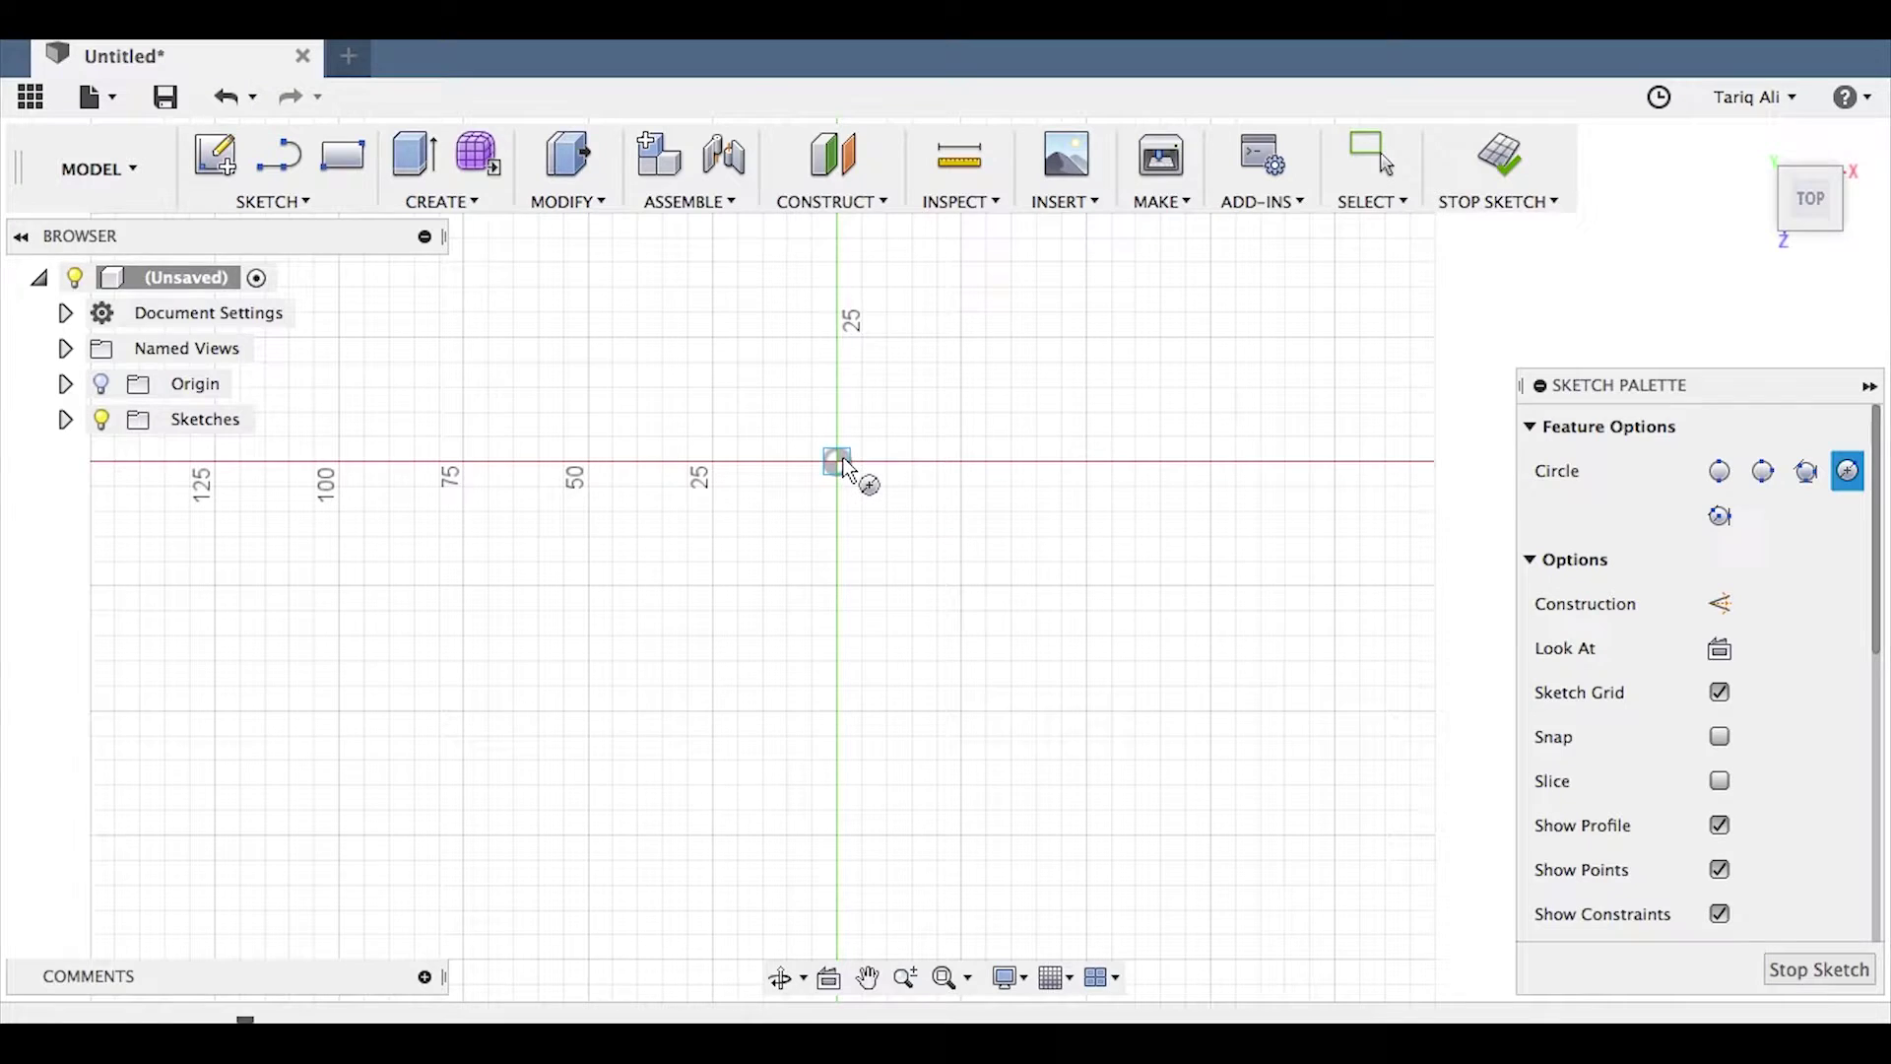
{"action": "left_click", "coordinate": [837, 461]}
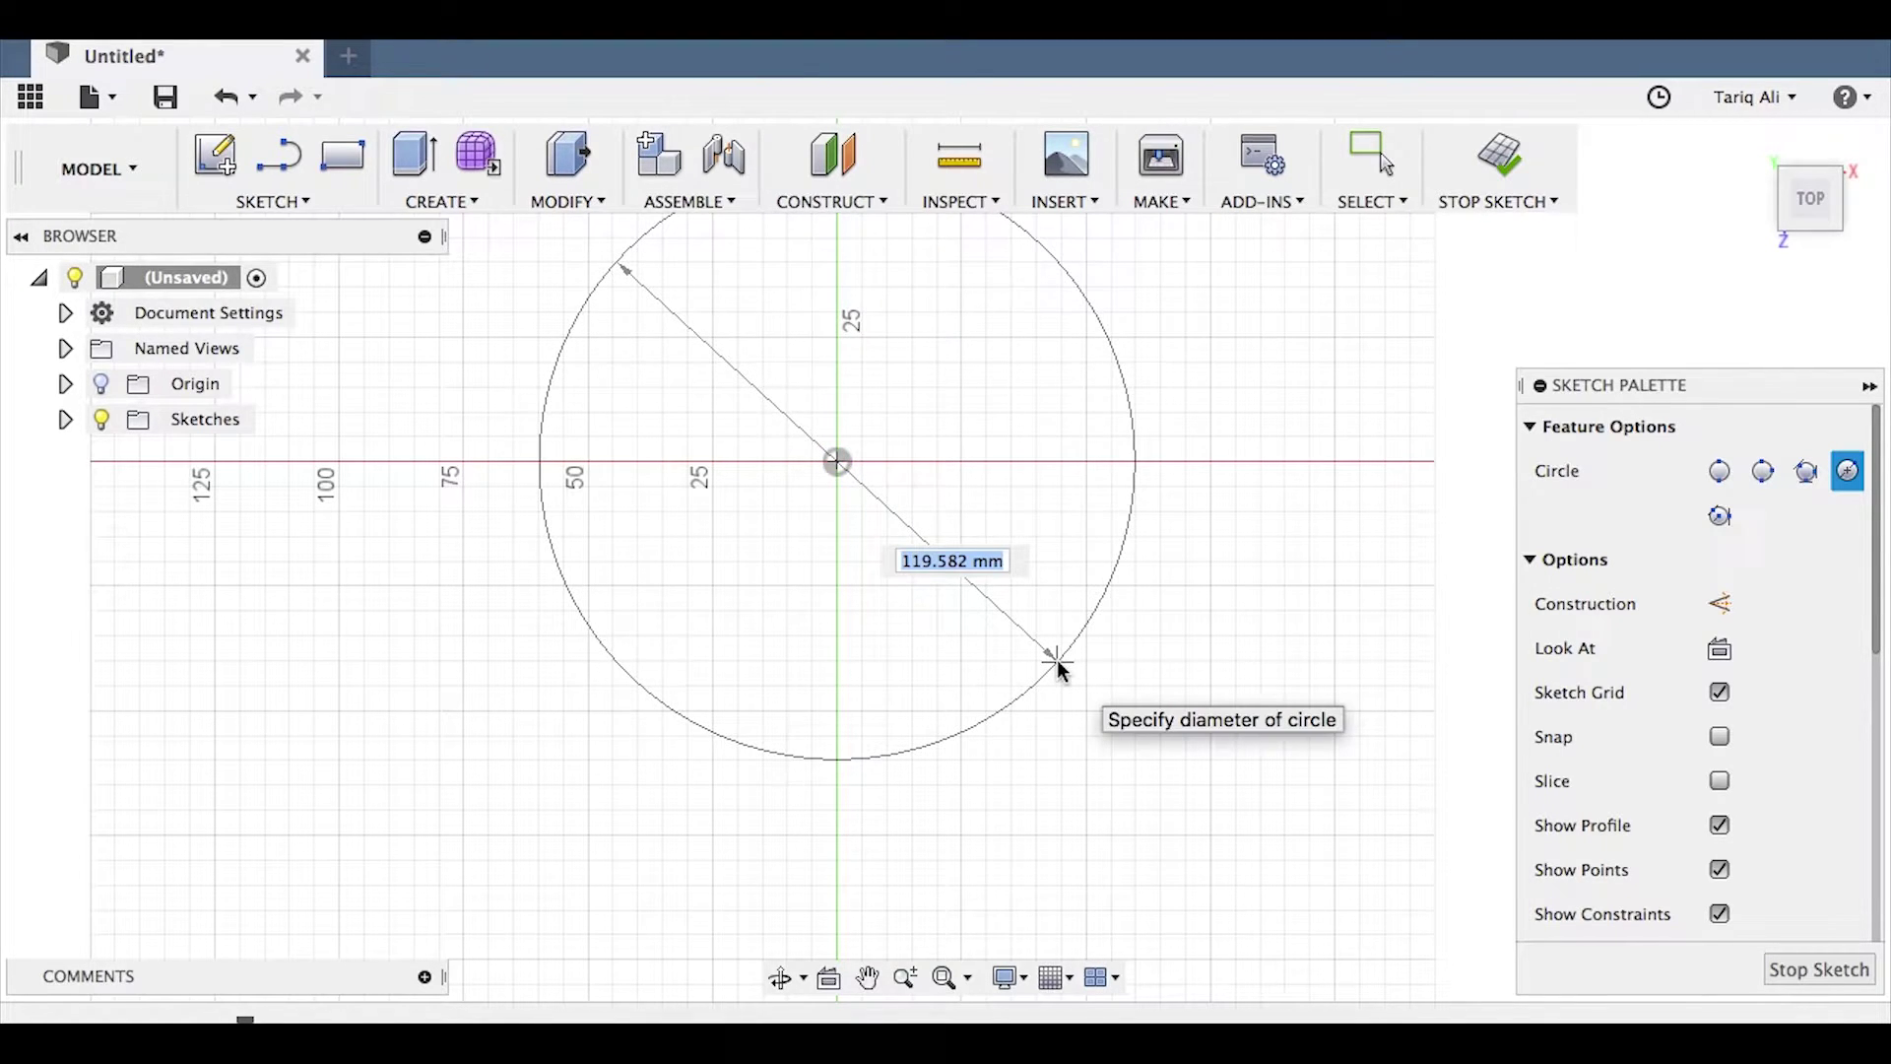
{"action": "type", "text": "200"}
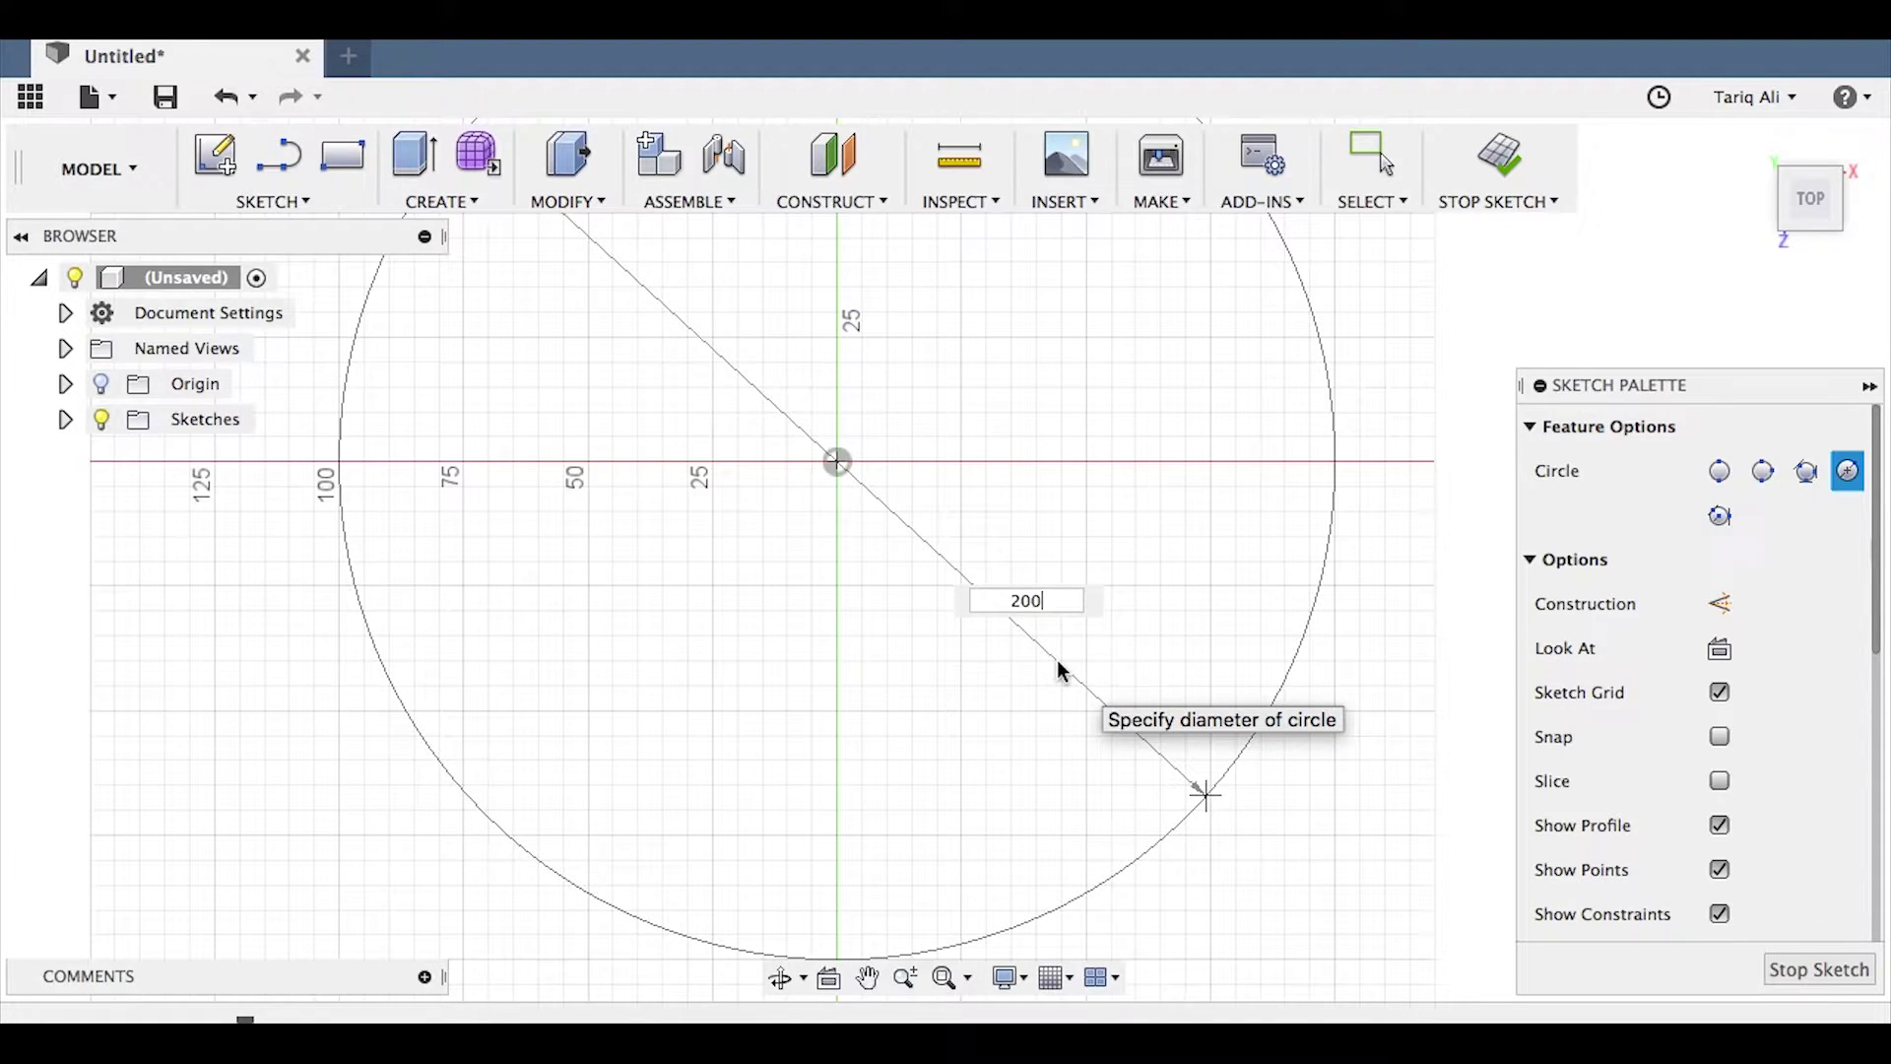
{"action": "key", "text": "Tab"}
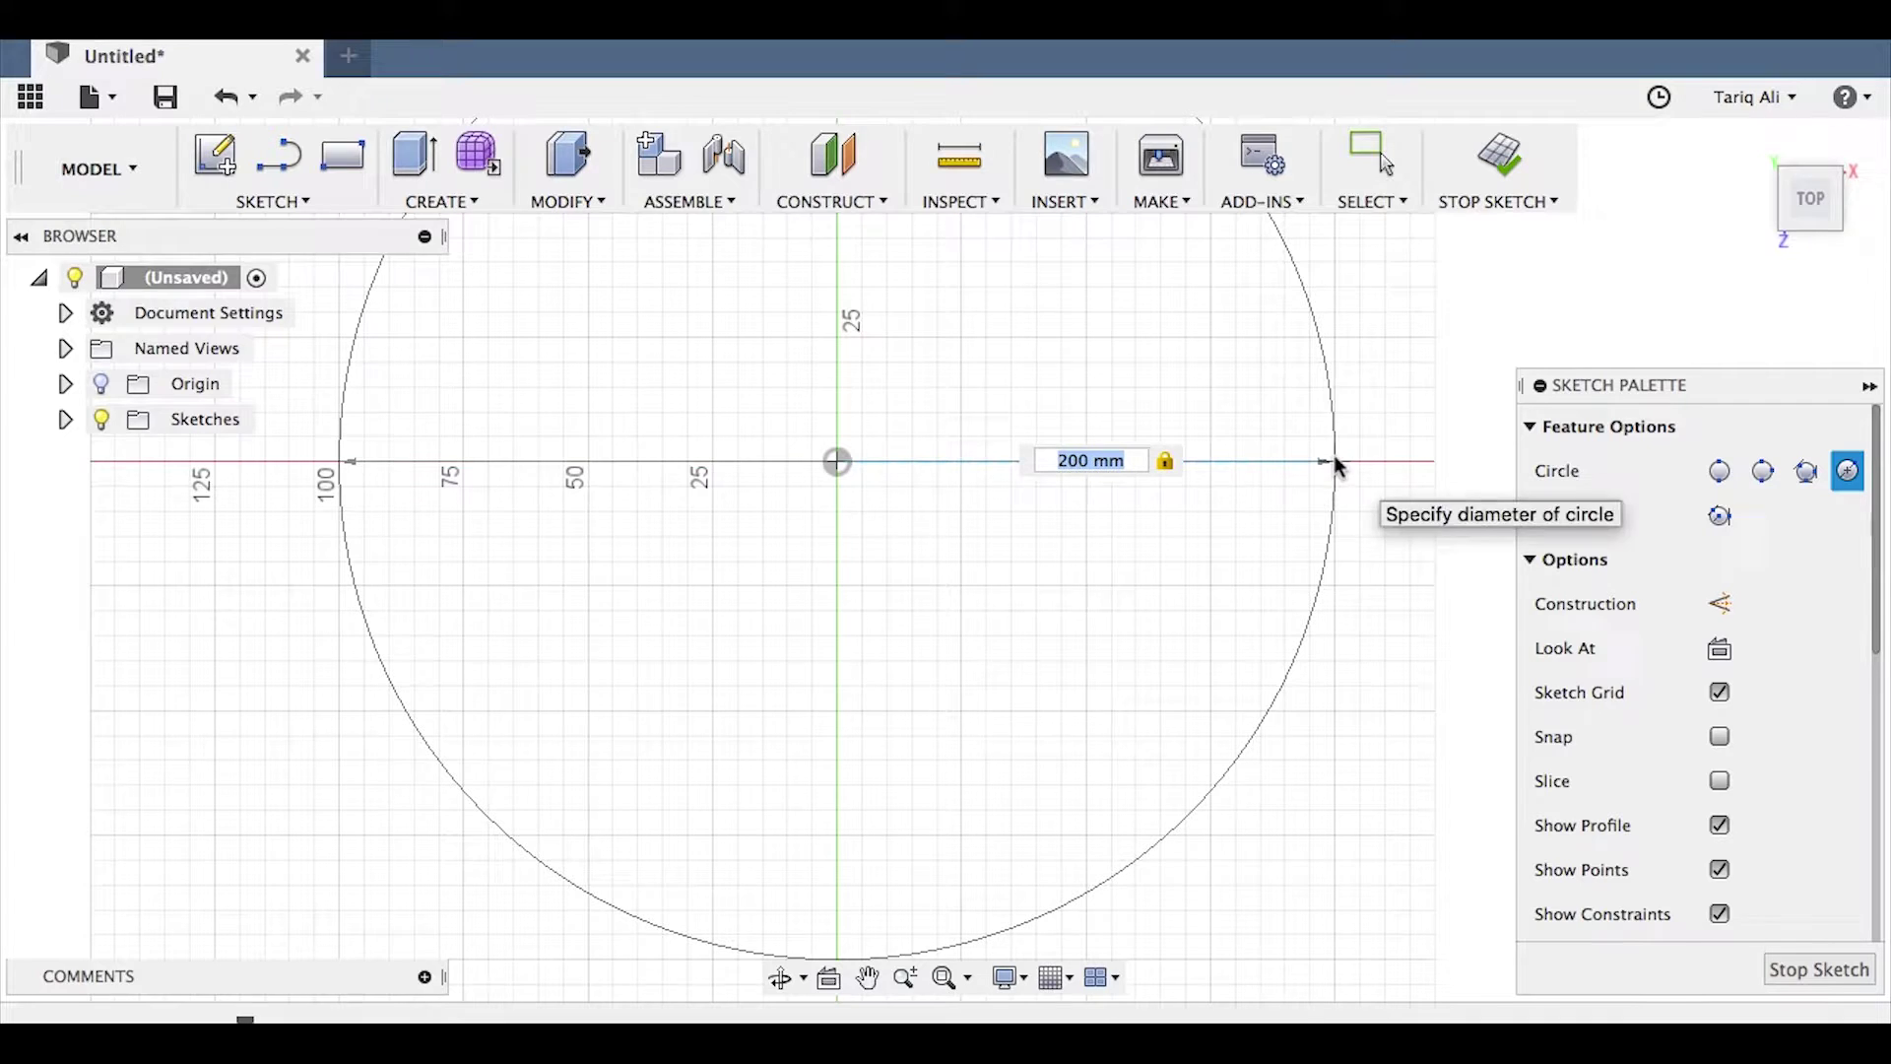
{"action": "left_click", "coordinate": [1326, 493]}
{"action": "middle_click_drag", "start_coordinate": [1320, 427], "coordinate": [1162, 639]}
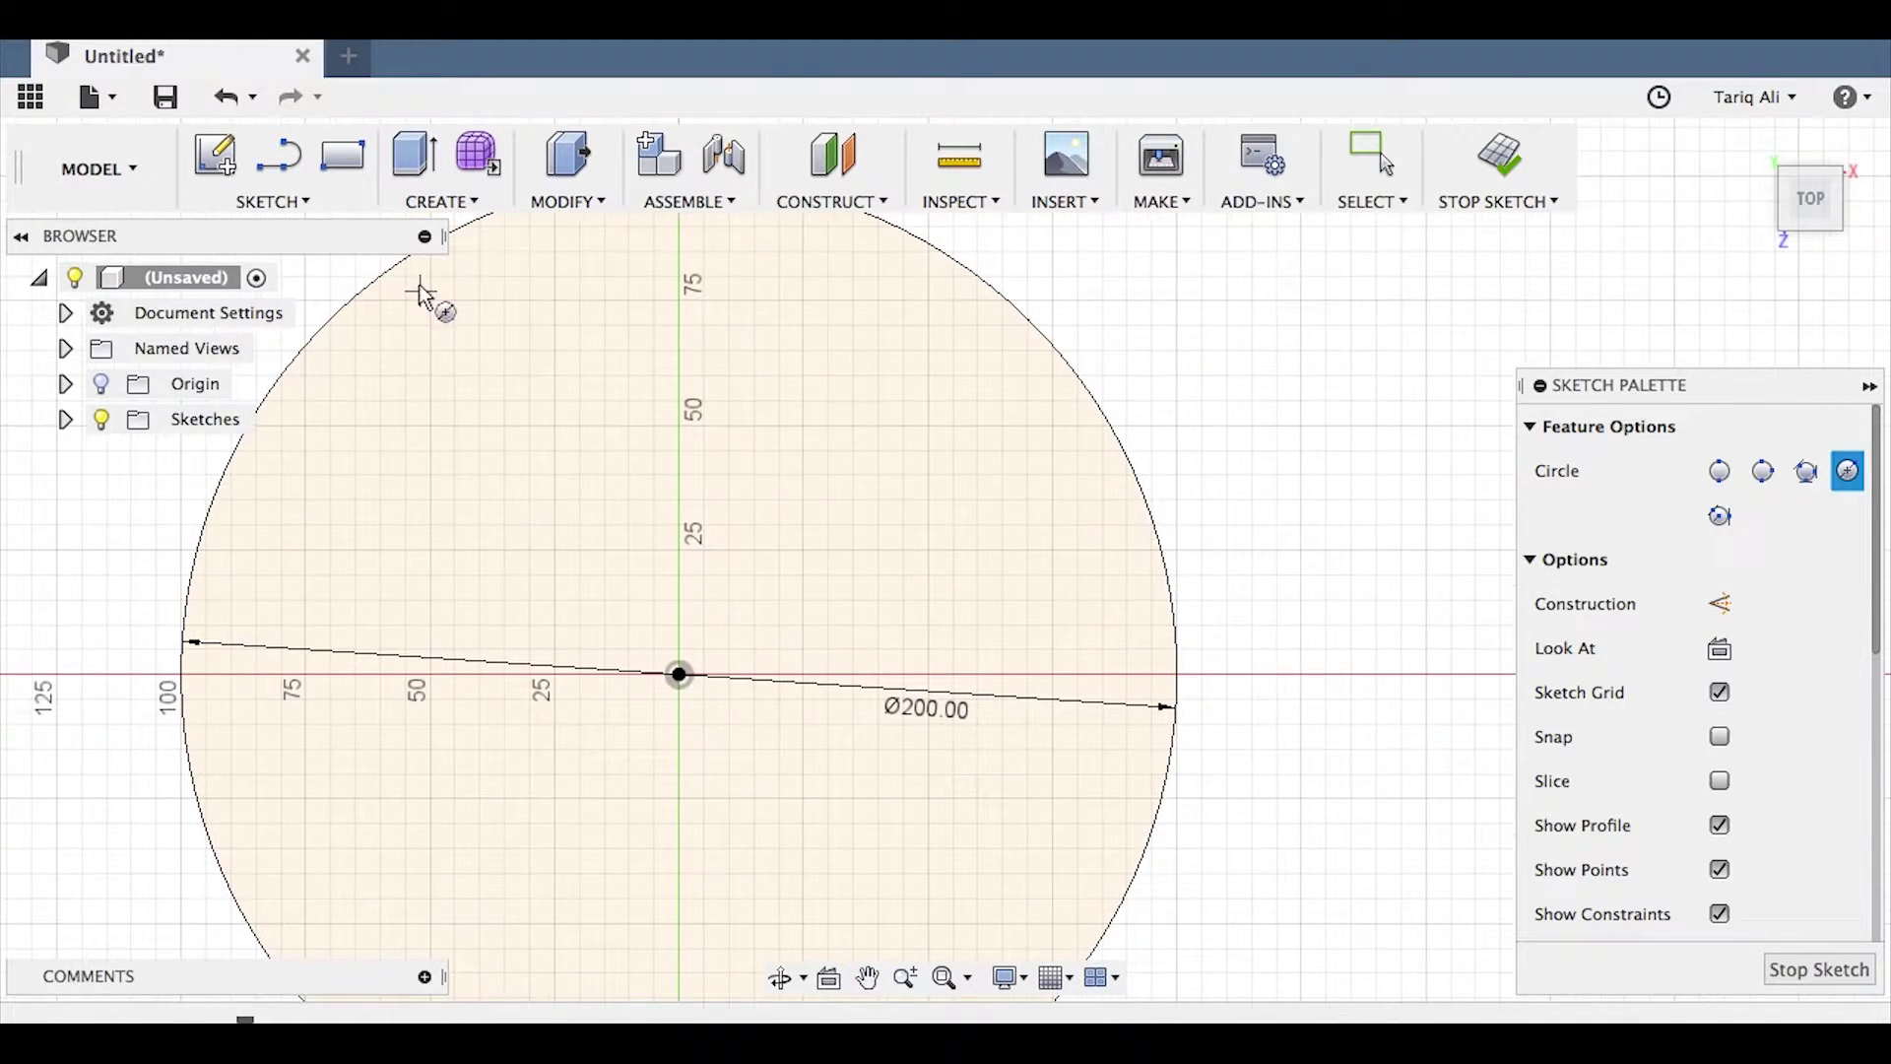
Step: Draw a horizontal line from the circle's centre to just past its right edge
{"action": "left_click", "coordinate": [280, 169]}
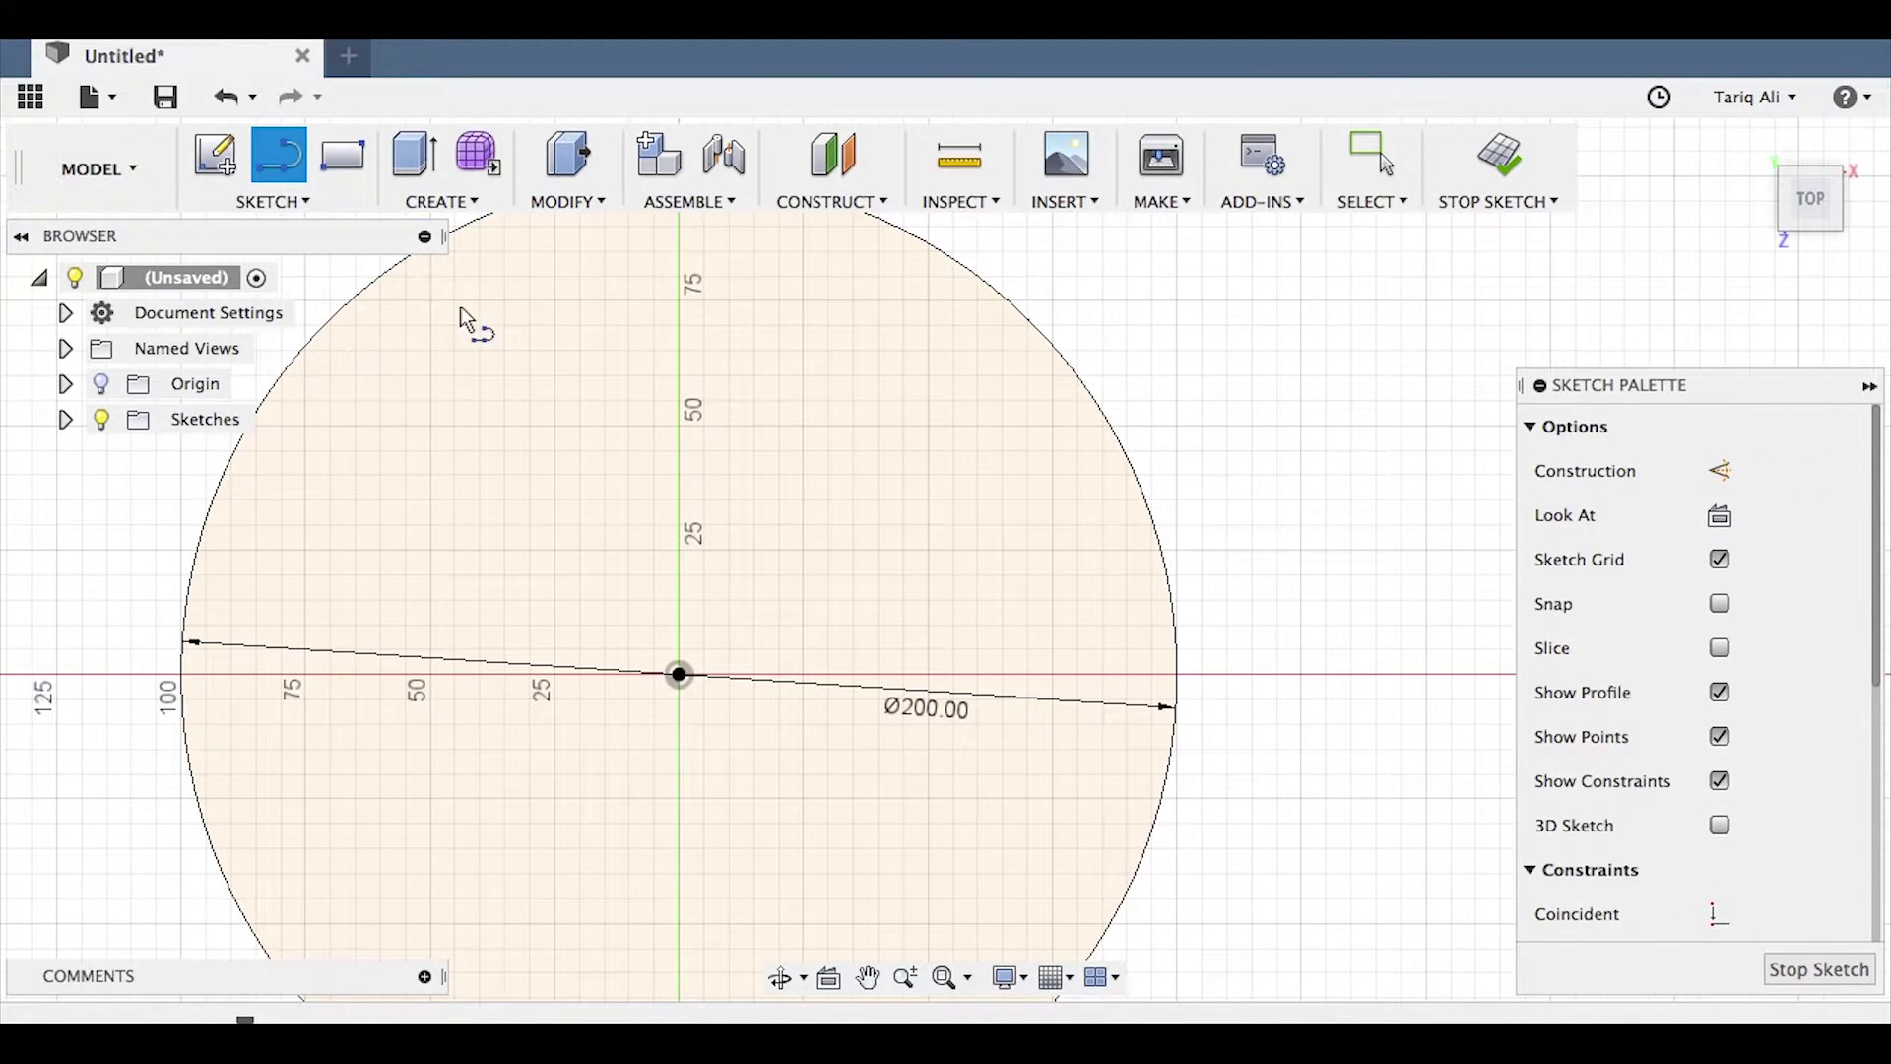
{"action": "left_click", "coordinate": [687, 675]}
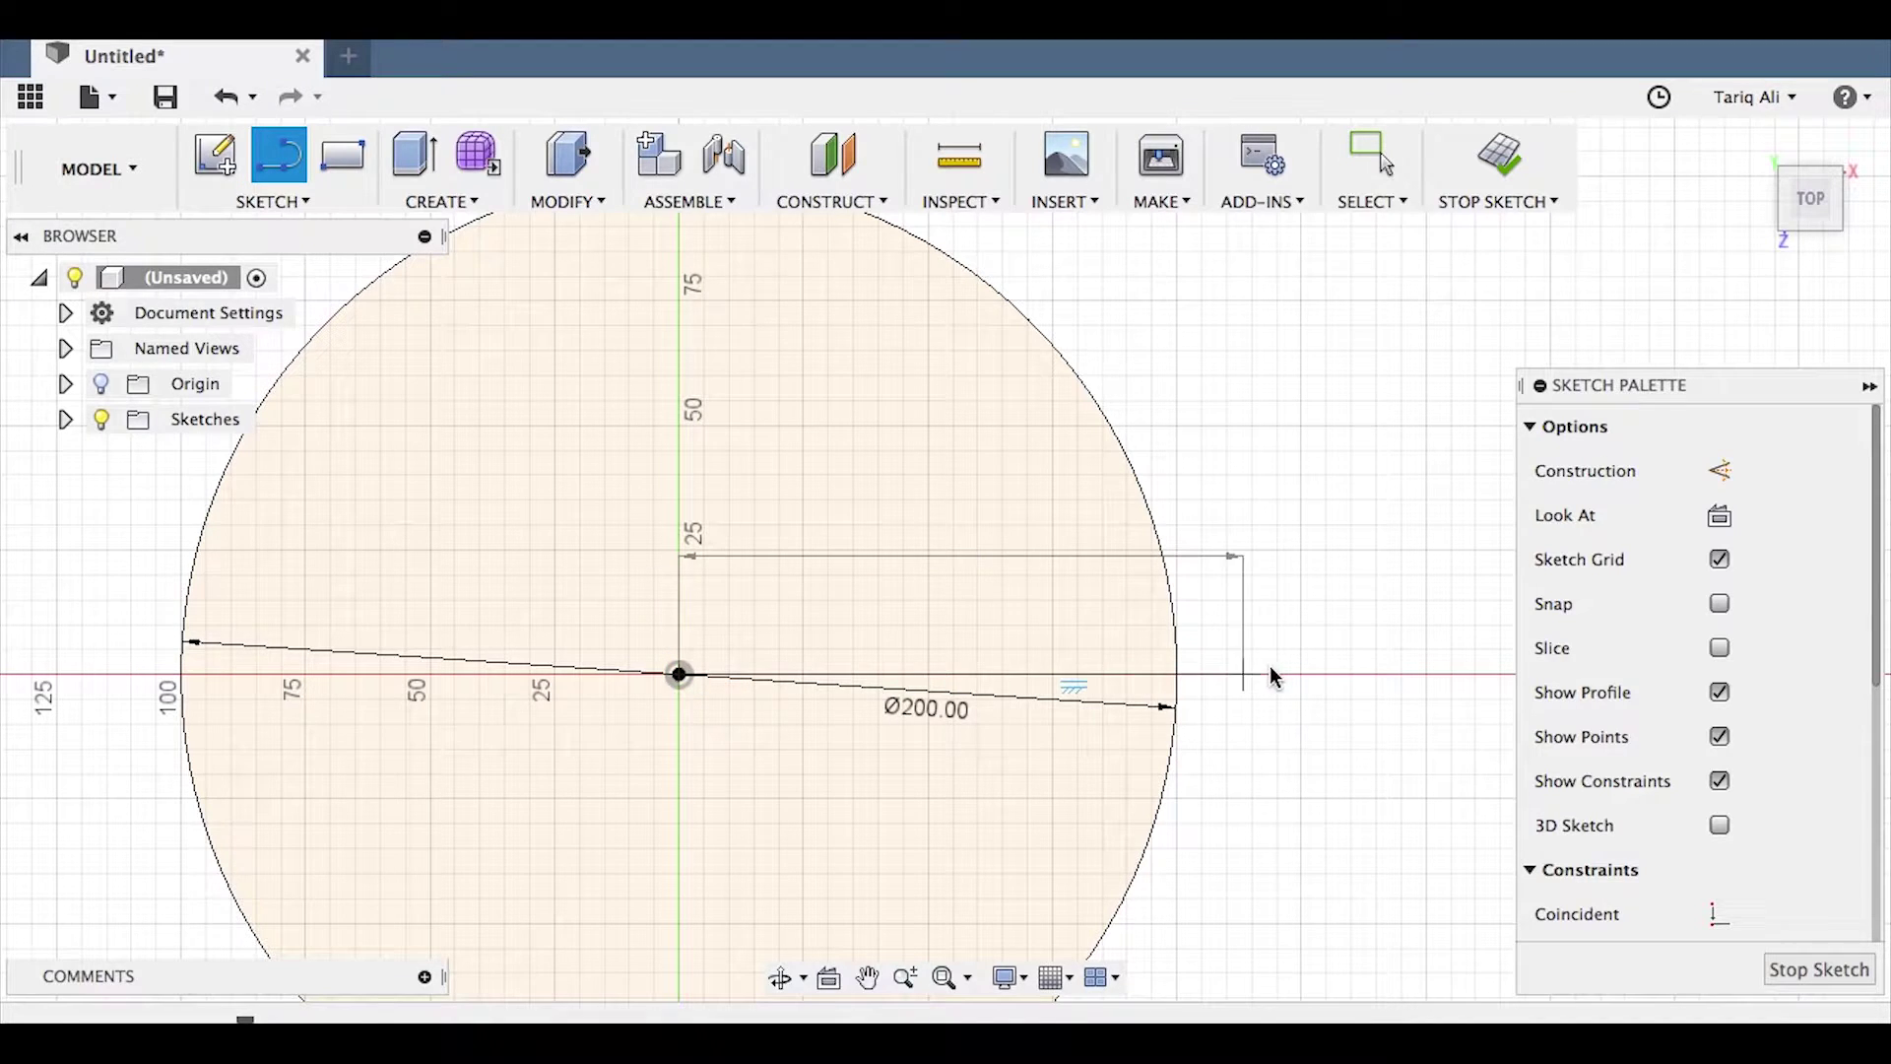
{"action": "left_click", "coordinate": [1396, 675]}
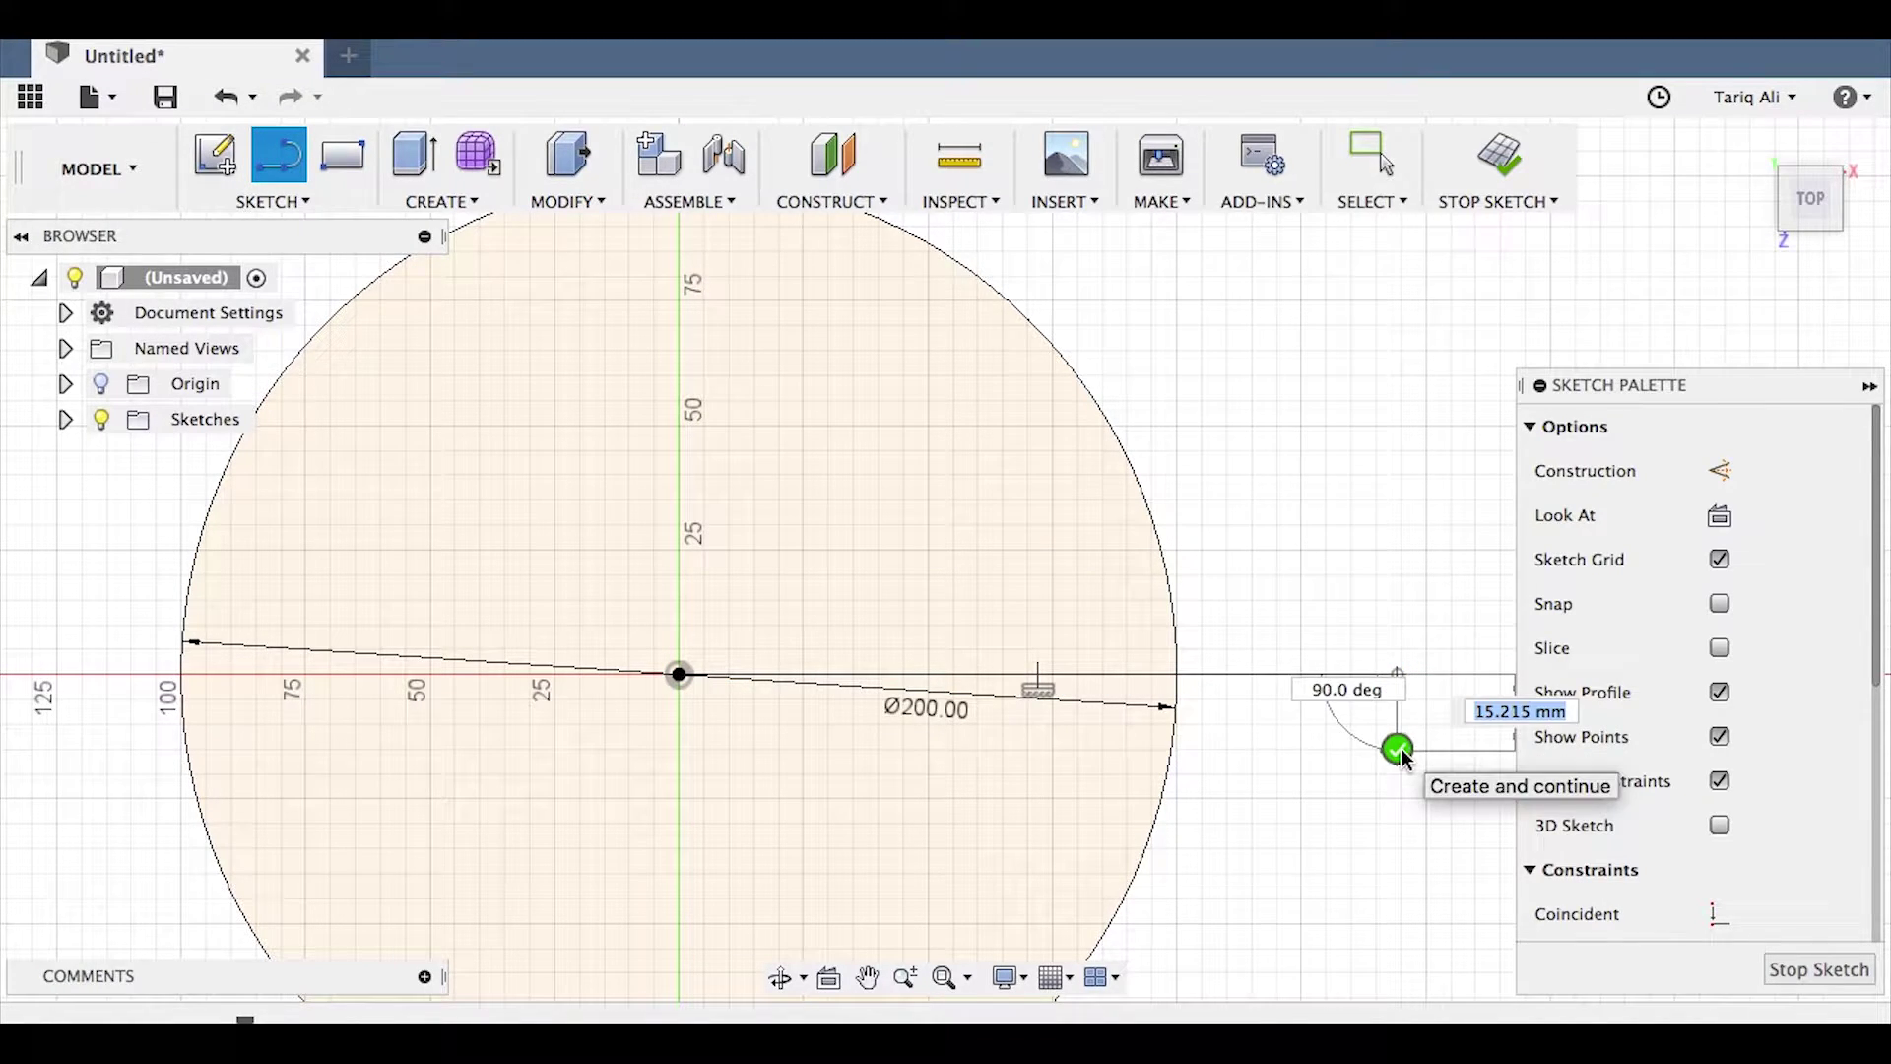
{"action": "left_click", "coordinate": [1397, 748]}
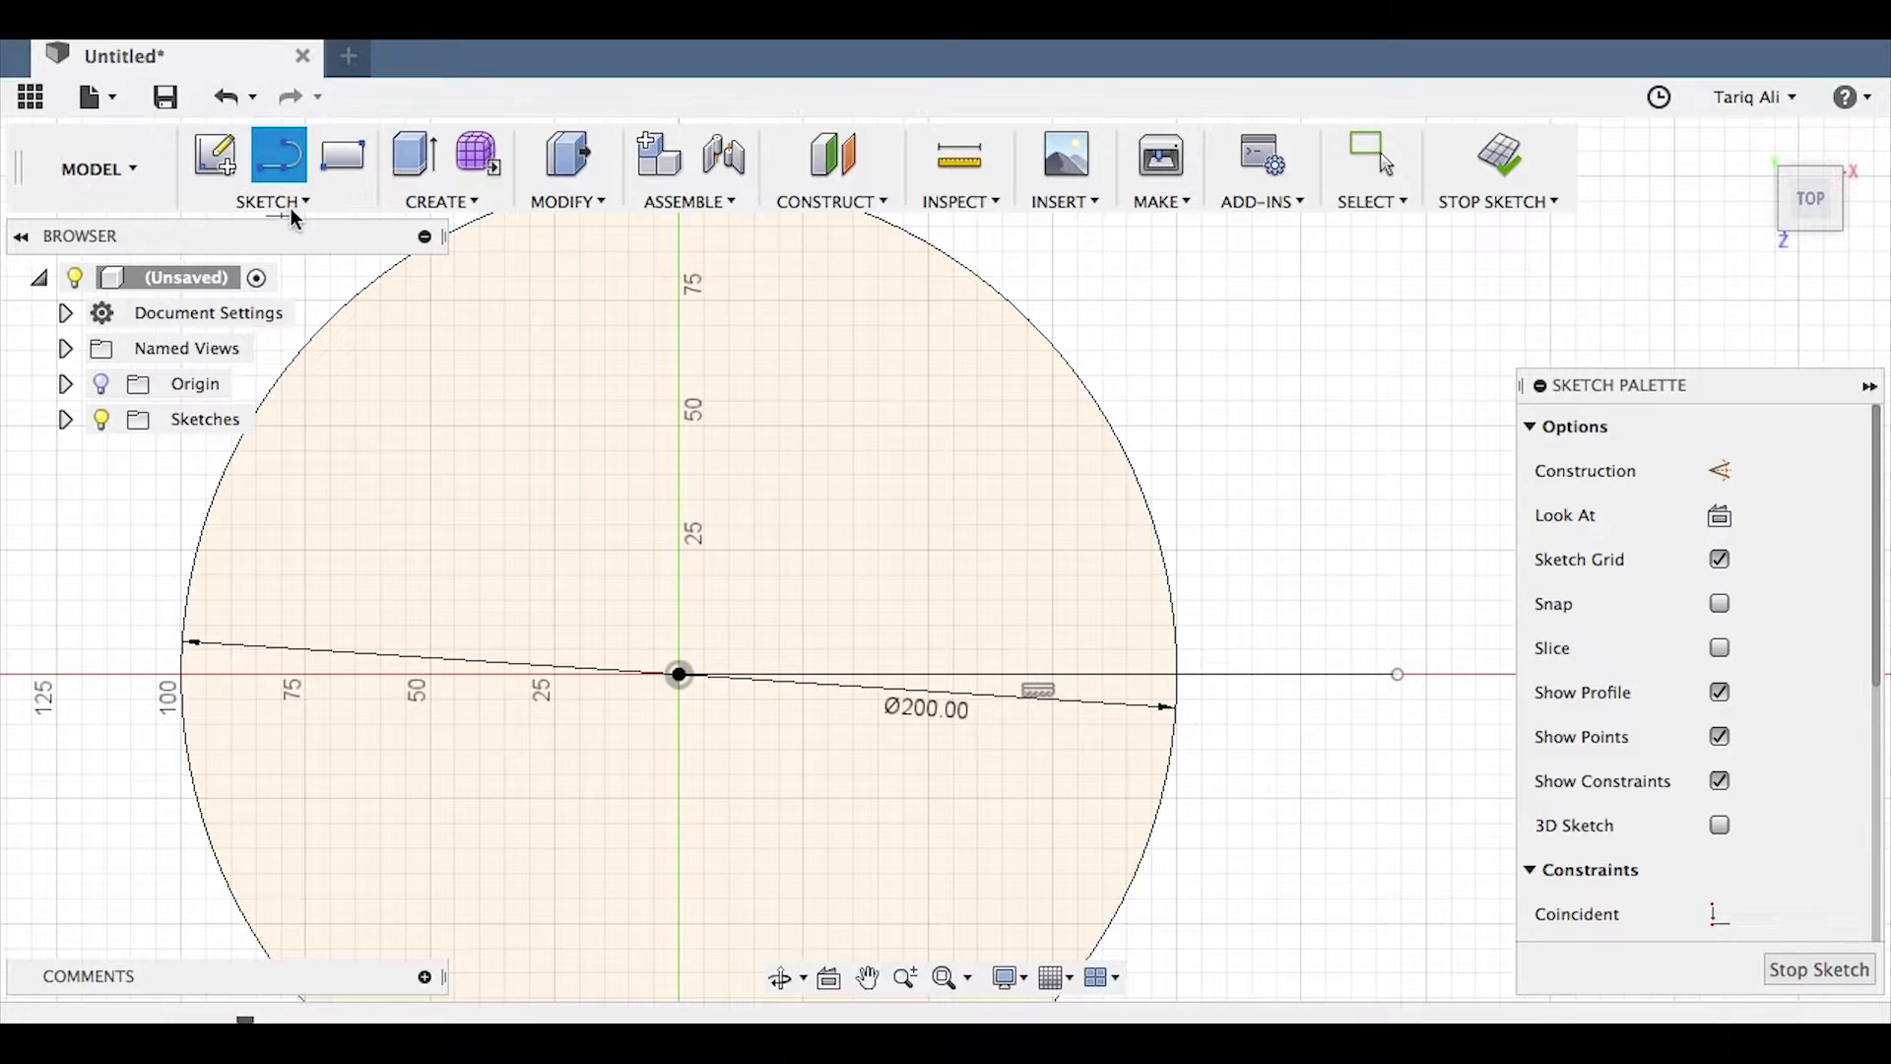
Step: Offset the horizontal line by 1.00 mm to make a parallel copy
{"action": "left_click", "coordinate": [467, 203]}
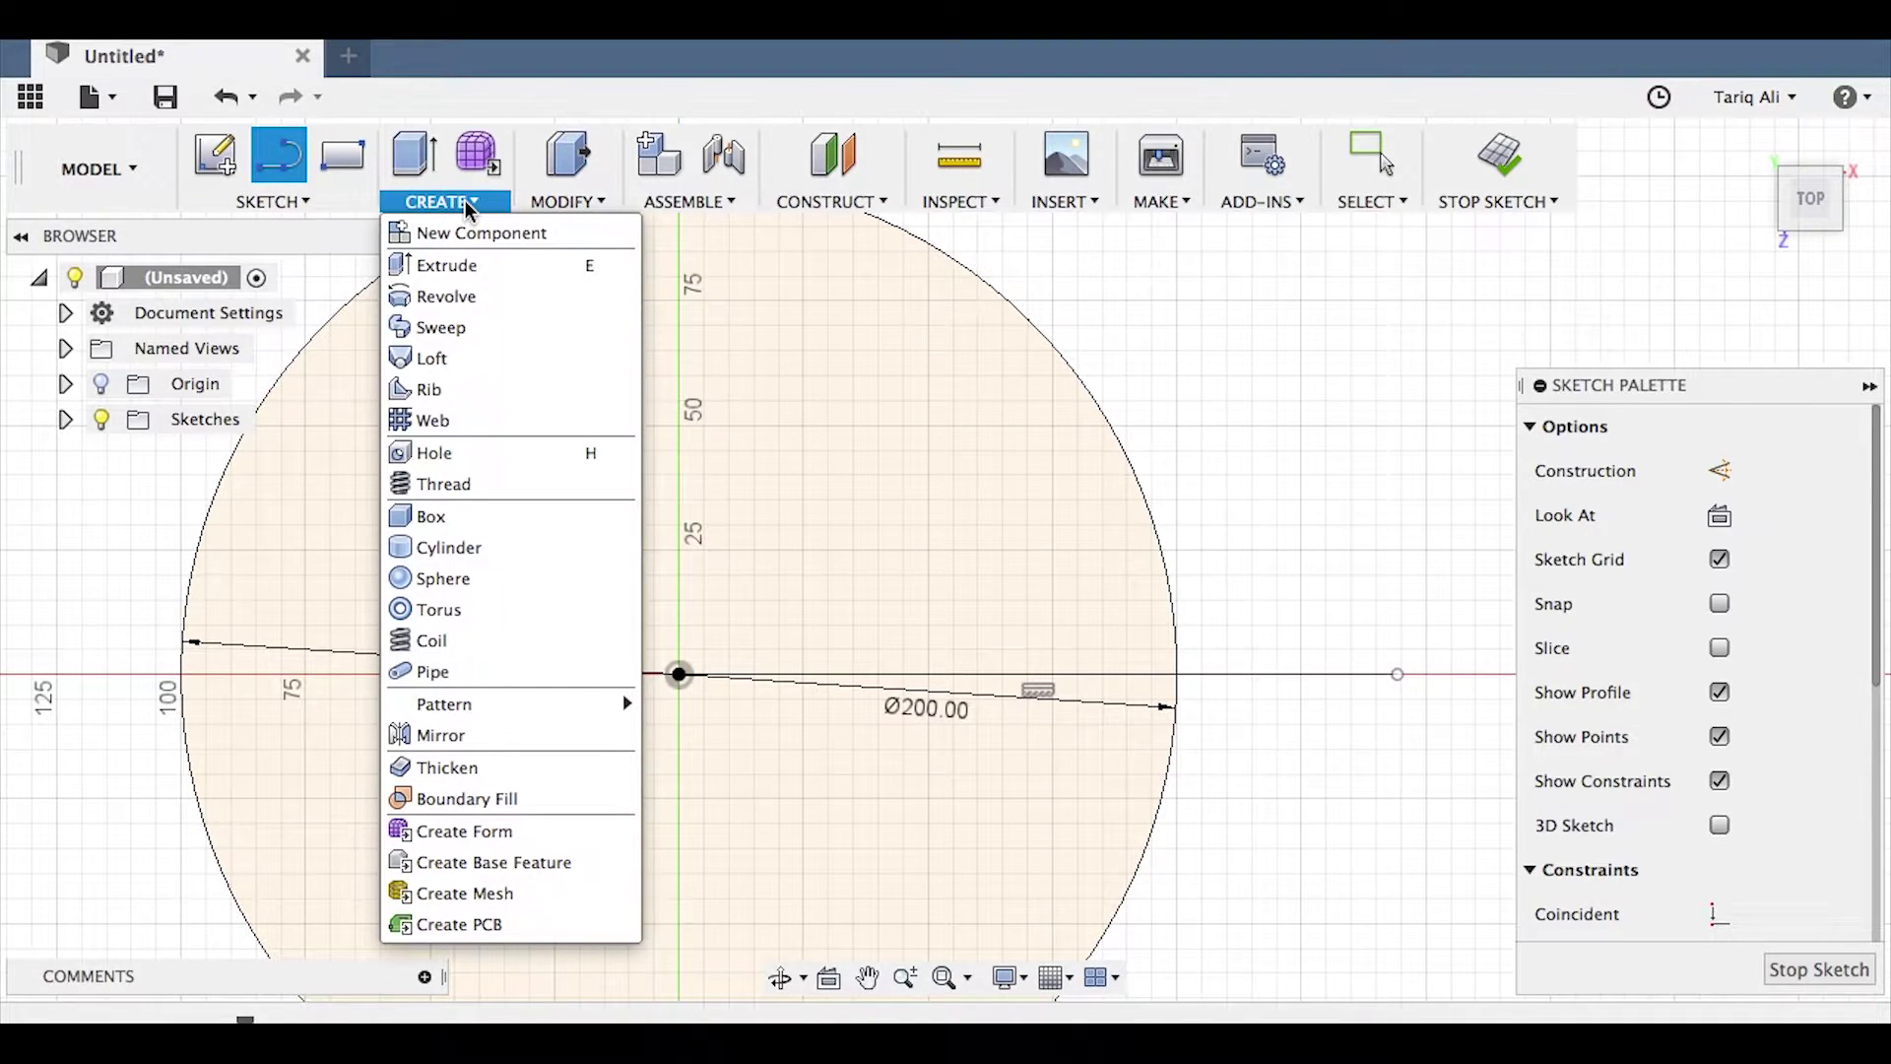
{"action": "left_click", "coordinate": [271, 201]}
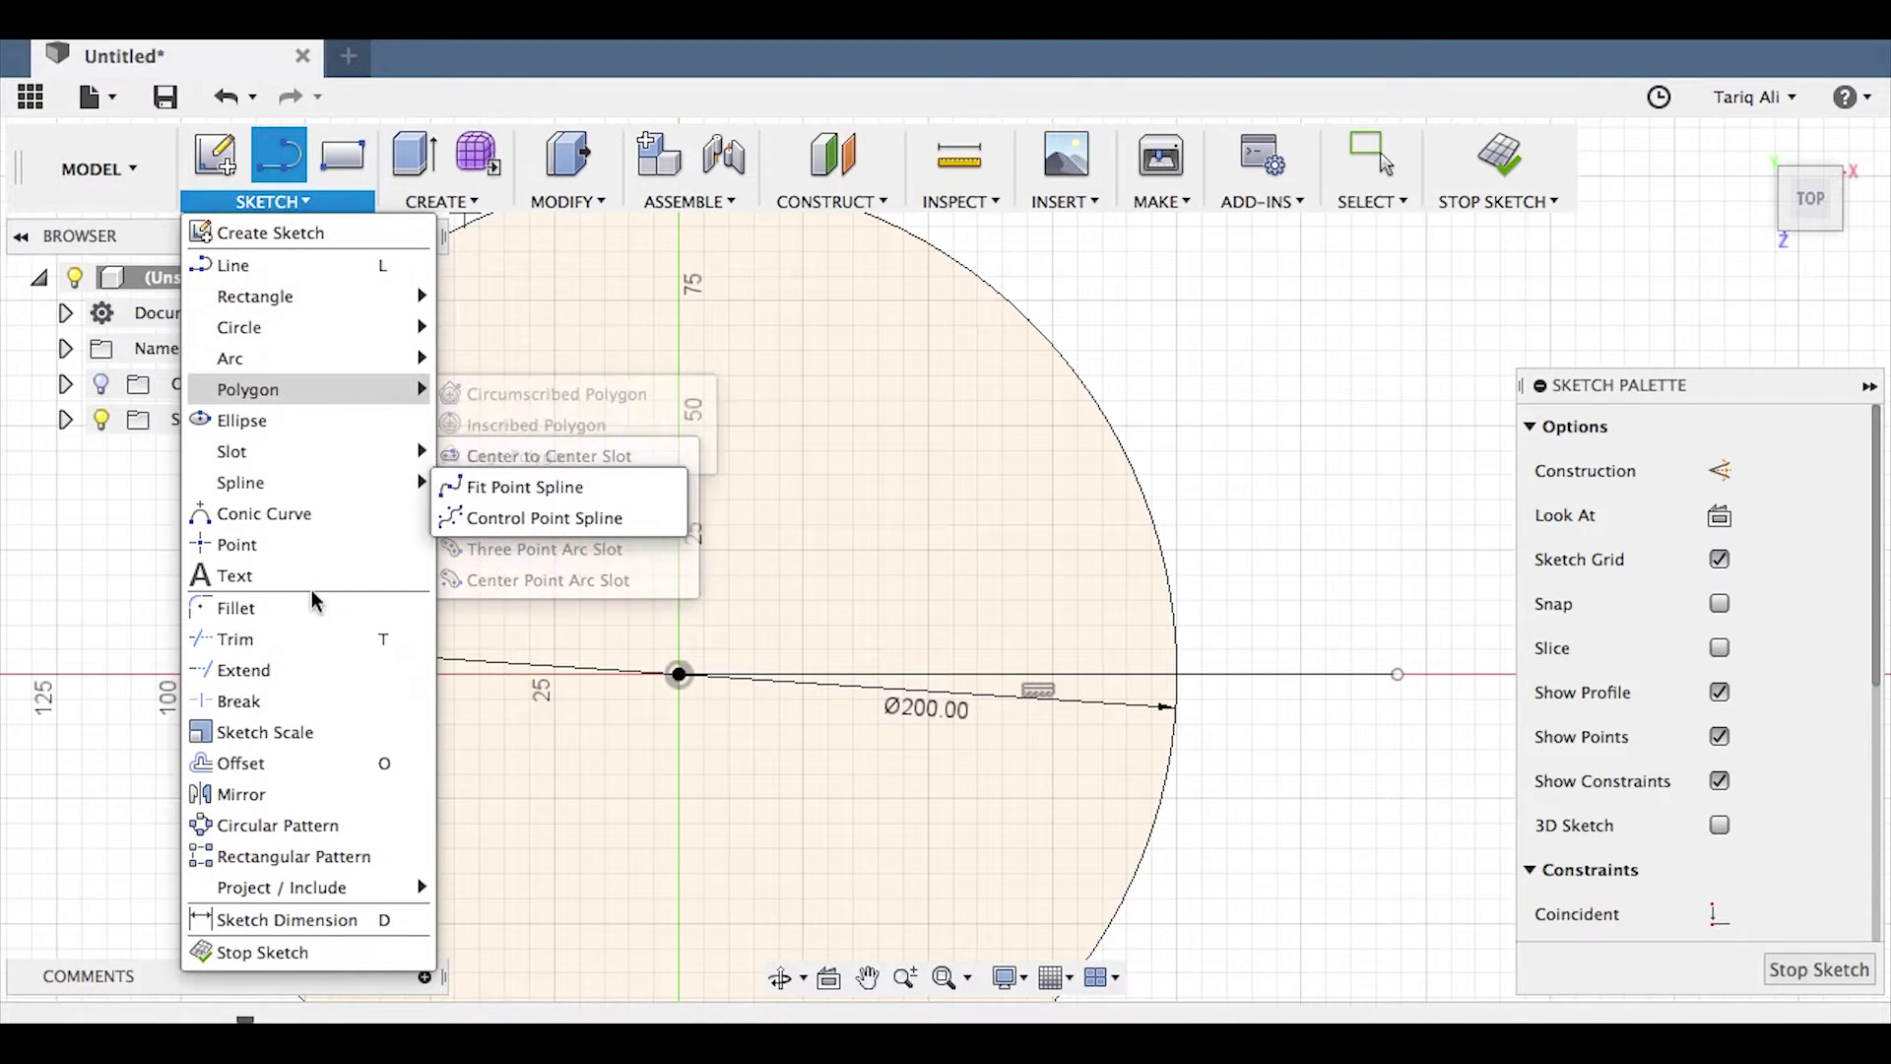
{"action": "left_click", "coordinate": [309, 767]}
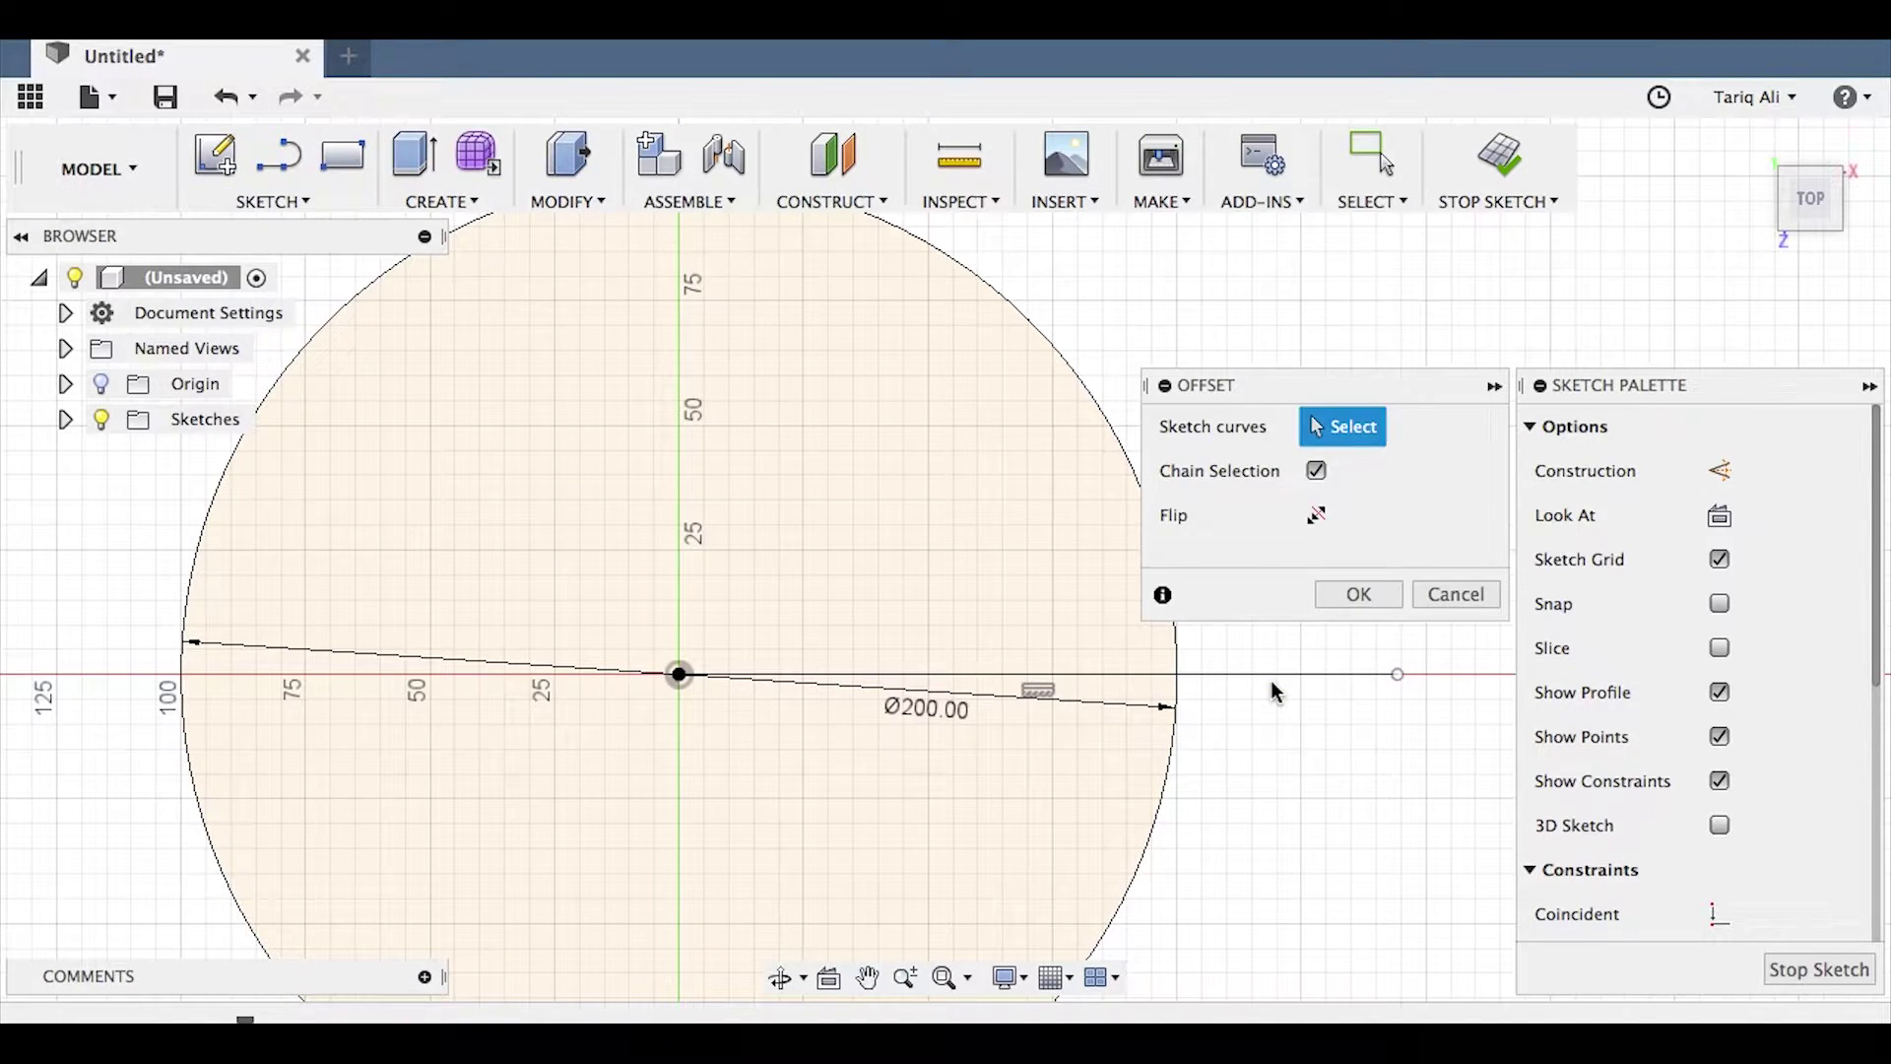
{"action": "left_click", "coordinate": [1271, 675]}
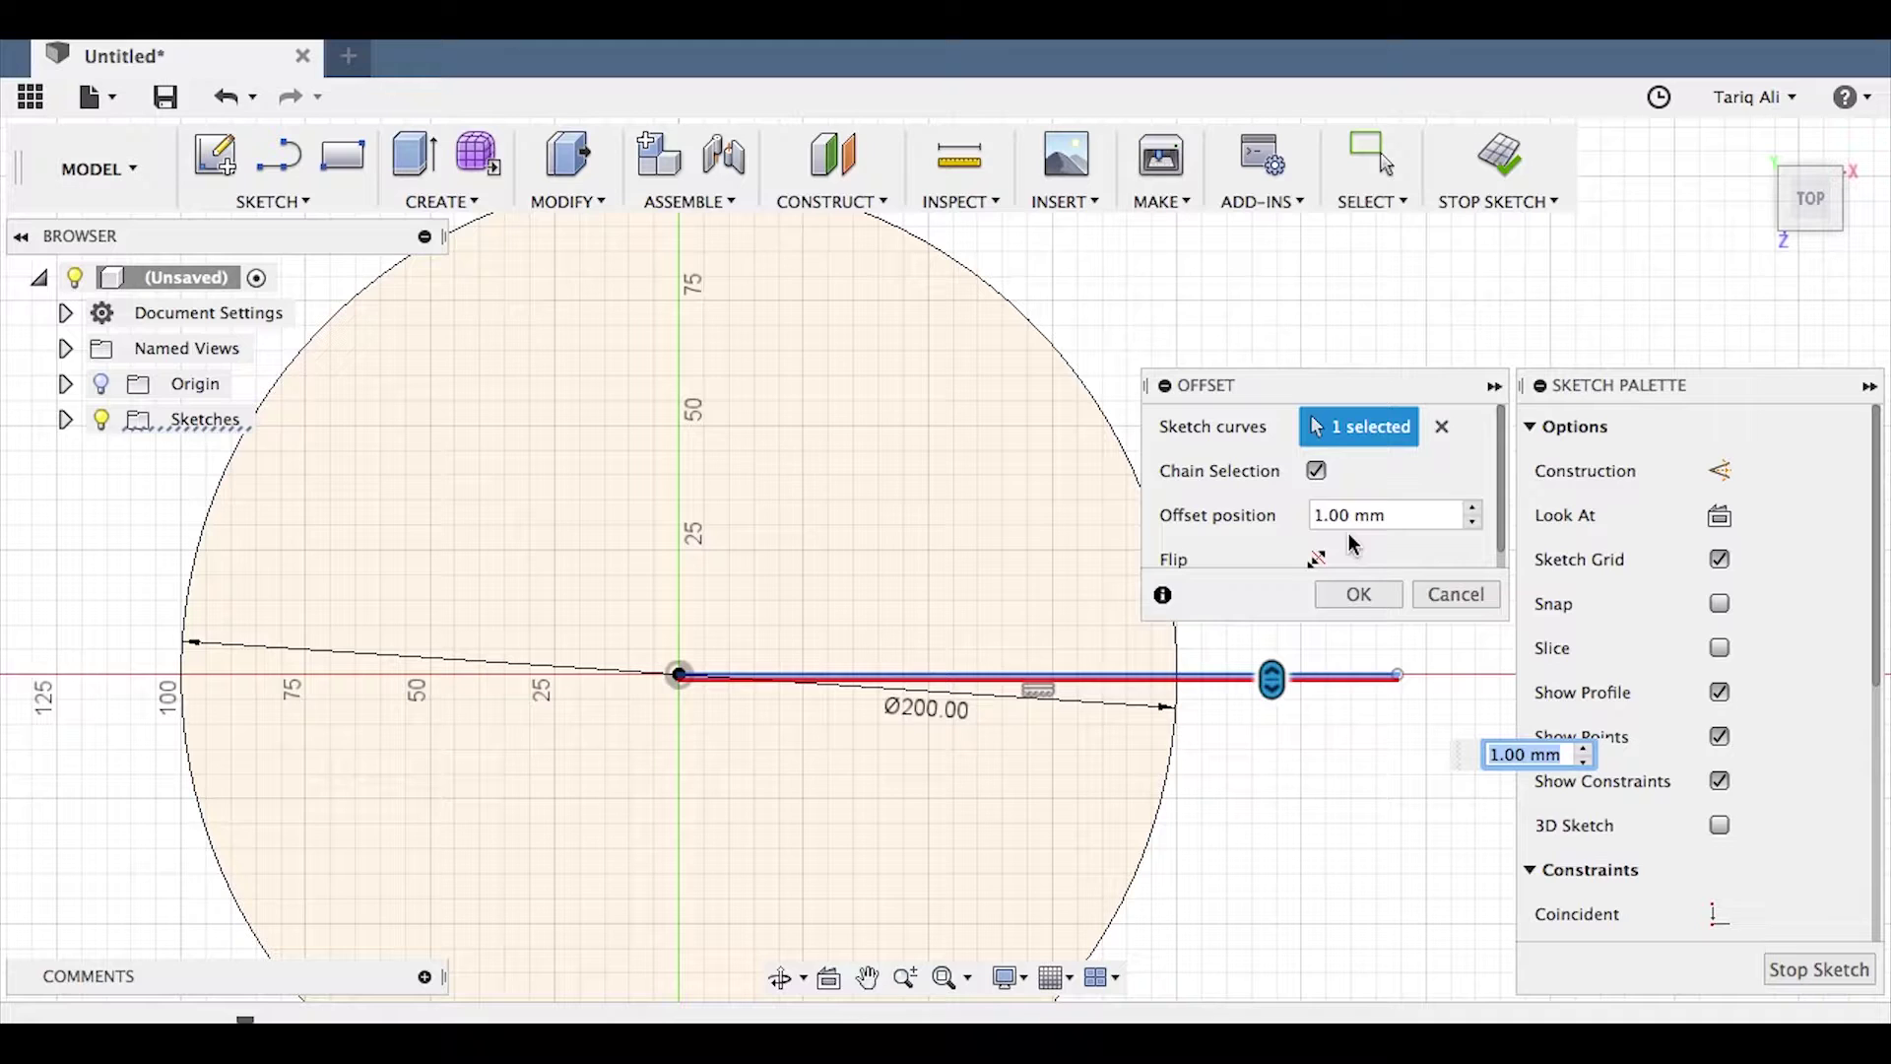
{"action": "left_click", "coordinate": [1344, 595]}
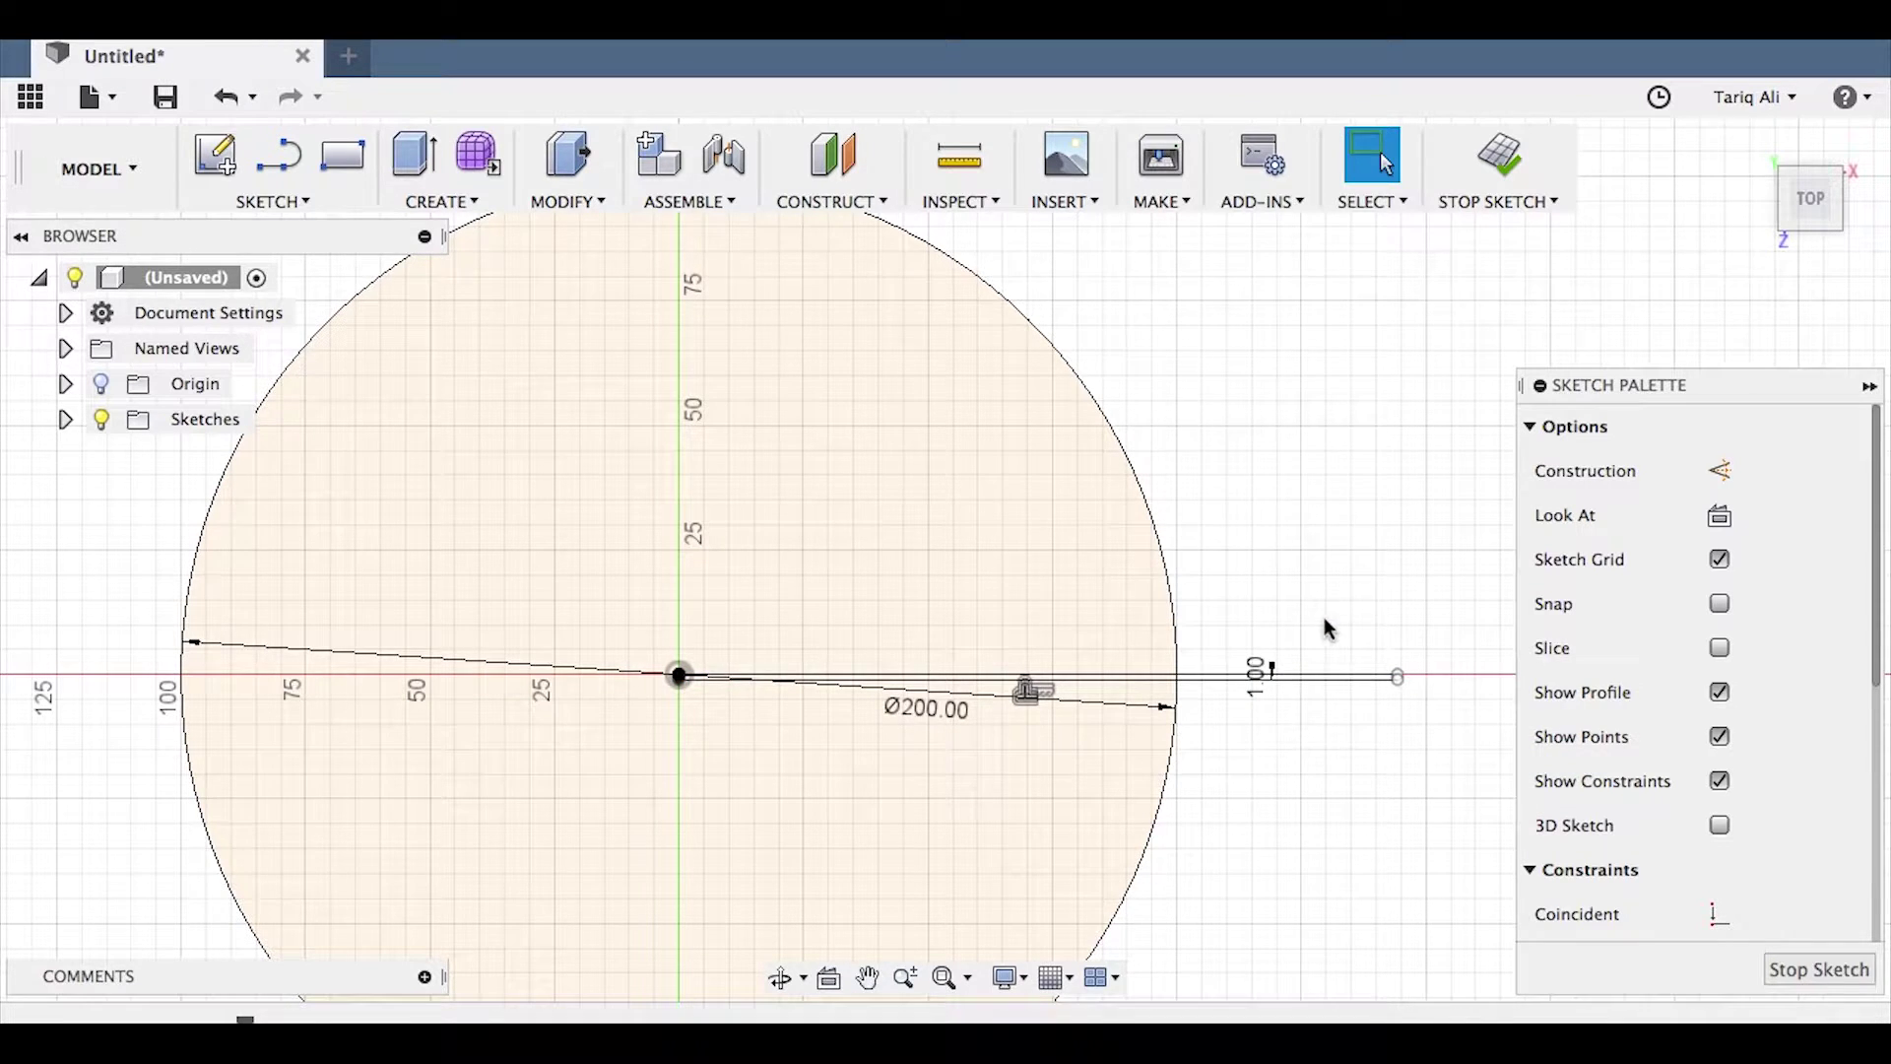
Step: Zoom in to check the two parallel lines, briefly selecting the horizontal line
{"action": "scroll", "coordinate": [1140, 688], "scroll_direction": "up", "scroll_amount": 5}
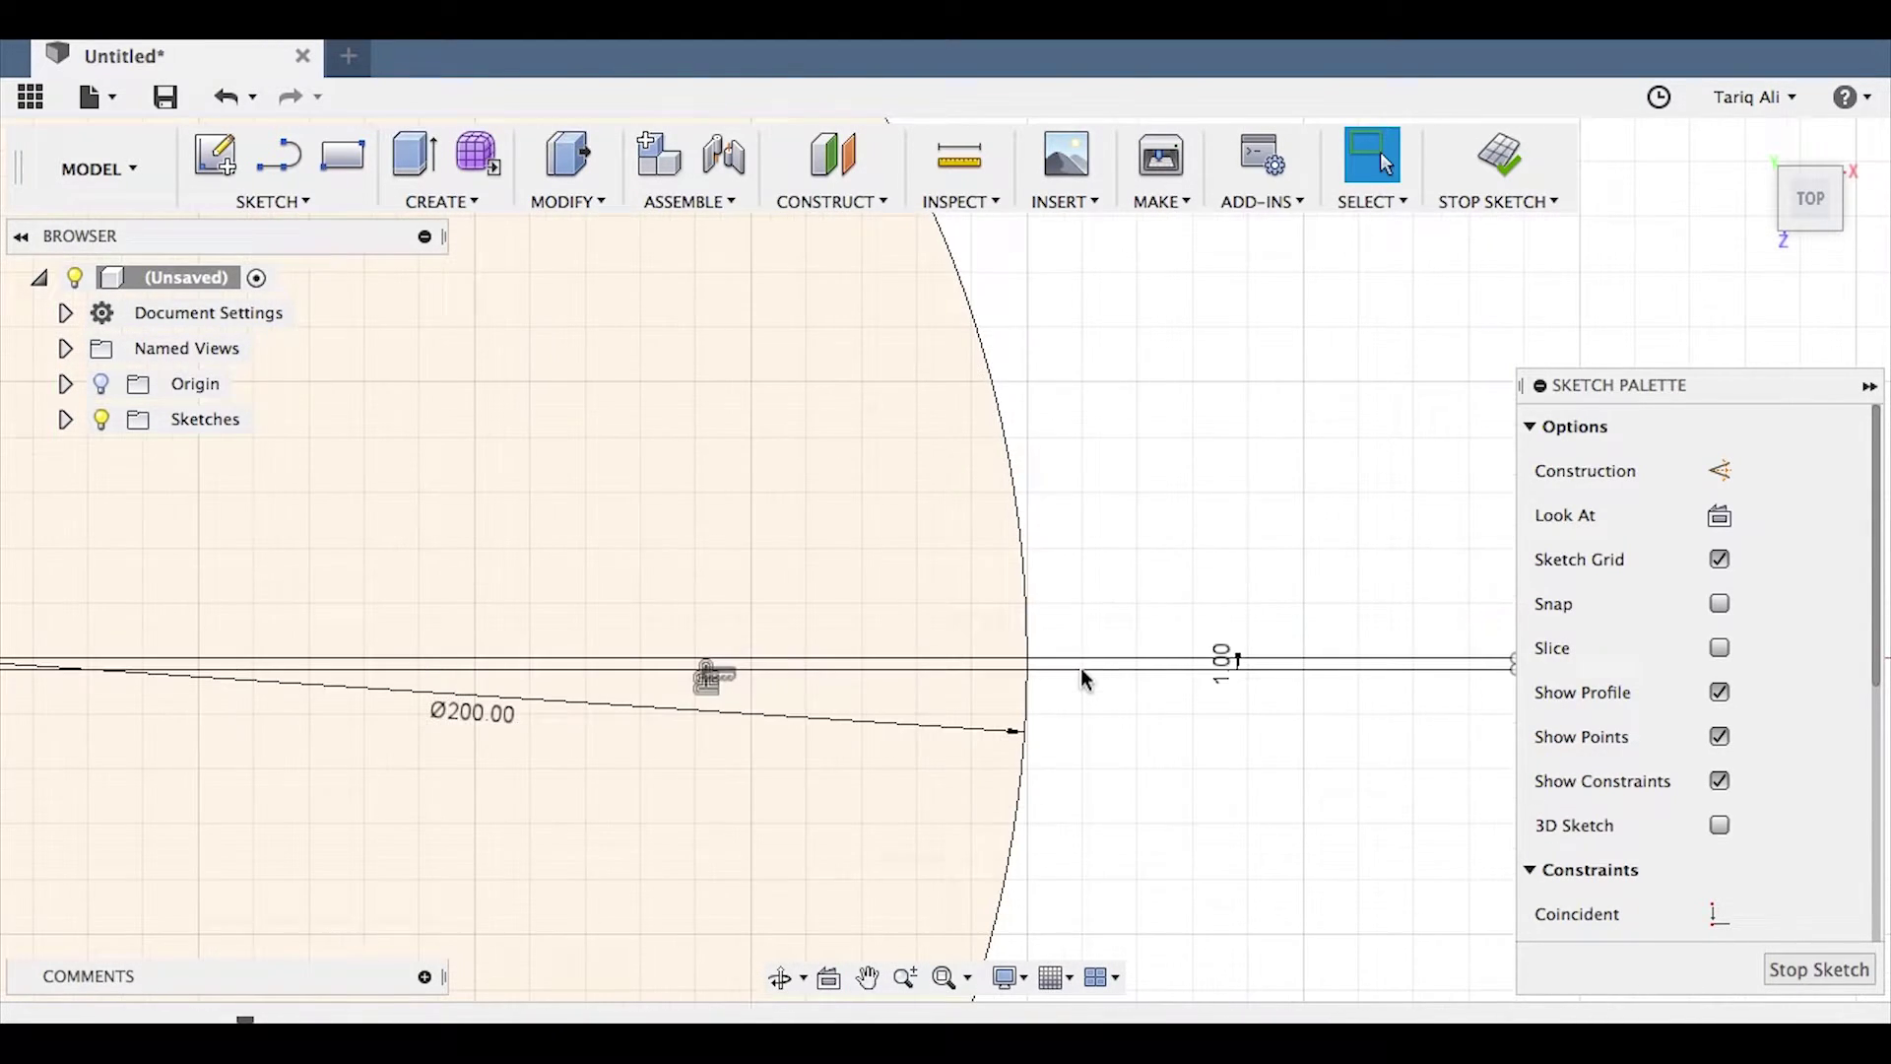
{"action": "scroll", "coordinate": [1079, 668], "scroll_direction": "up", "scroll_amount": 3}
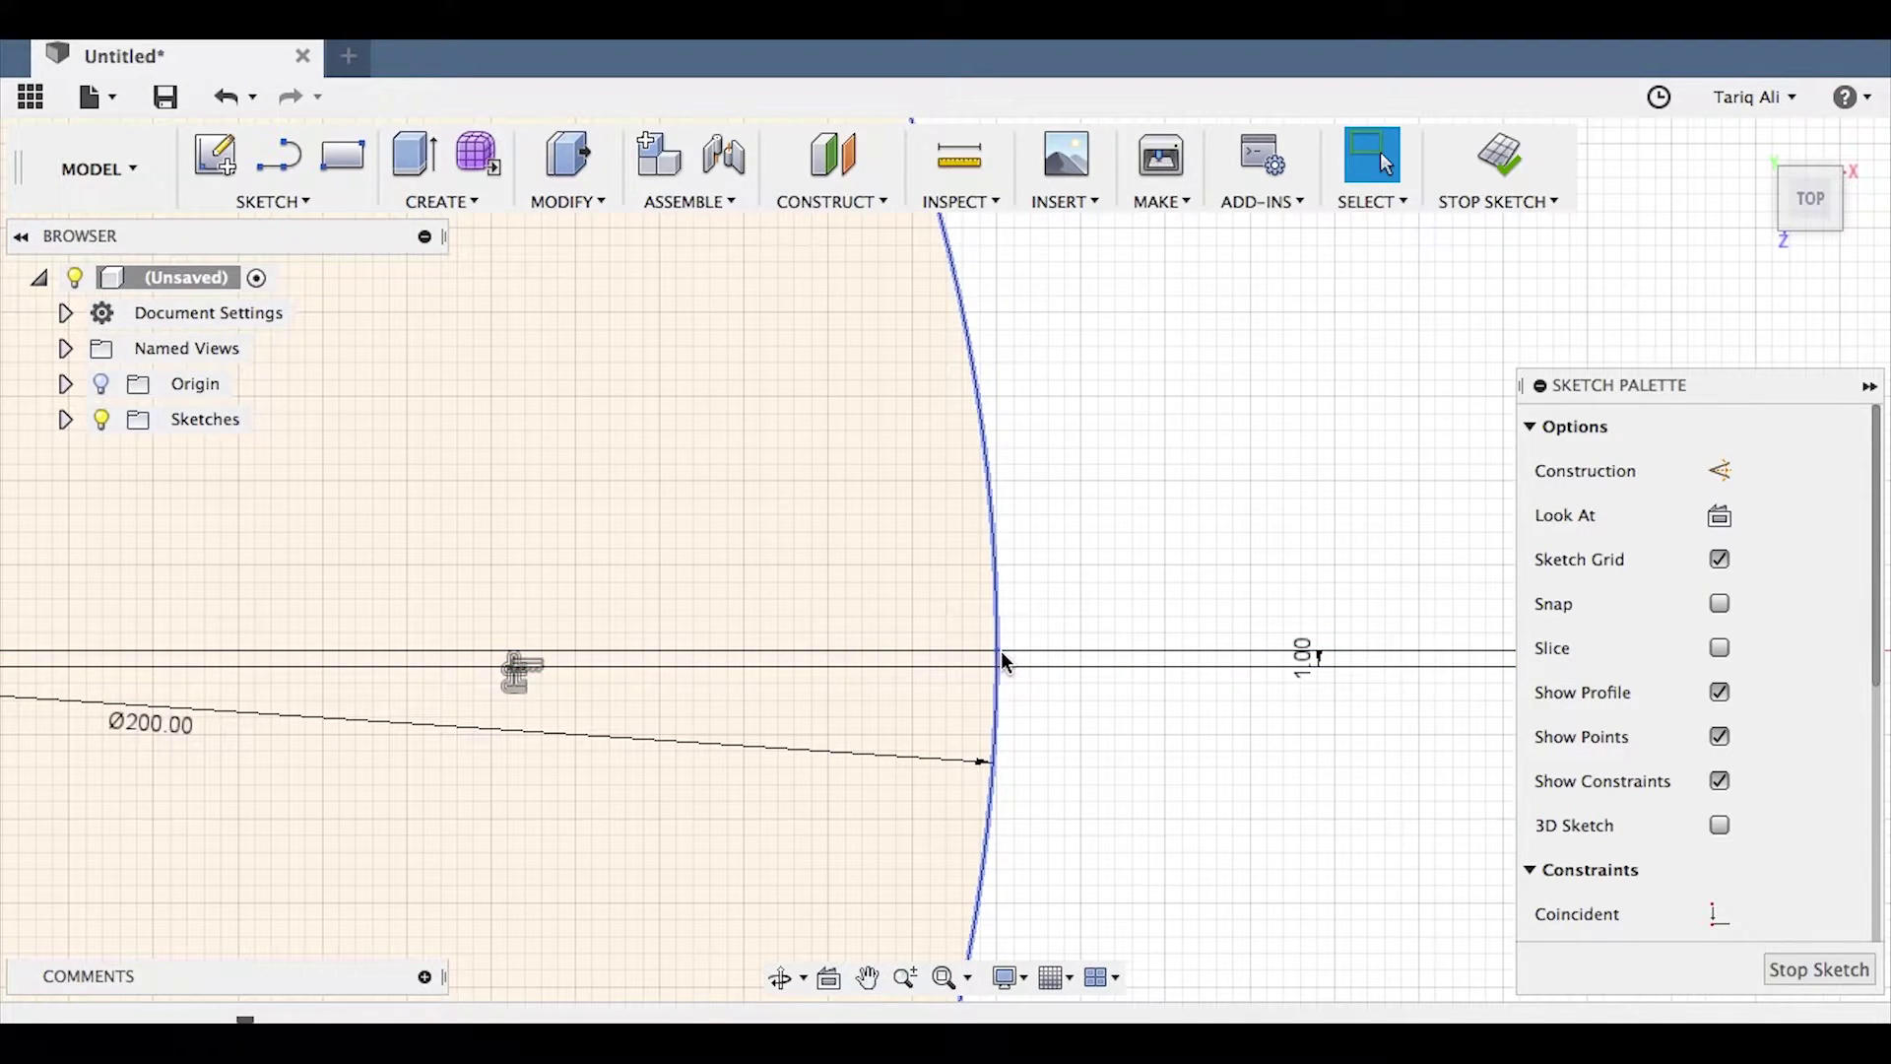
{"action": "scroll", "coordinate": [849, 713], "scroll_direction": "down", "scroll_amount": 2}
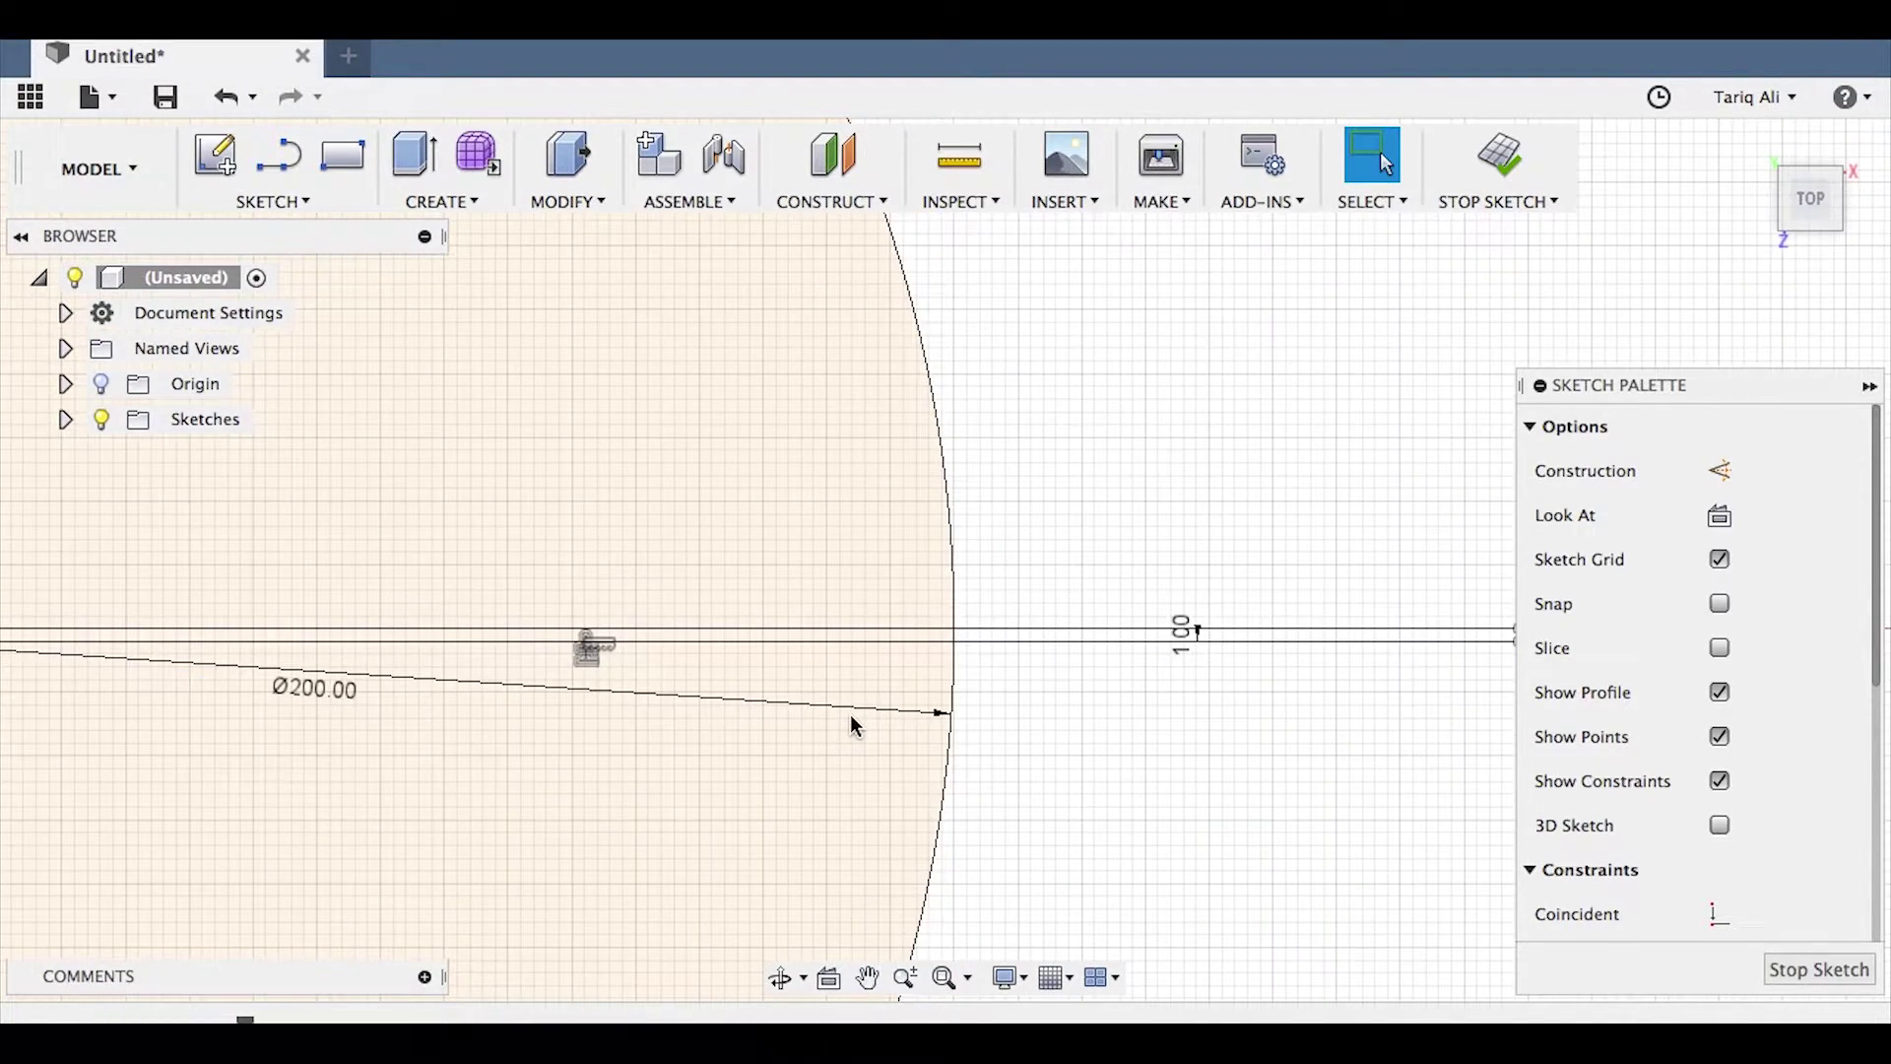
{"action": "scroll", "coordinate": [752, 723], "scroll_direction": "down", "scroll_amount": 5}
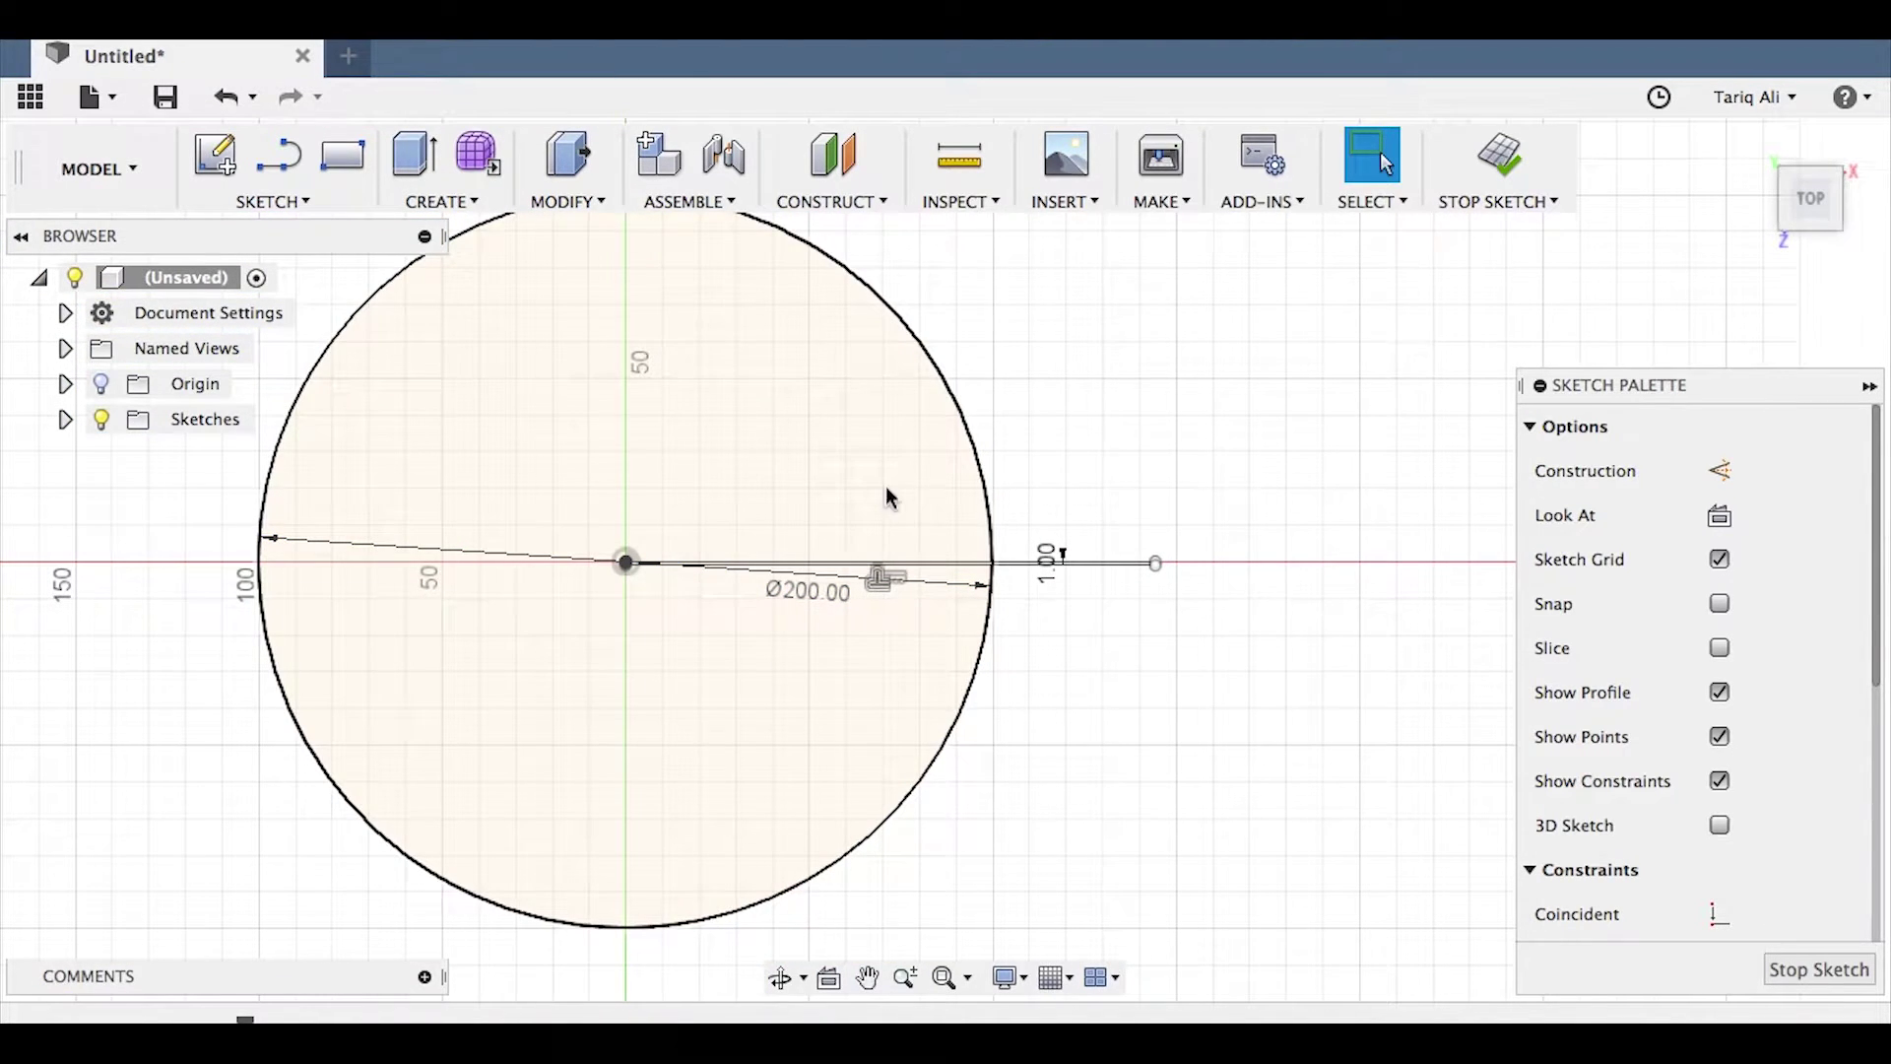
{"action": "left_click", "coordinate": [993, 563]}
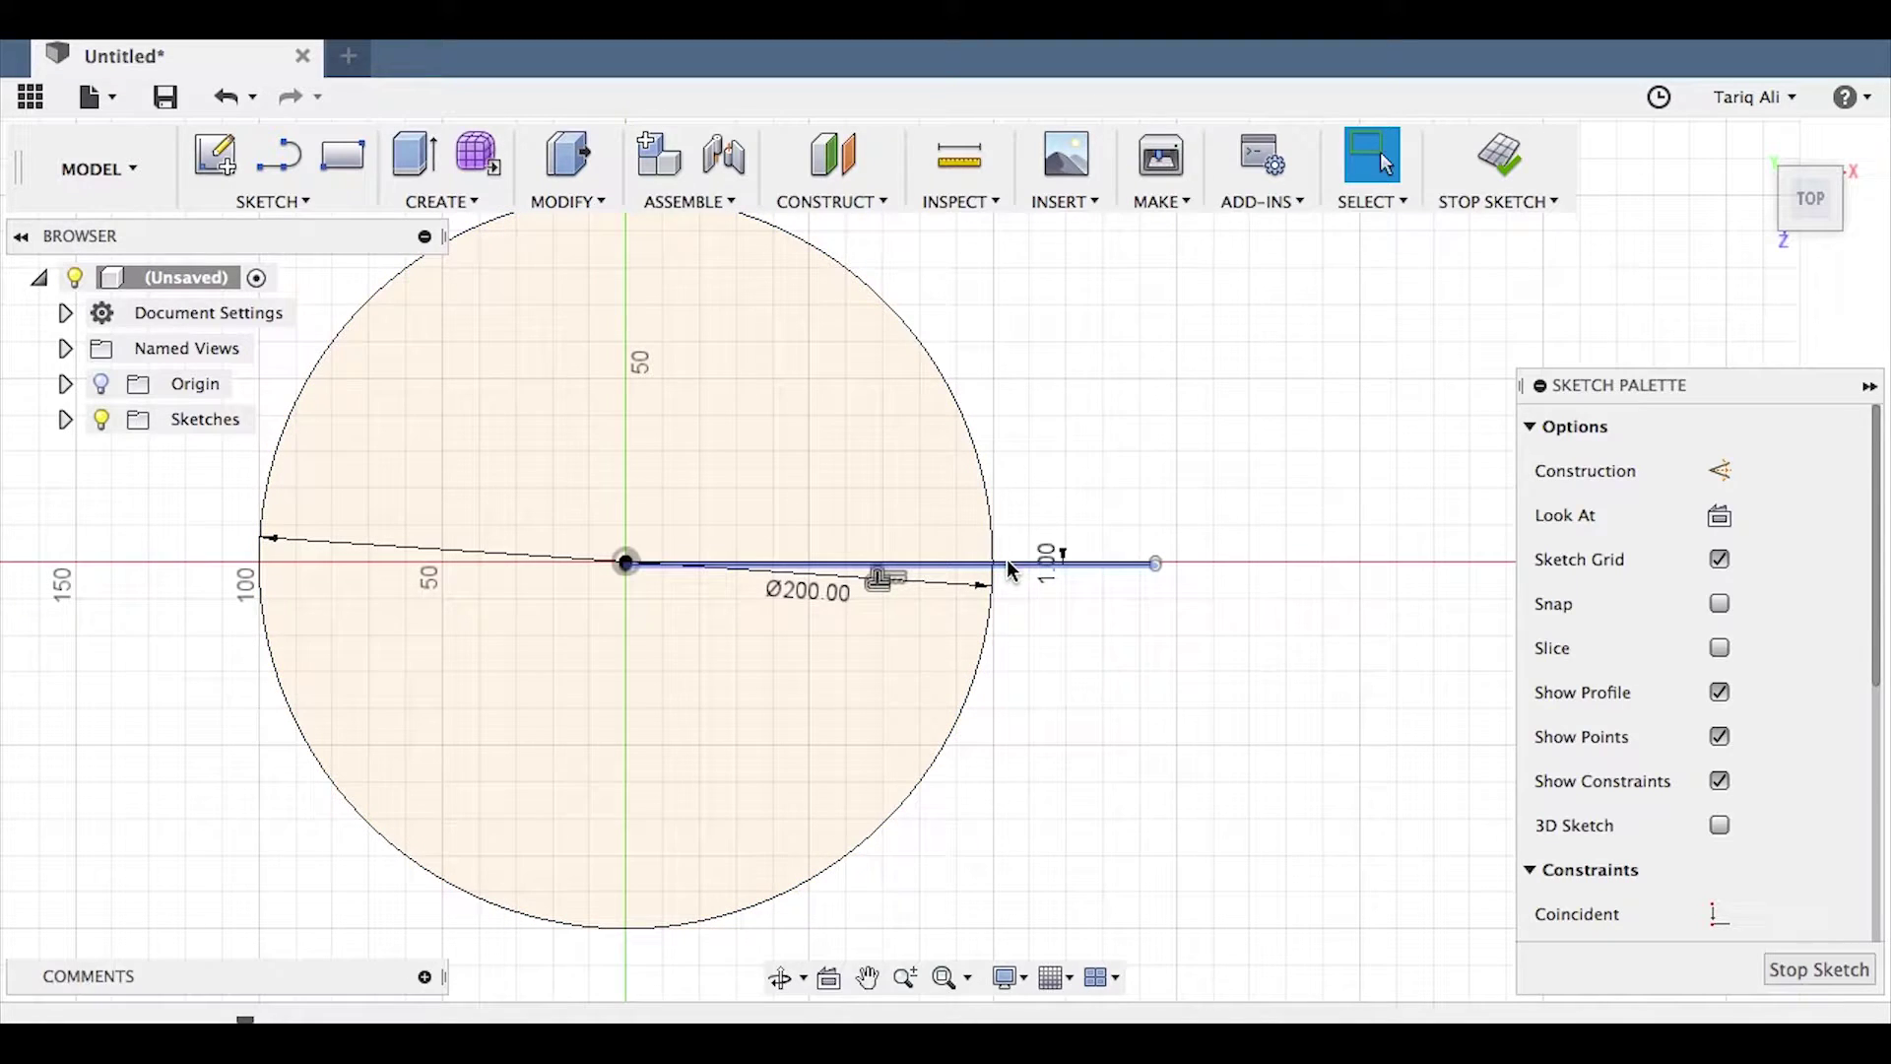
{"action": "scroll", "coordinate": [1007, 571], "scroll_direction": "up", "scroll_amount": 5}
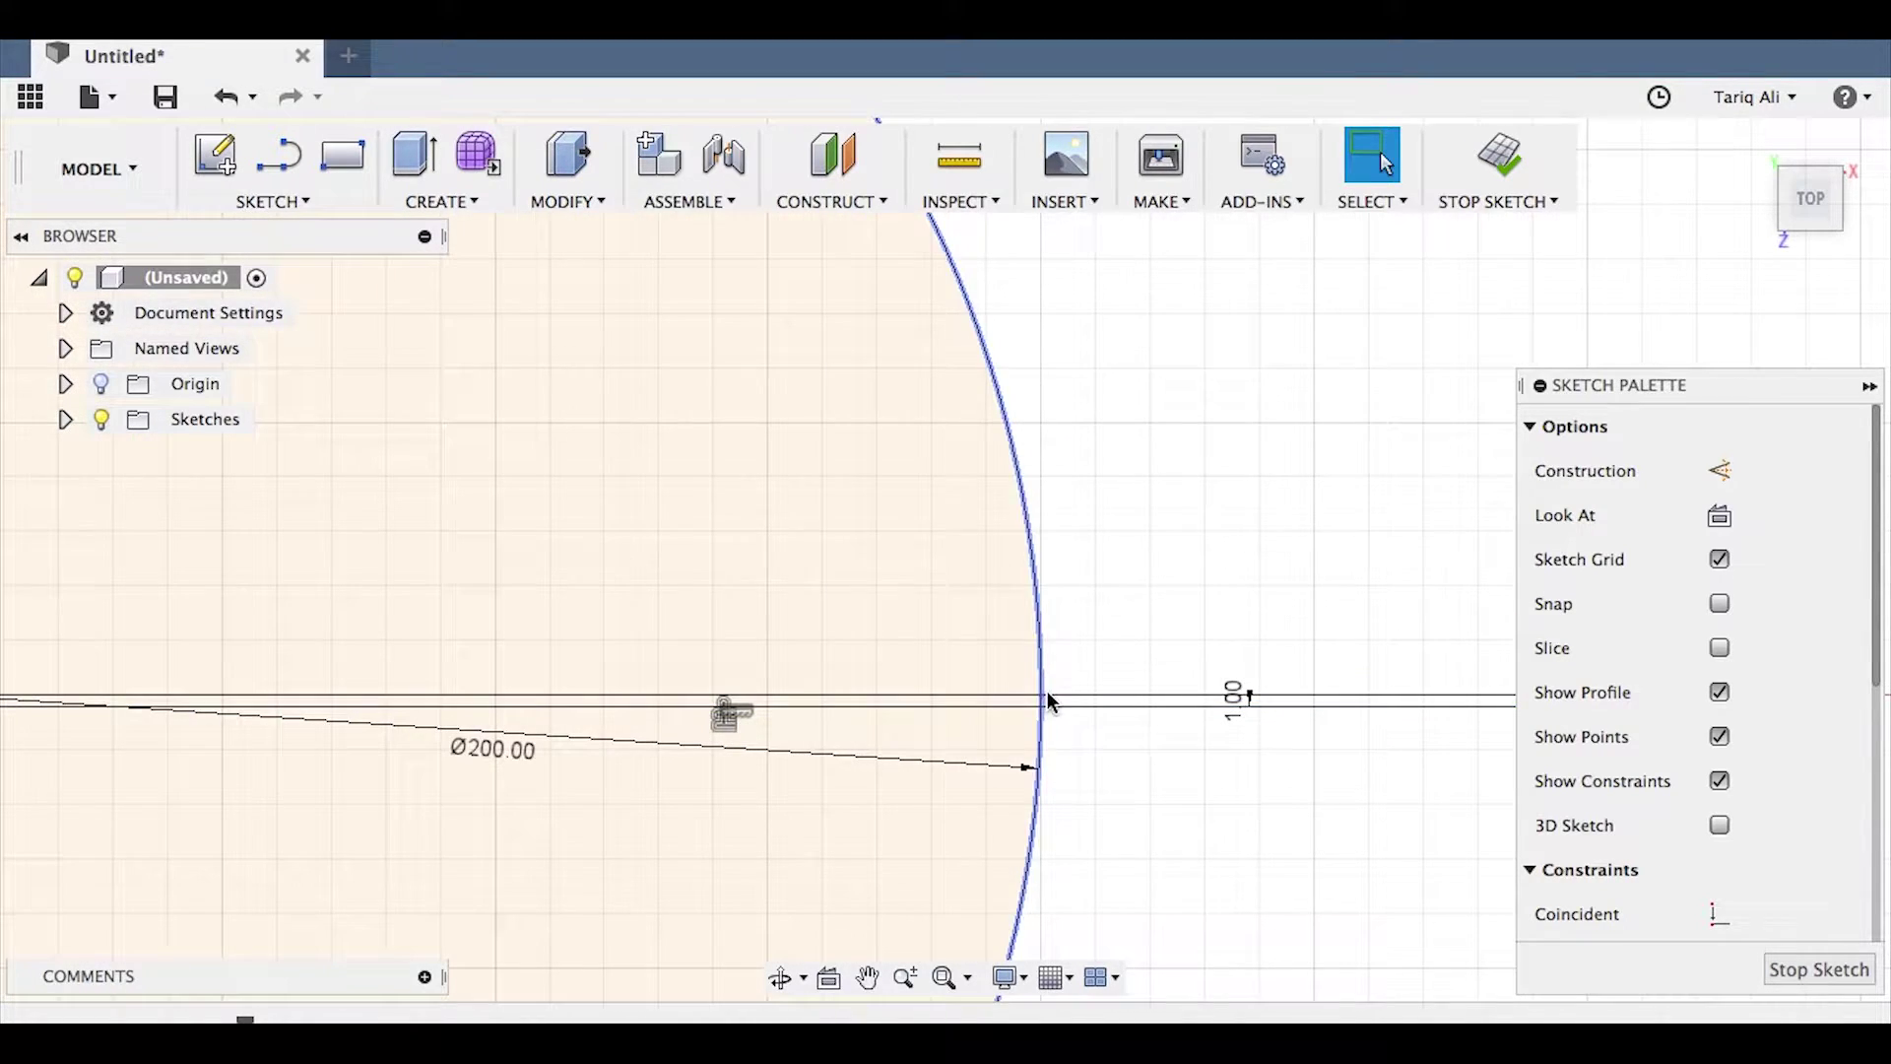
{"action": "scroll", "coordinate": [1054, 703], "scroll_direction": "up", "scroll_amount": 5}
{"action": "scroll", "coordinate": [1055, 703], "scroll_direction": "down", "scroll_amount": 3}
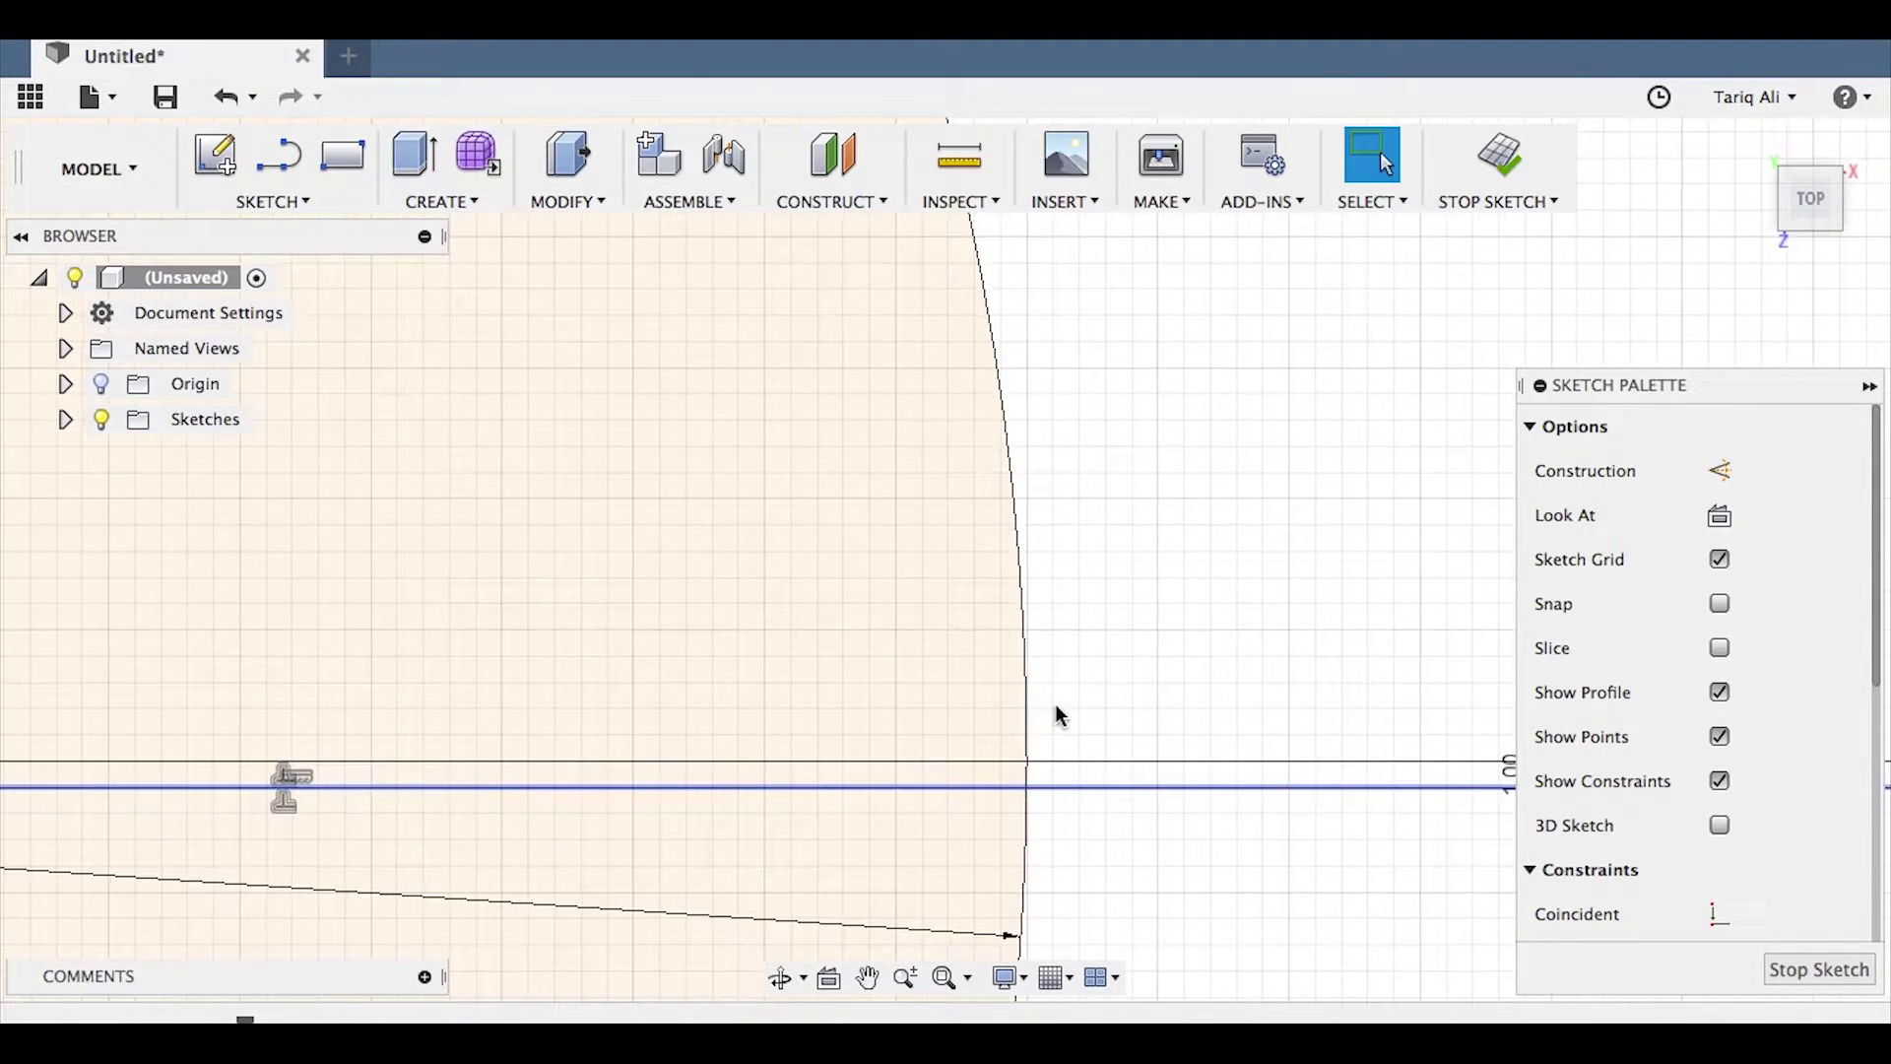
{"action": "left_click", "coordinate": [1095, 731]}
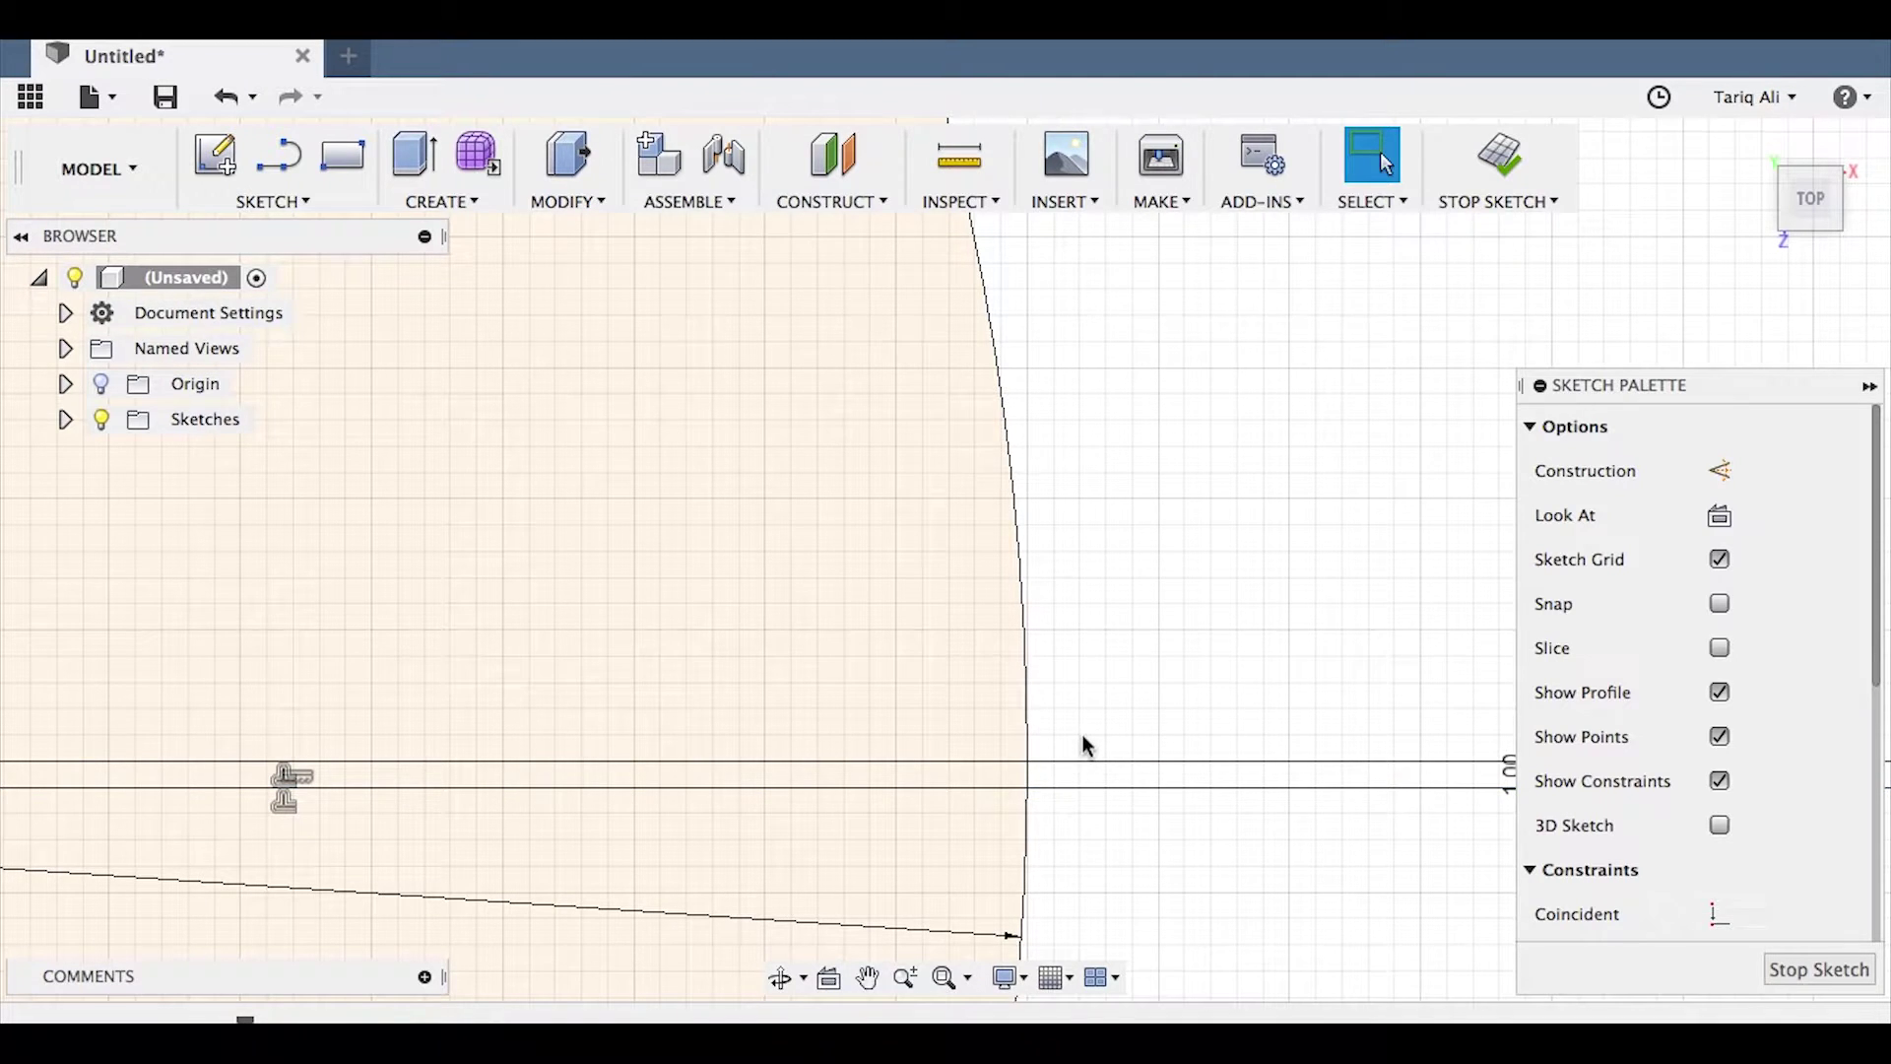
Step: Trim the circle arc lying between the two parallel lines
{"action": "key", "text": "t"}
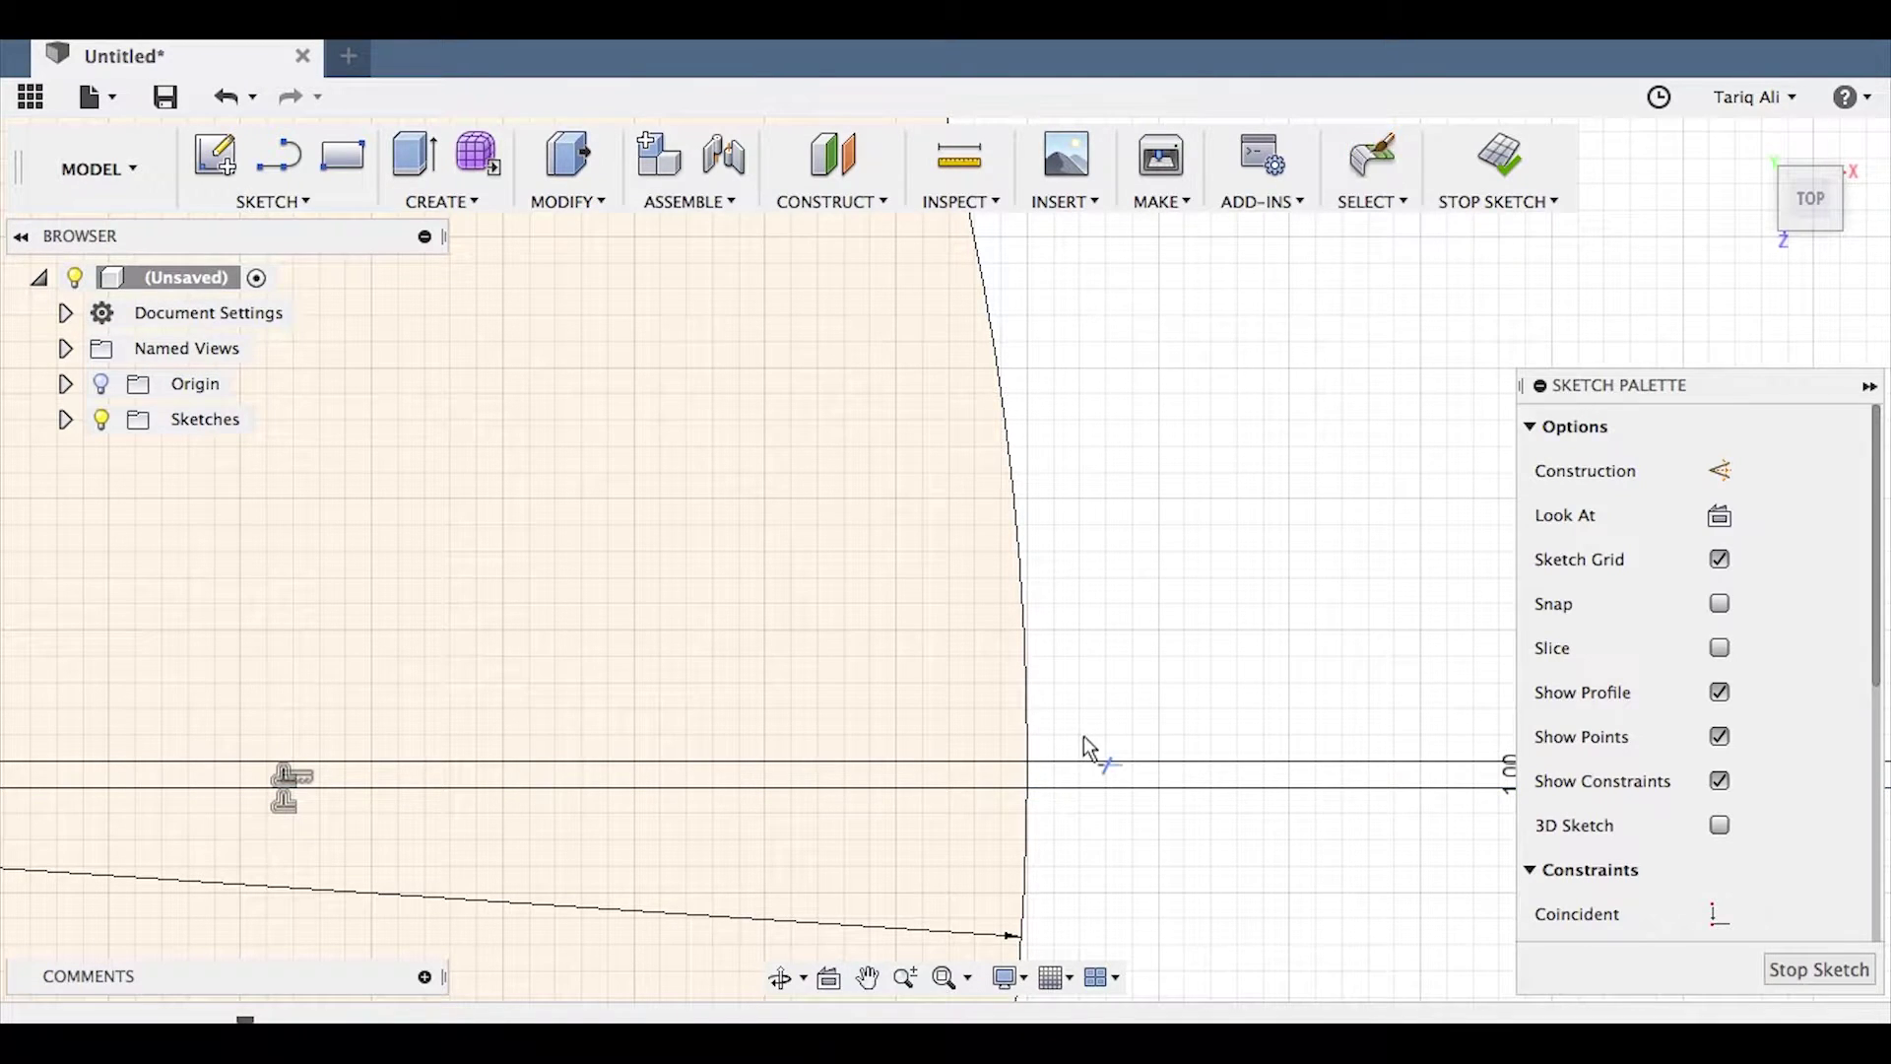
{"action": "left_click", "coordinate": [1029, 781]}
{"action": "mouse_move", "coordinate": [1078, 818]}
{"action": "middle_mouse_down"}
{"action": "mouse_move", "coordinate": [641, 506]}
{"action": "mouse_move", "coordinate": [662, 532]}
{"action": "middle_mouse_up"}
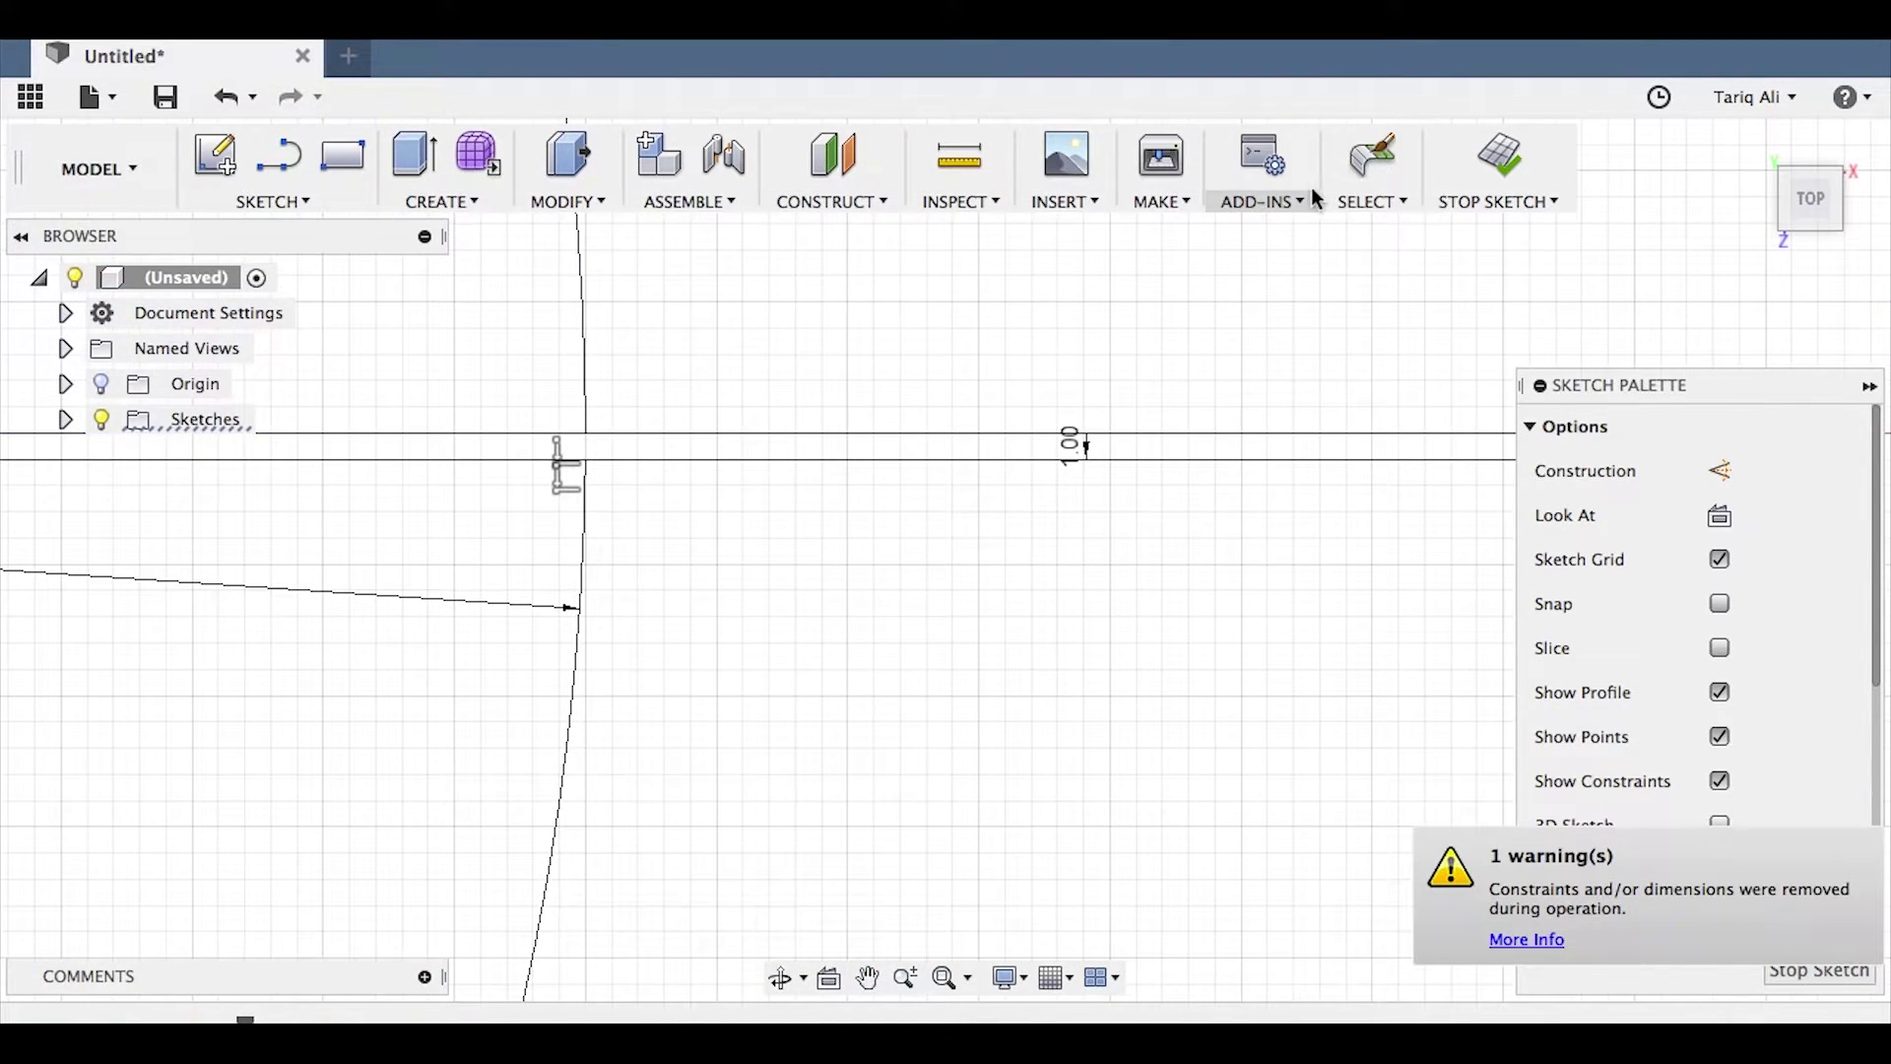
Step: Convert both horizontal lines to construction lines and finish the sketch
{"action": "left_click", "coordinate": [1372, 160]}
{"action": "left_click", "coordinate": [896, 459]}
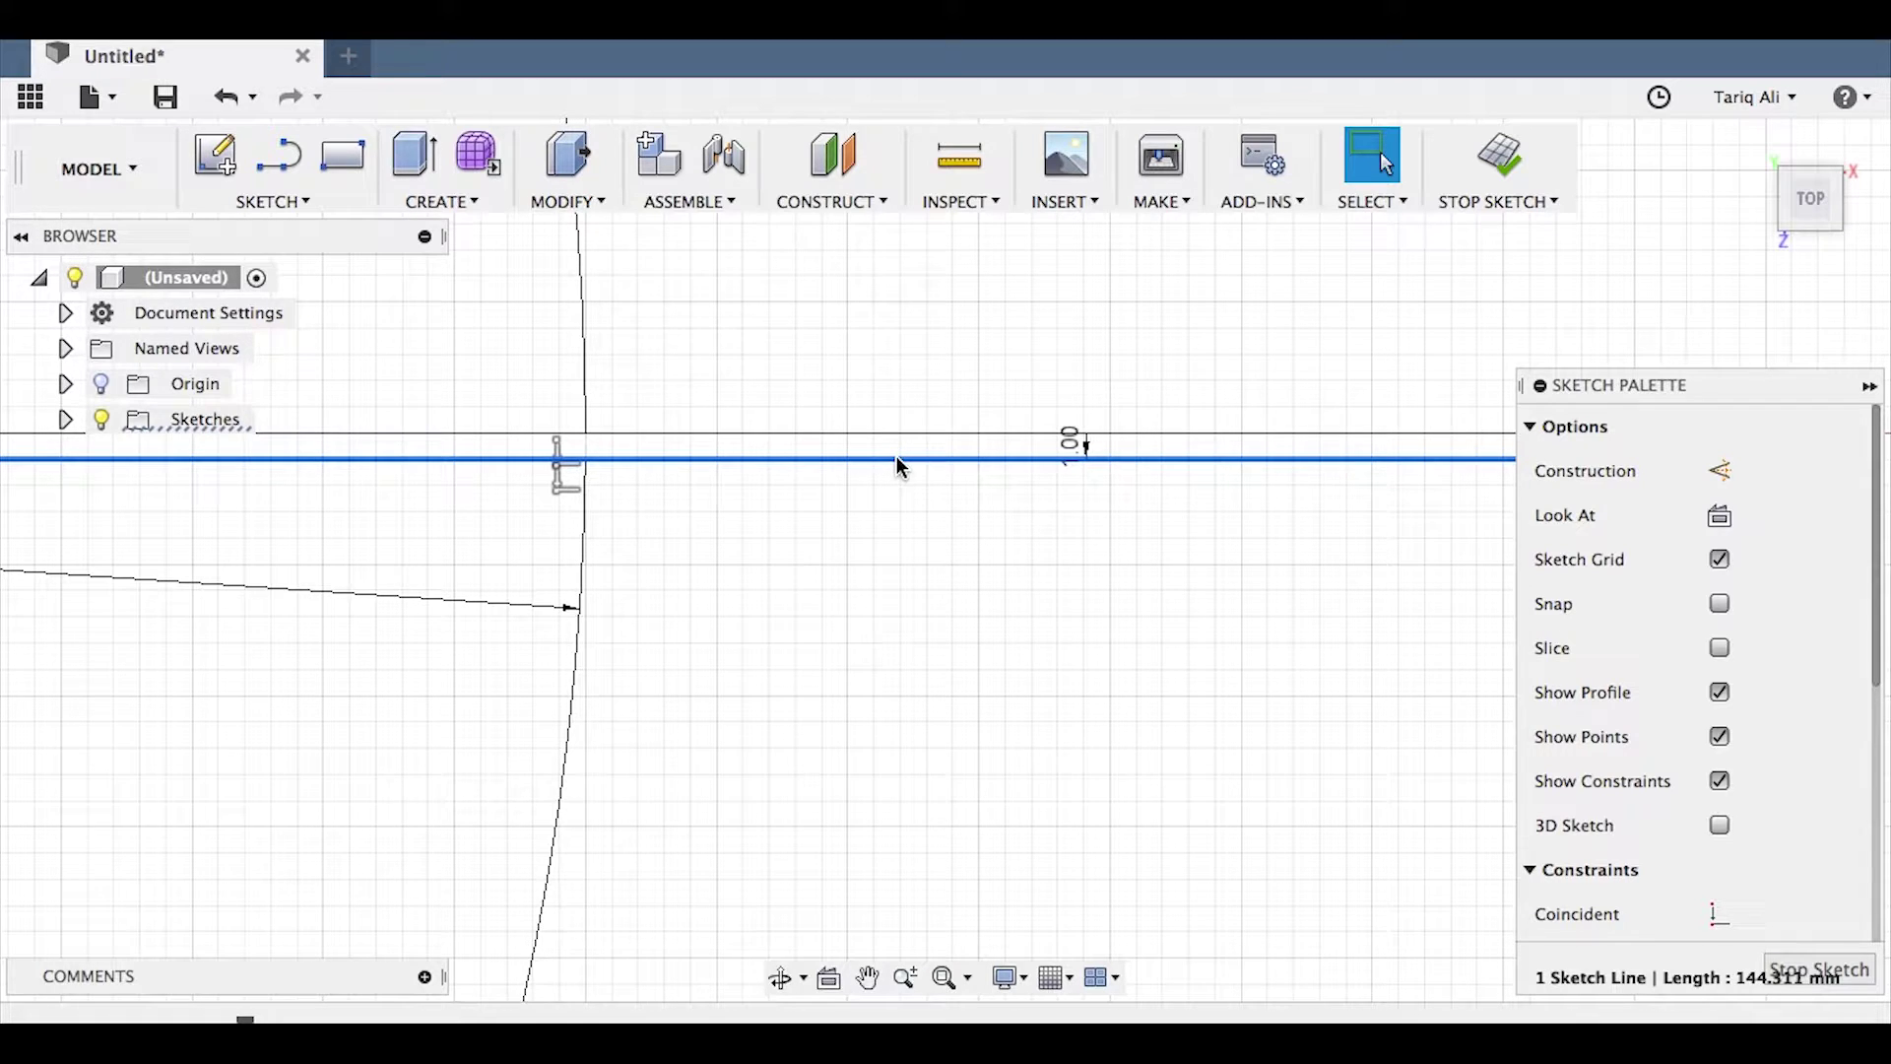
{"action": "key", "text": "x"}
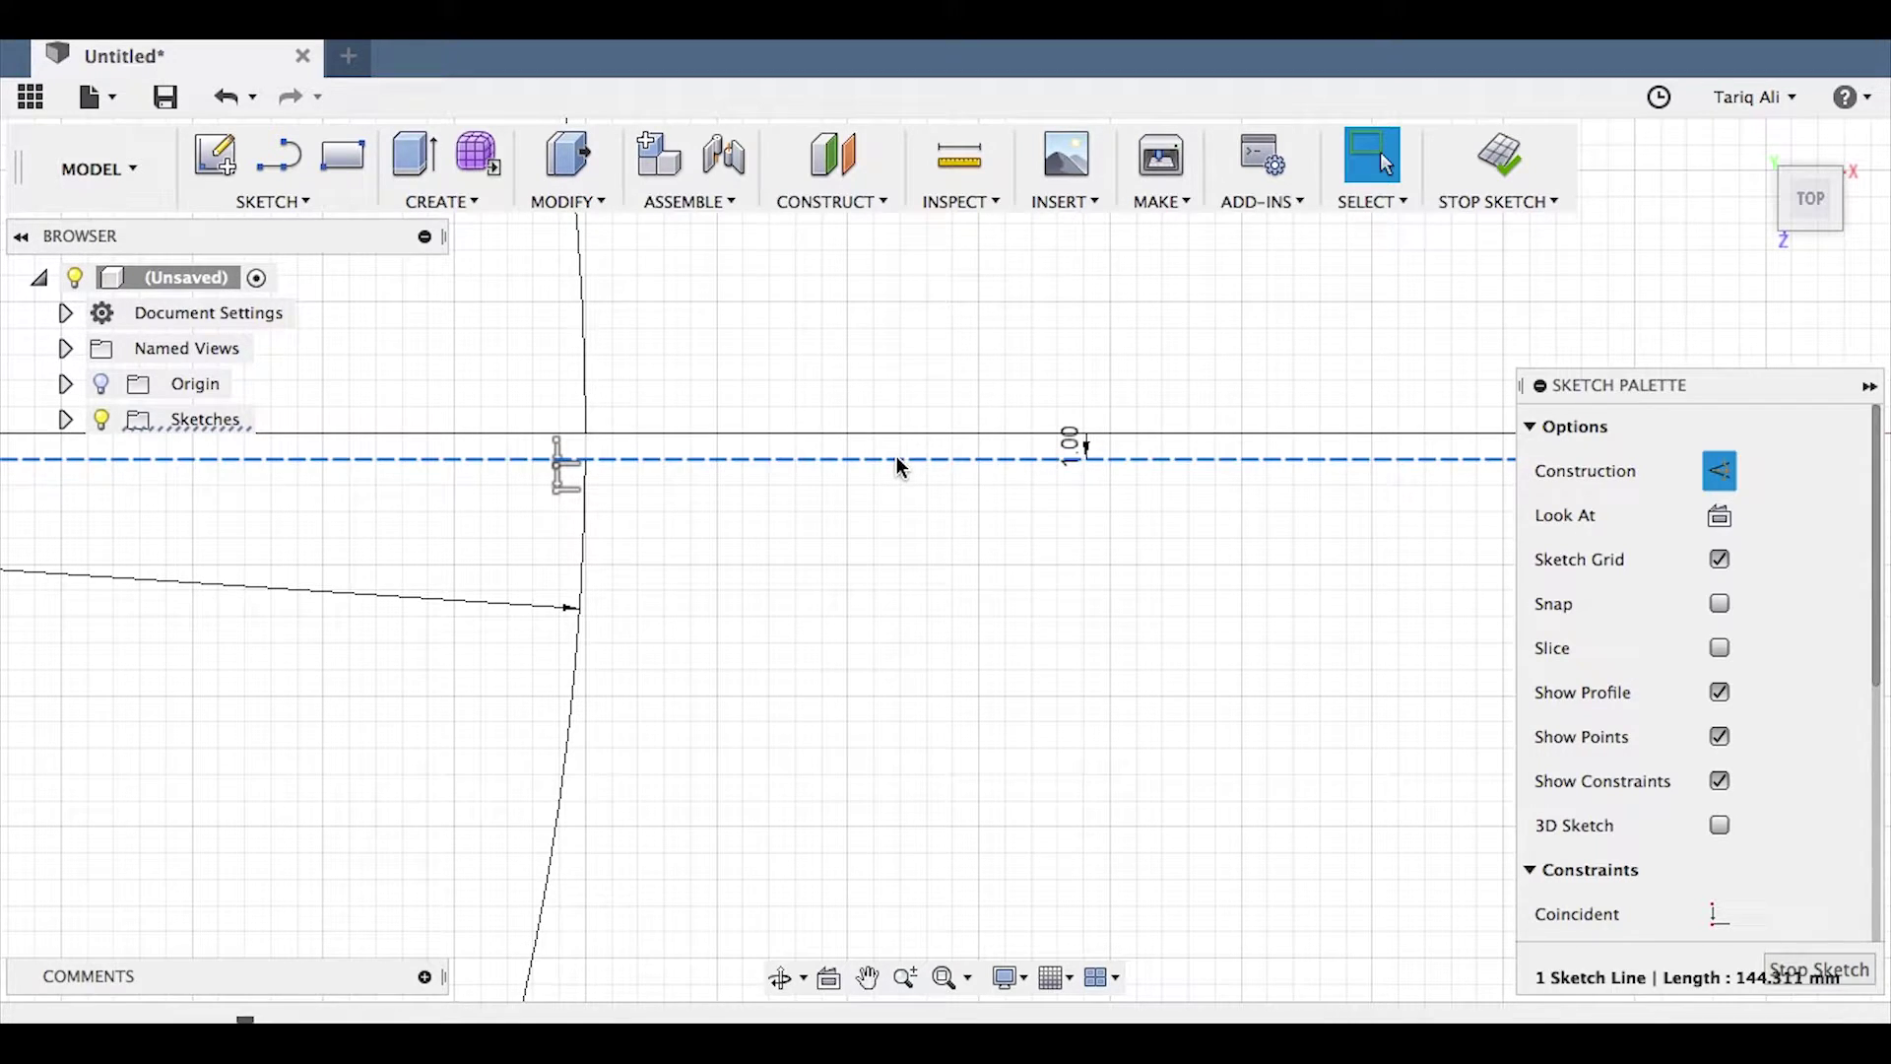
{"action": "left_click", "coordinate": [908, 432]}
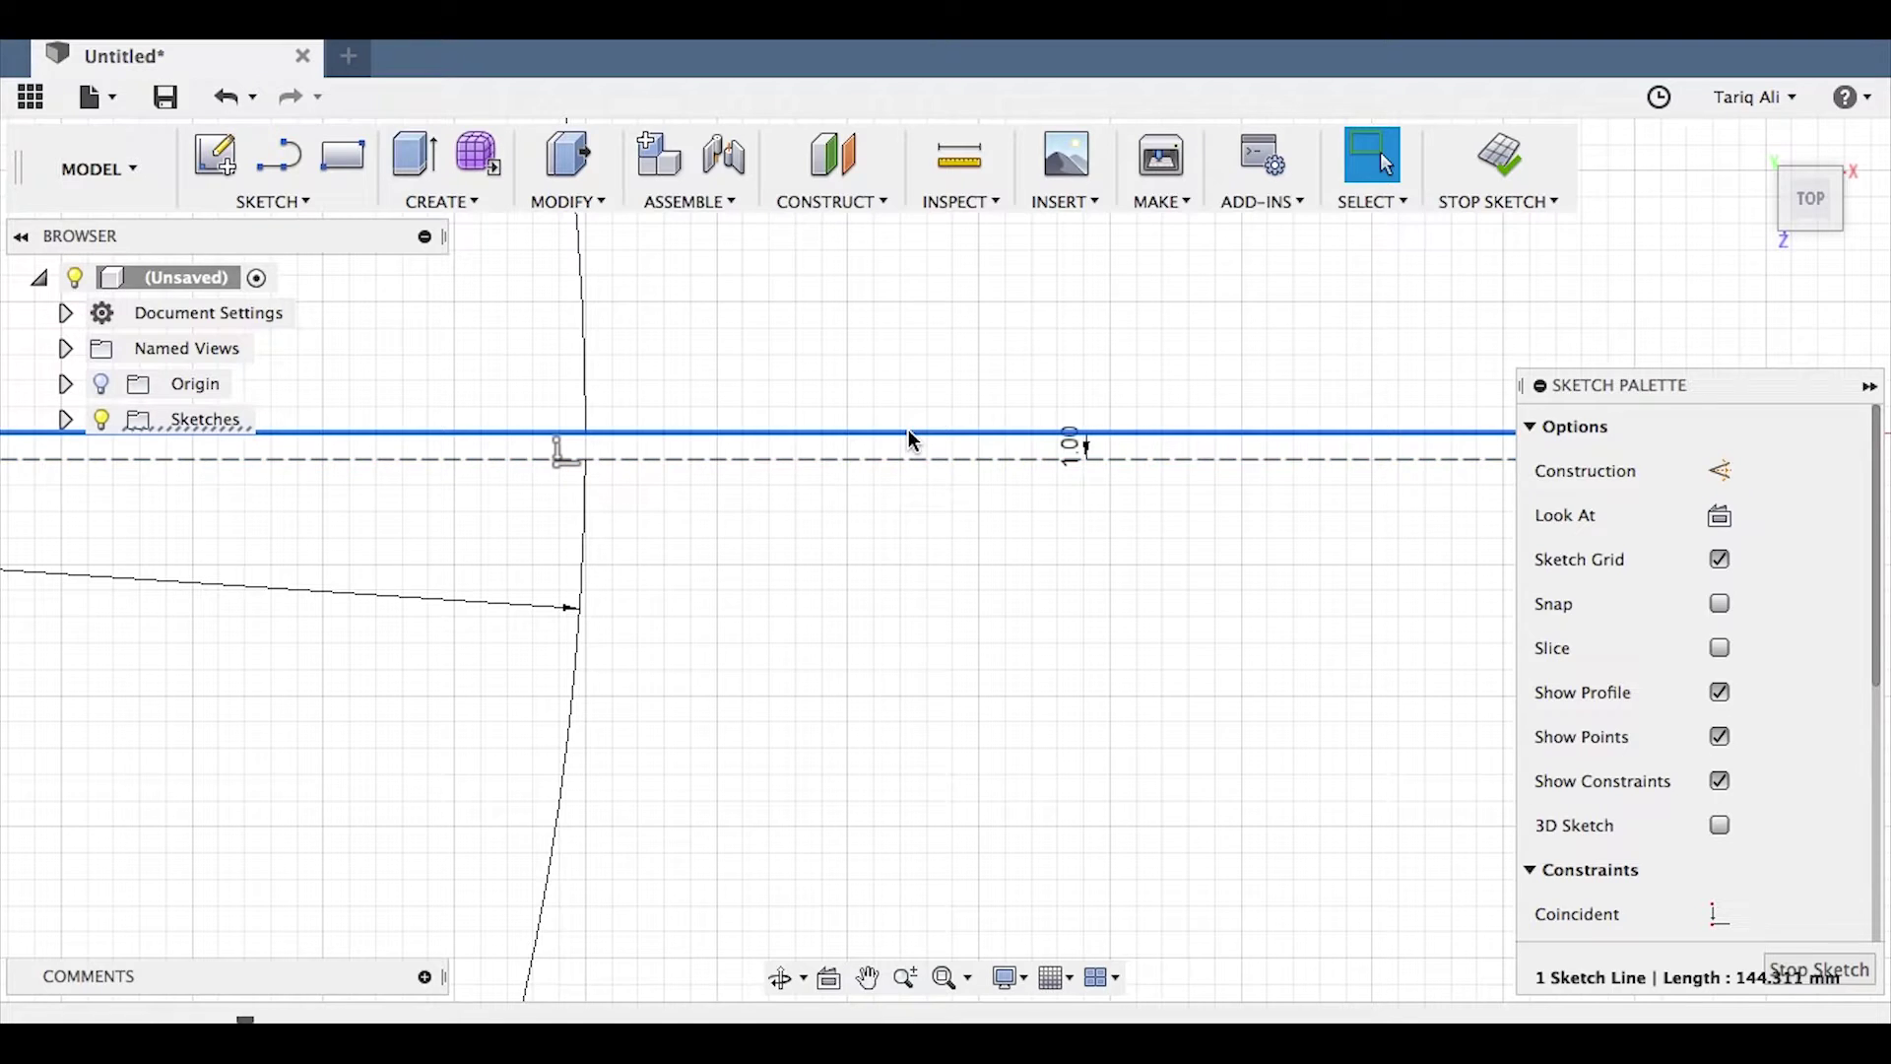
{"action": "key", "text": "x"}
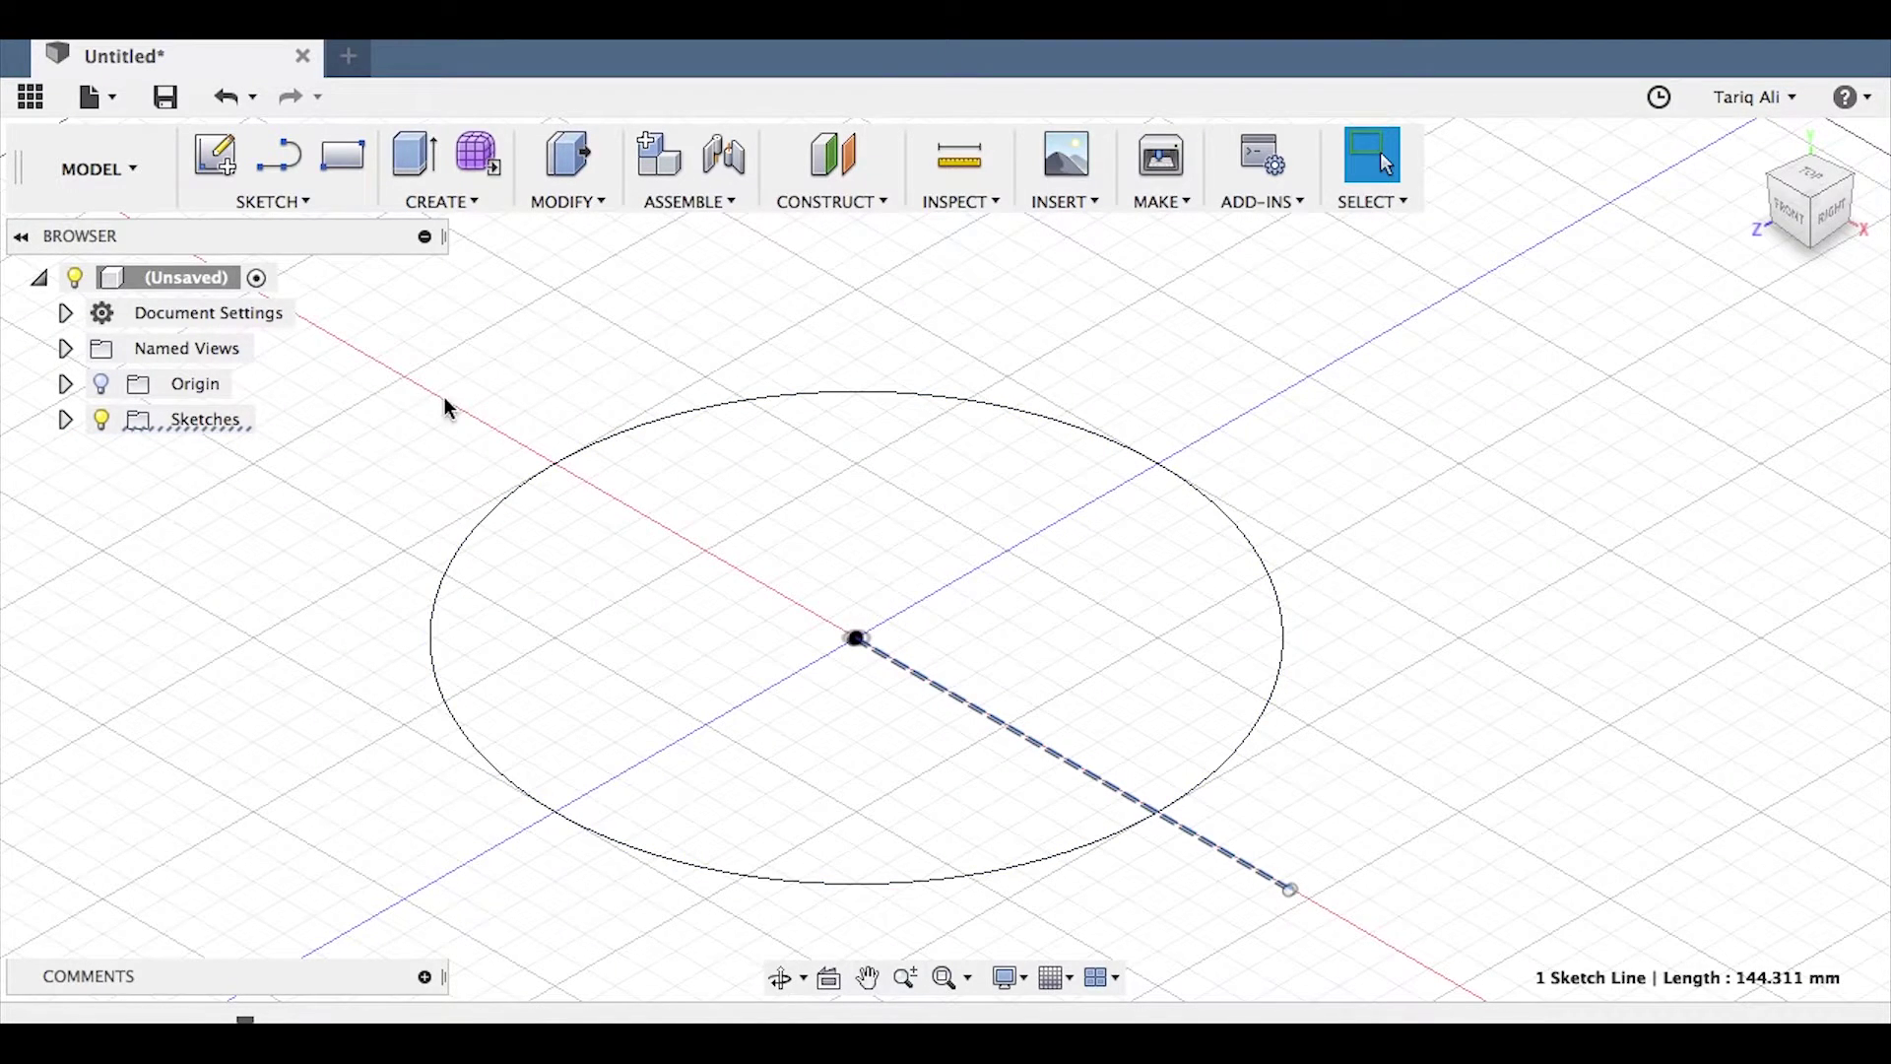
Step: In the Sheet Metal workspace, raise a 120 mm flange from the 100 mm radius circle
{"action": "left_click", "coordinate": [139, 170]}
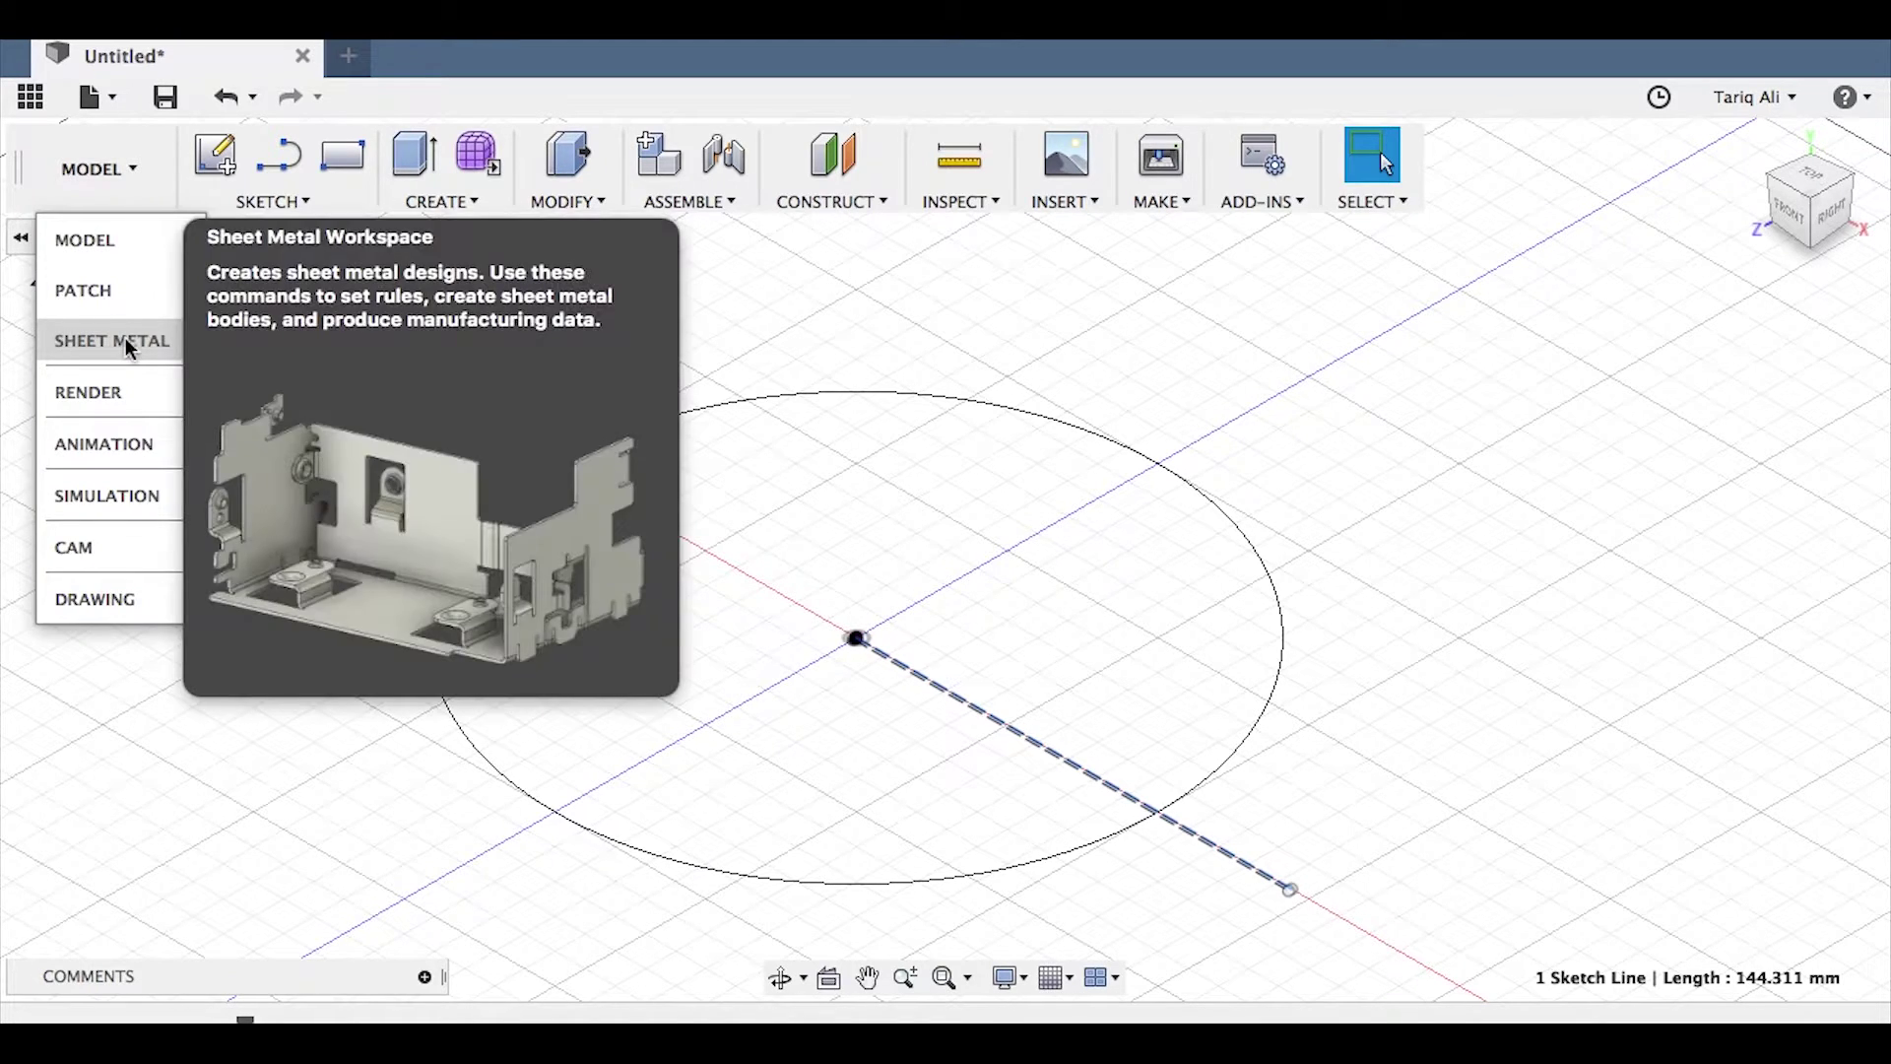
{"action": "left_click", "coordinate": [126, 343]}
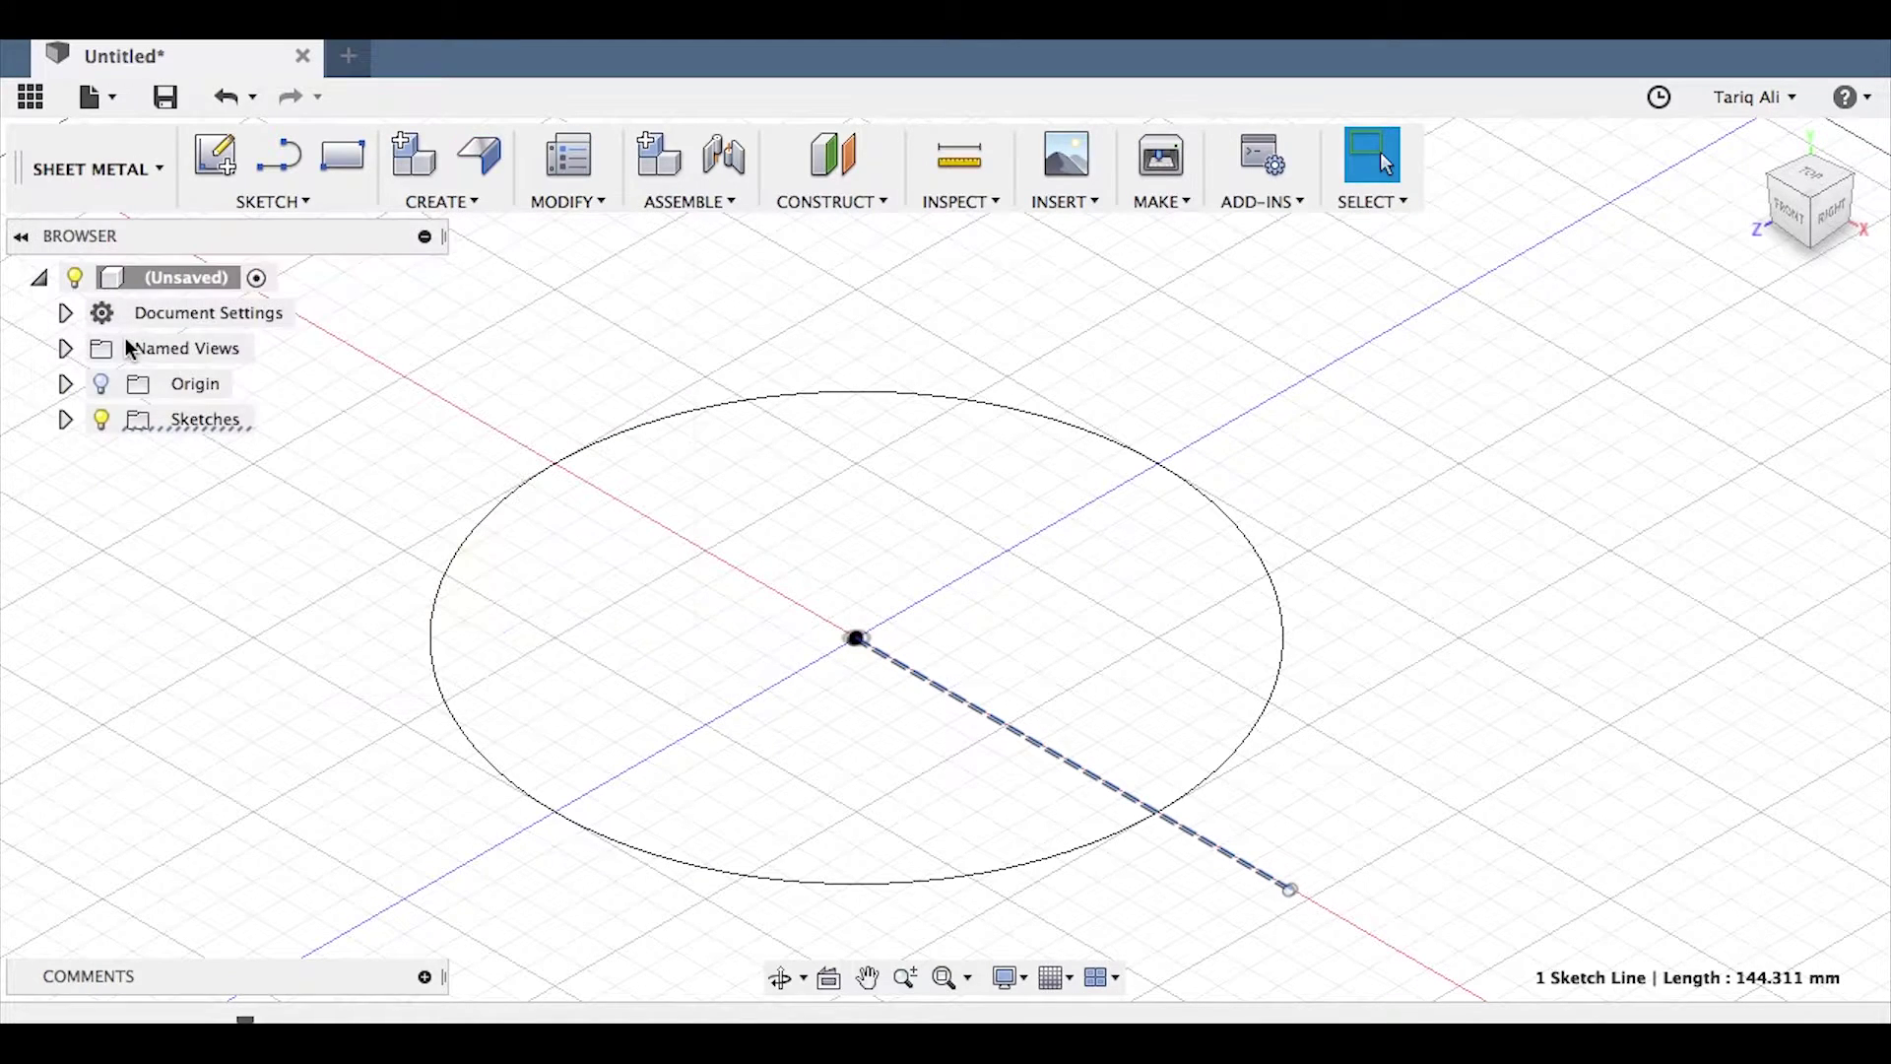
{"action": "left_click", "coordinate": [1229, 525]}
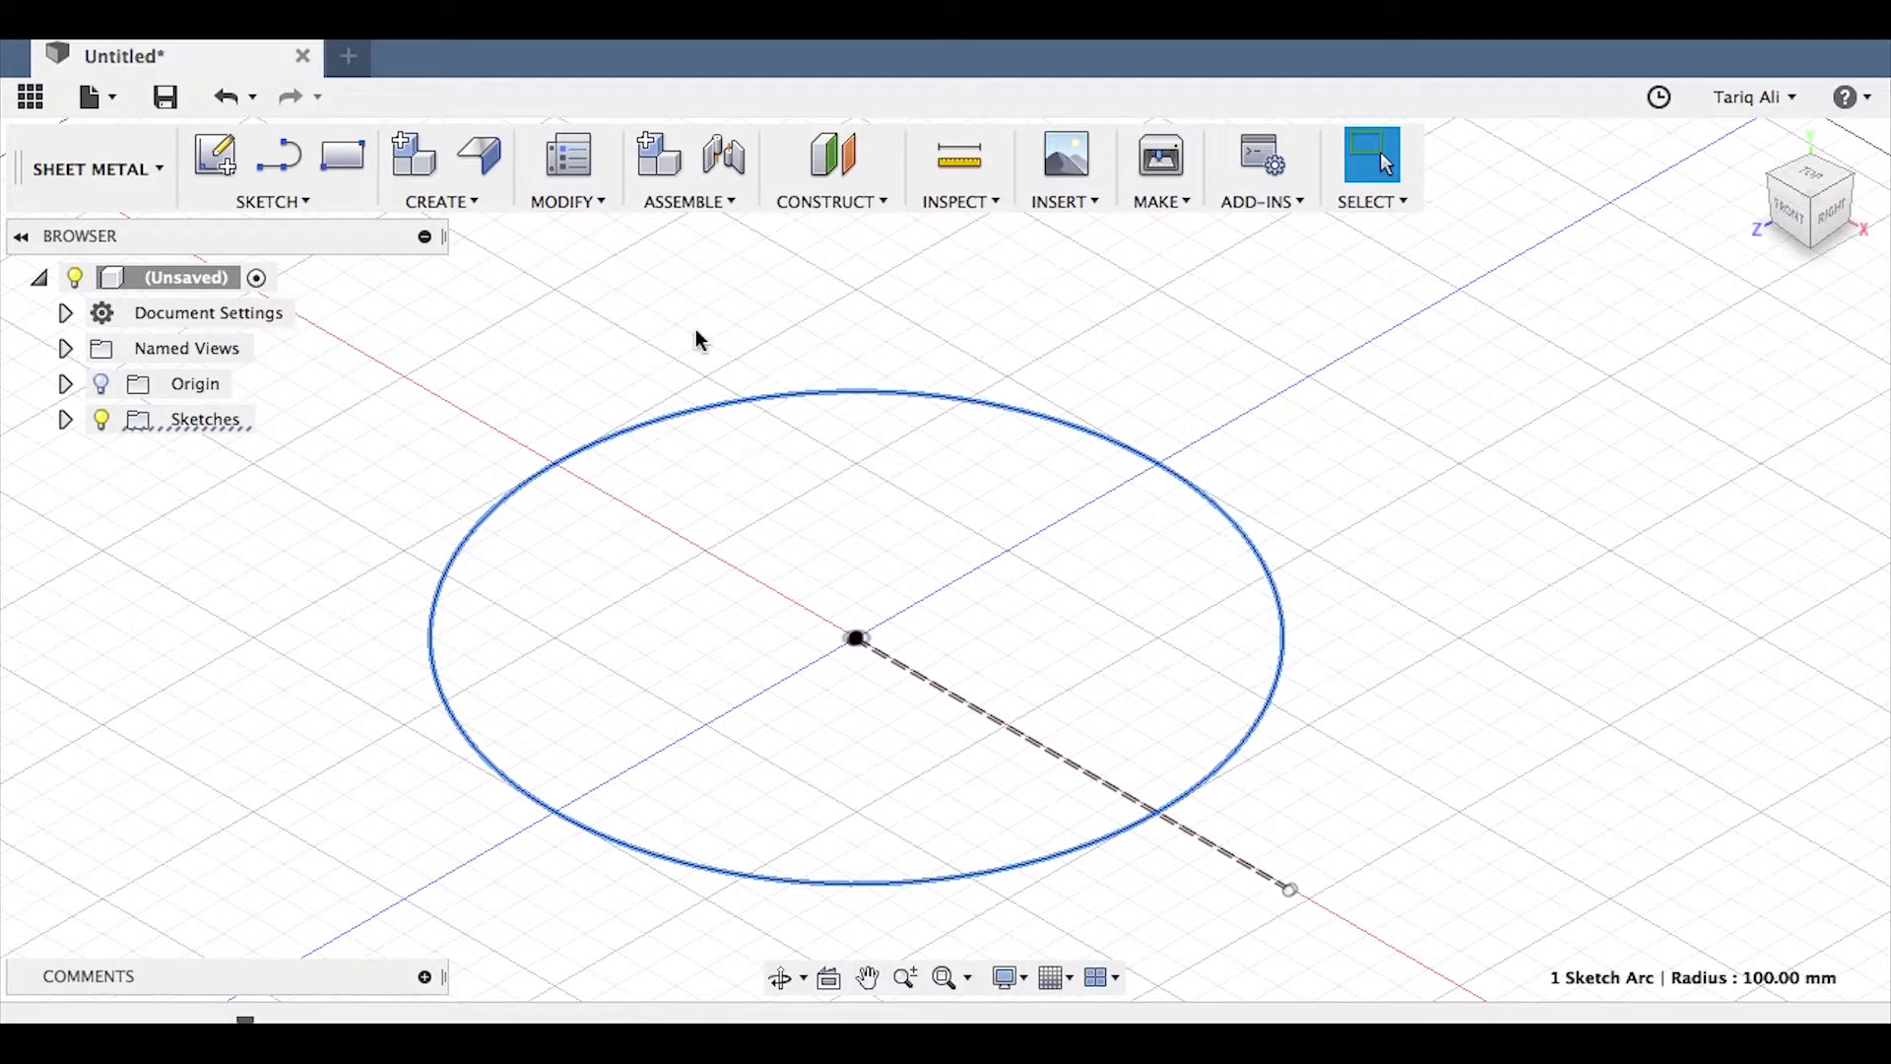
{"action": "left_click", "coordinate": [467, 204]}
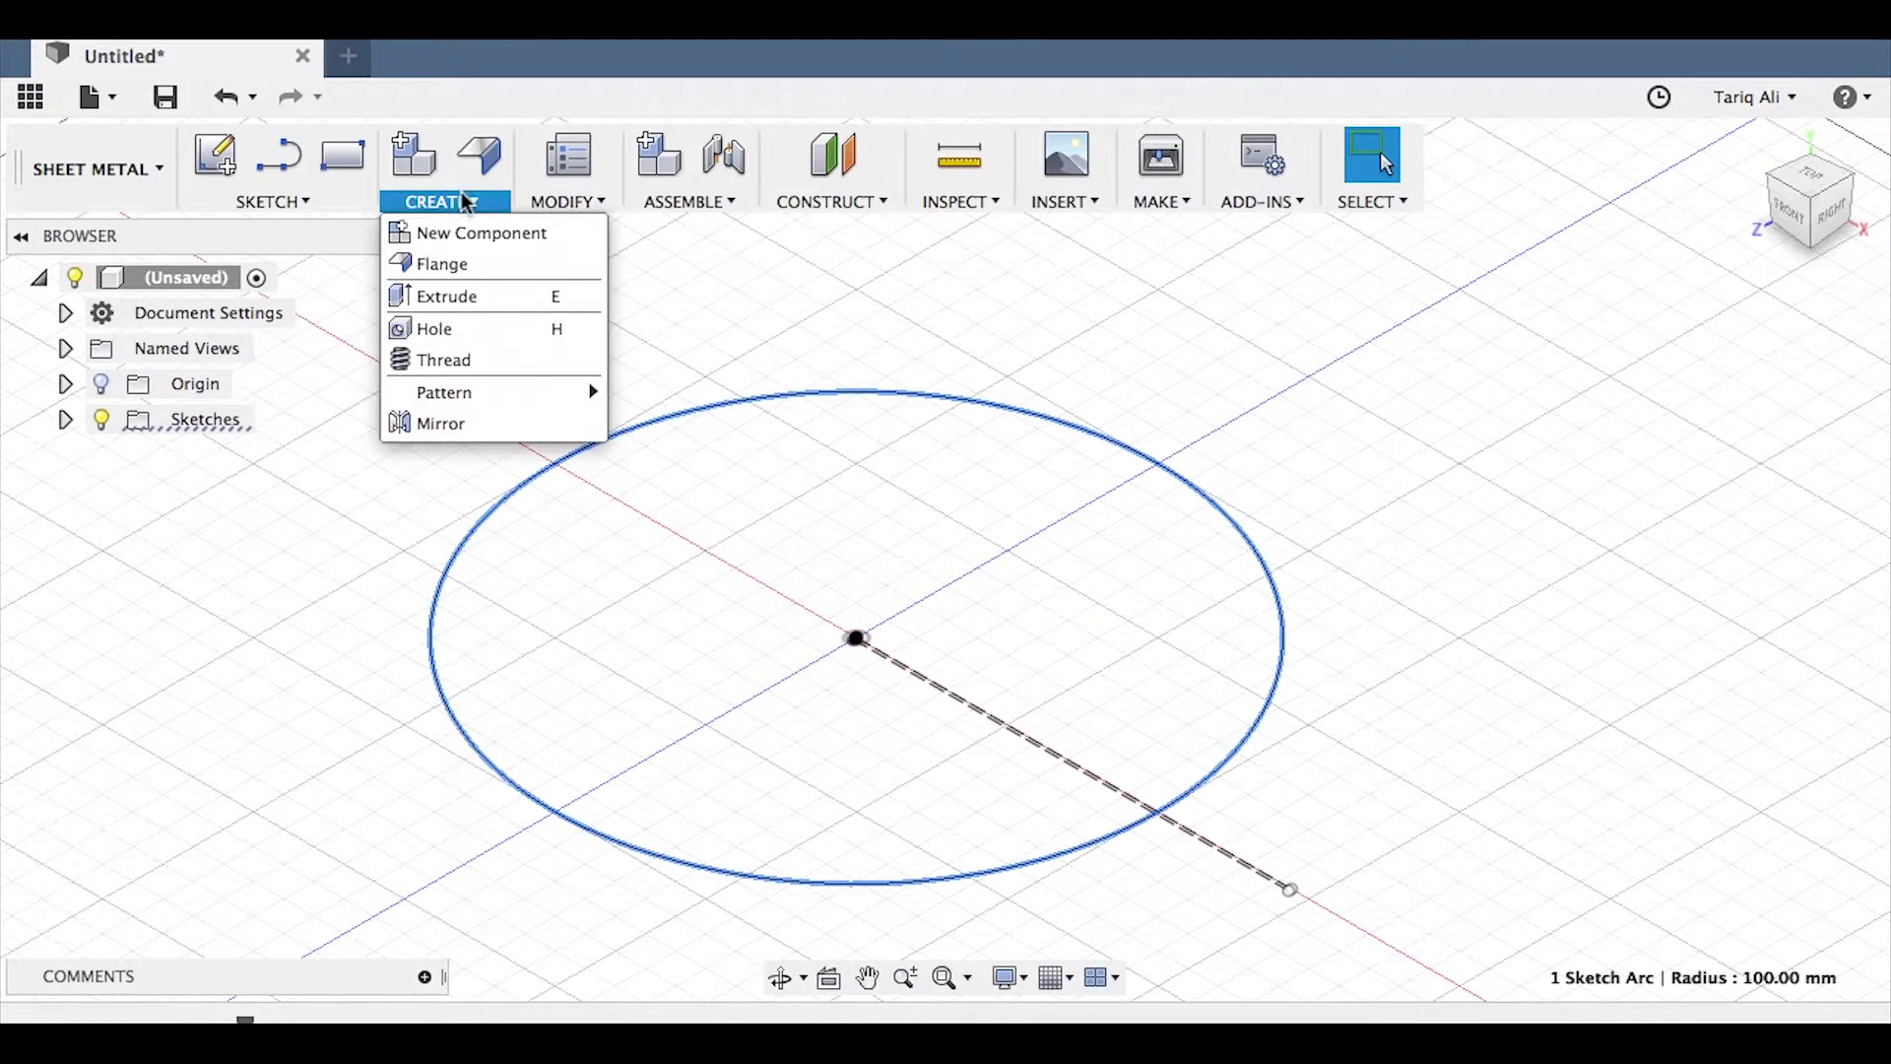
{"action": "left_click", "coordinate": [475, 263]}
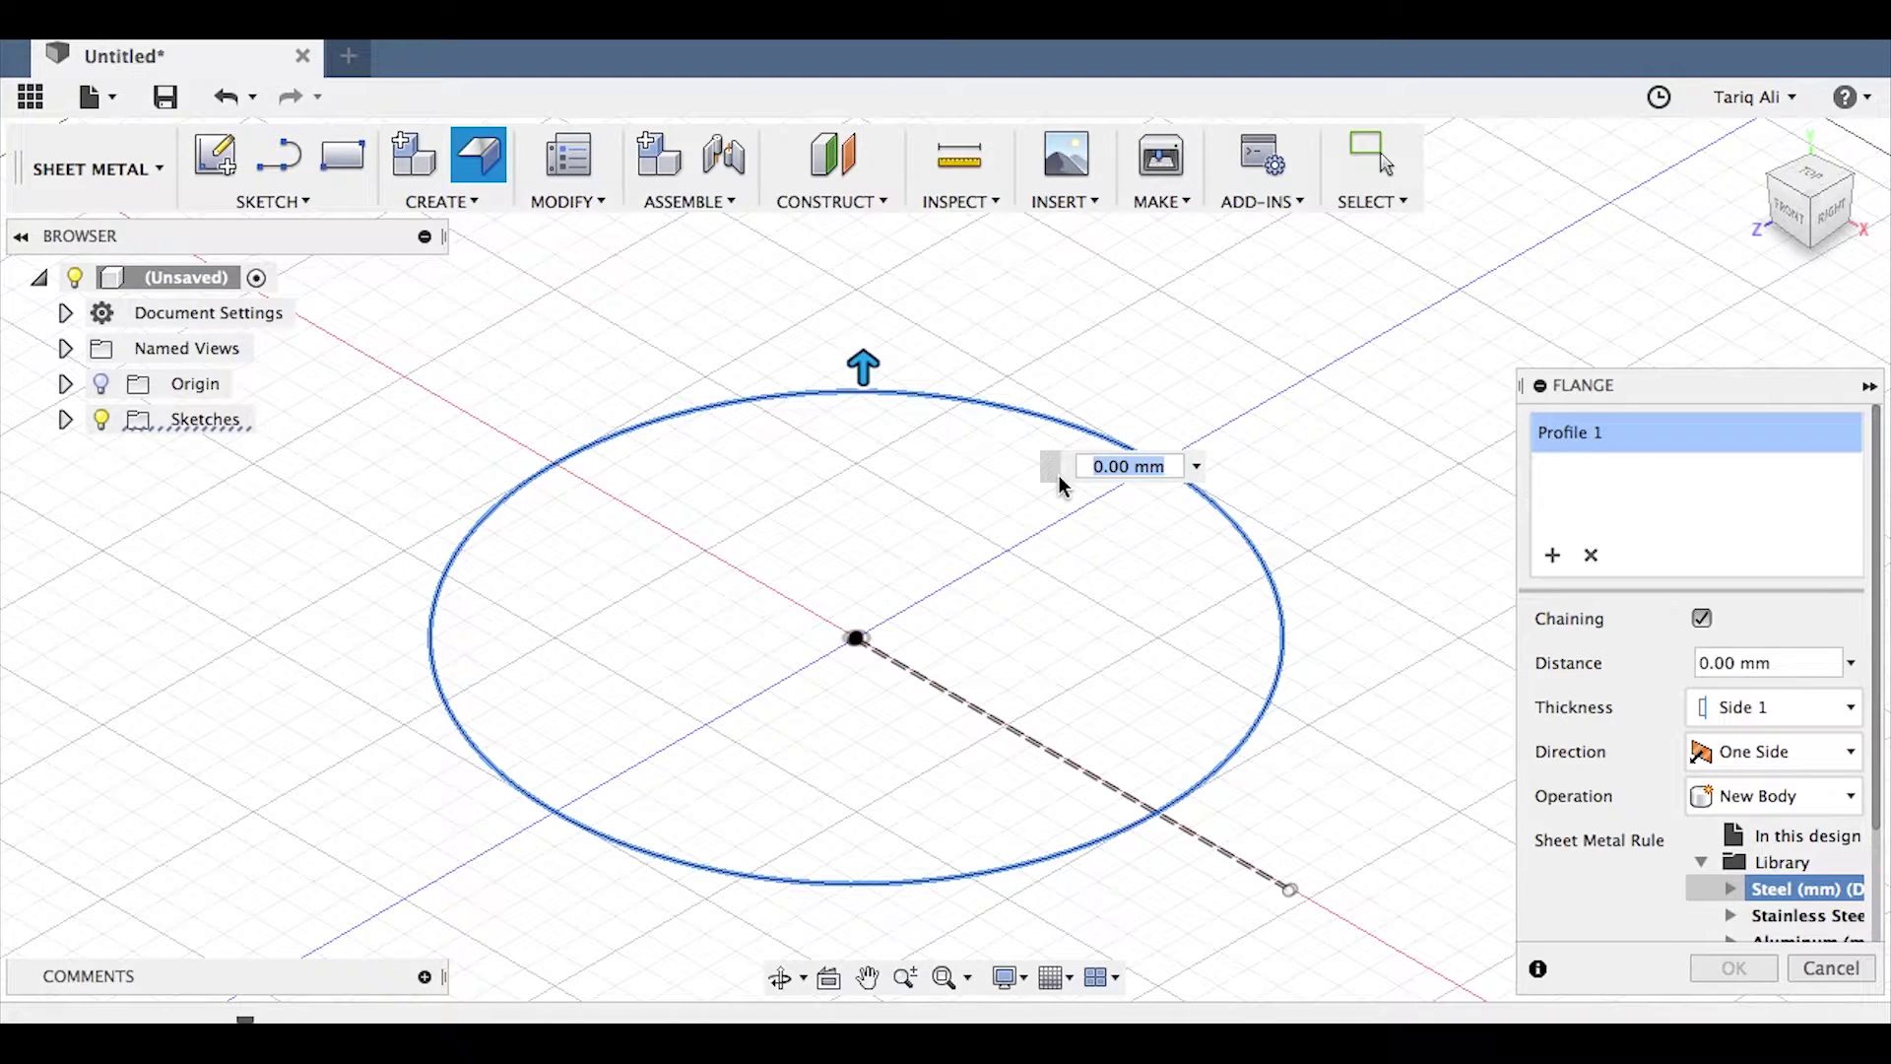
{"action": "type", "text": "120"}
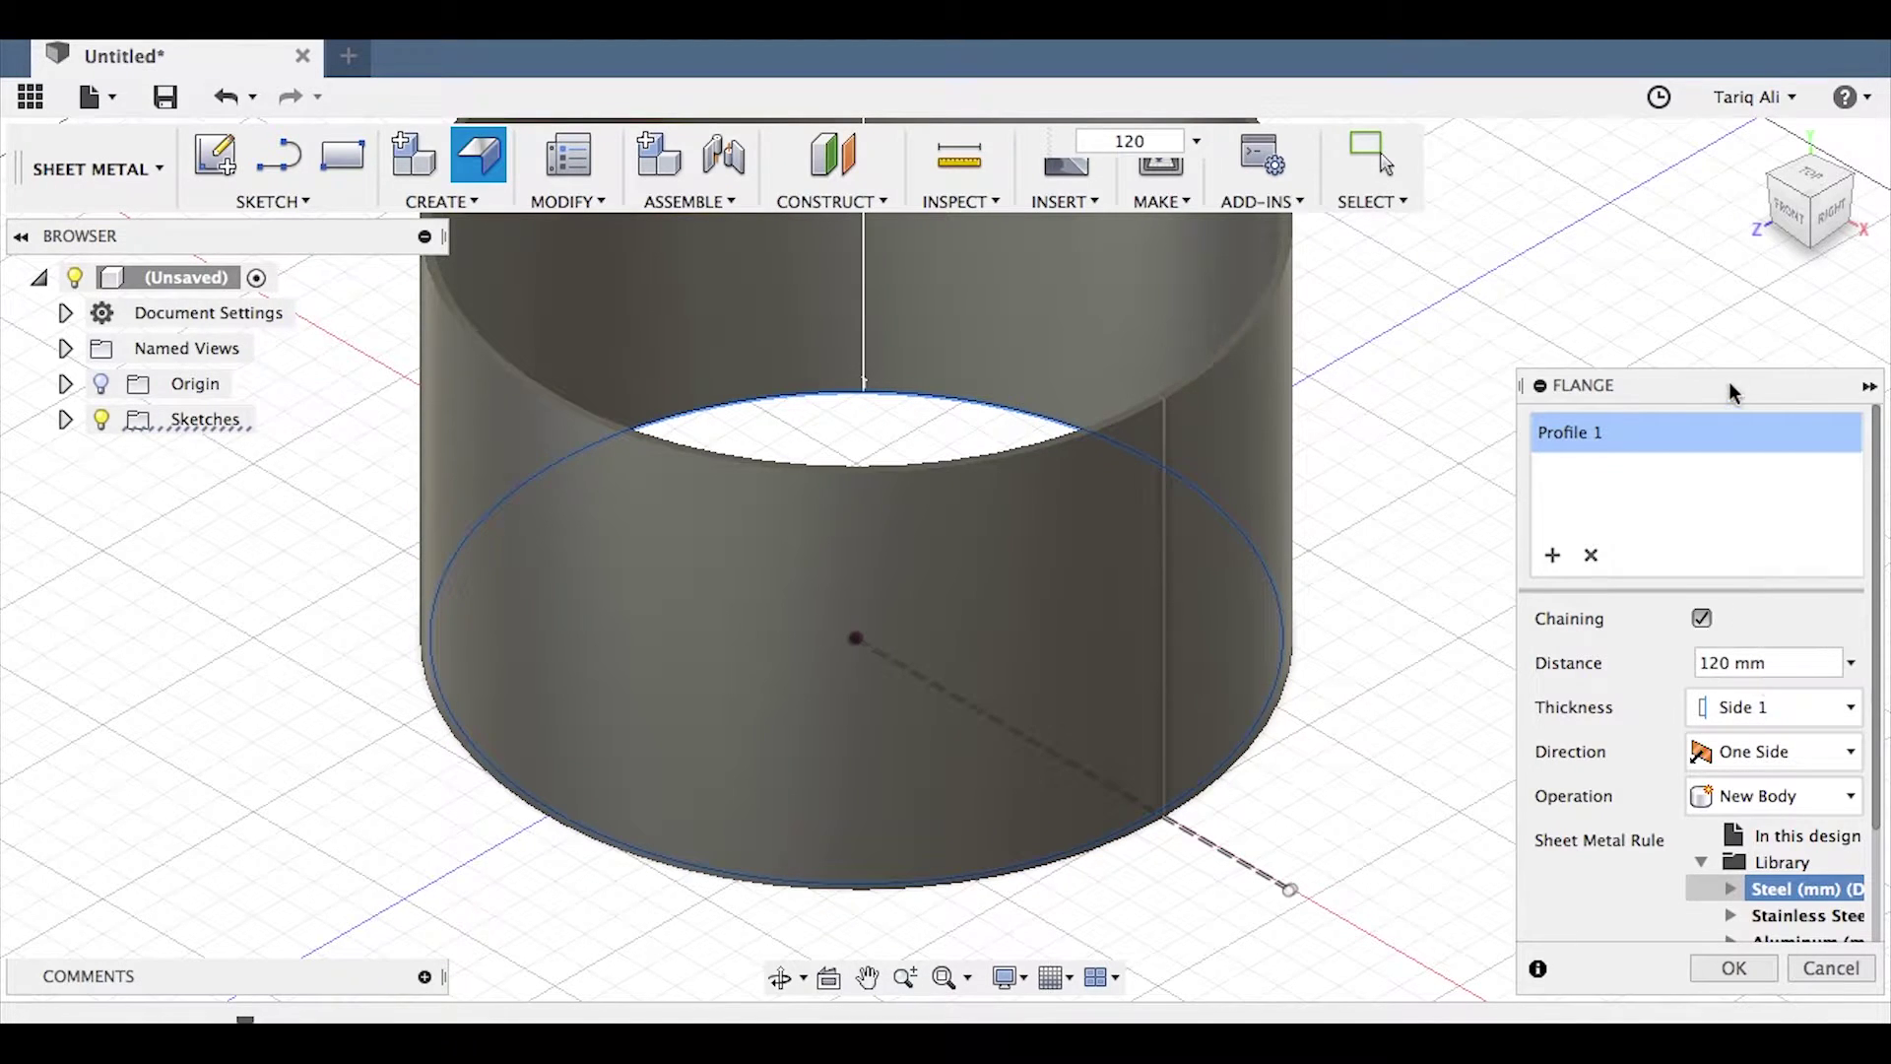
{"action": "left_click_drag", "start_coordinate": [1730, 385], "coordinate": [1633, 211]}
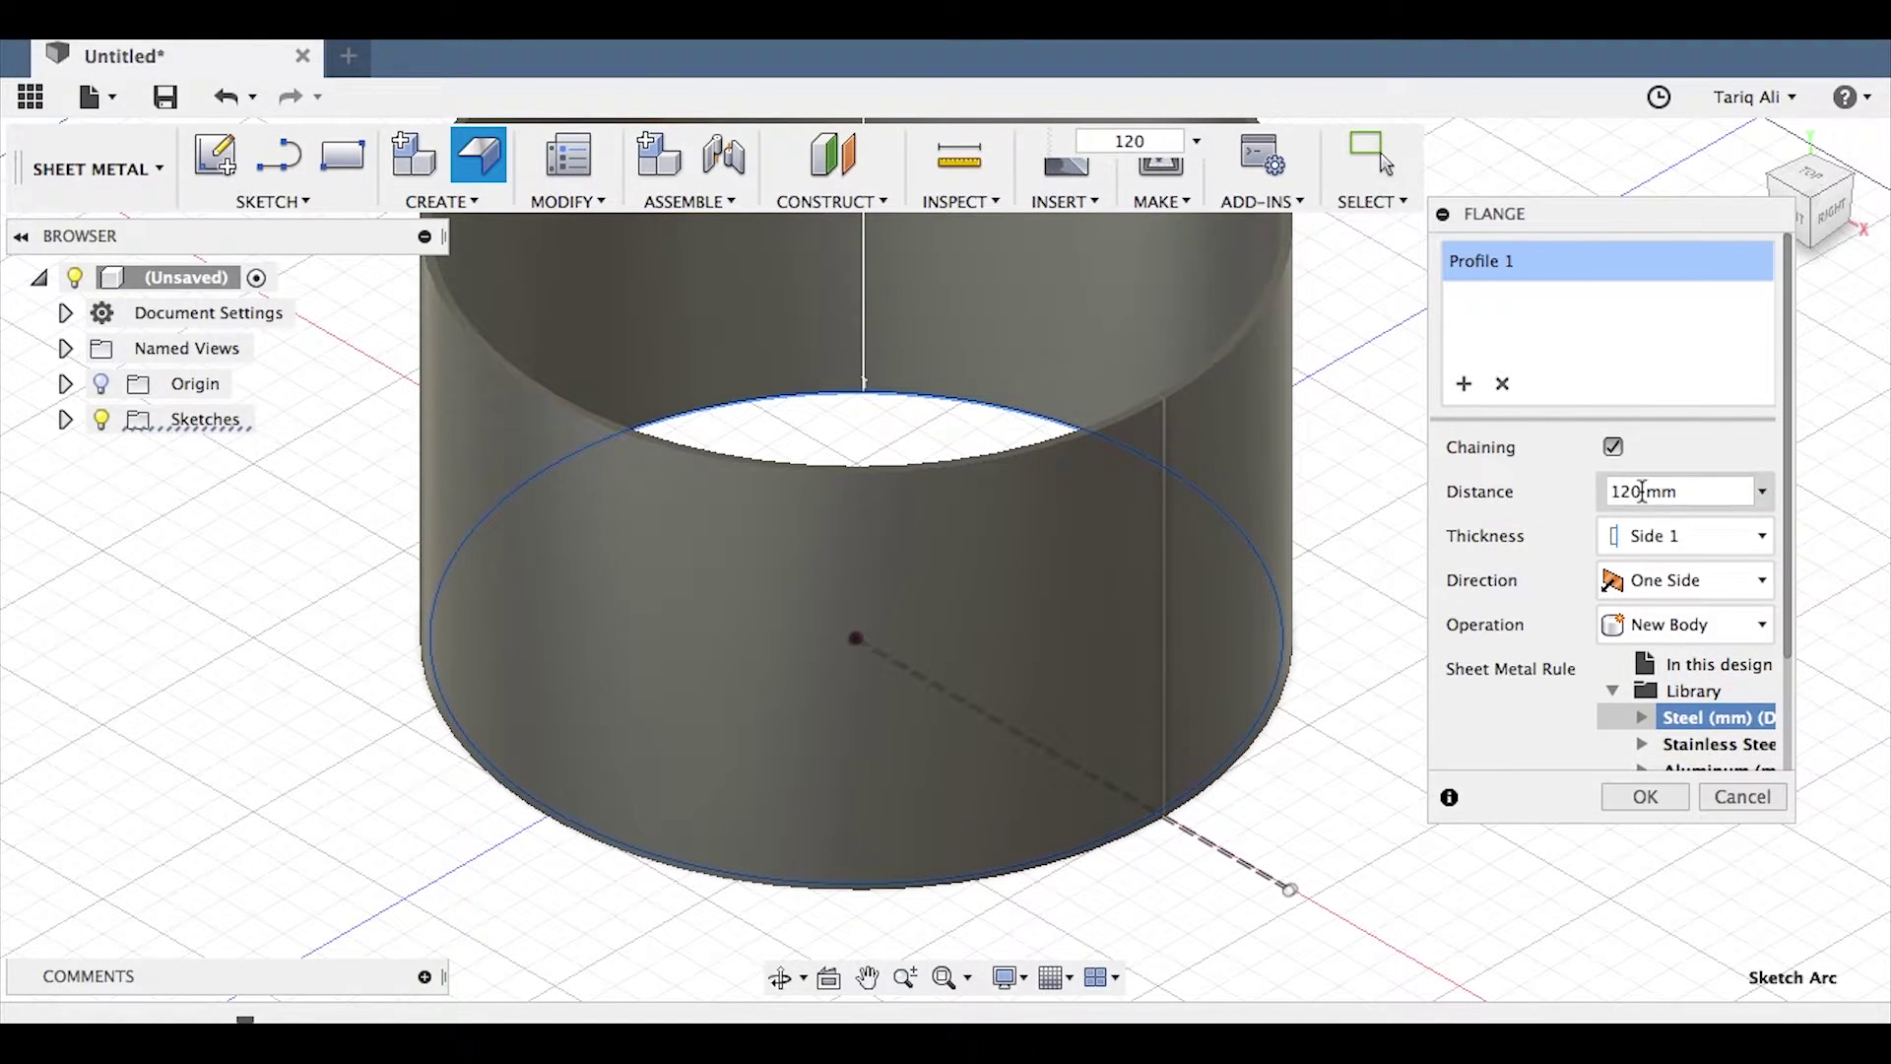
{"action": "left_click", "coordinate": [1642, 491]}
{"action": "middle_click_drag", "start_coordinate": [947, 130], "coordinate": [874, 477]}
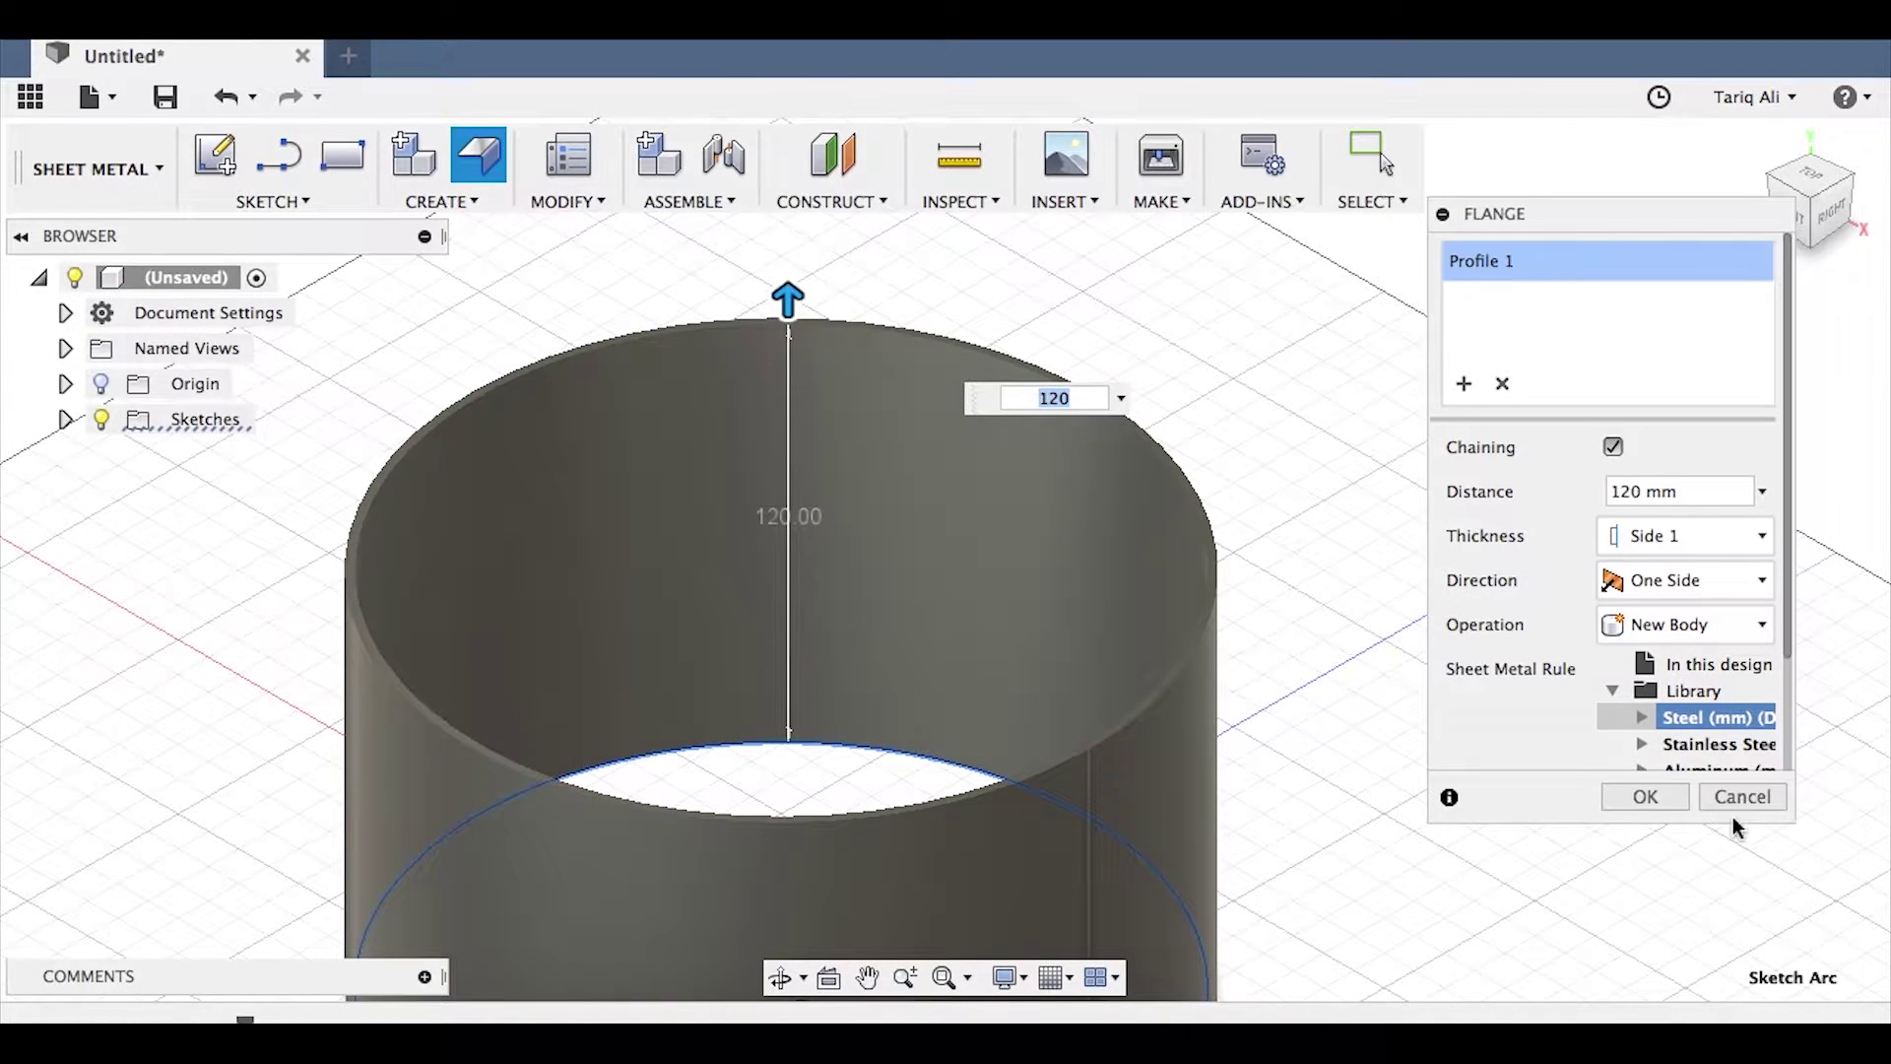
{"action": "left_click", "coordinate": [1637, 795]}
{"action": "scroll", "coordinate": [1231, 679], "scroll_direction": "up", "scroll_amount": 3}
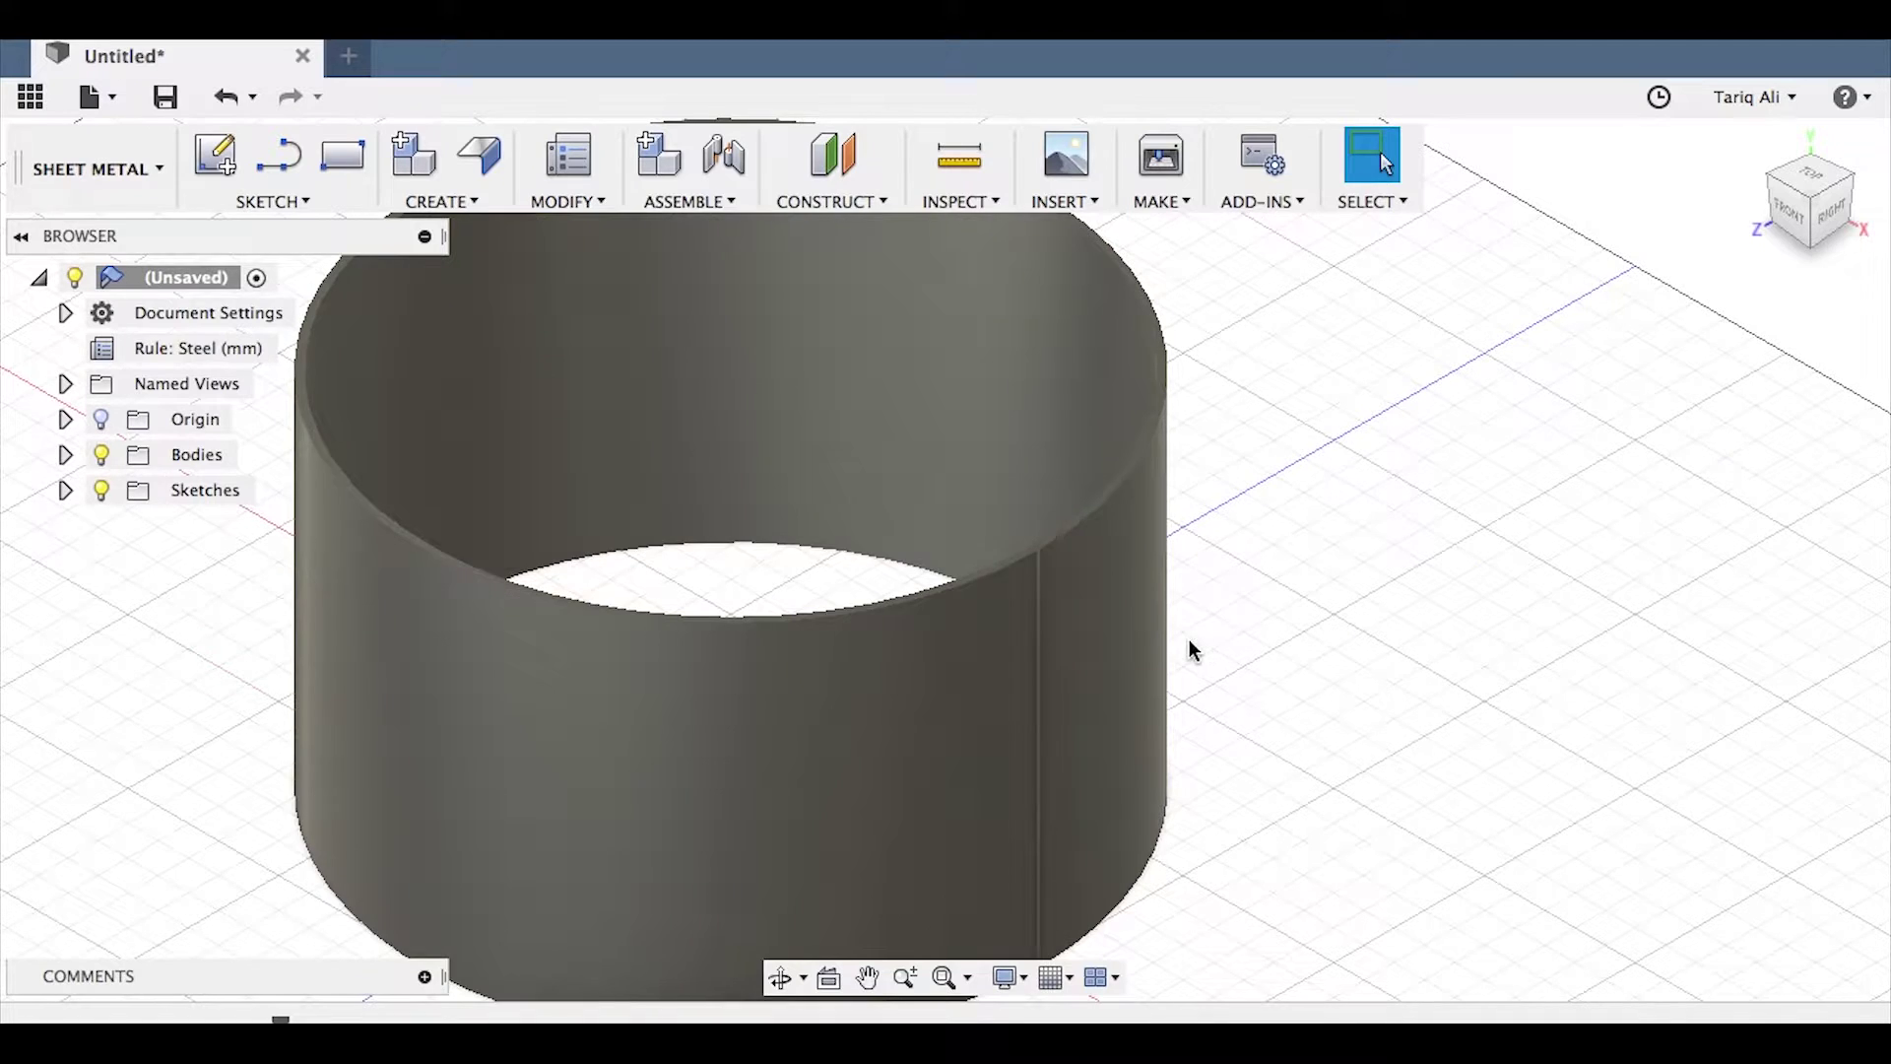
Step: Extrude the flange end face at the seam 0.5 mm as a Join into the slit
{"action": "scroll", "coordinate": [1083, 625], "scroll_direction": "up", "scroll_amount": 6}
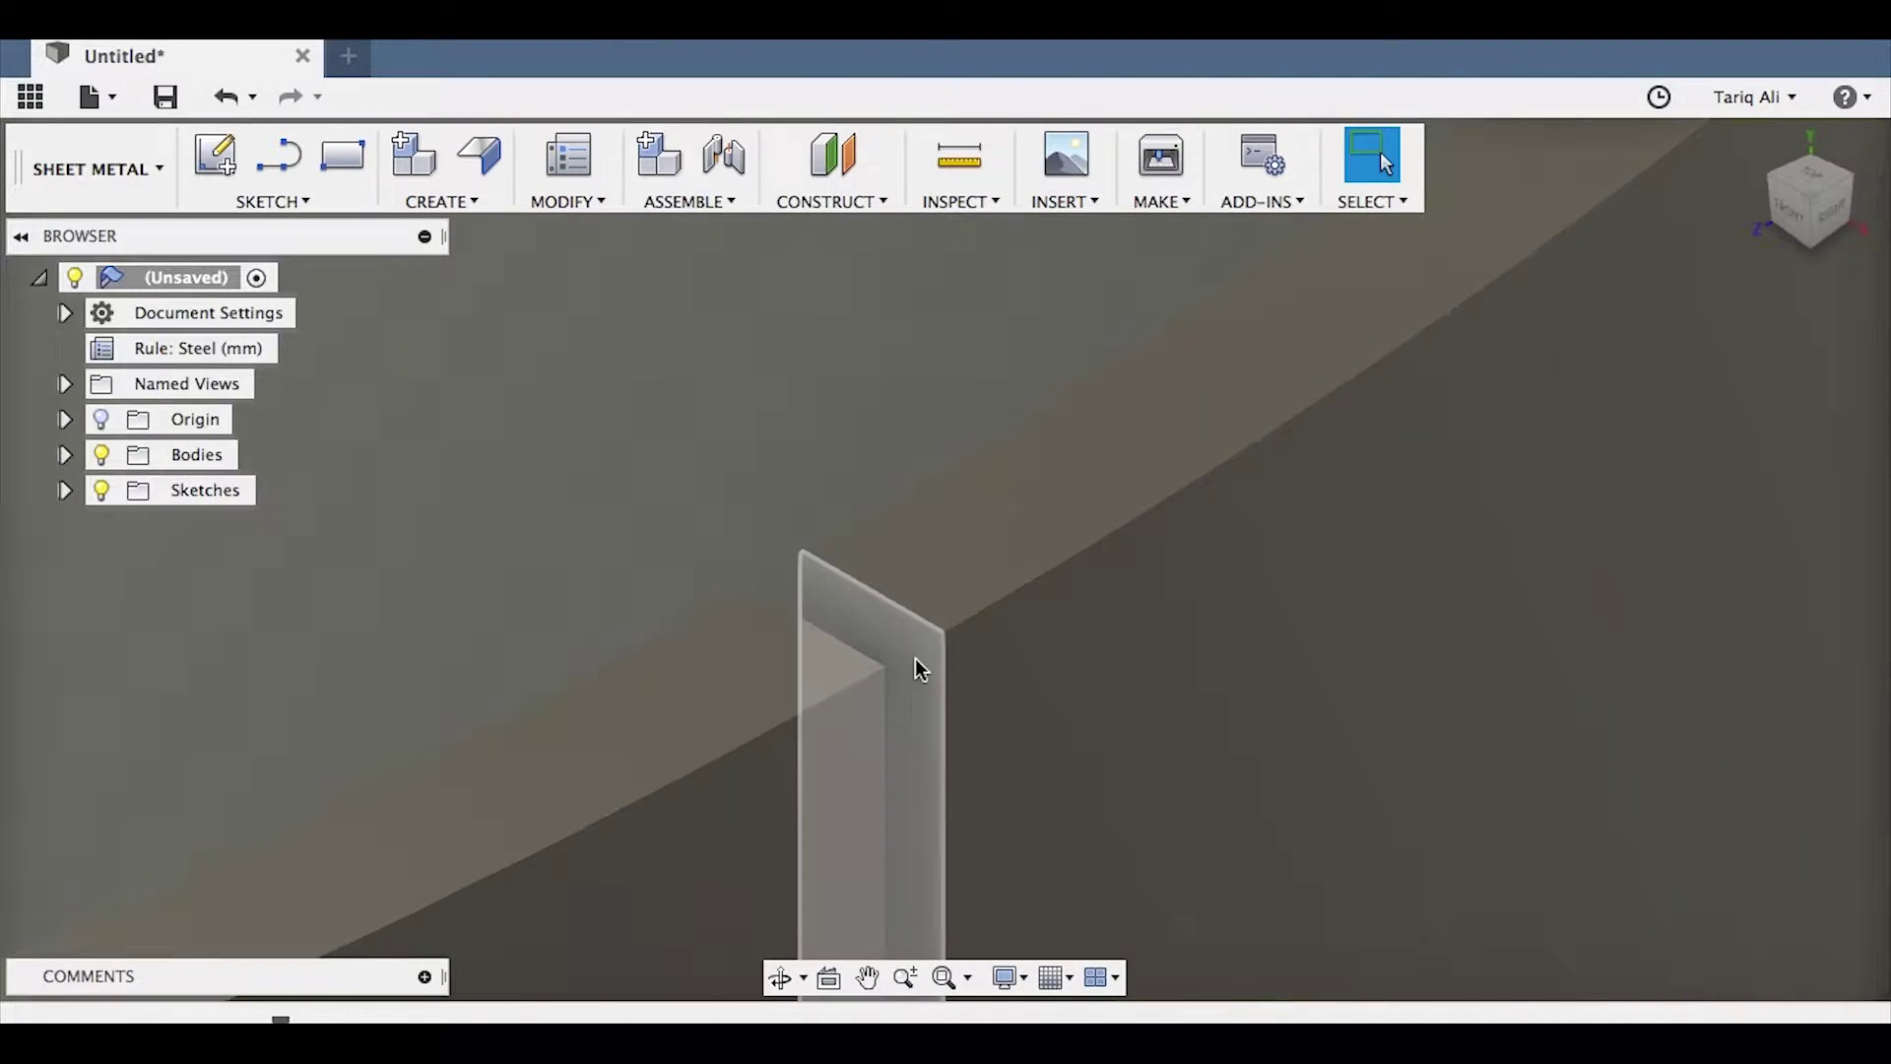
{"action": "left_click", "coordinate": [919, 668]}
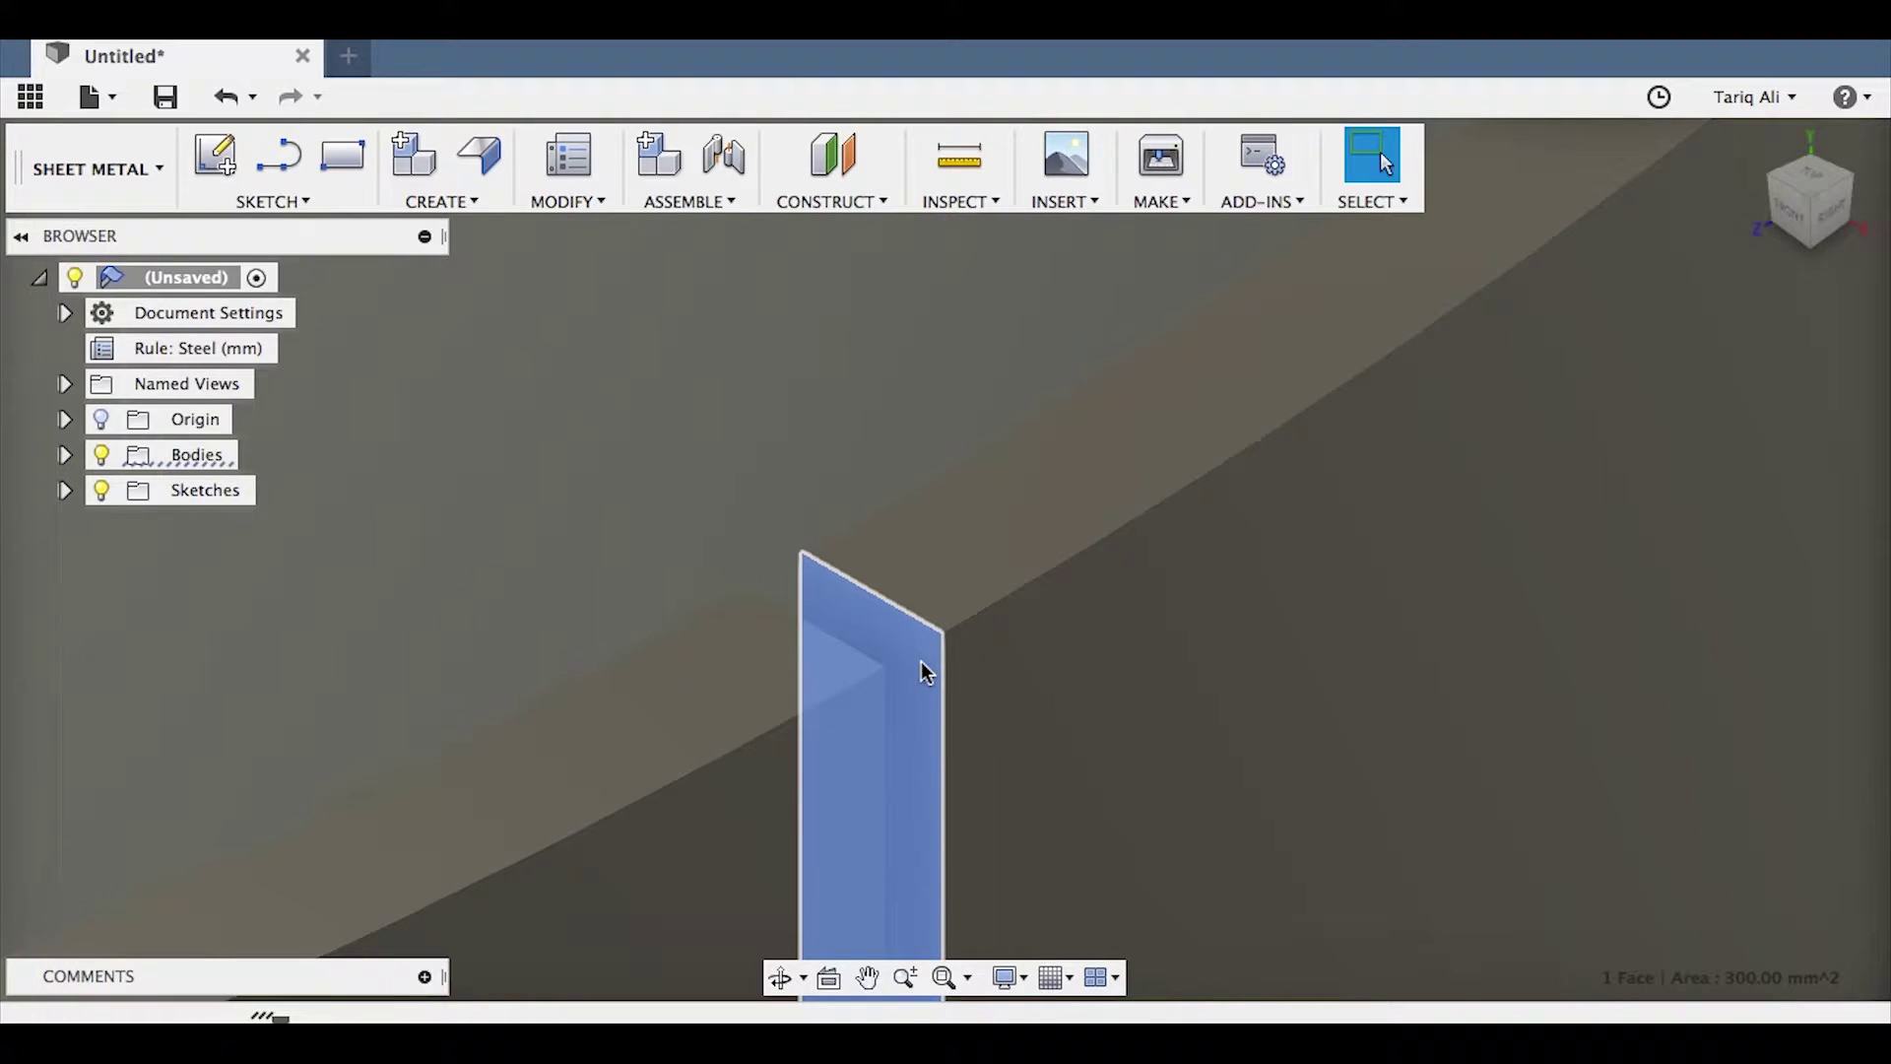
{"action": "key", "text": "e"}
{"action": "middle_click_drag", "start_coordinate": [836, 827], "coordinate": [731, 634], "text": "shift"}
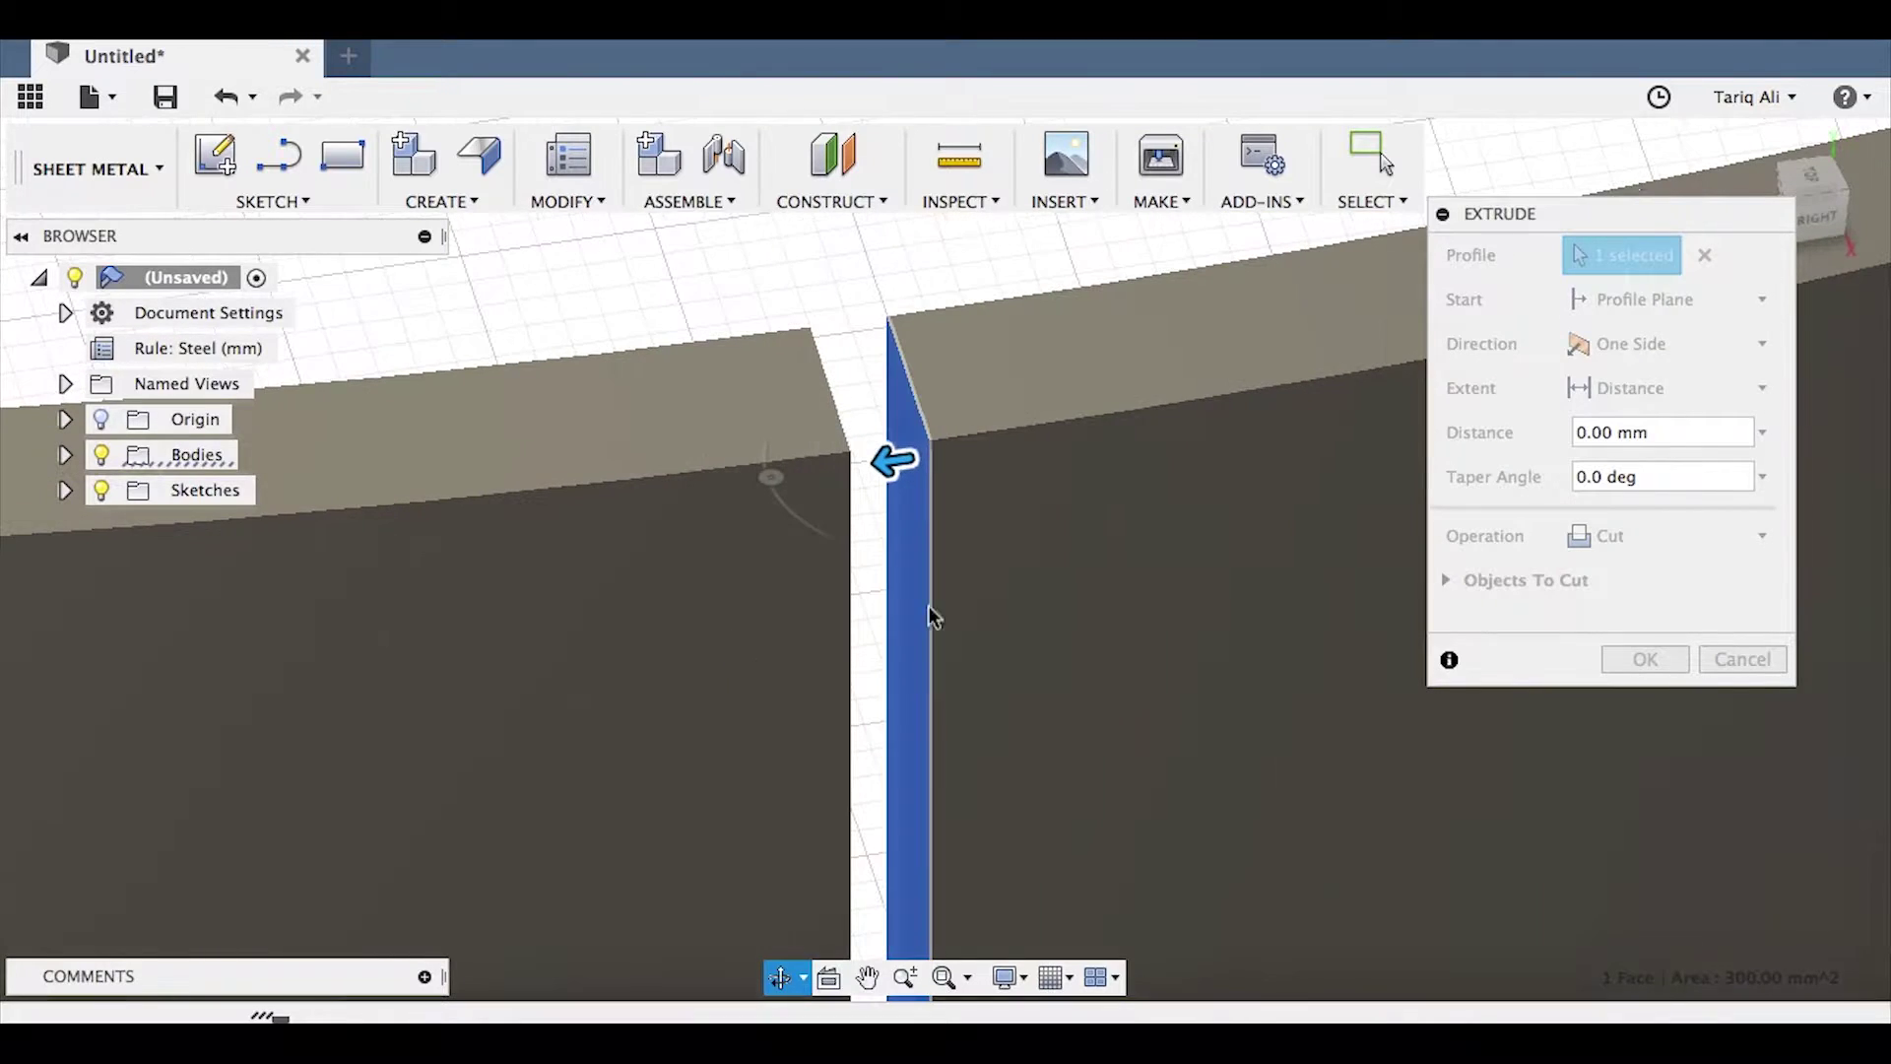
{"action": "left_click", "coordinate": [1629, 542]}
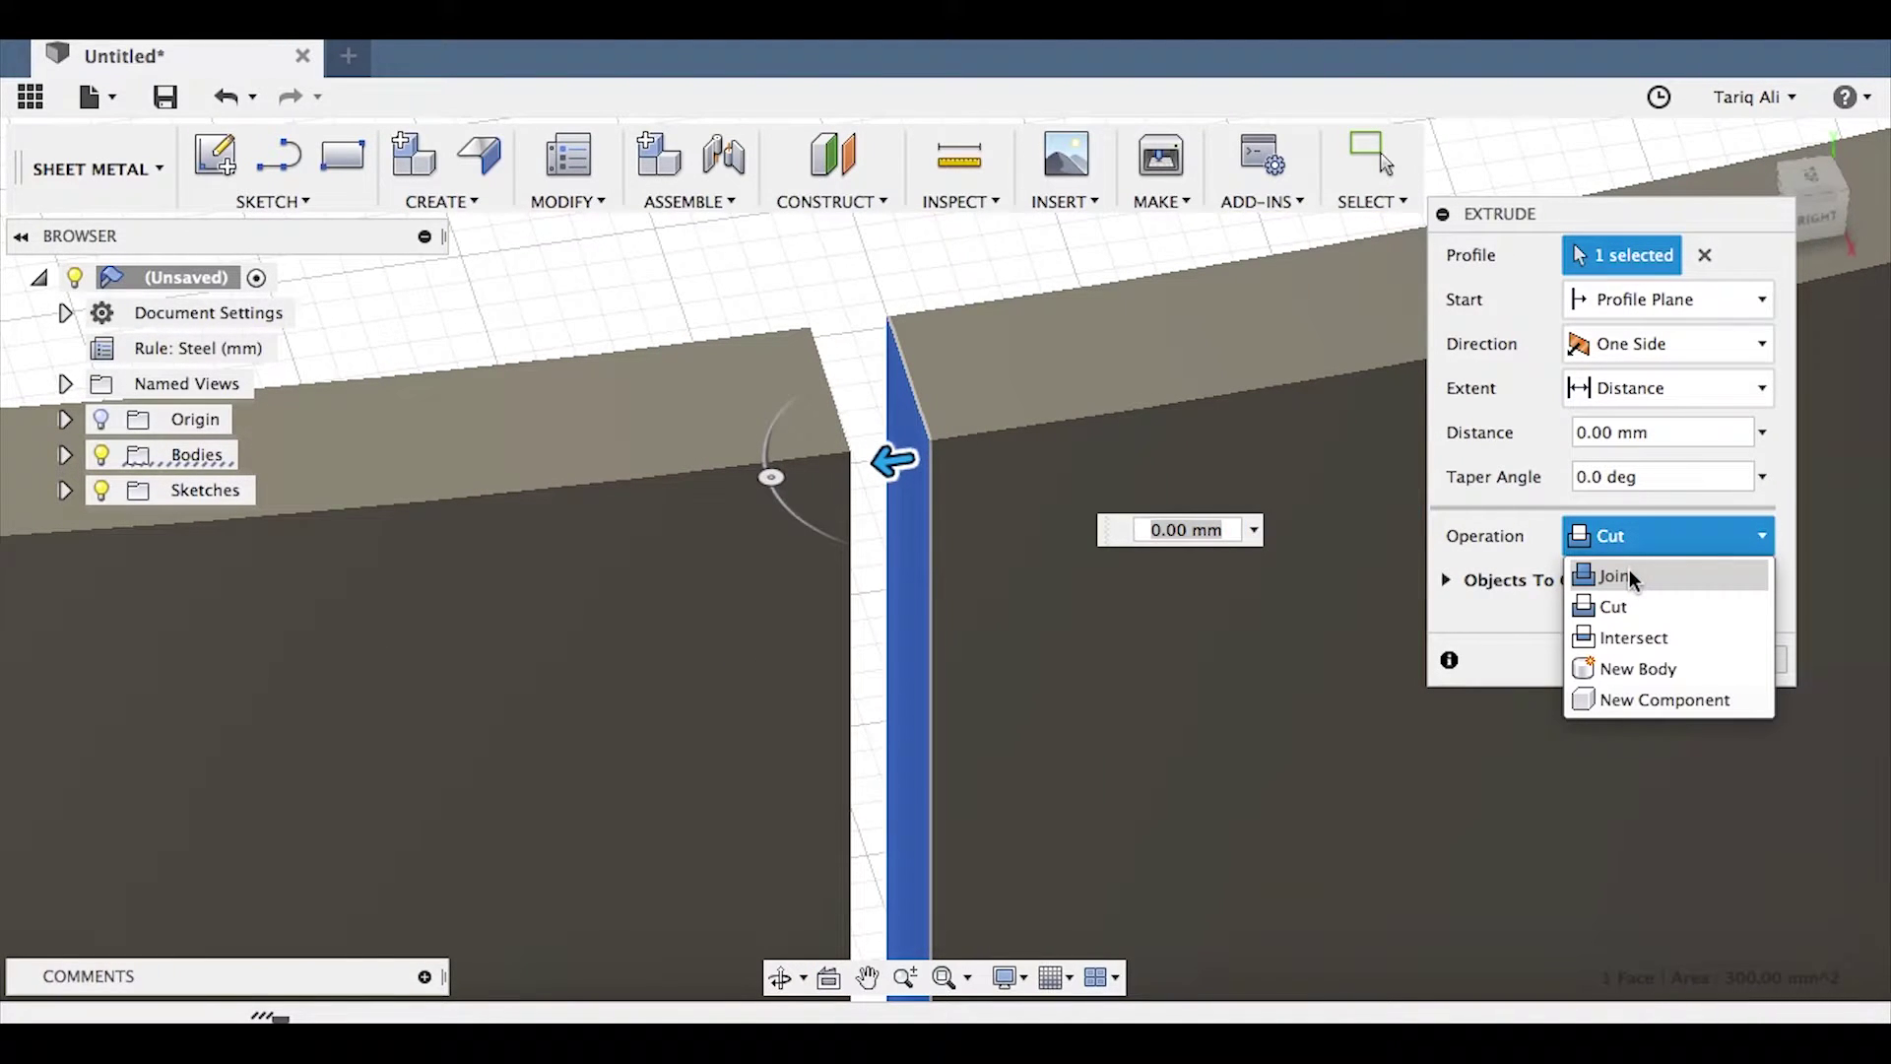
{"action": "left_click", "coordinate": [1629, 573]}
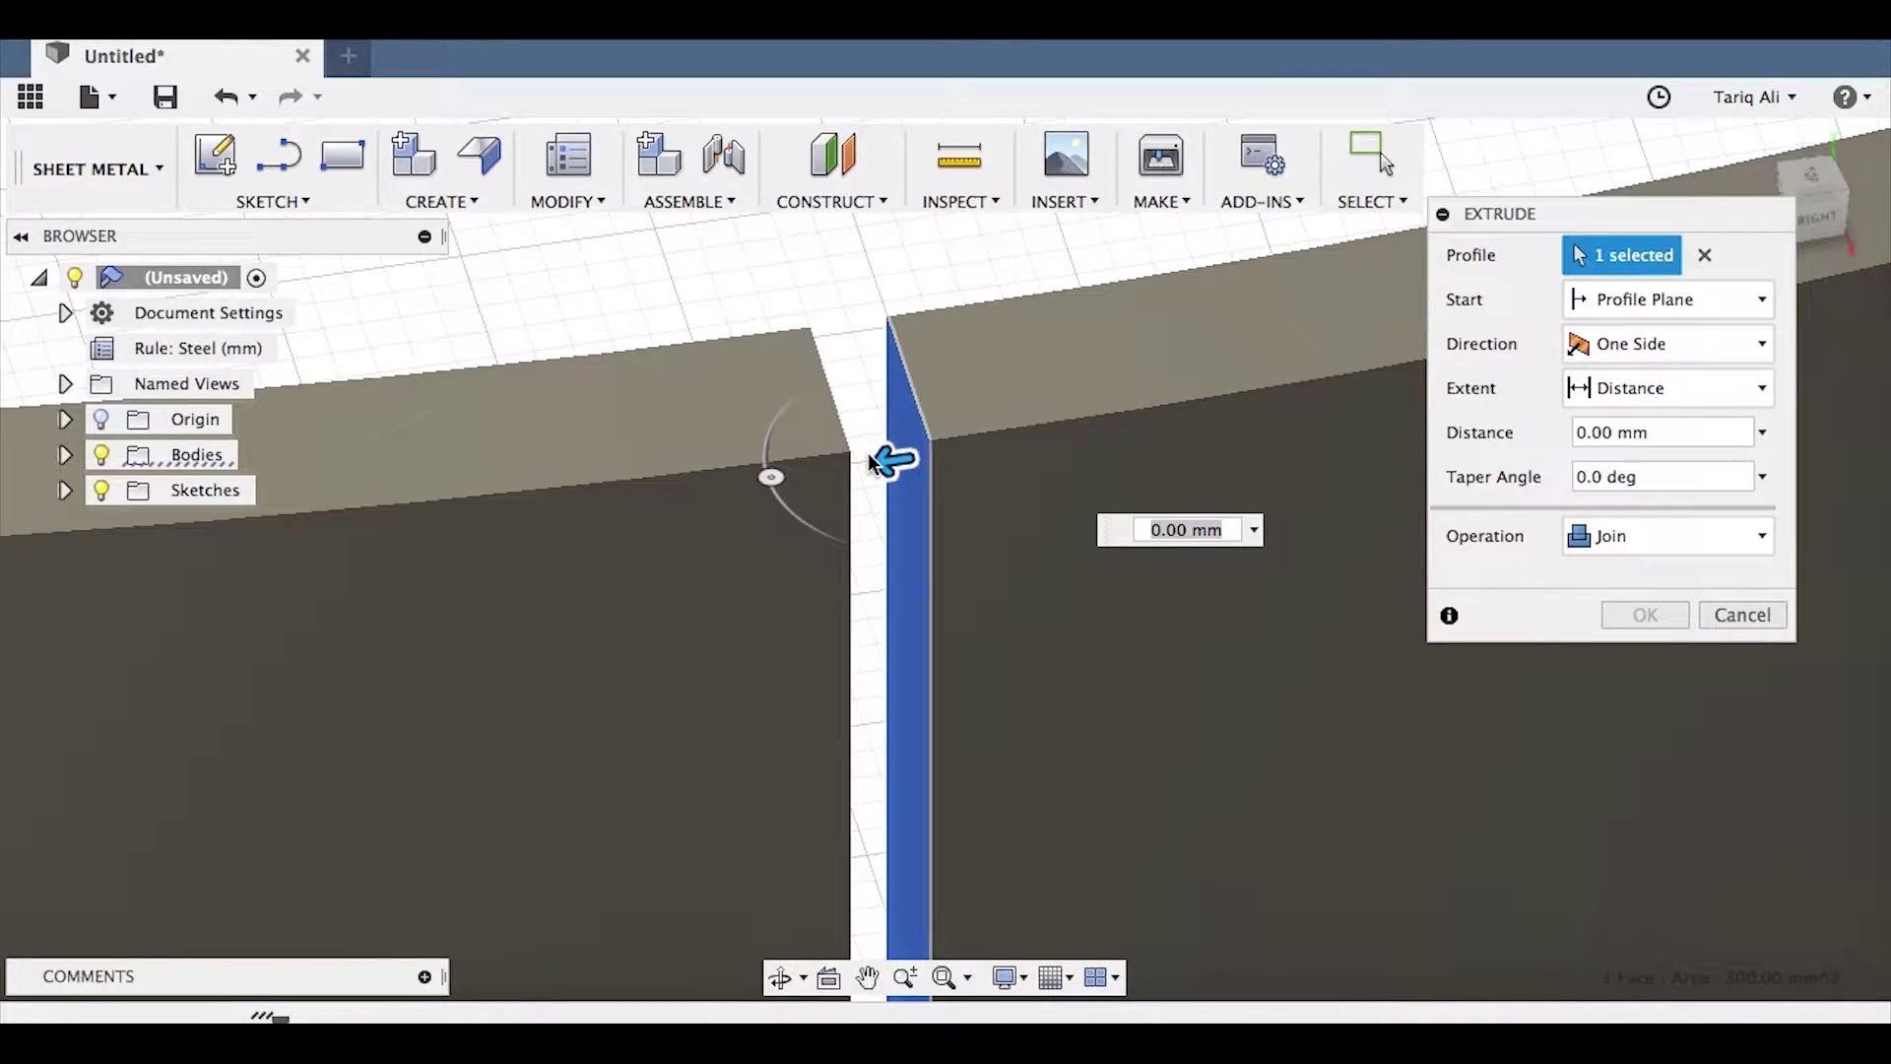
{"action": "left_click", "coordinate": [1178, 532]}
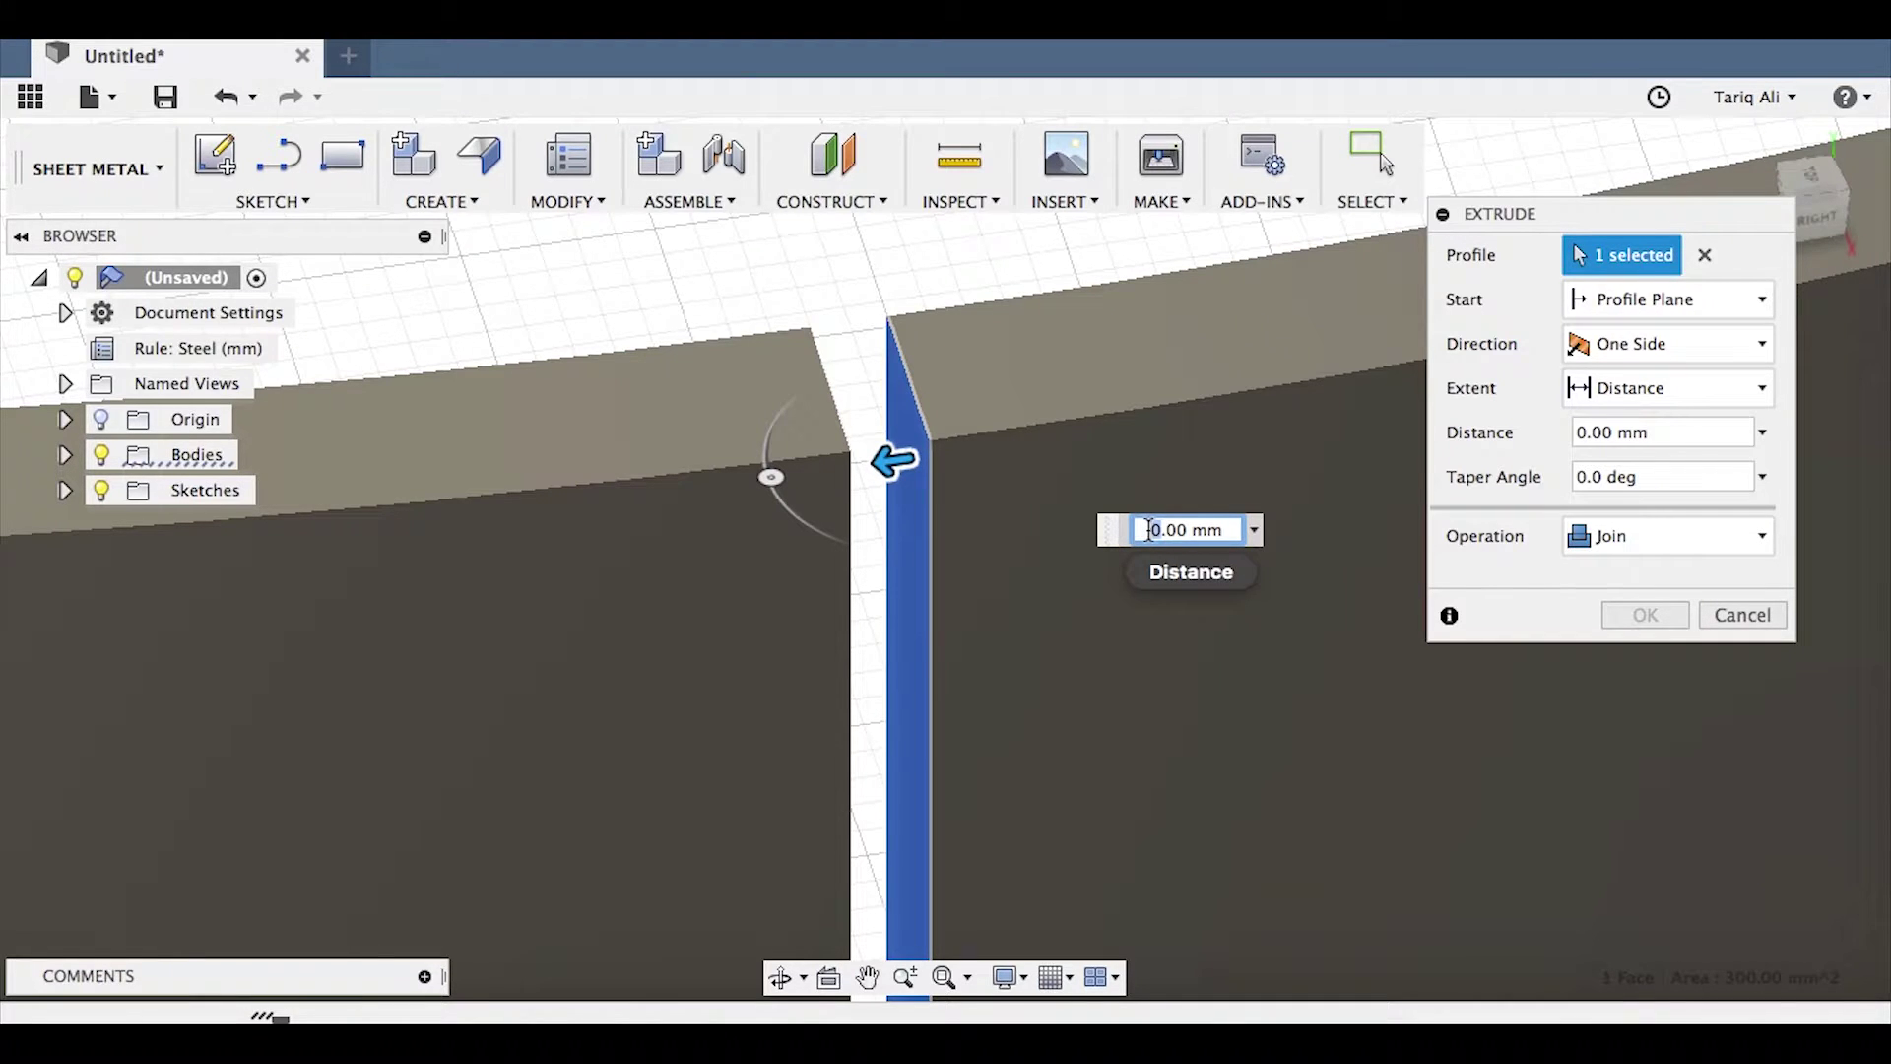
{"action": "type", "text": "1"}
{"action": "key", "text": "Return"}
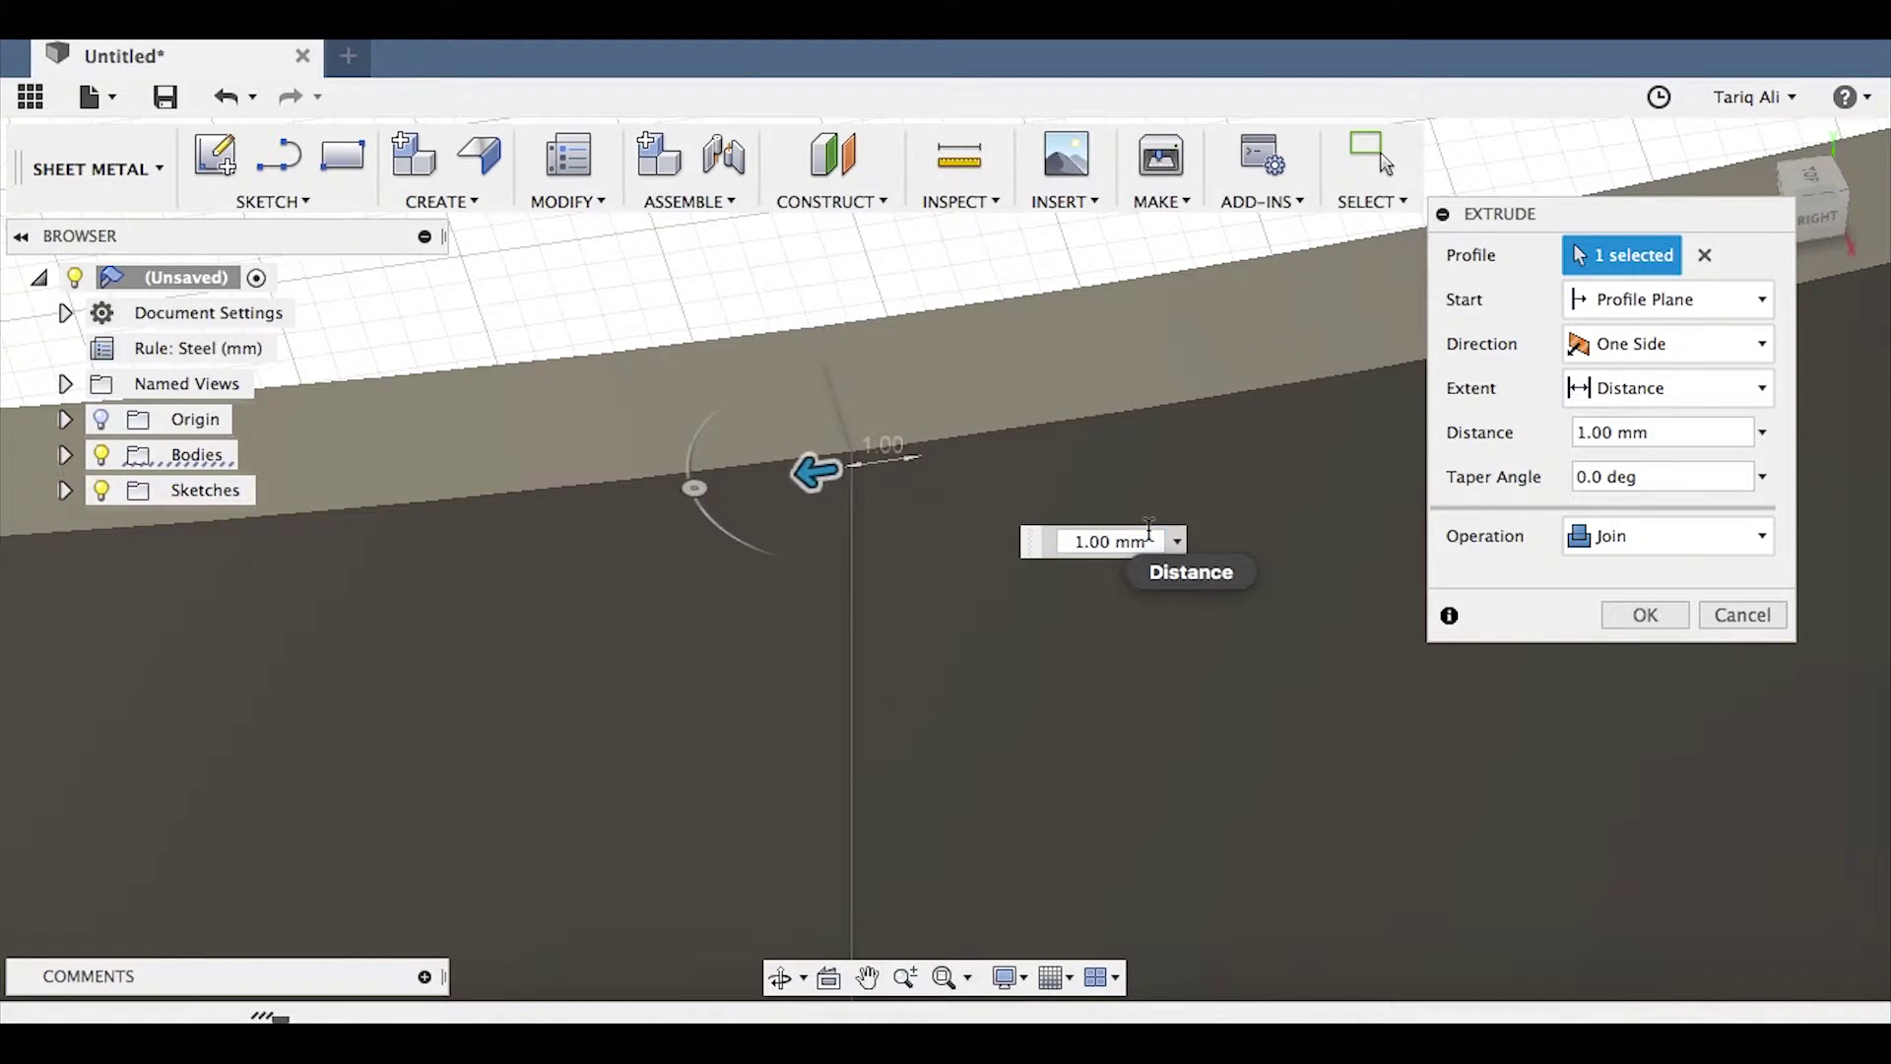
{"action": "triple_click", "coordinate": [1148, 530]}
{"action": "type", "text": "0.5"}
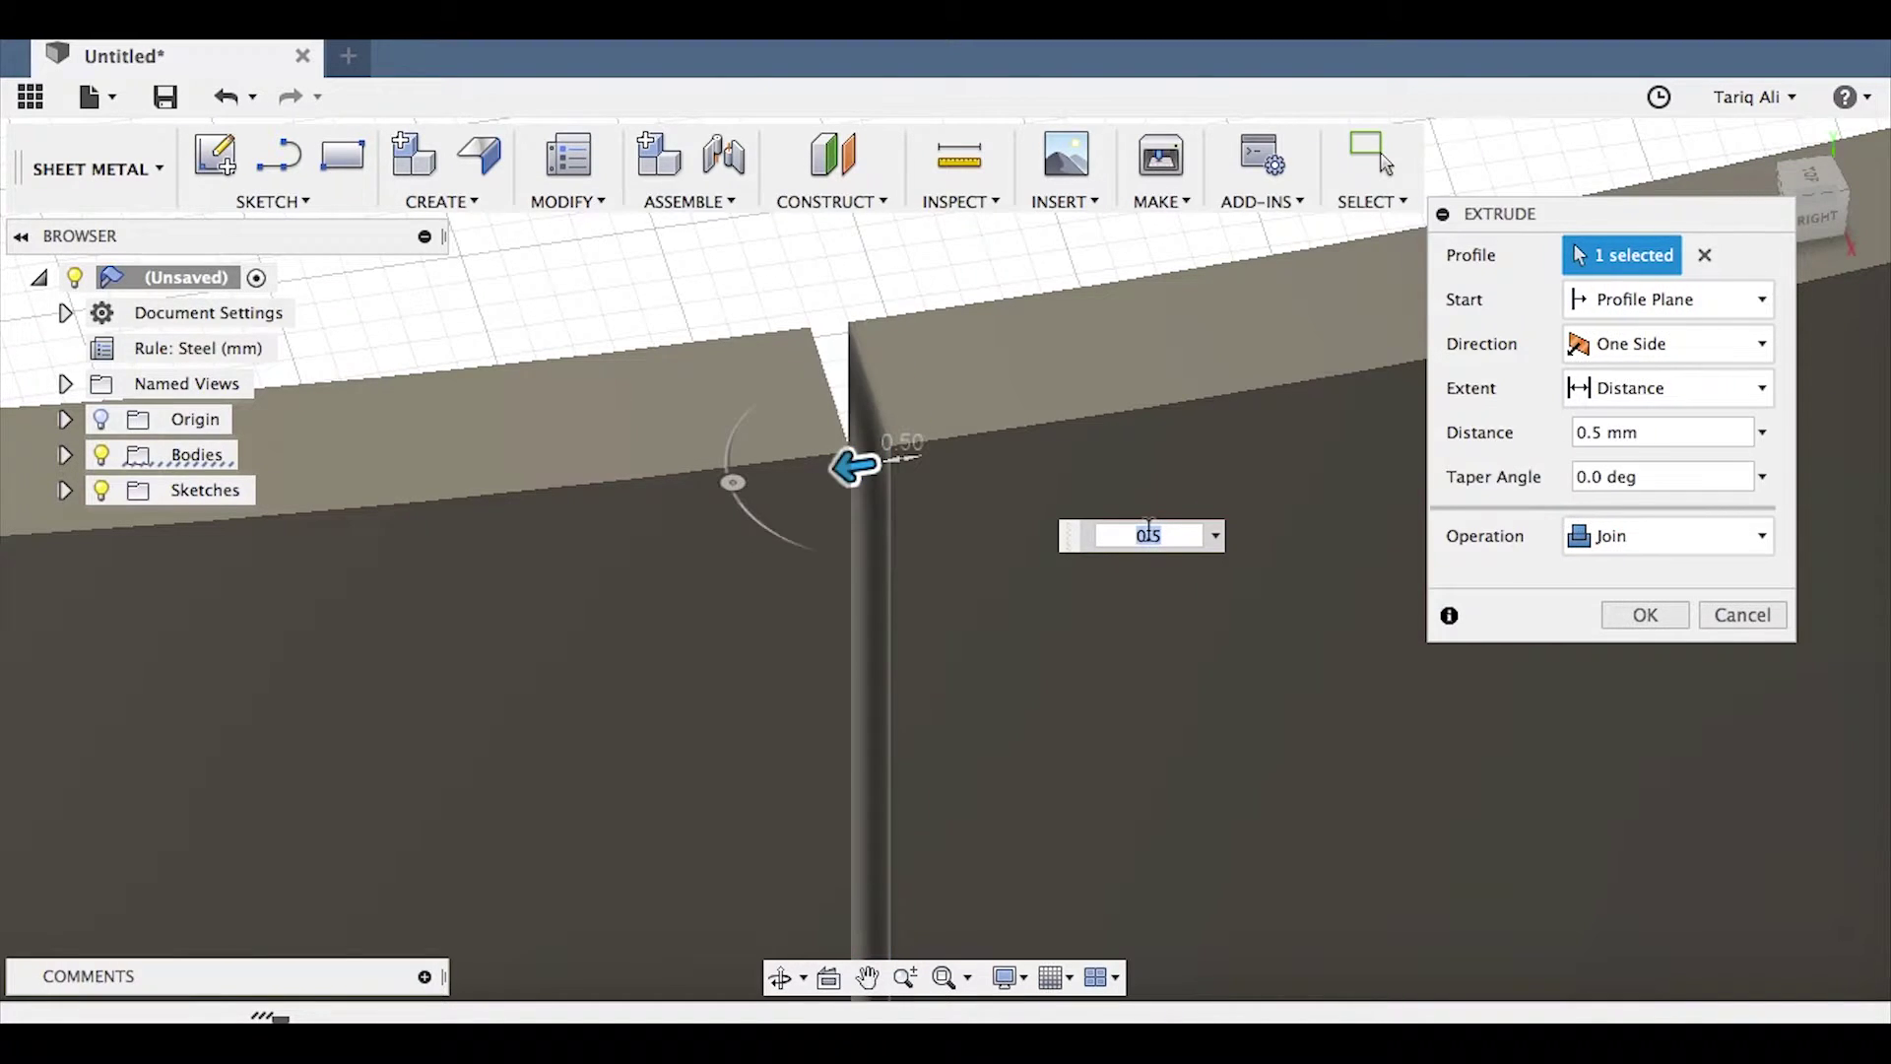
{"action": "left_click", "coordinate": [1651, 618]}
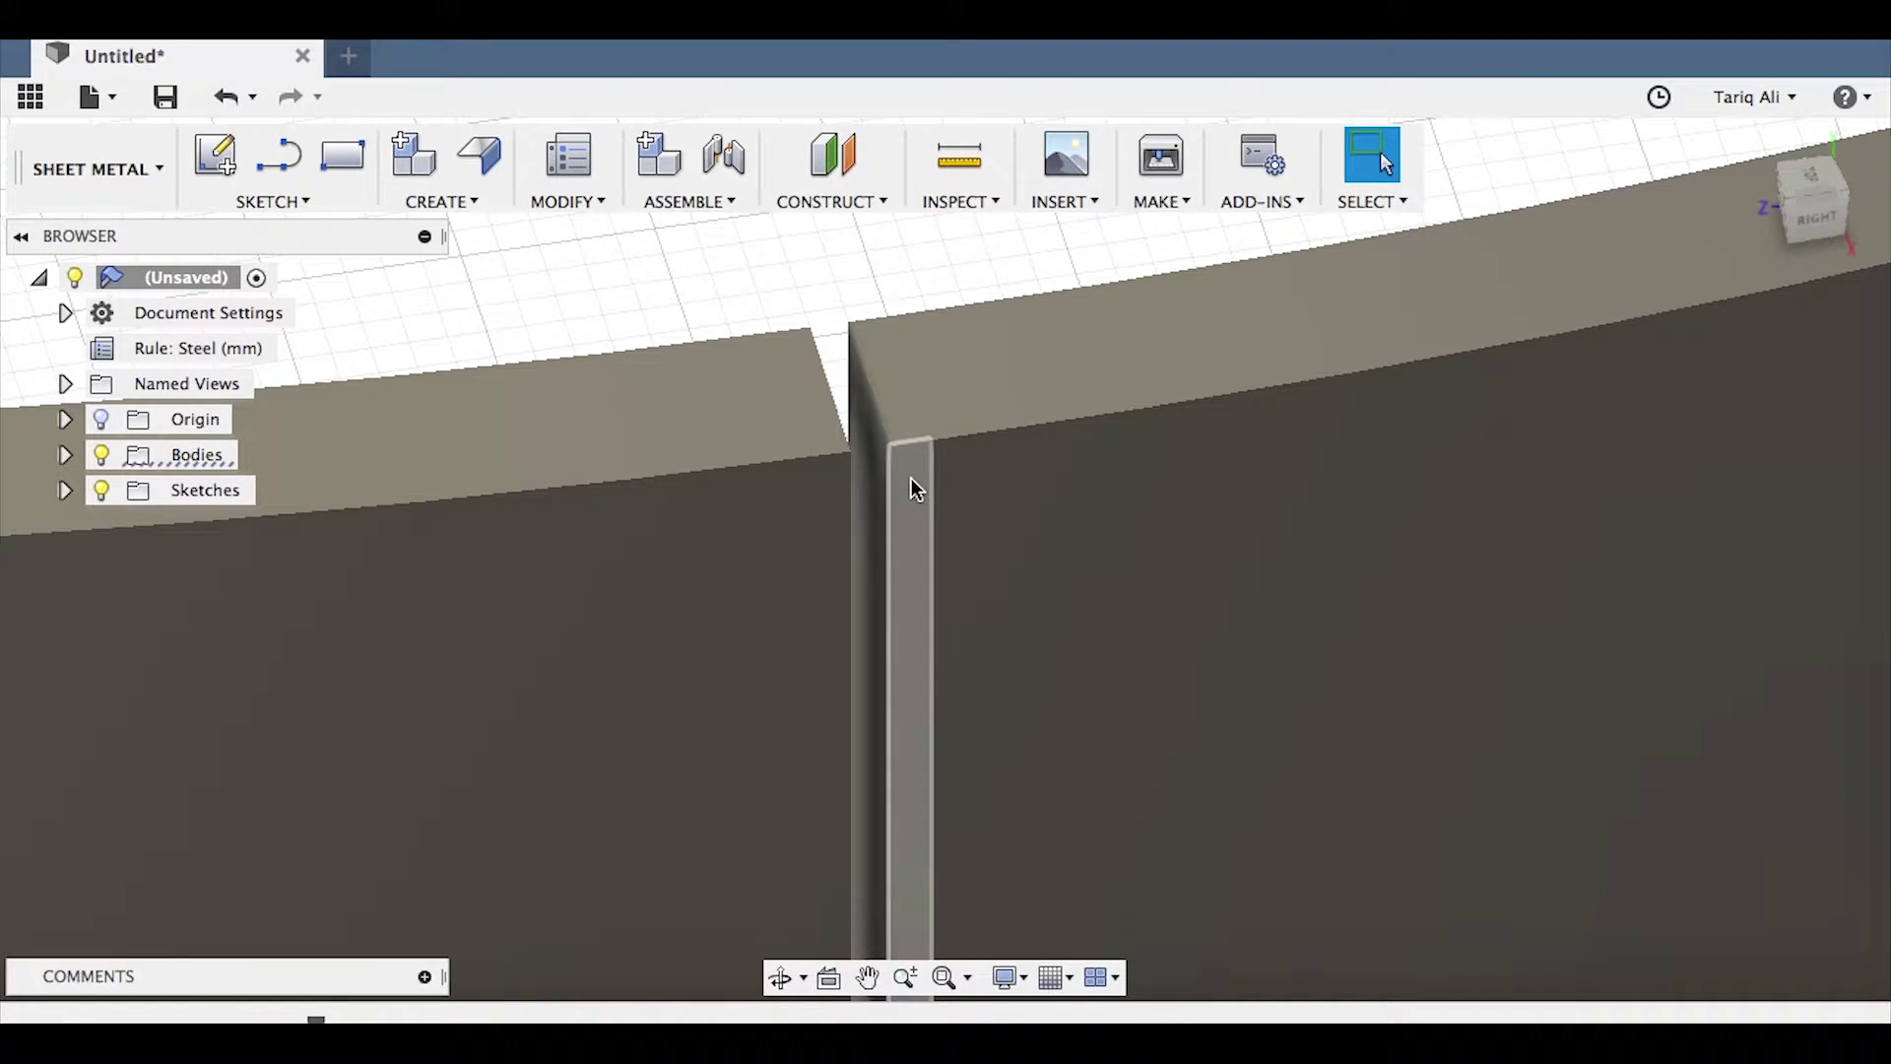
{"action": "left_click", "coordinate": [912, 483]}
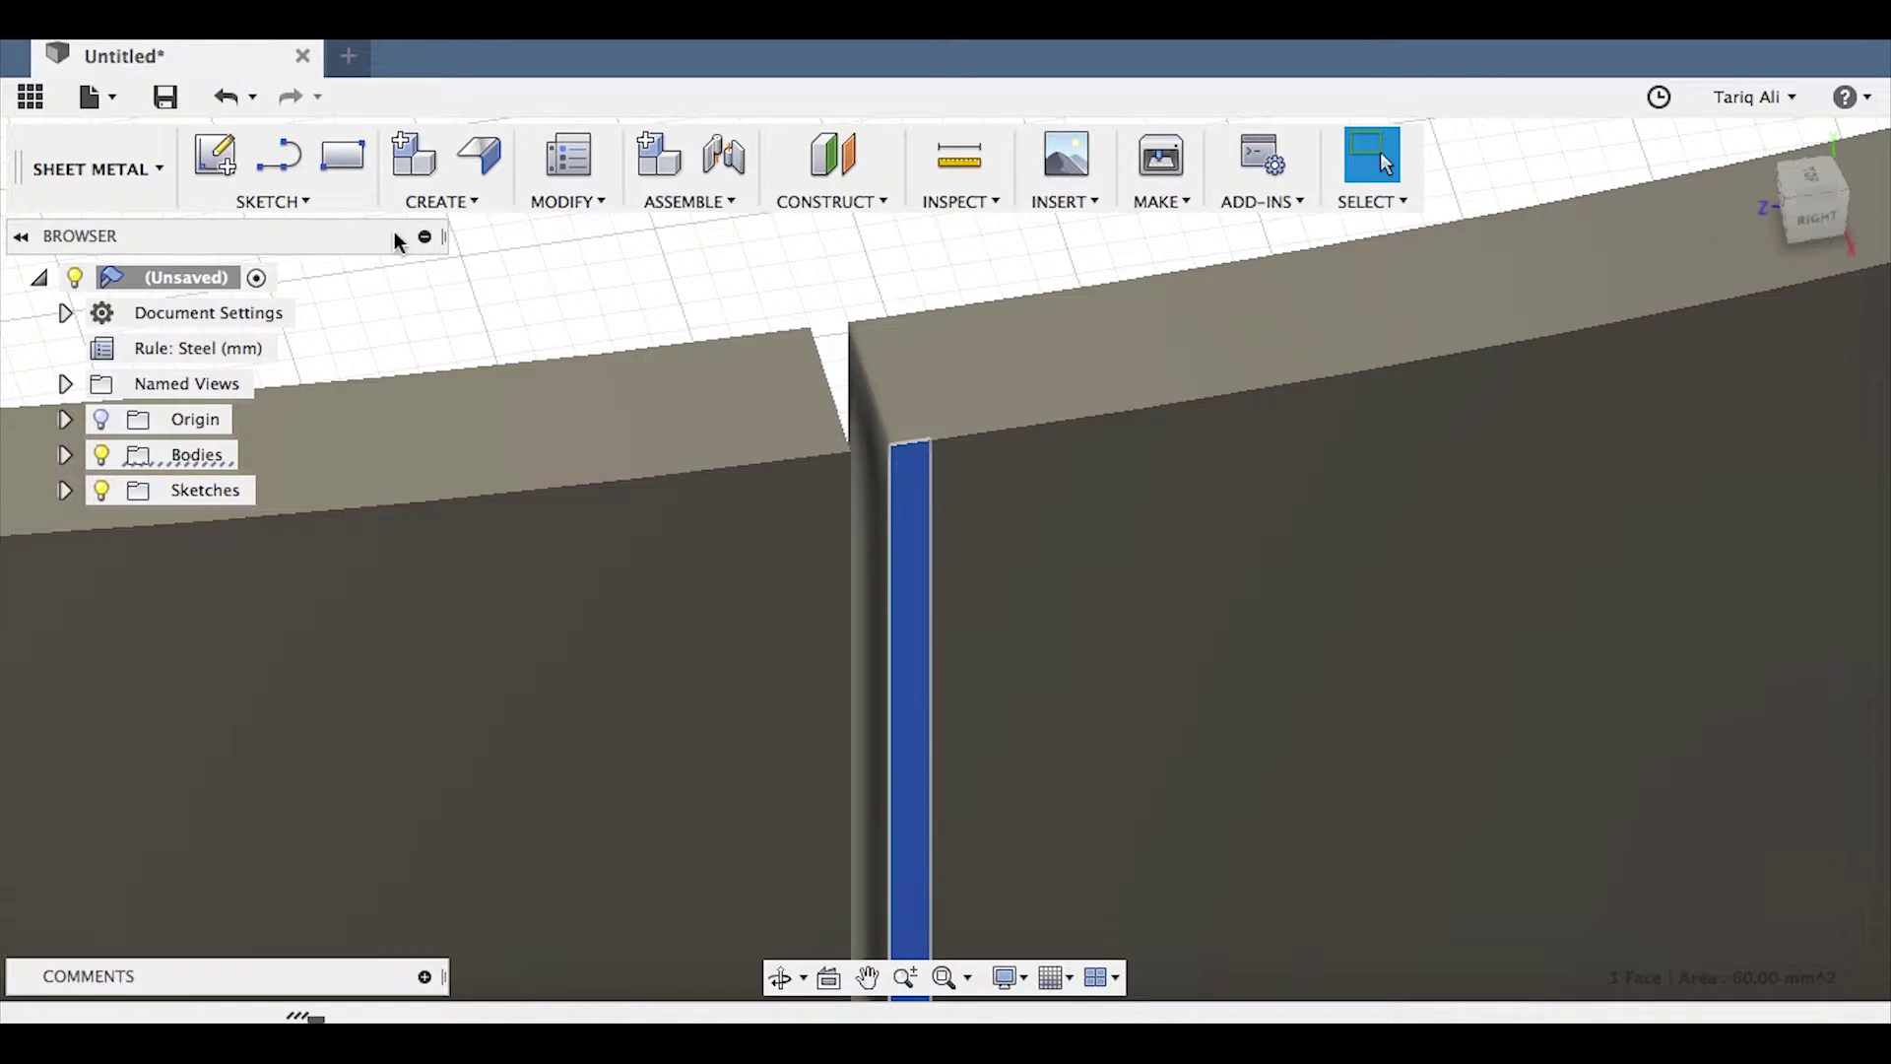
Step: Unfold all bends to flatten the cylinder into one flat steel strip
{"action": "left_click", "coordinate": [579, 203]}
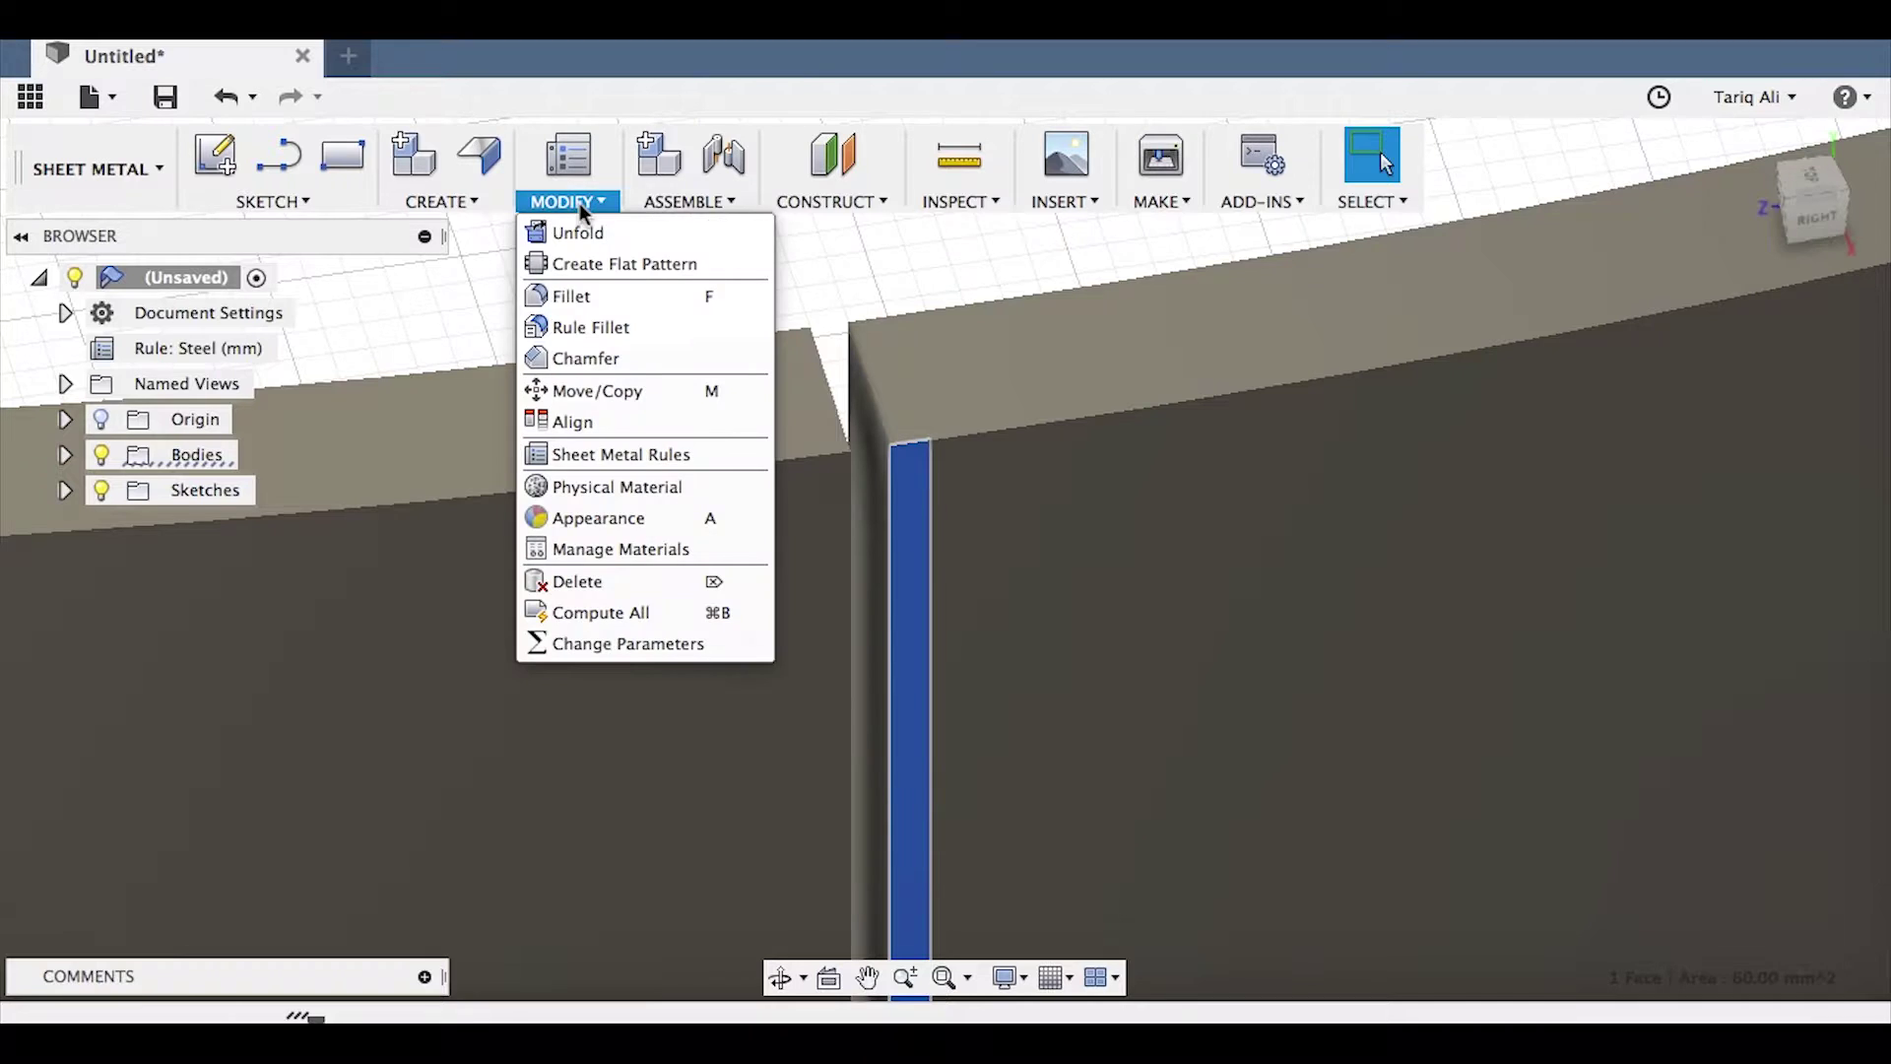
{"action": "left_click", "coordinate": [581, 230]}
{"action": "left_click", "coordinate": [1611, 342]}
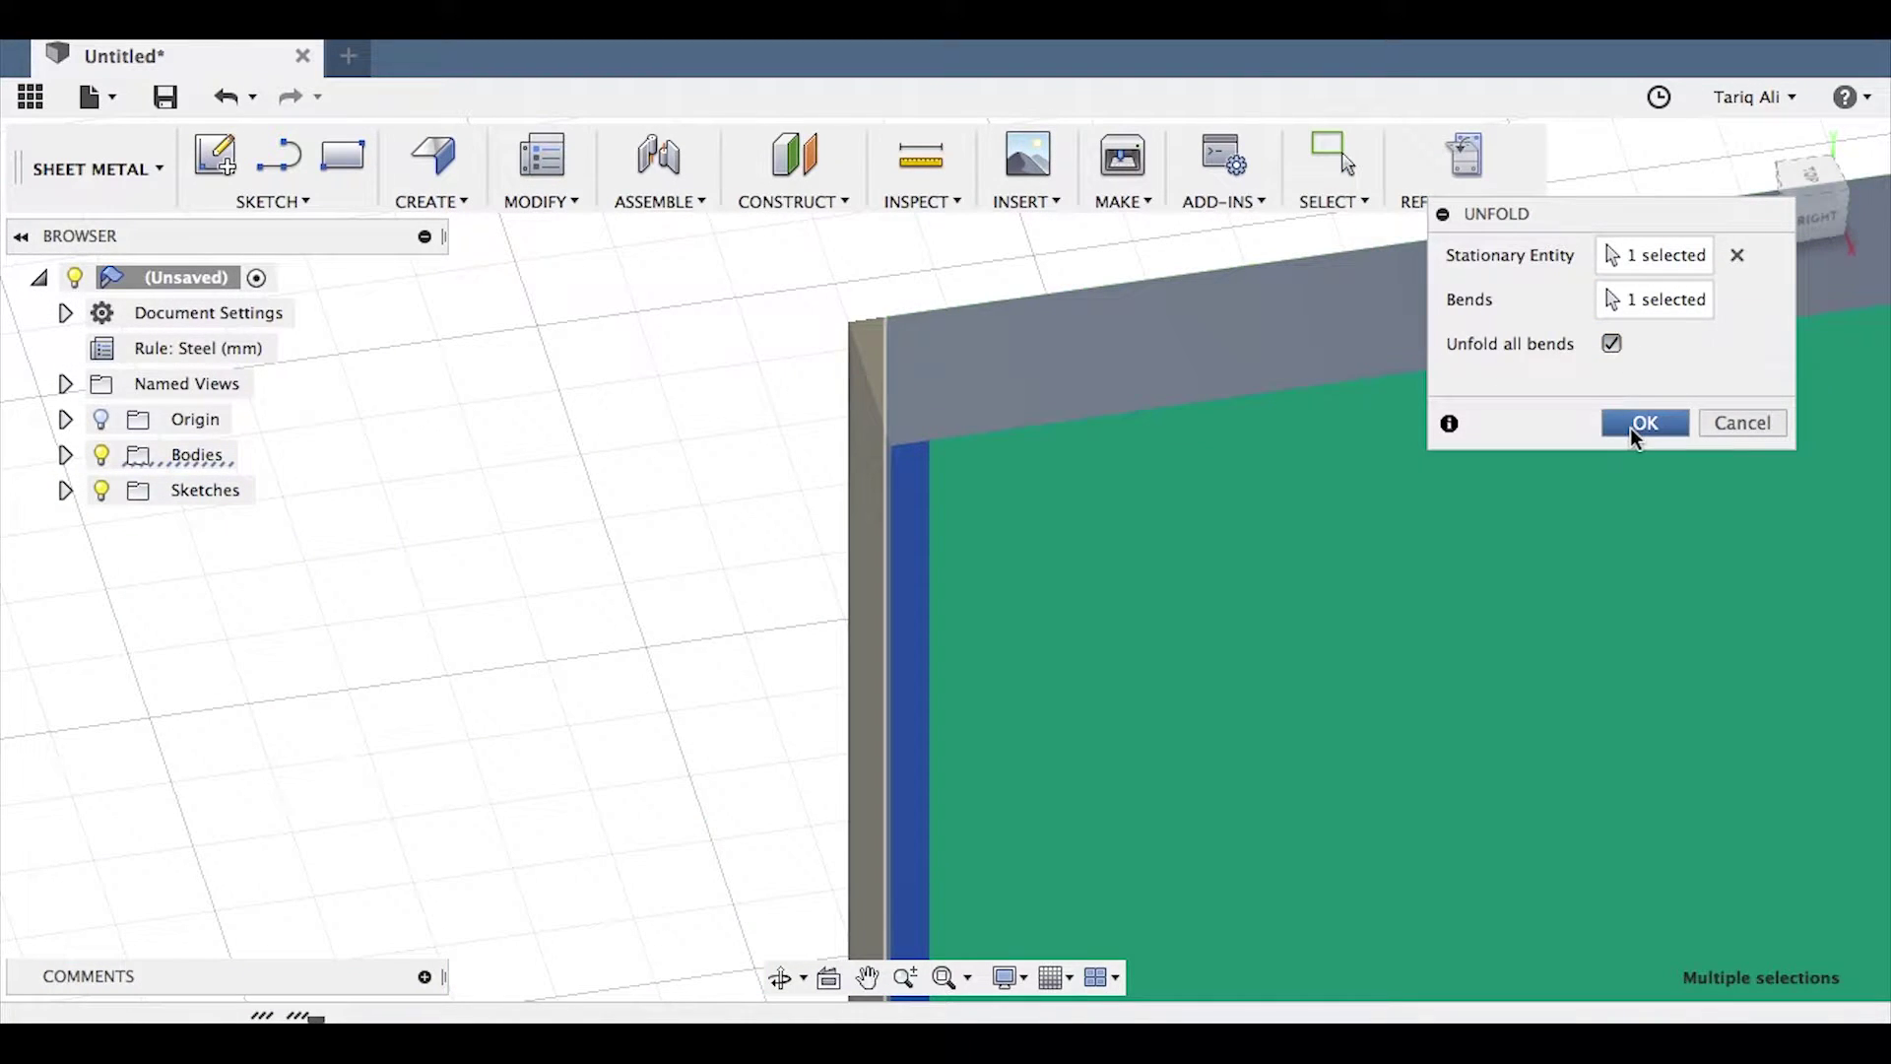
{"action": "left_click", "coordinate": [1631, 425]}
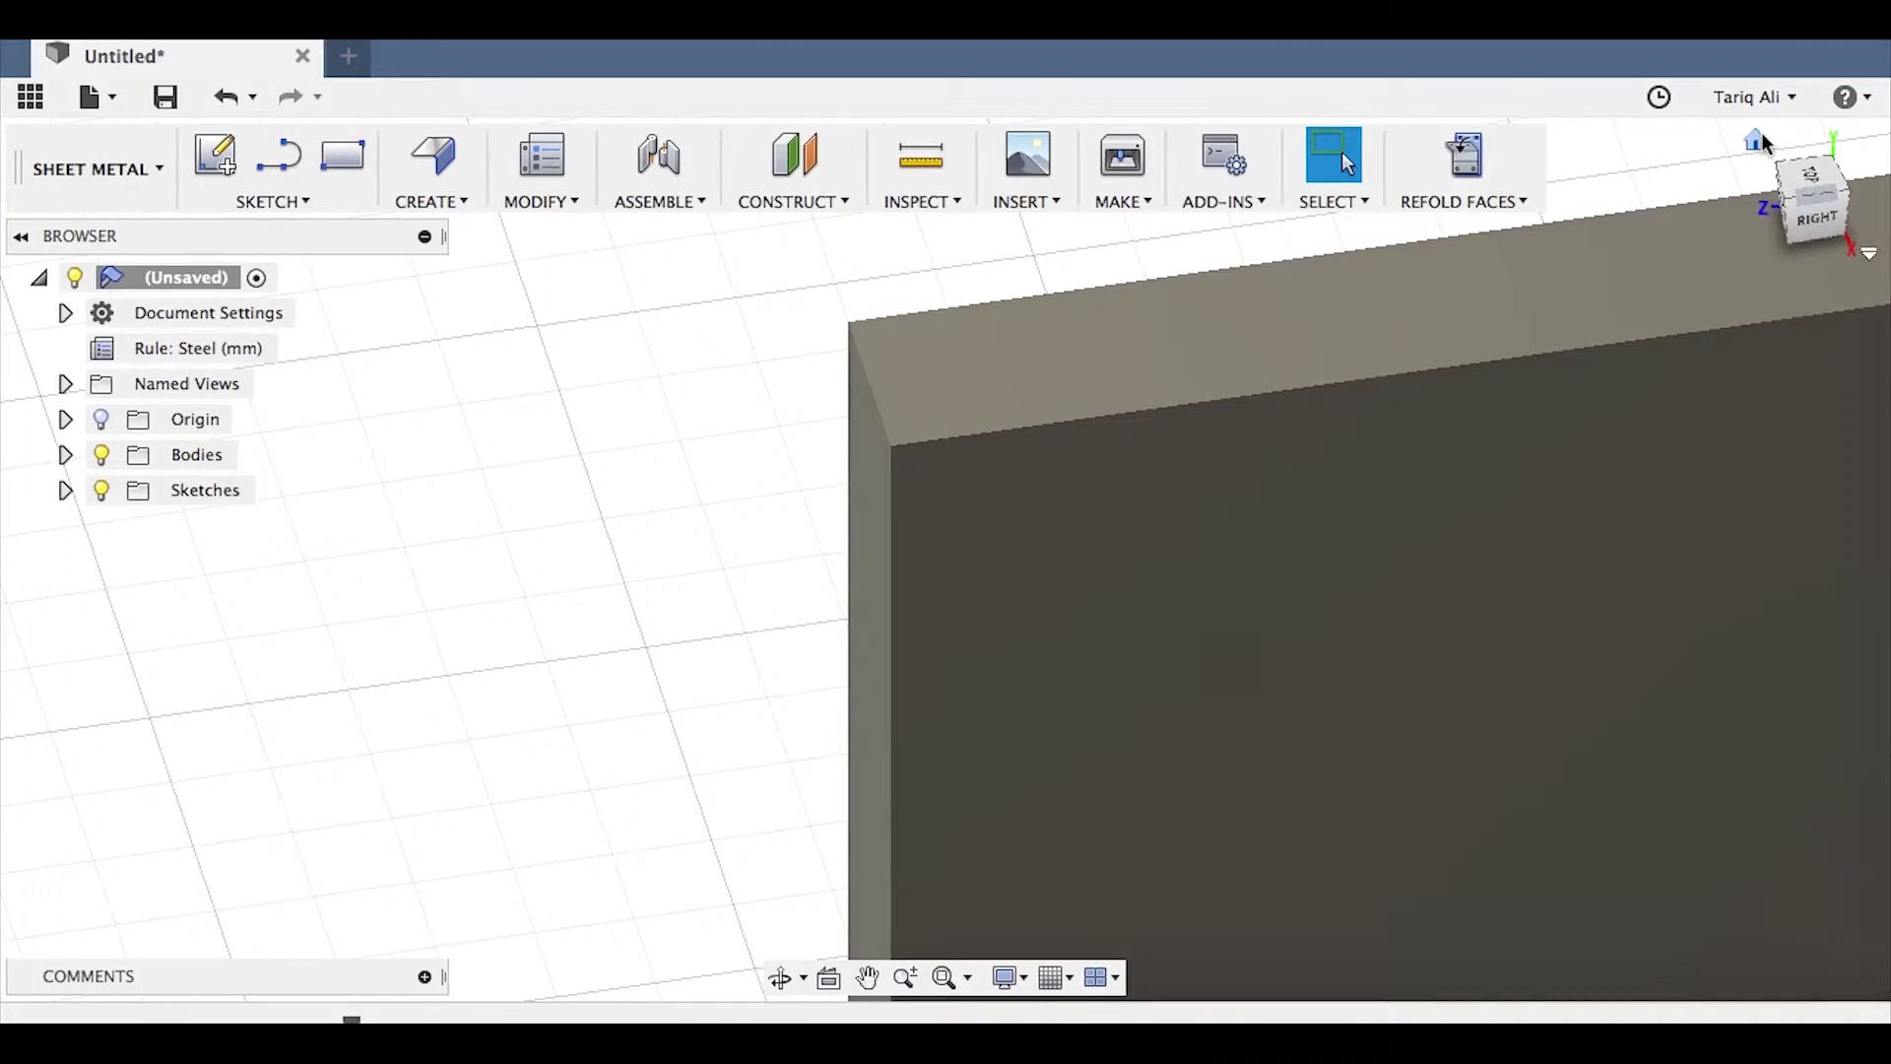
{"action": "left_click", "coordinate": [1757, 144]}
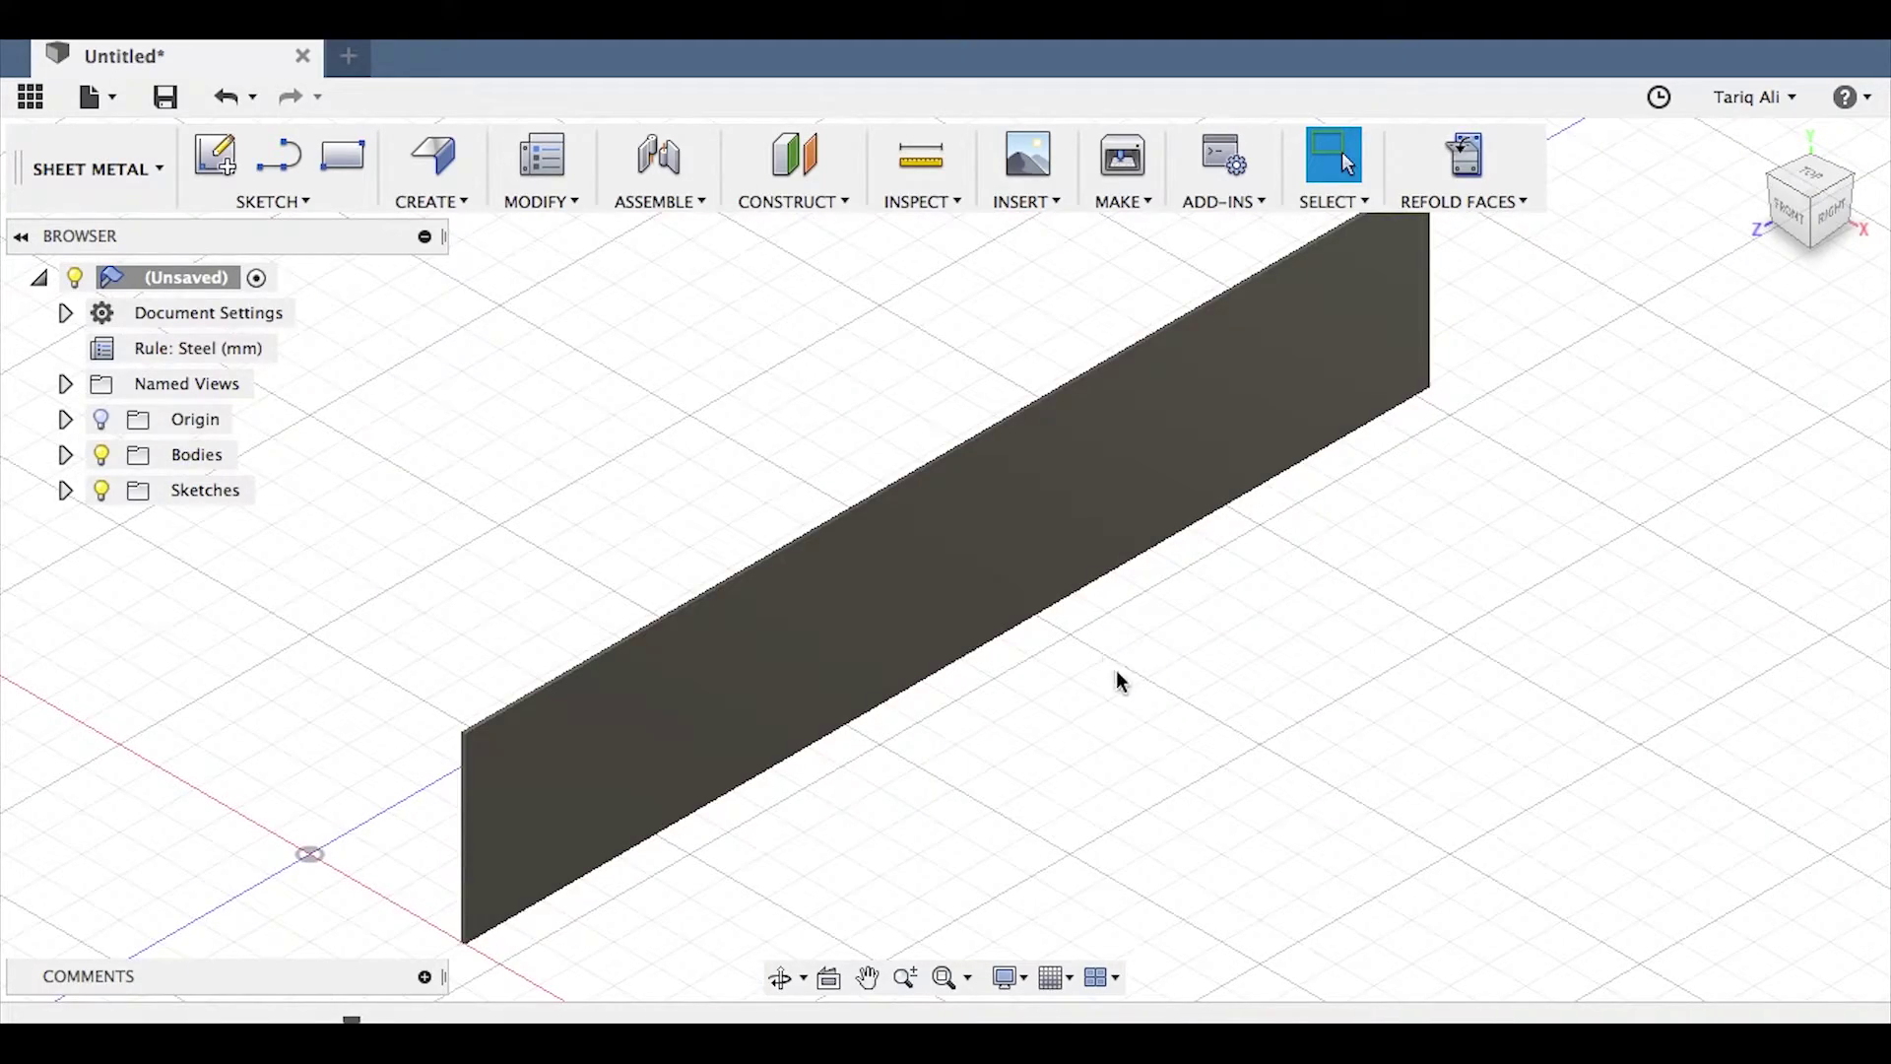
{"action": "middle_click_drag", "start_coordinate": [1270, 705], "coordinate": [1169, 626], "text": "shift"}
{"action": "key", "text": "Escape"}
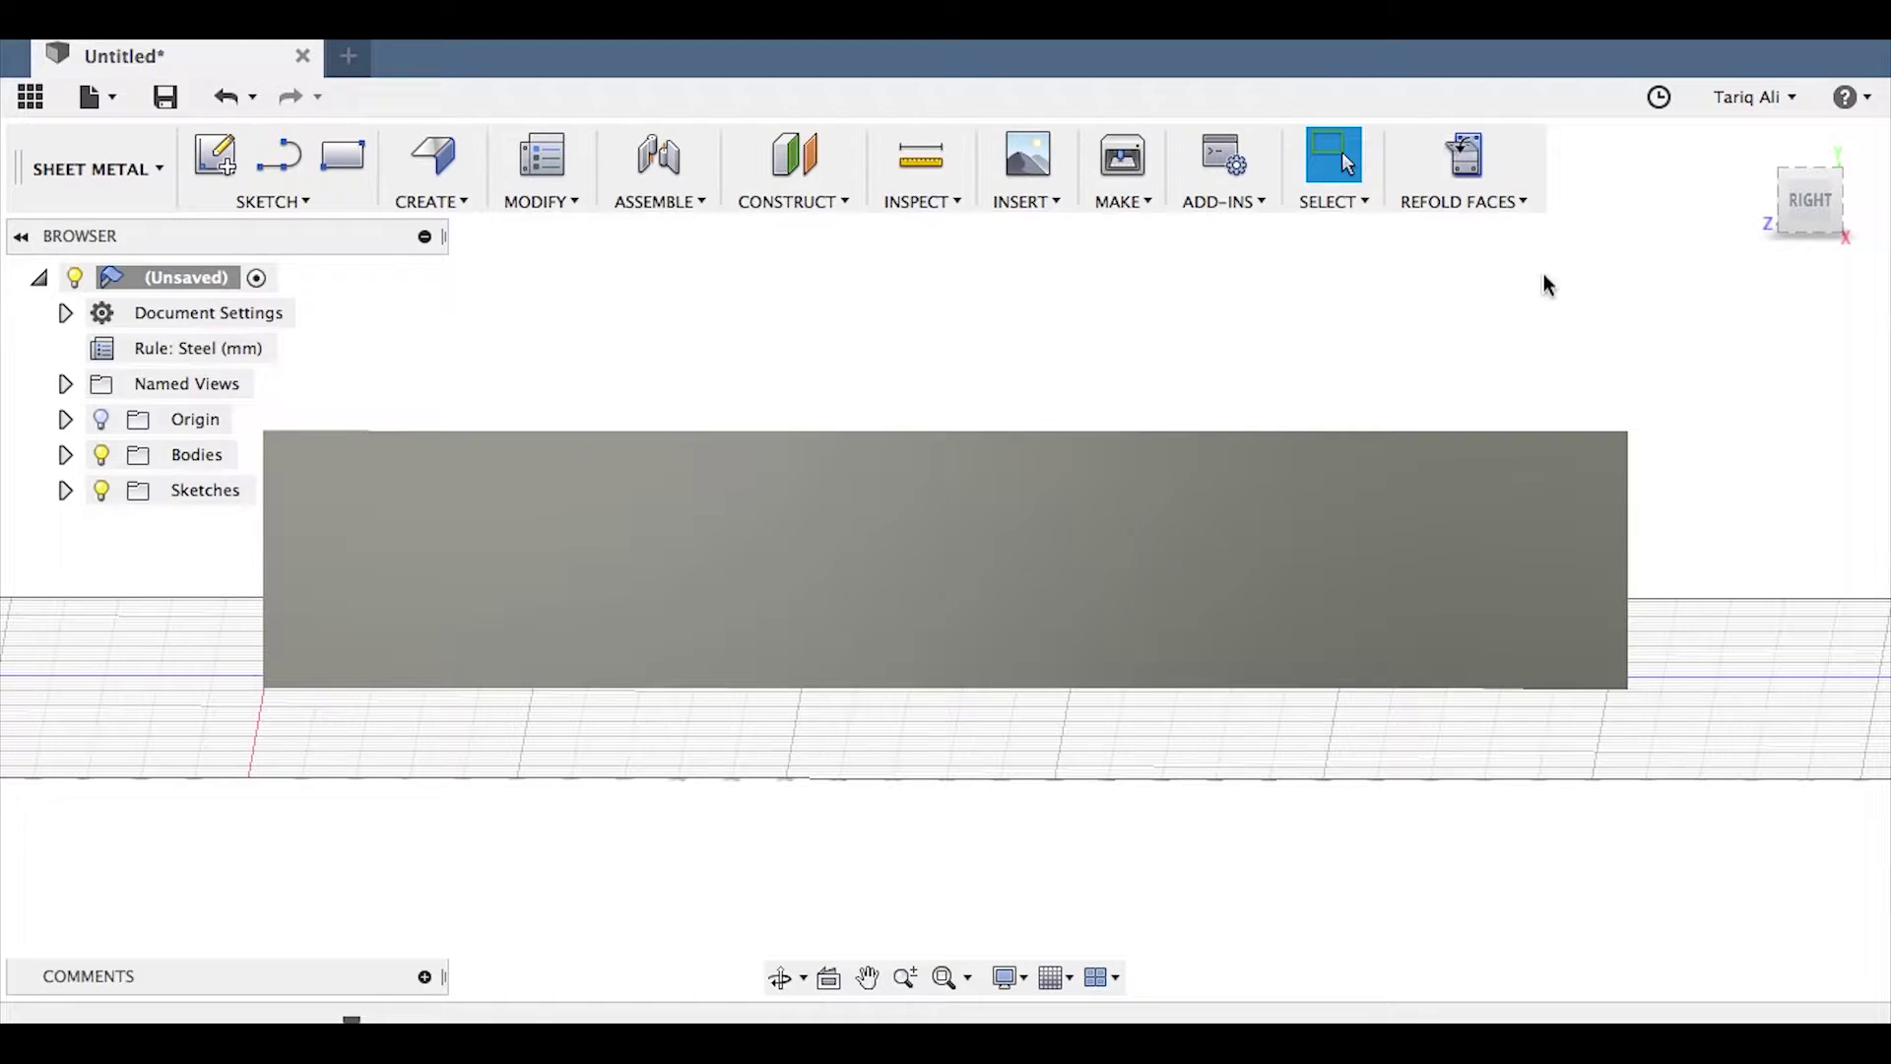
Step: Start a sketch on the flat sheet and import the NetPattern SVG file
{"action": "left_click", "coordinate": [760, 553]}
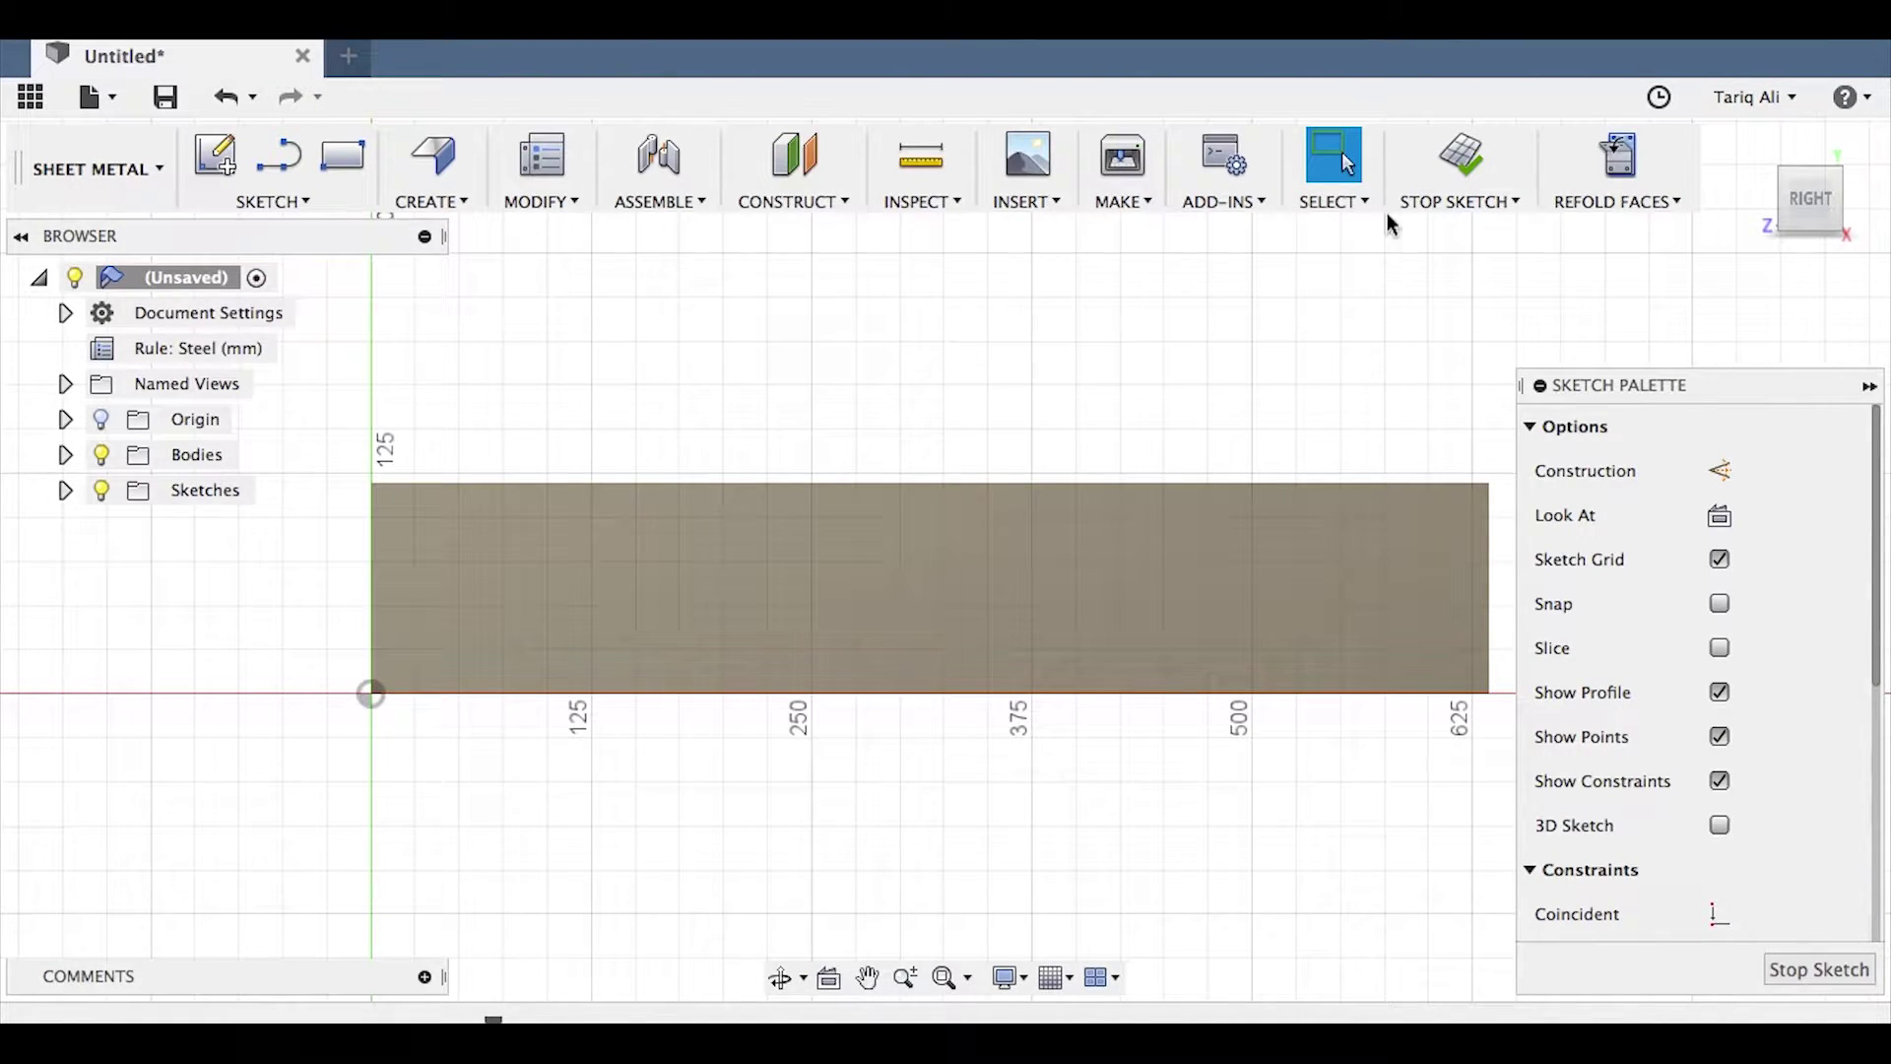
{"action": "left_click", "coordinate": [1055, 205]}
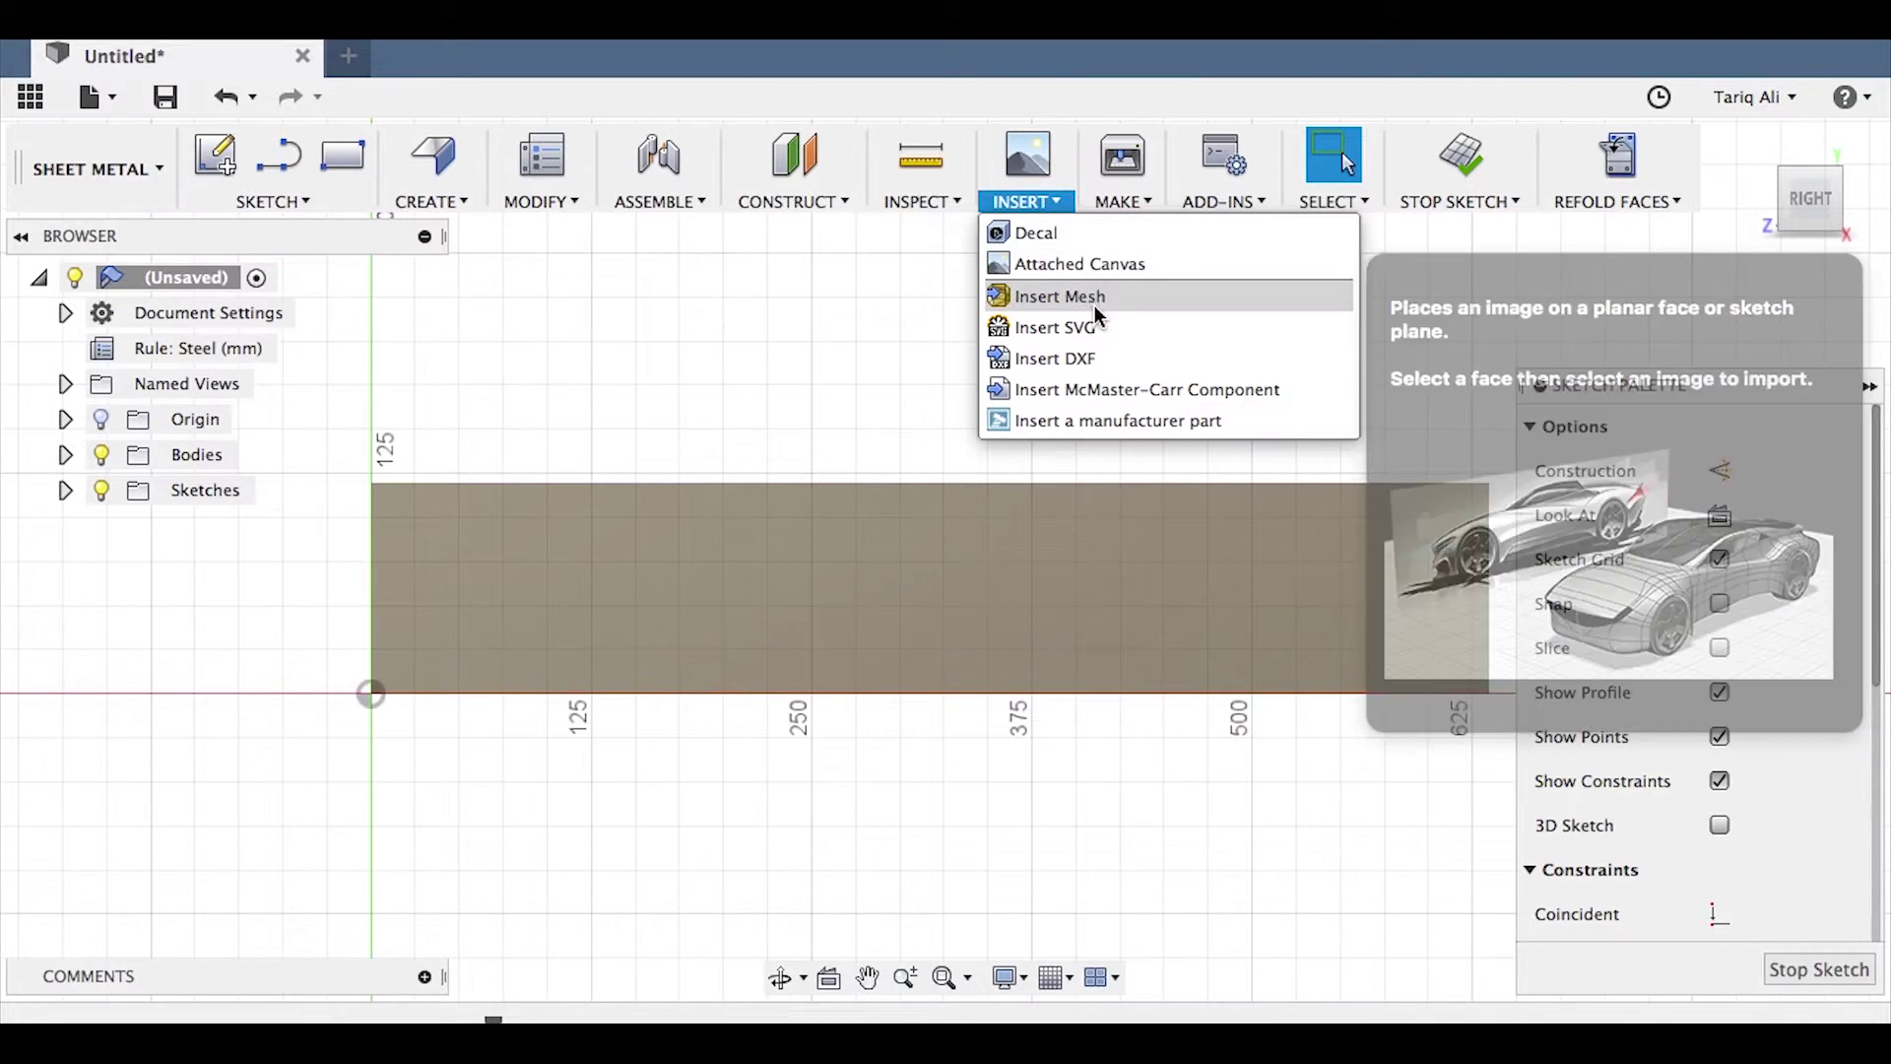
{"action": "left_click", "coordinate": [1118, 325]}
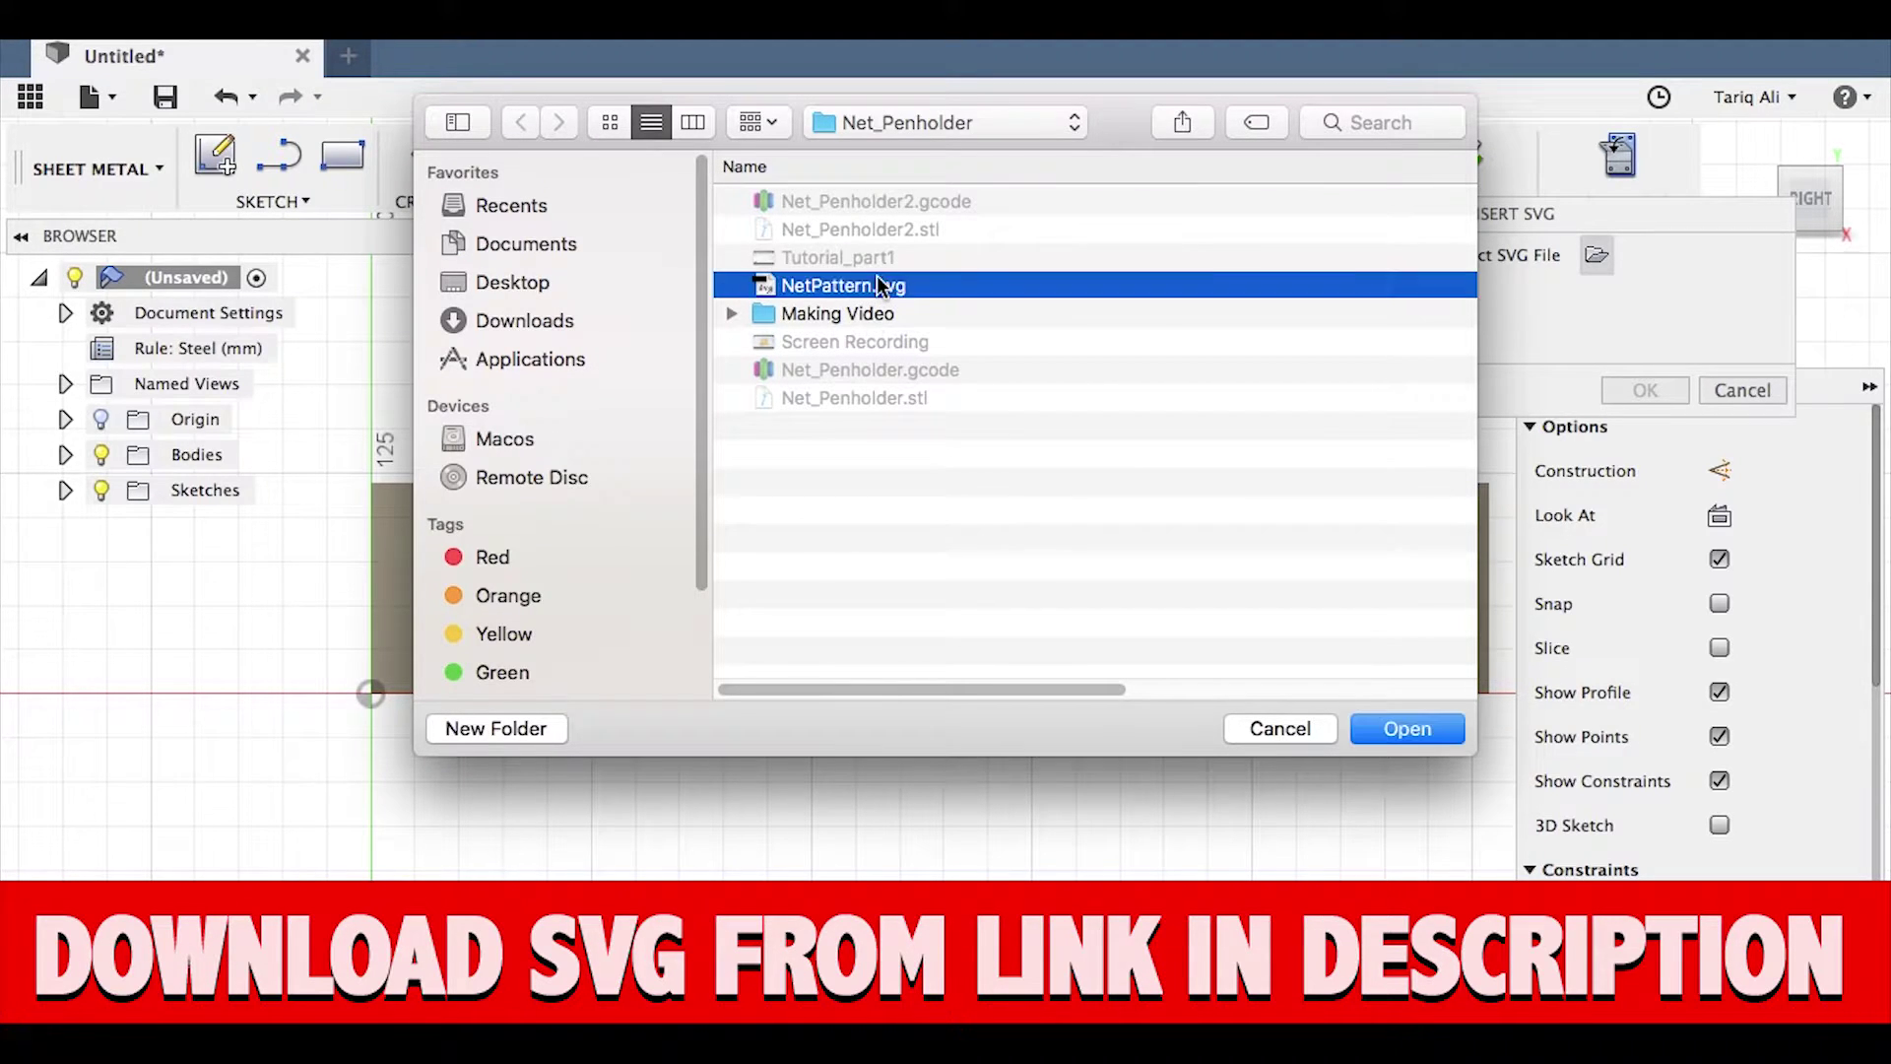
{"action": "left_click", "coordinate": [1422, 731]}
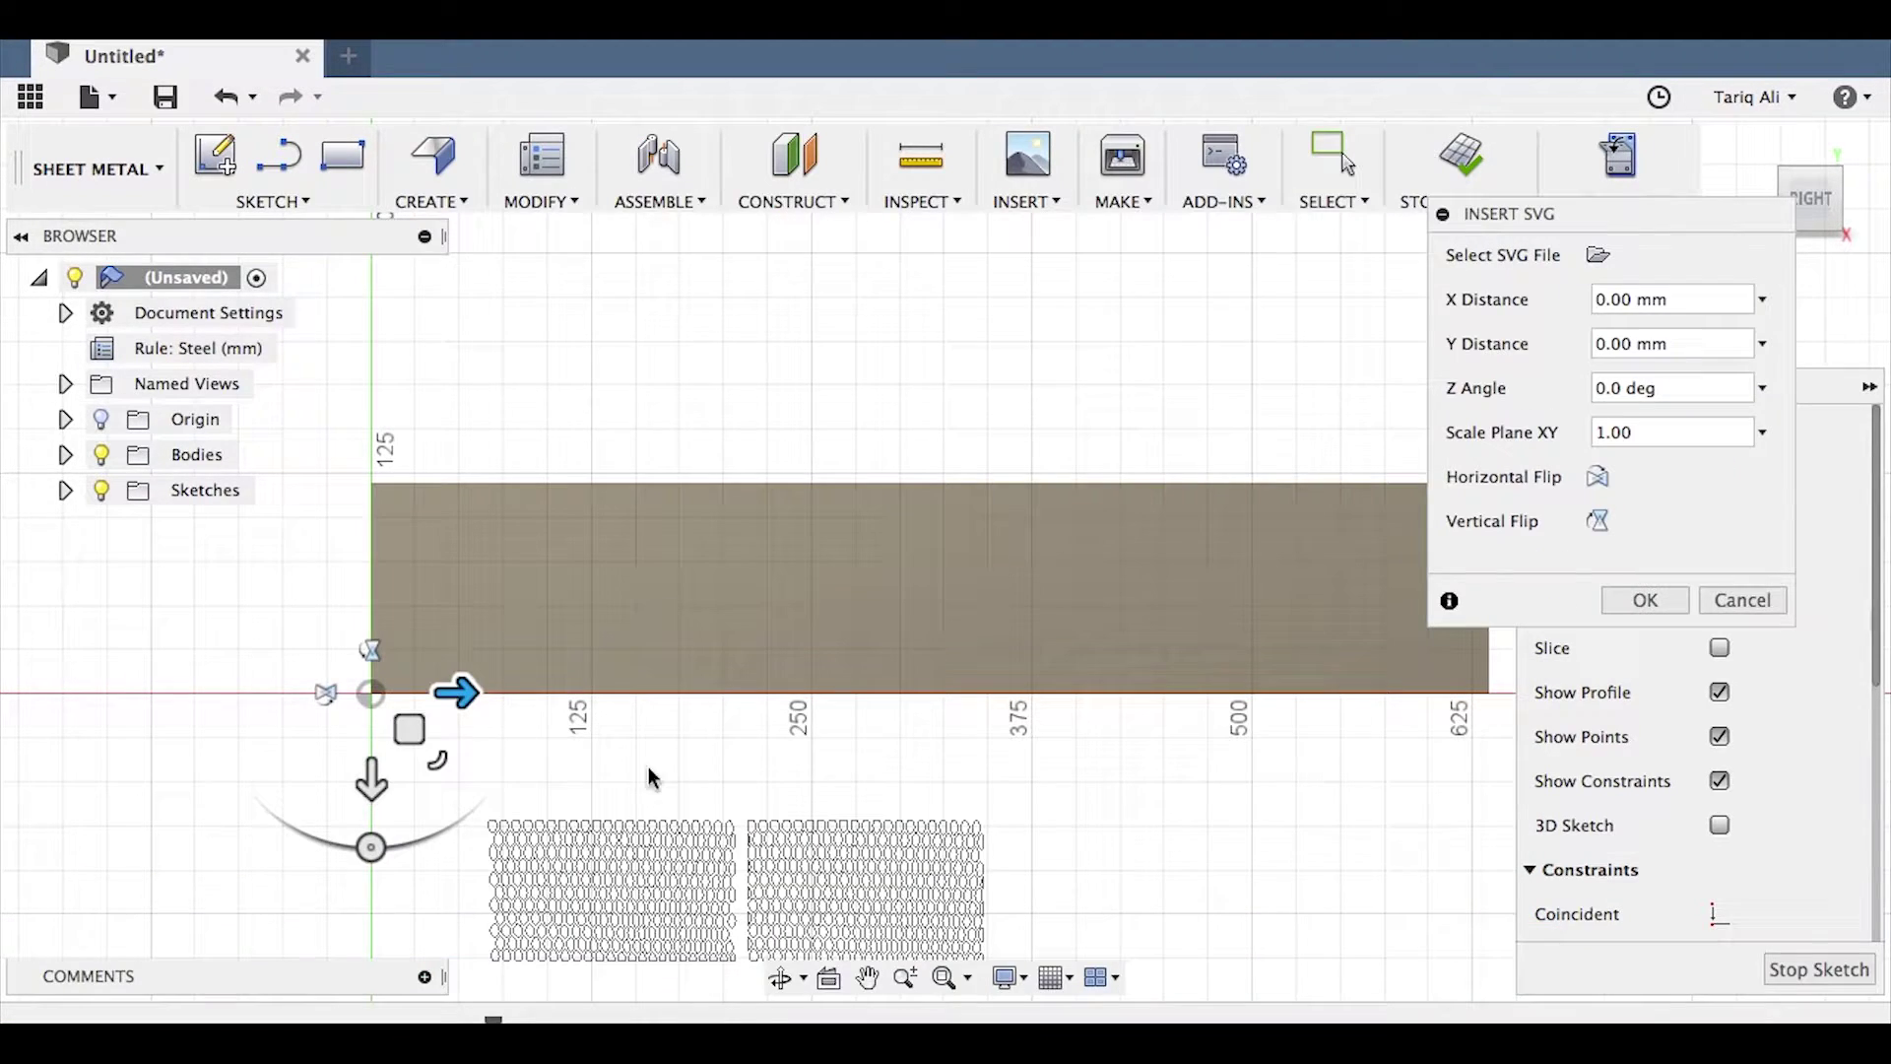
Step: Scale and position the SVG pattern on the sheet at X 15.089 mm, Y 27.664 mm
{"action": "left_click_drag", "start_coordinate": [410, 729], "coordinate": [305, 418]}
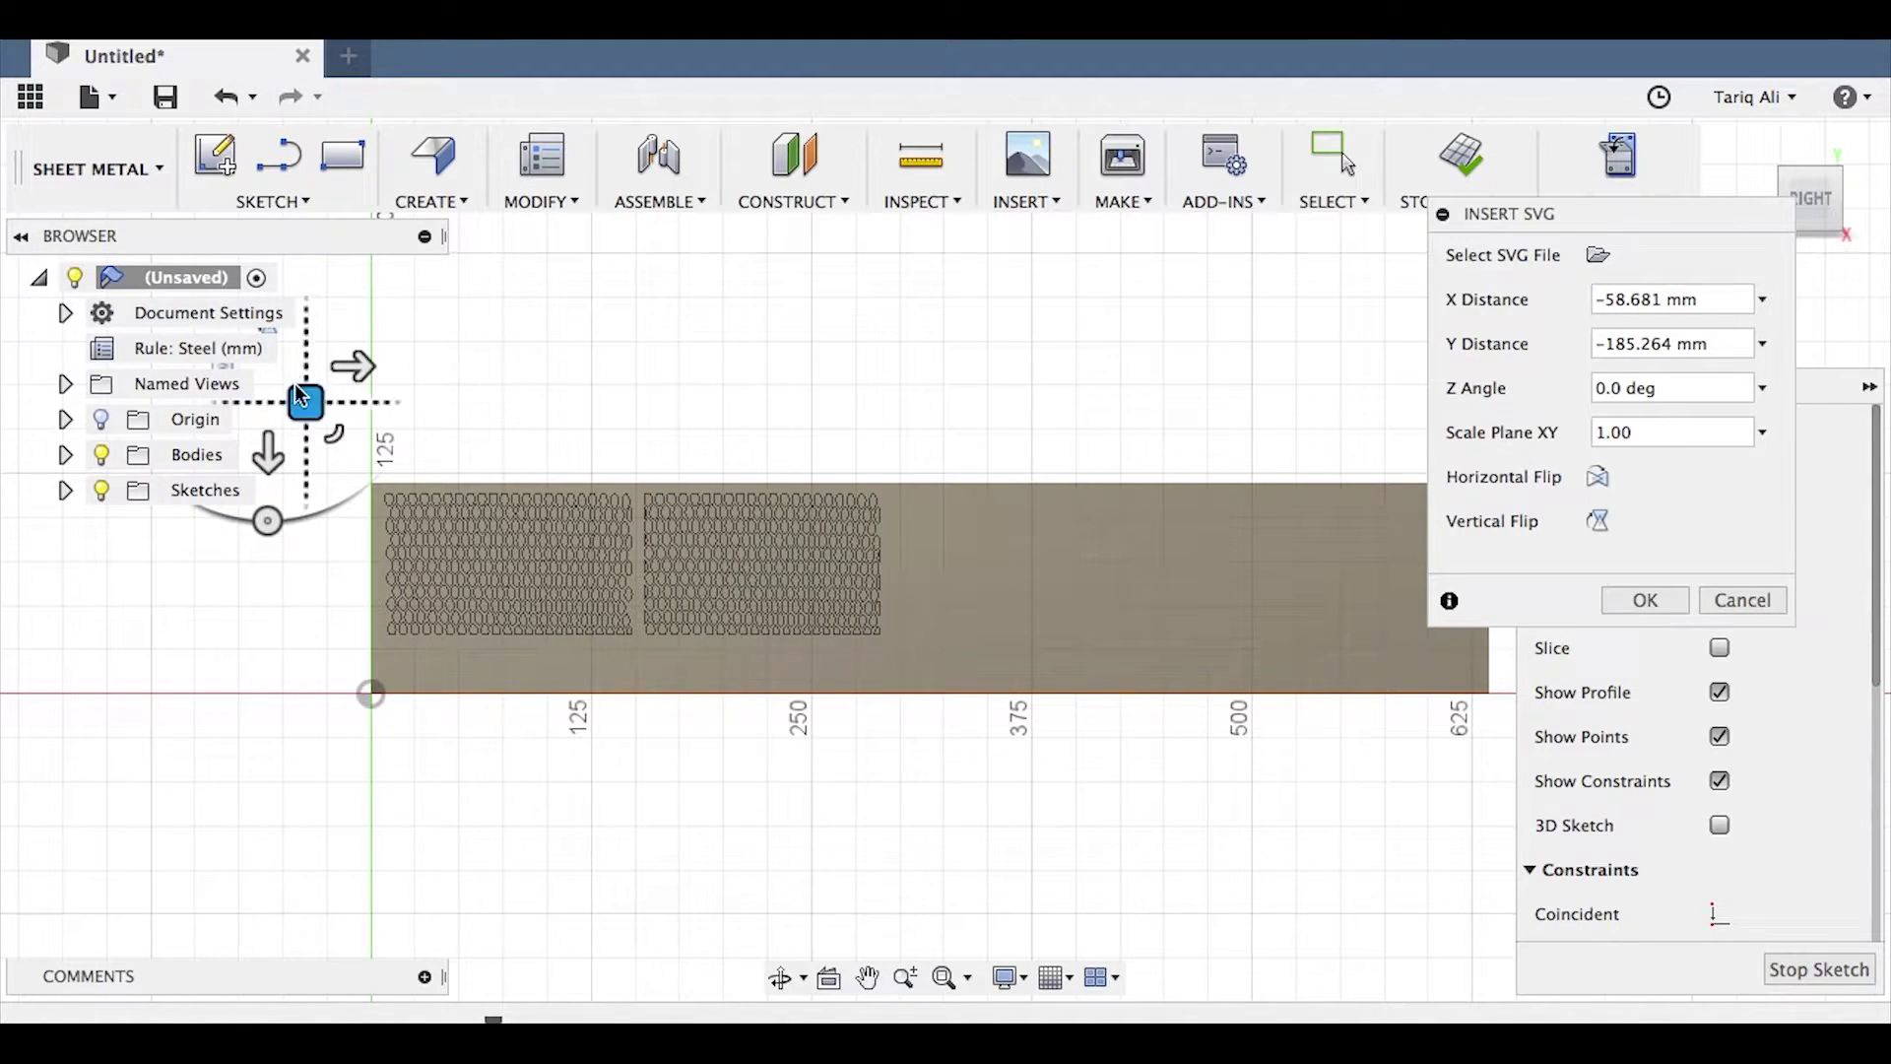
{"action": "left_click_drag", "start_coordinate": [337, 435], "coordinate": [238, 317]}
{"action": "middle_click_drag", "start_coordinate": [435, 496], "coordinate": [545, 576]}
{"action": "mouse_move", "coordinate": [387, 441]}
{"action": "left_mouse_down"}
{"action": "mouse_move", "coordinate": [358, 399]}
{"action": "mouse_move", "coordinate": [381, 456]}
{"action": "left_mouse_up"}
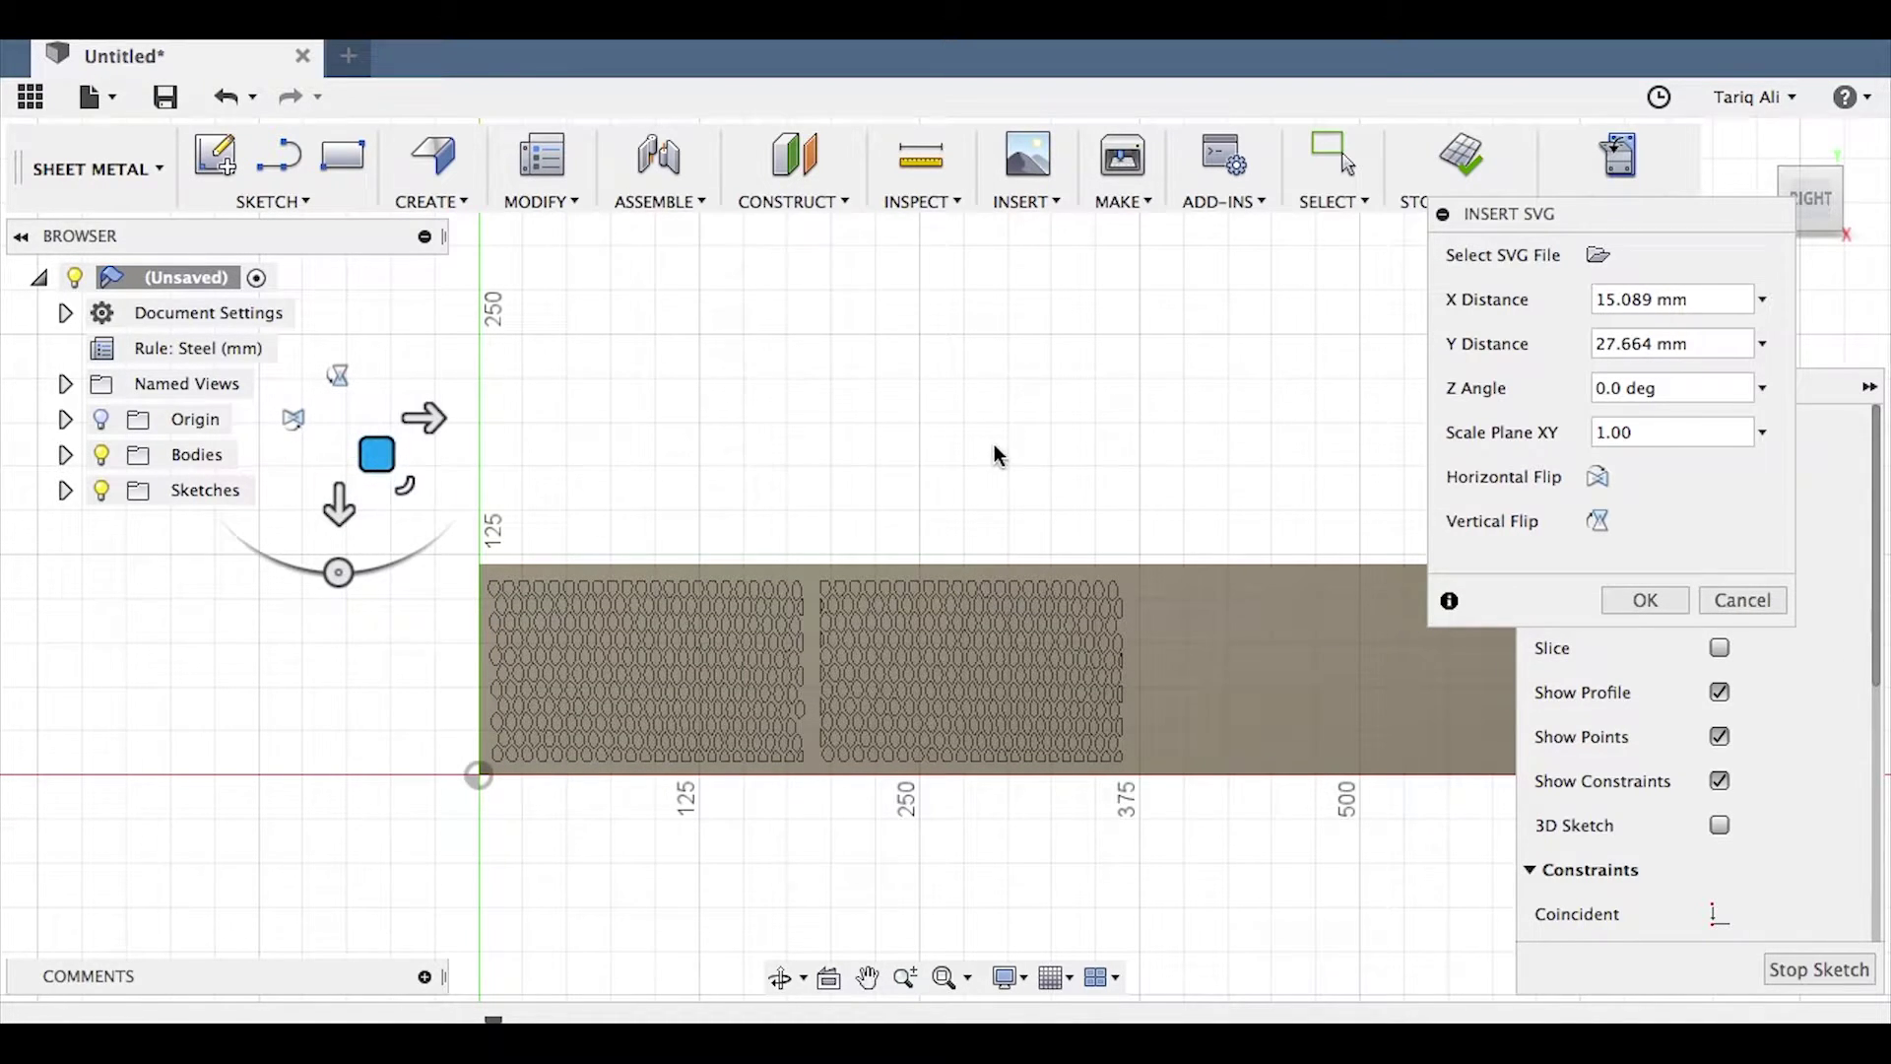
{"action": "mouse_move", "coordinate": [1000, 452]}
{"action": "middle_mouse_down"}
{"action": "mouse_move", "coordinate": [810, 479]}
{"action": "mouse_move", "coordinate": [826, 493]}
{"action": "middle_mouse_up"}
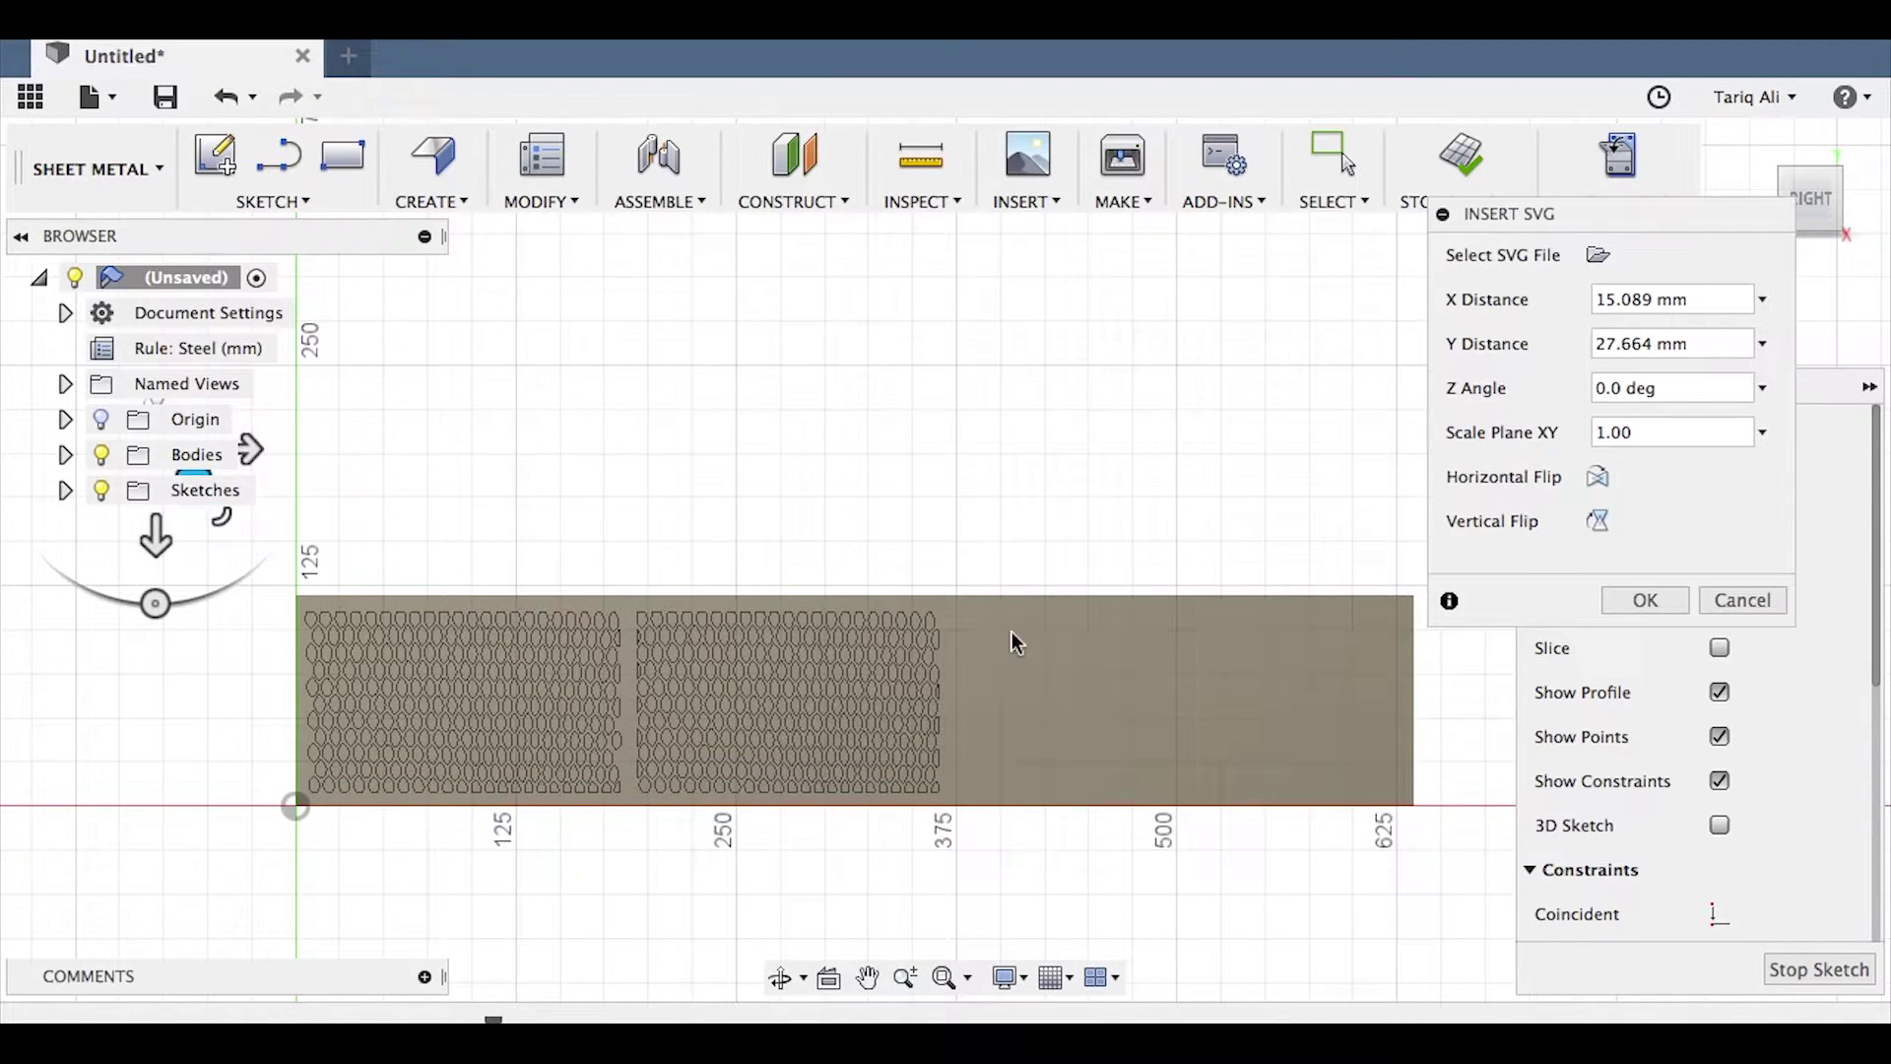
{"action": "left_click", "coordinate": [1635, 603]}
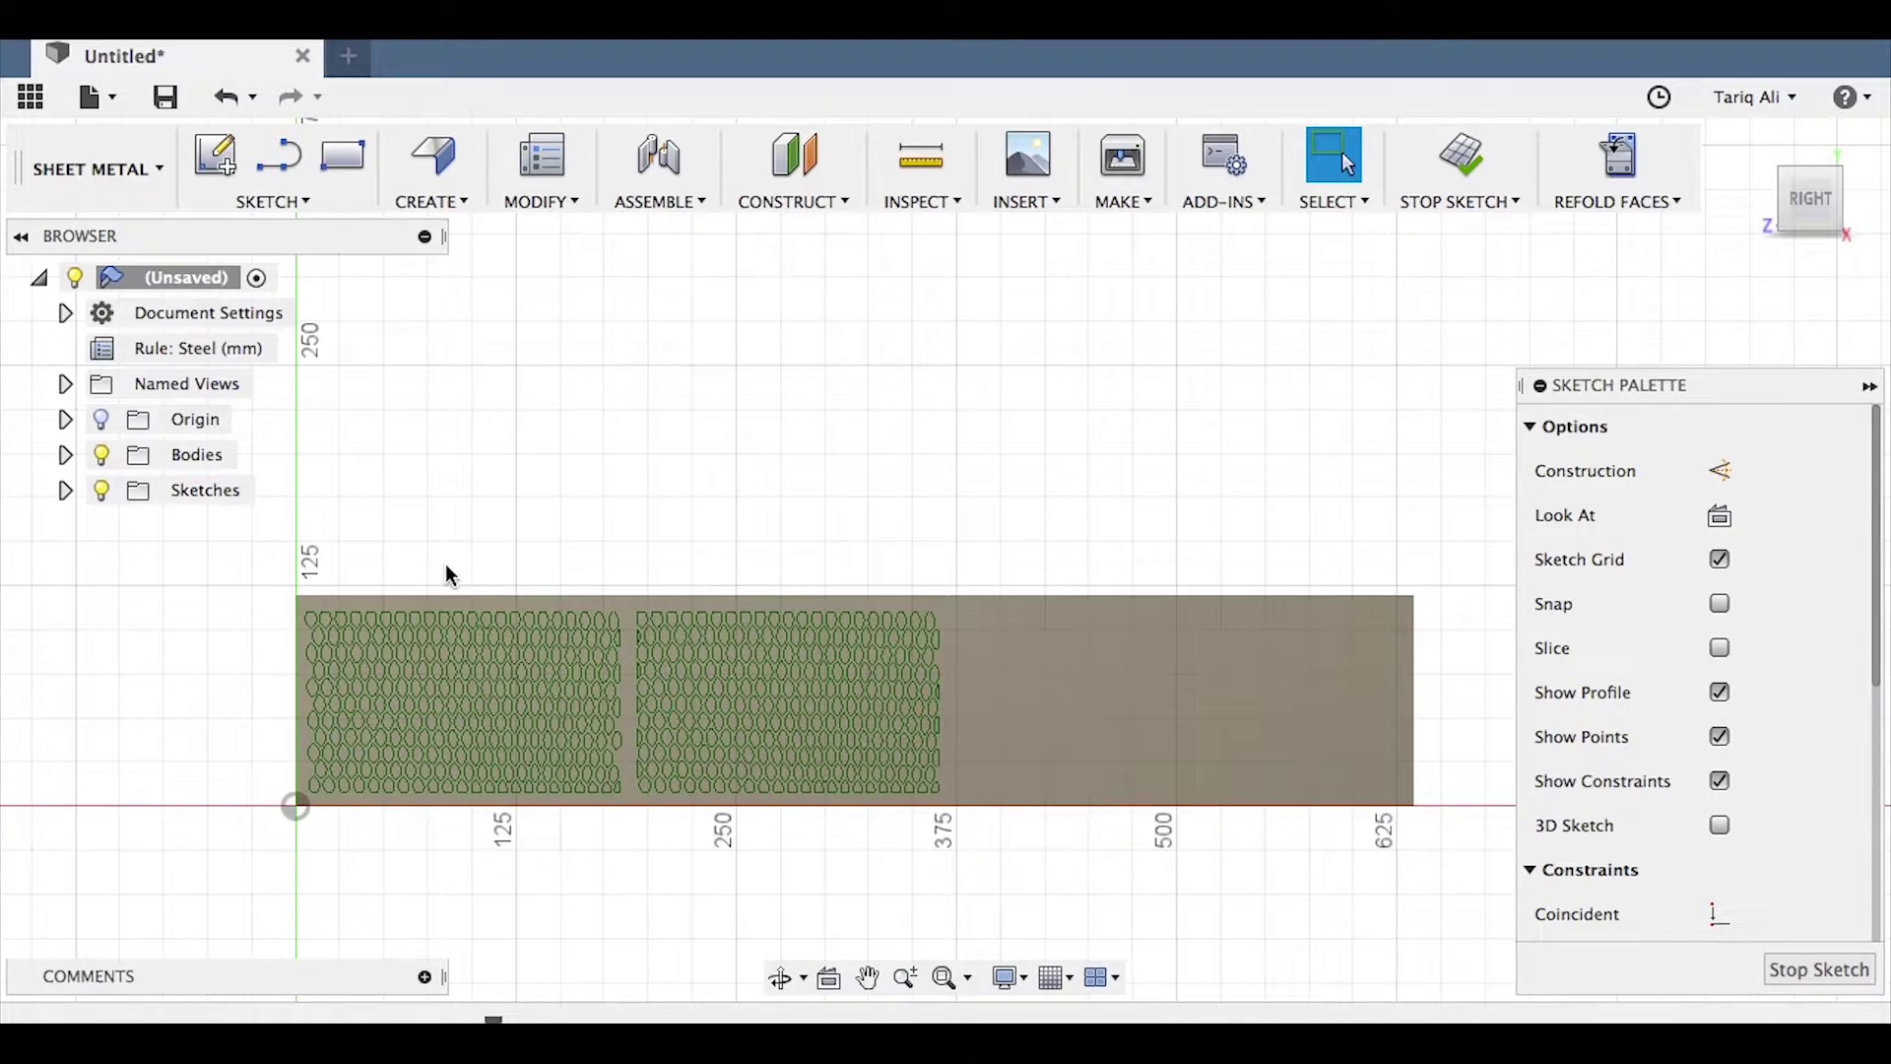
Step: Box-select both blocks of oval hole profiles, then orbit the sheet to a 3-D angle
{"action": "middle_click_drag", "start_coordinate": [503, 564], "coordinate": [597, 481]}
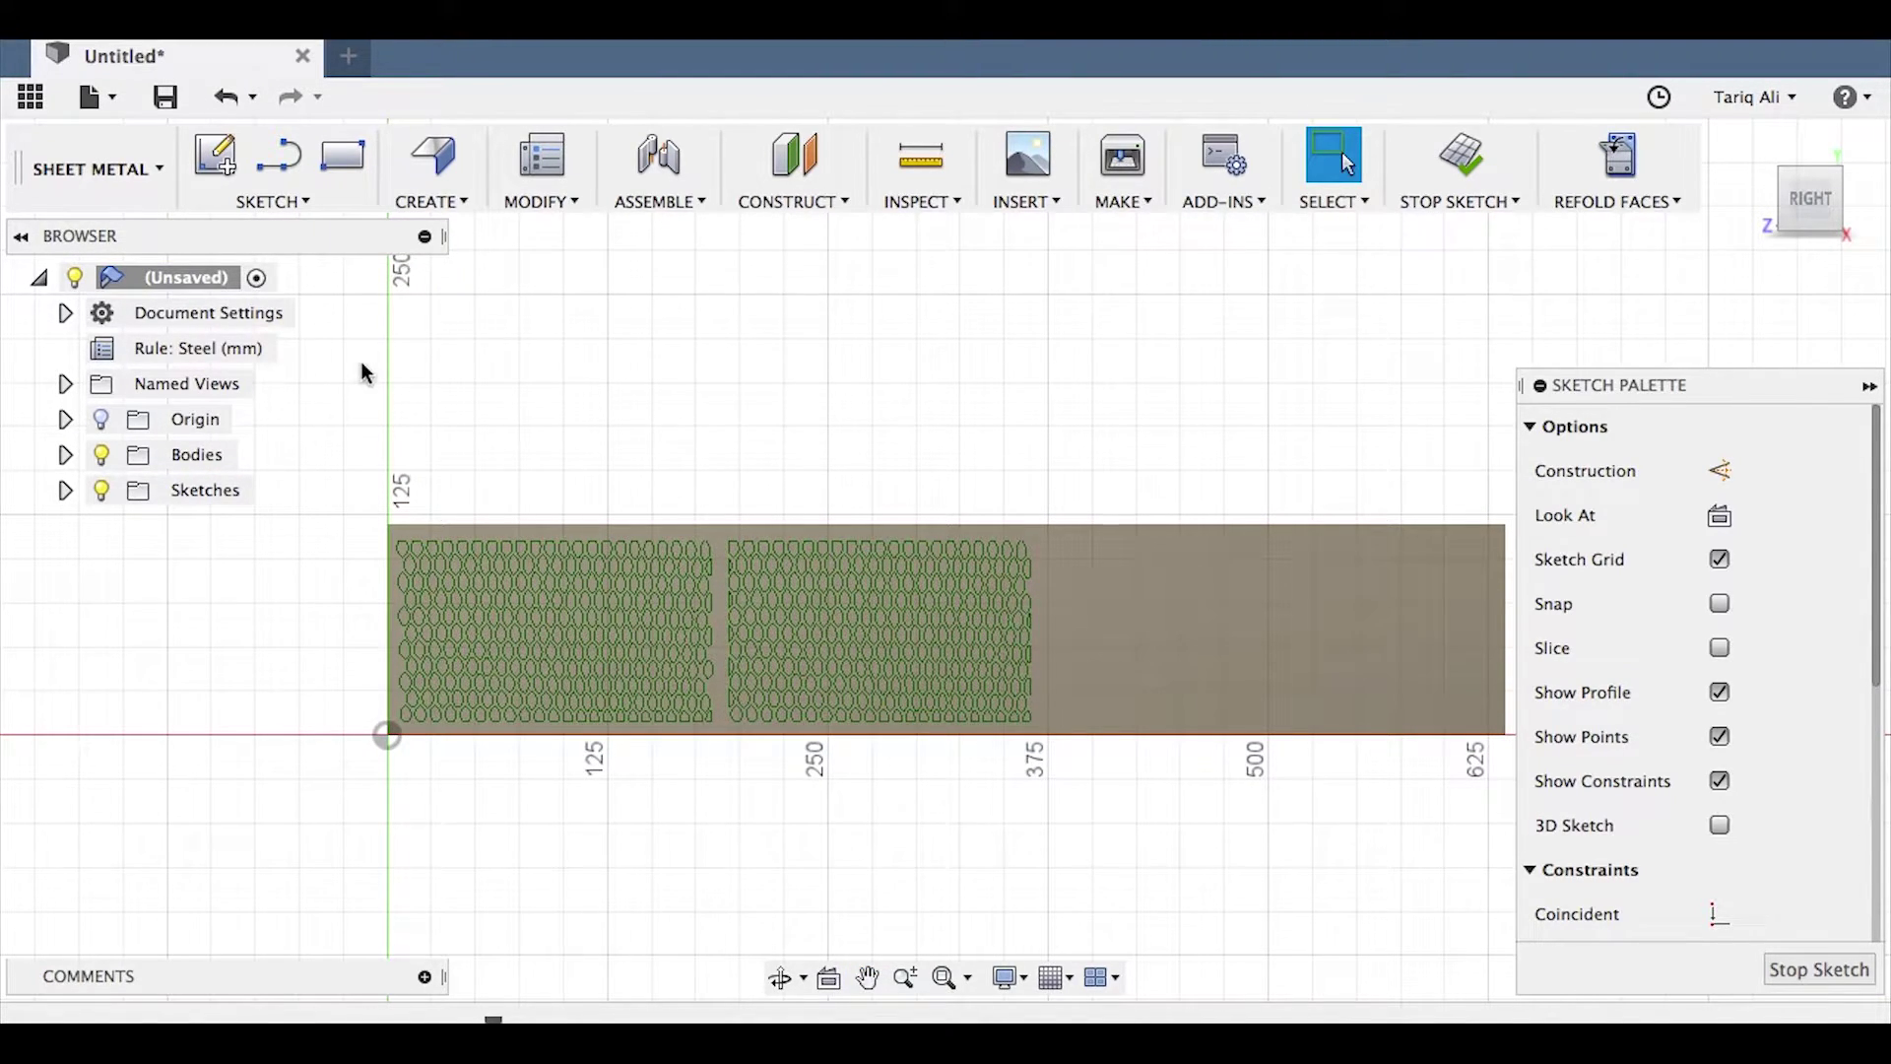
{"action": "left_click_drag", "start_coordinate": [367, 317], "coordinate": [1009, 445]}
{"action": "left_click_drag", "start_coordinate": [1143, 308], "coordinate": [374, 473]}
{"action": "left_click_drag", "start_coordinate": [477, 582], "coordinate": [1039, 765]}
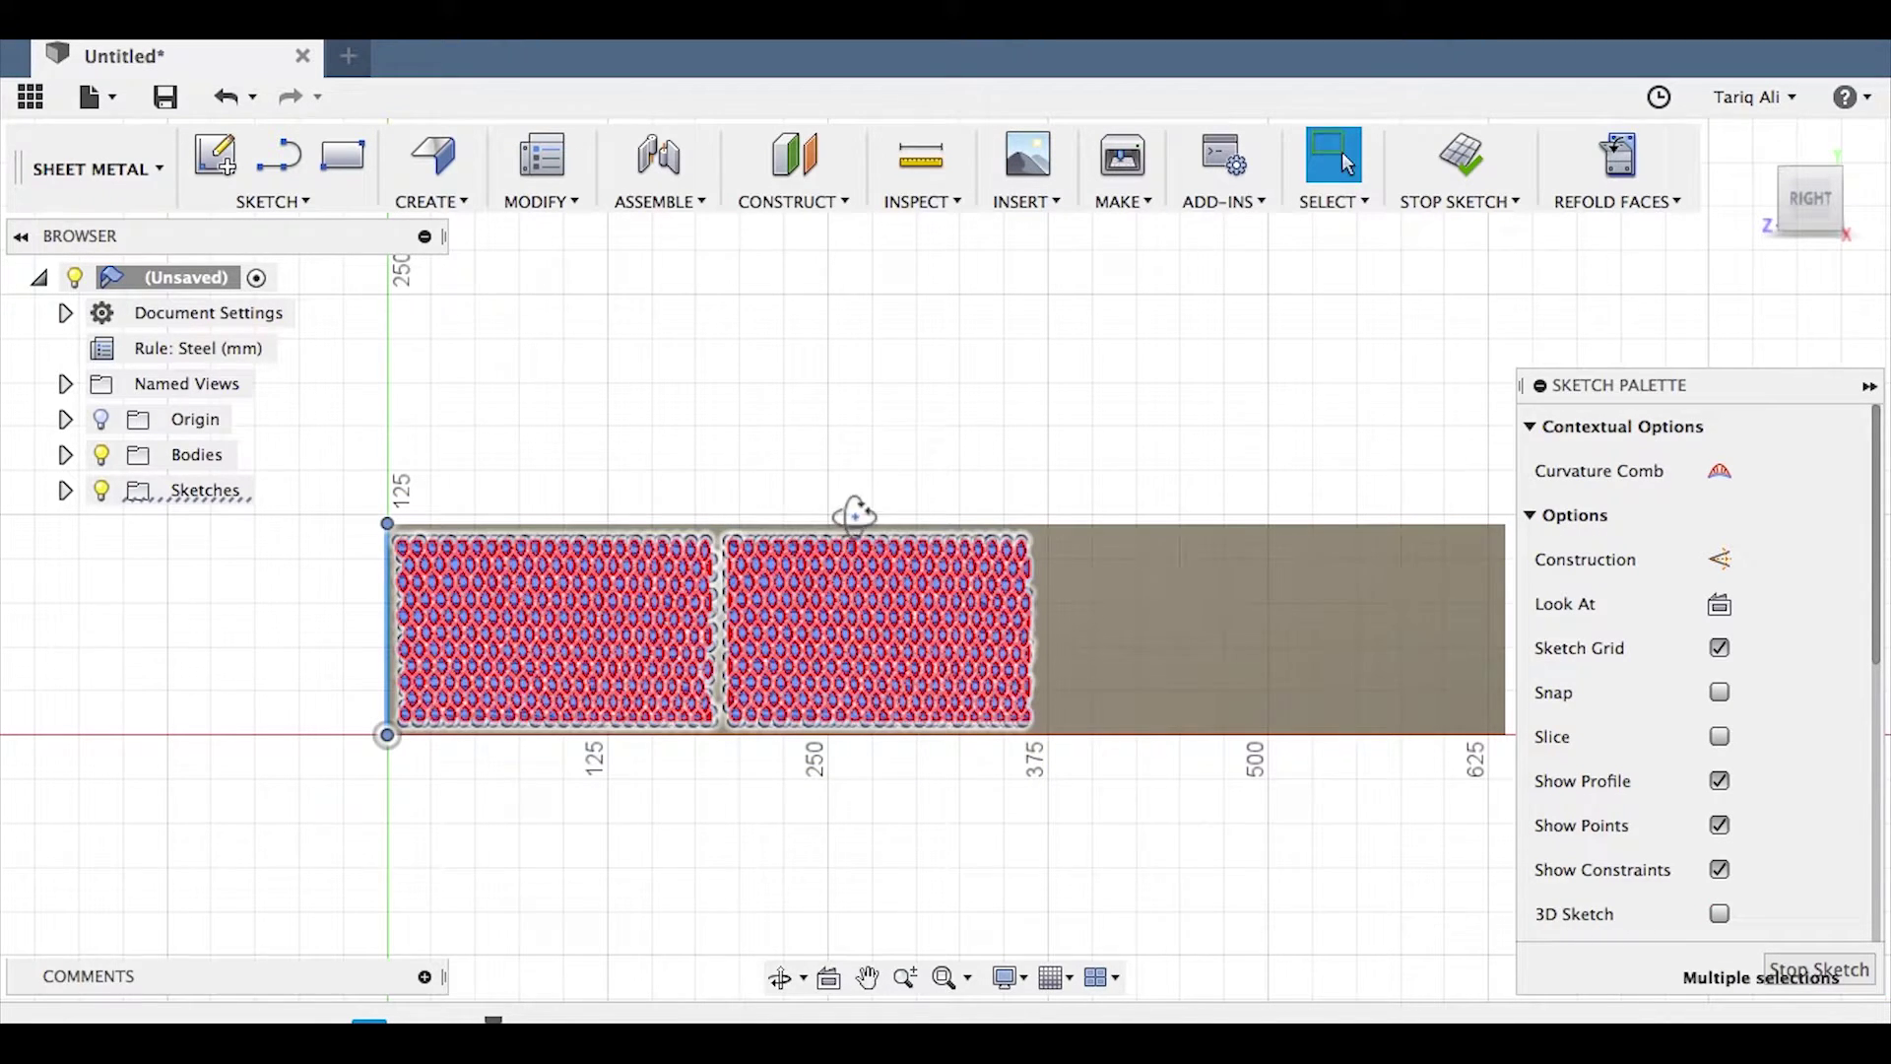
{"action": "middle_click_drag", "start_coordinate": [857, 511], "coordinate": [1080, 502], "text": "shift"}
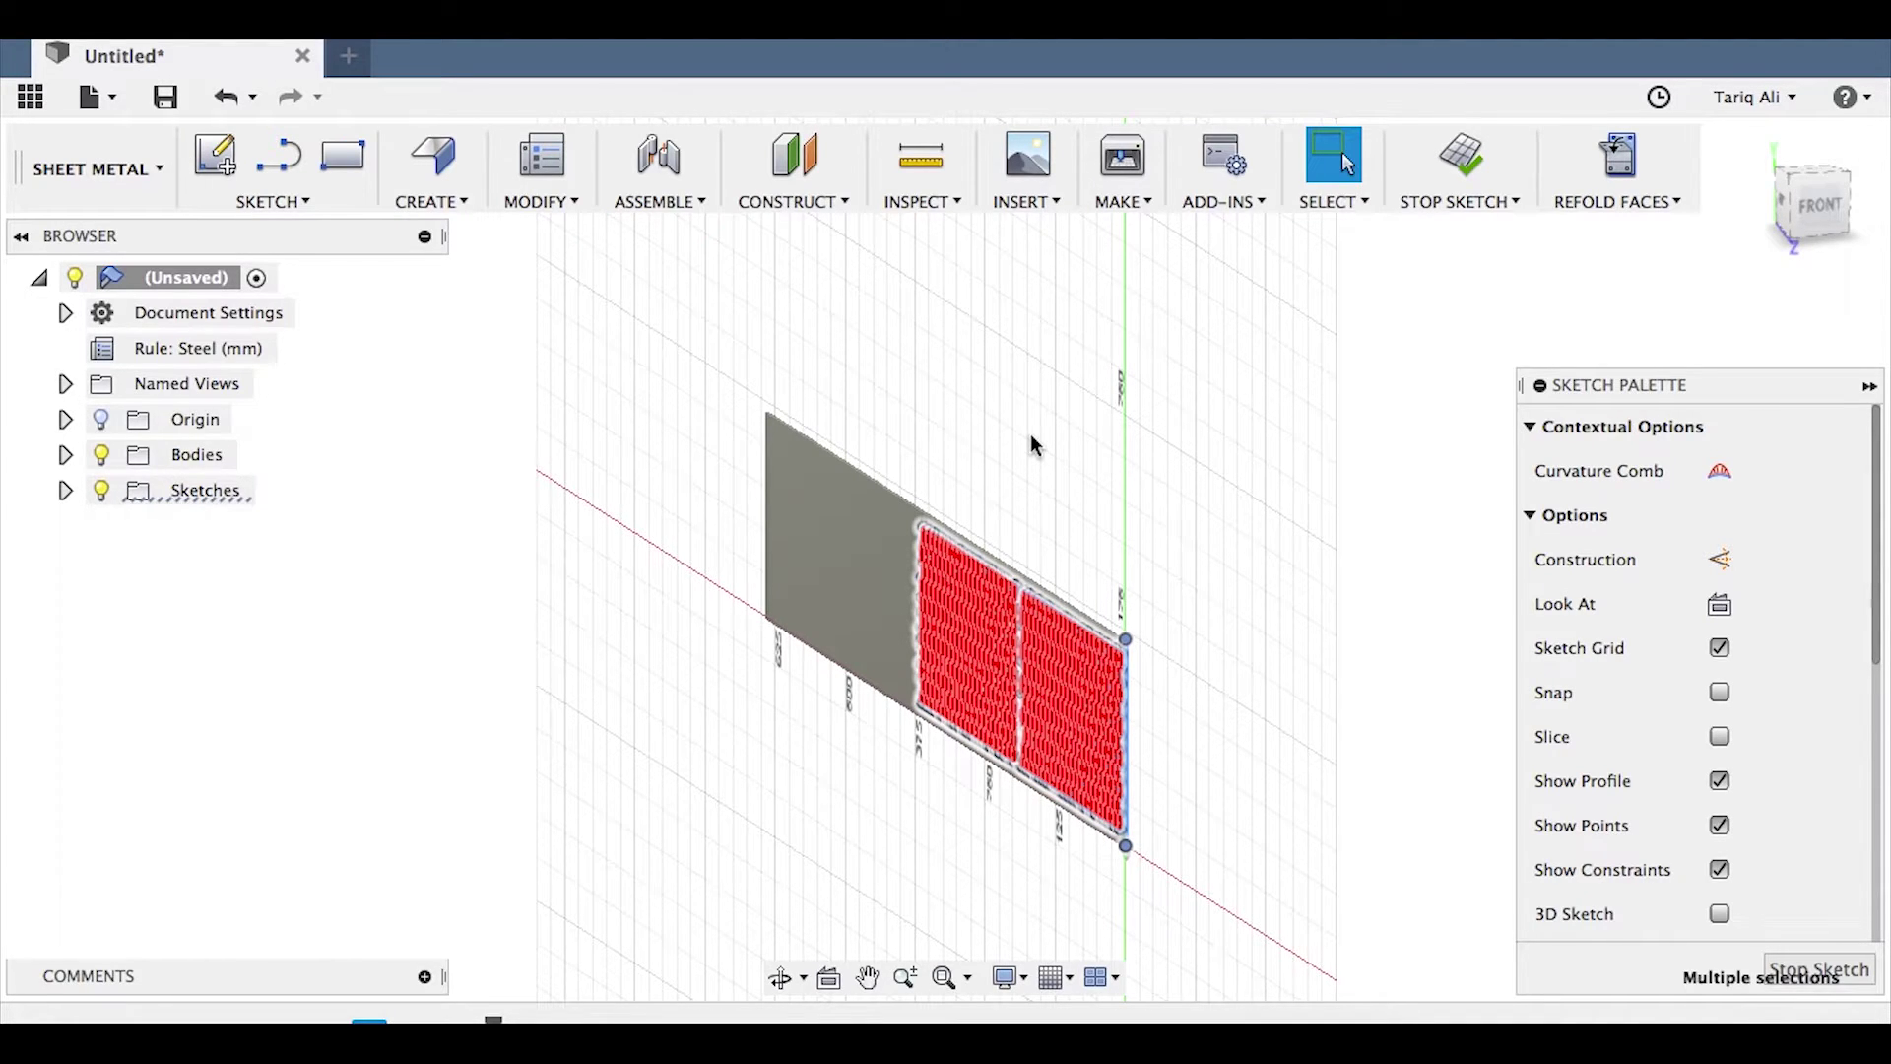
Step: Cut-extrude all 483 pattern profiles -2.5 mm through the sheet
{"action": "left_click", "coordinate": [436, 199]}
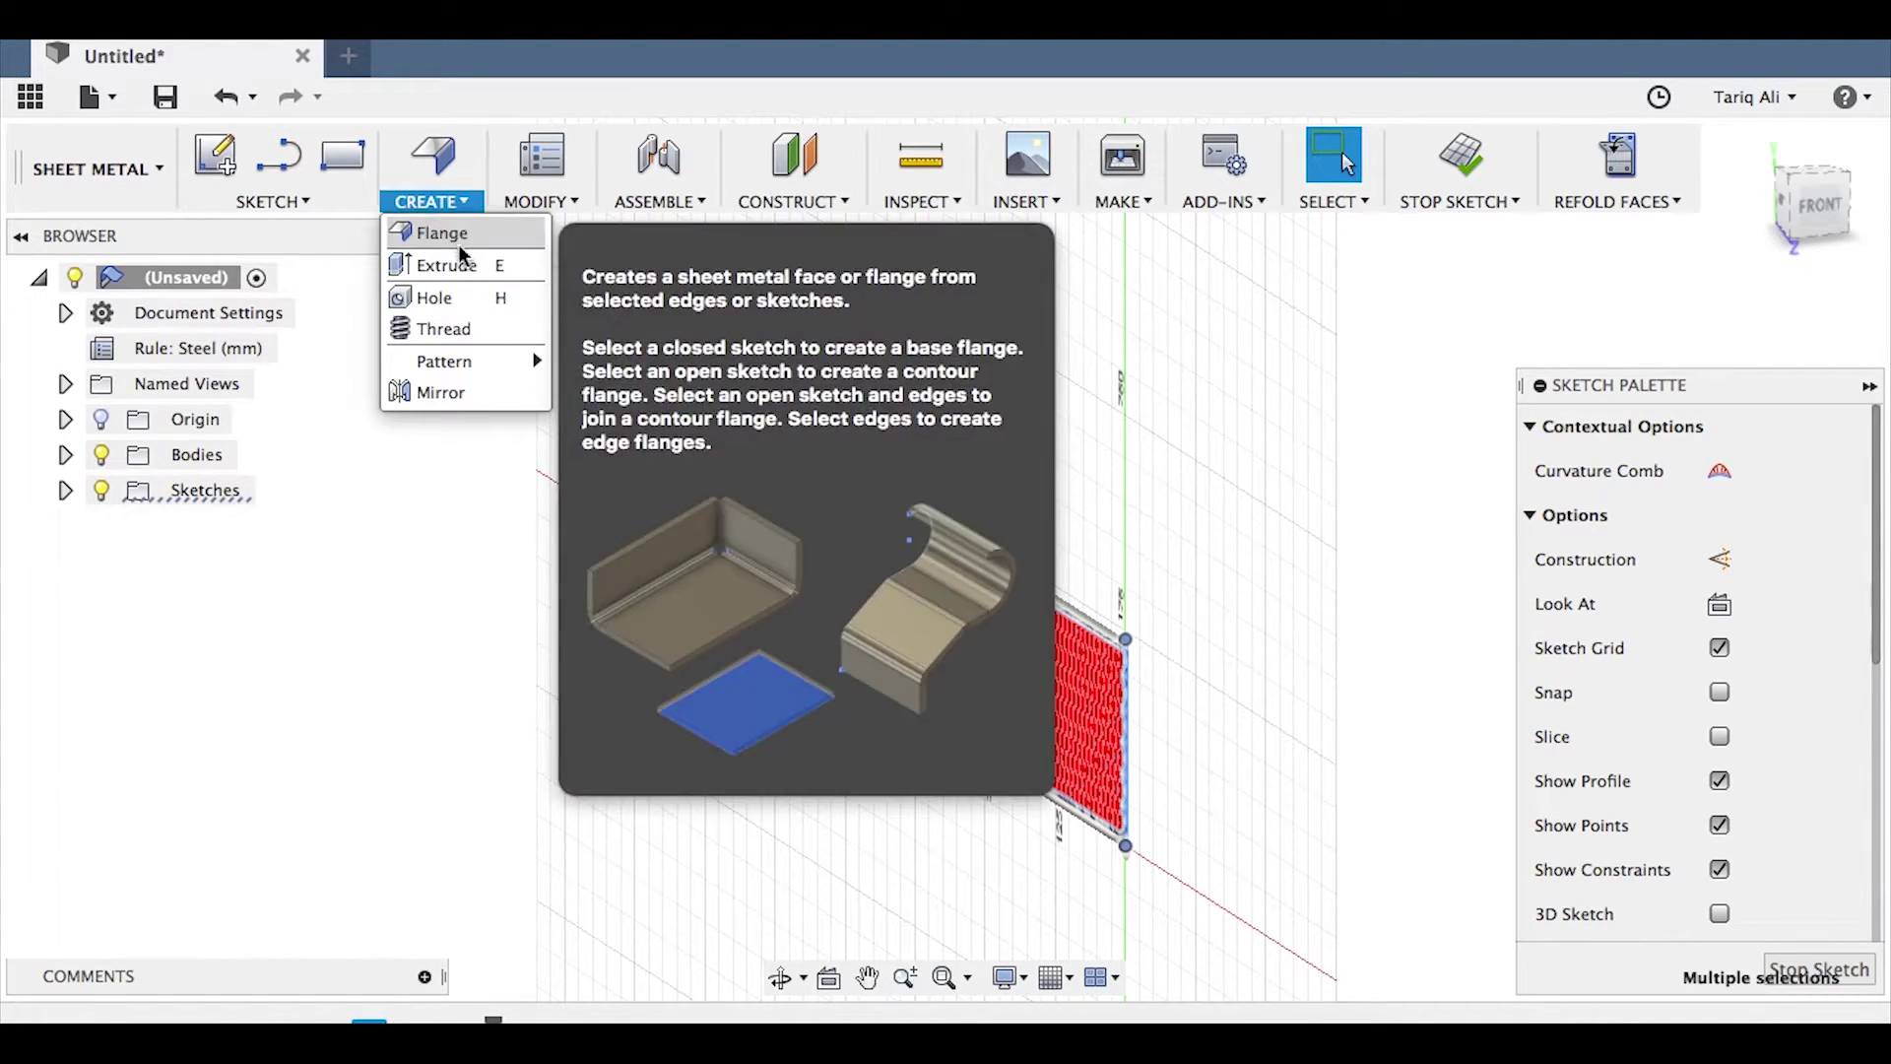
{"action": "left_click", "coordinate": [469, 263]}
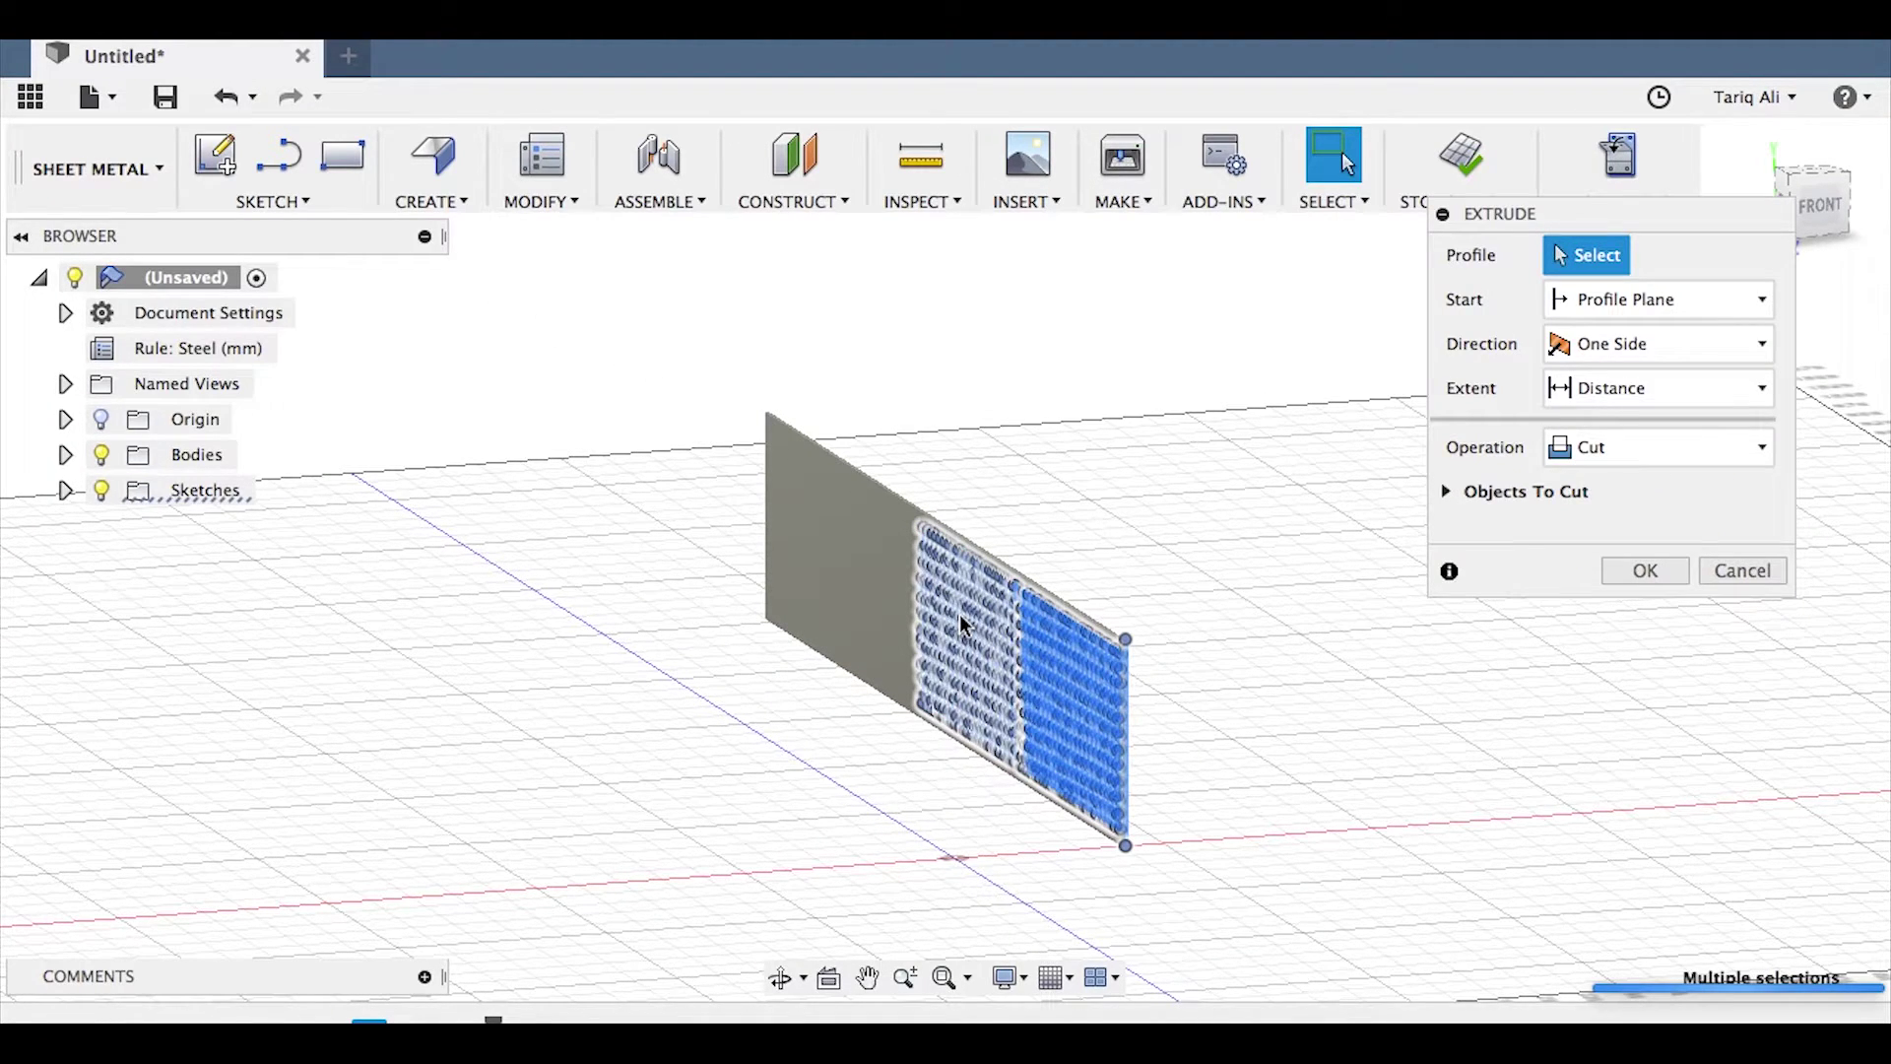
{"action": "left_click", "coordinate": [971, 611]}
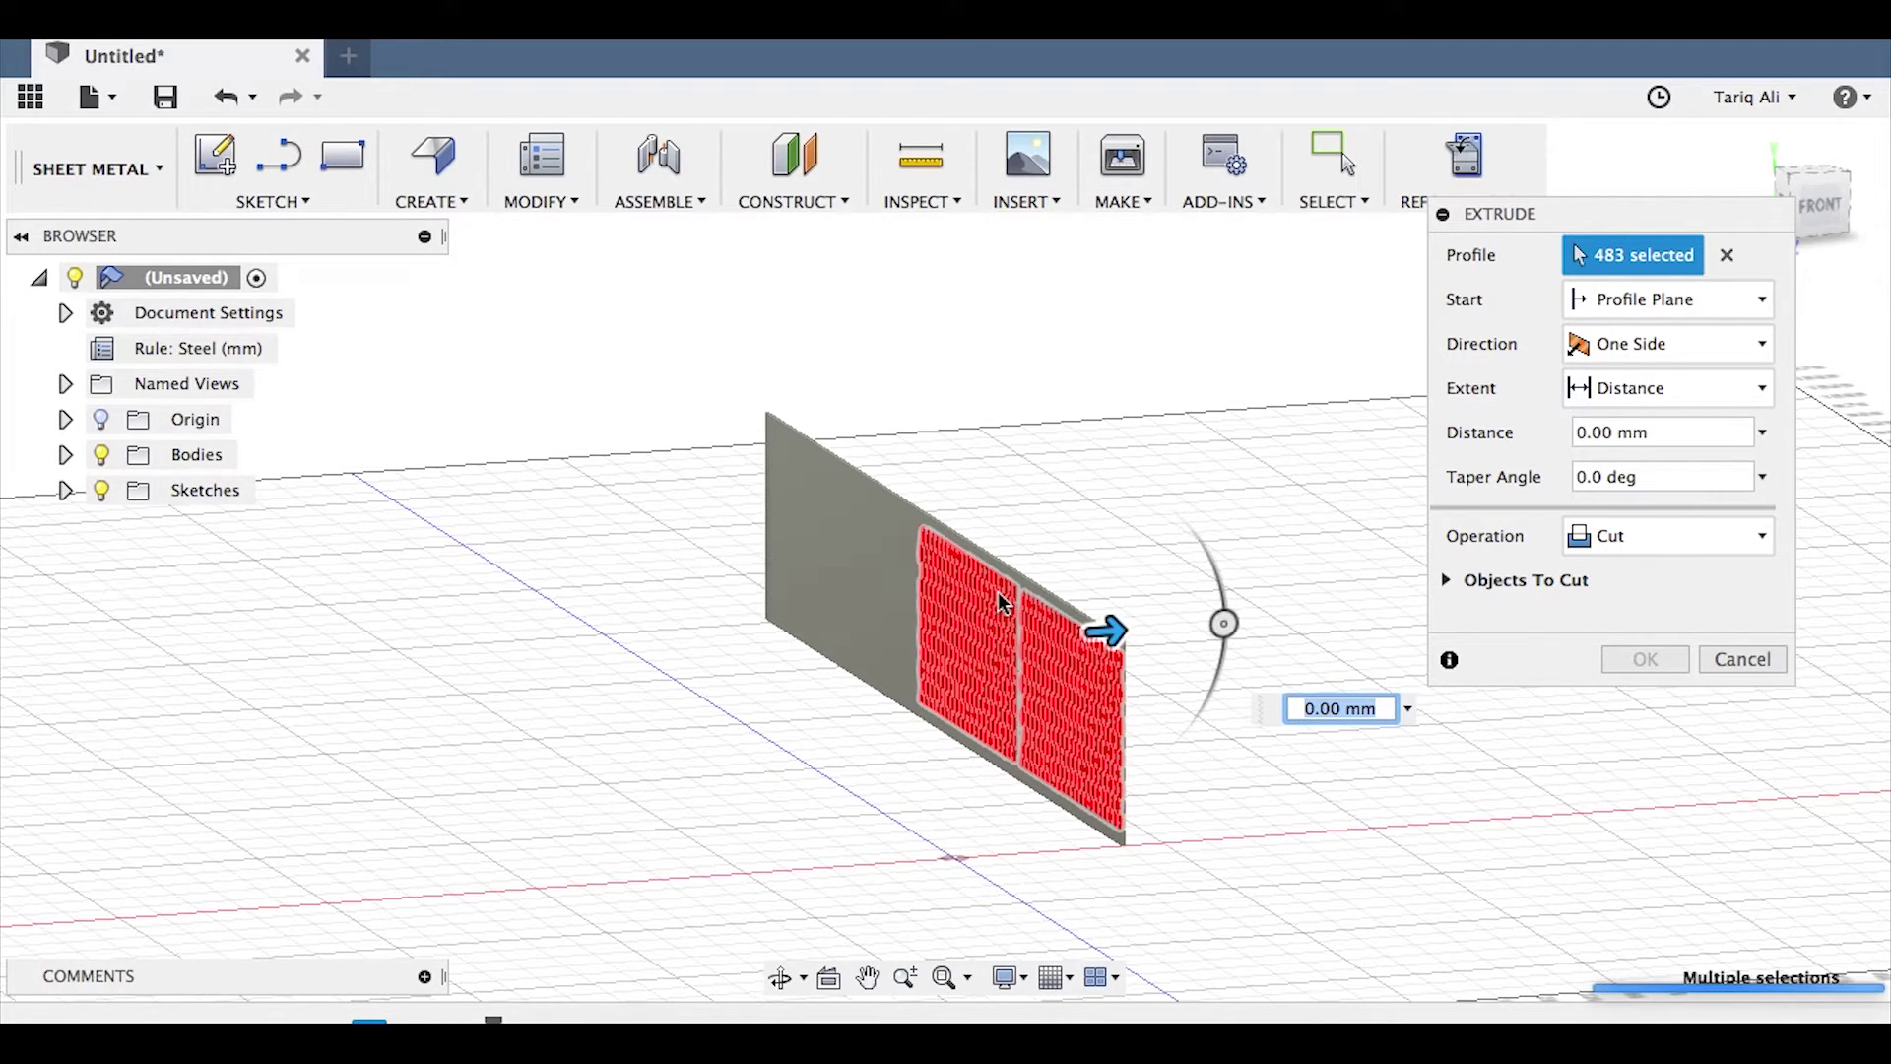
{"action": "type", "text": "-2.5"}
{"action": "key", "text": "Return"}
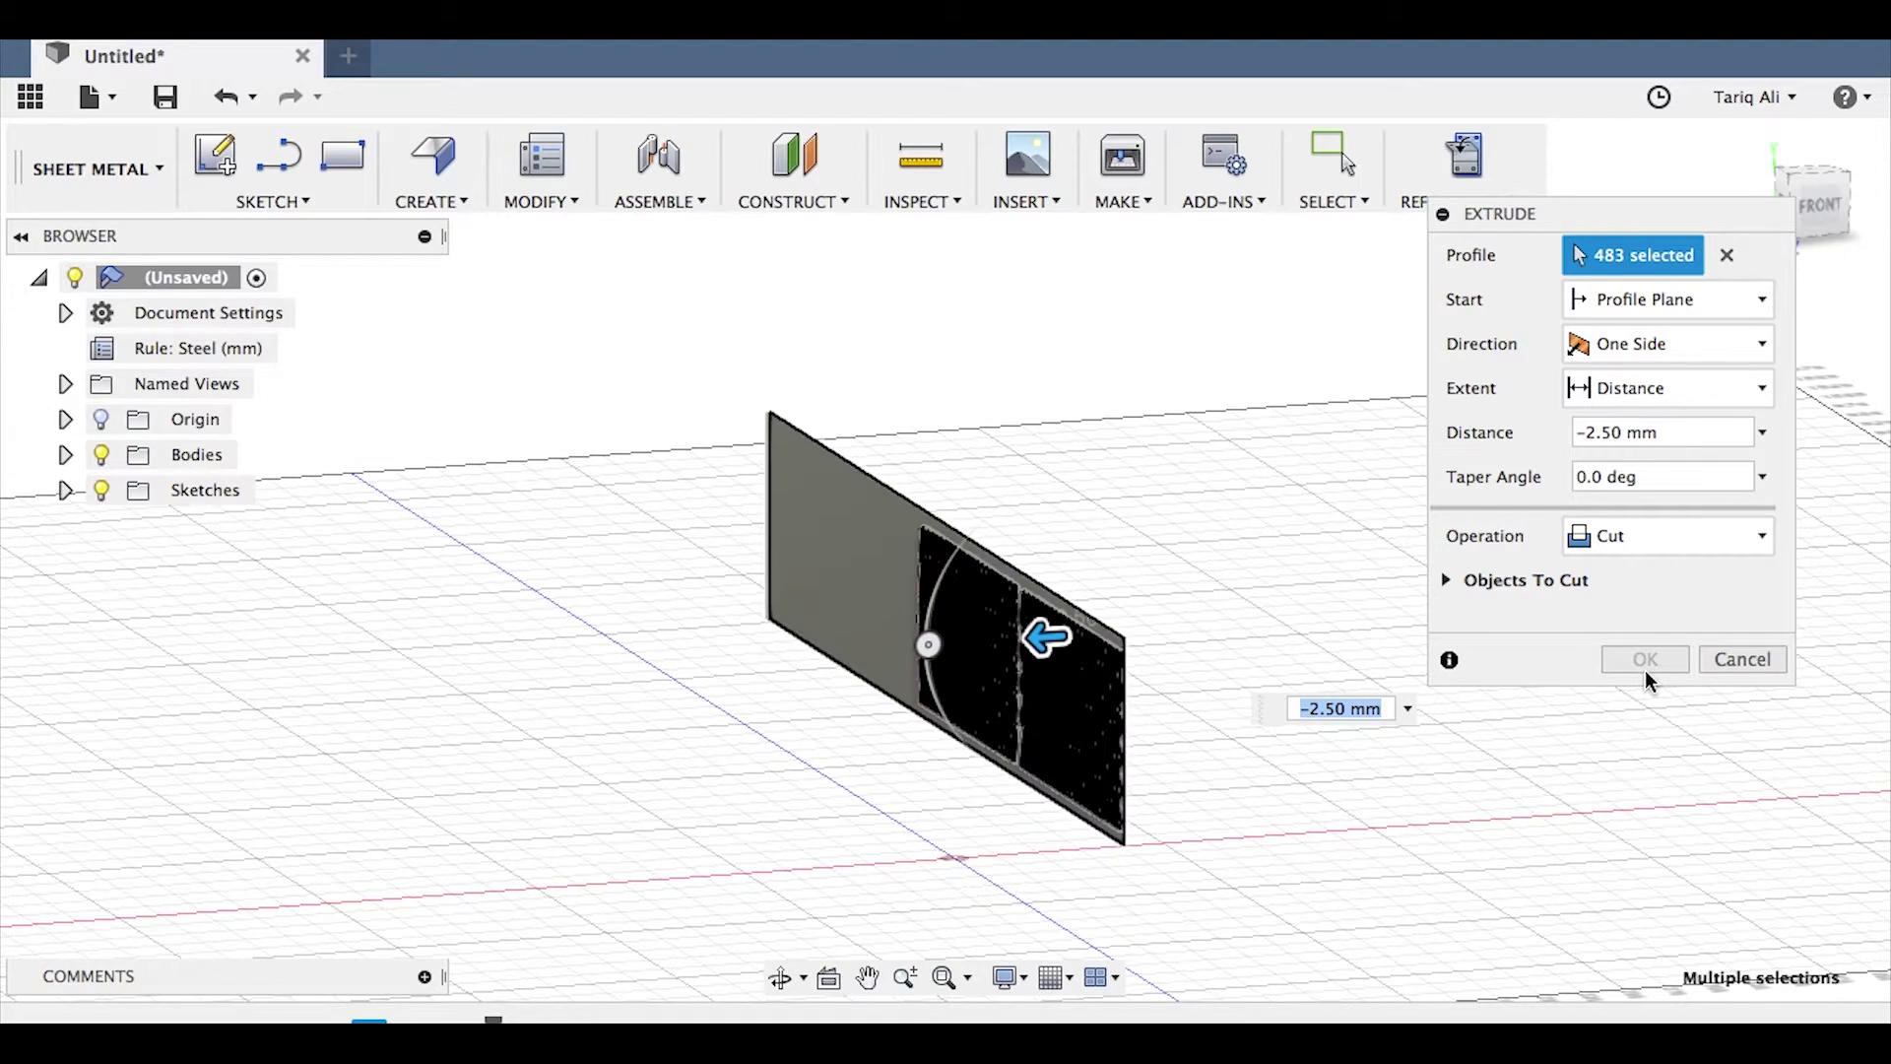
{"action": "left_click", "coordinate": [1633, 659]}
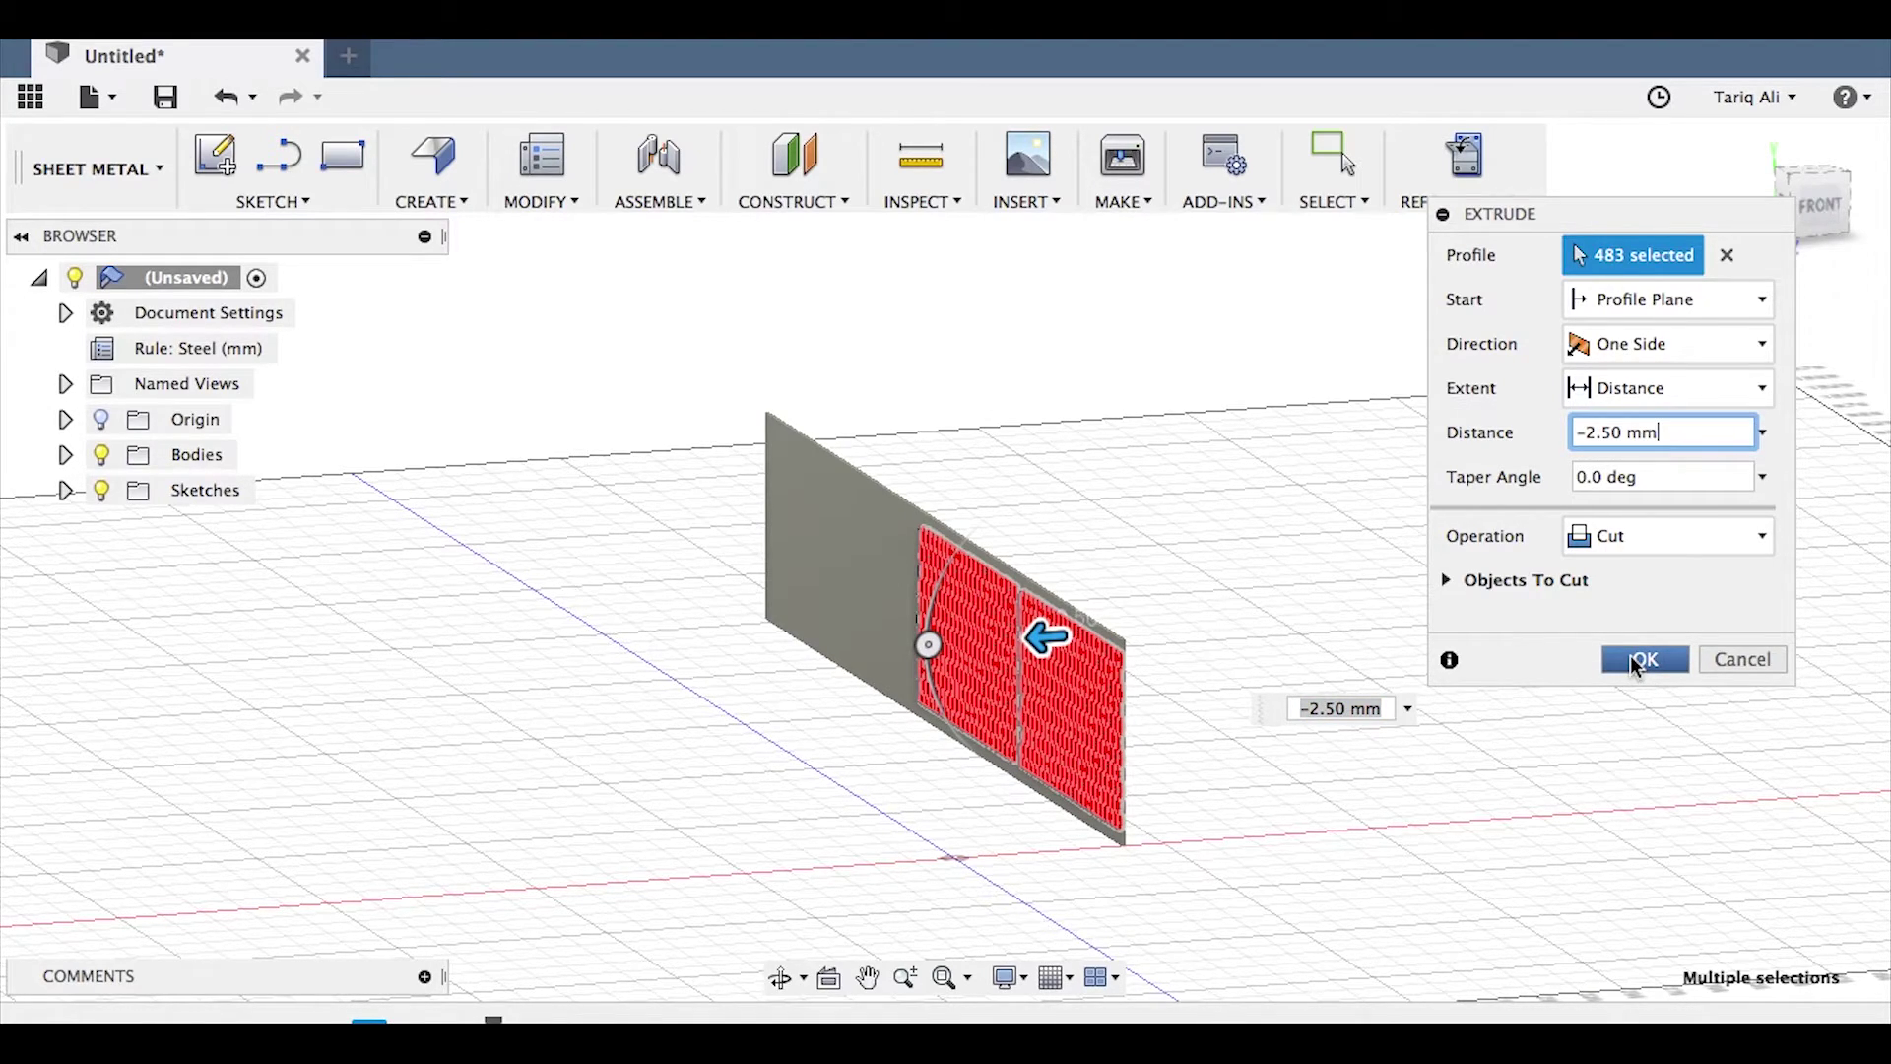
{"action": "left_click", "coordinate": [1632, 658]}
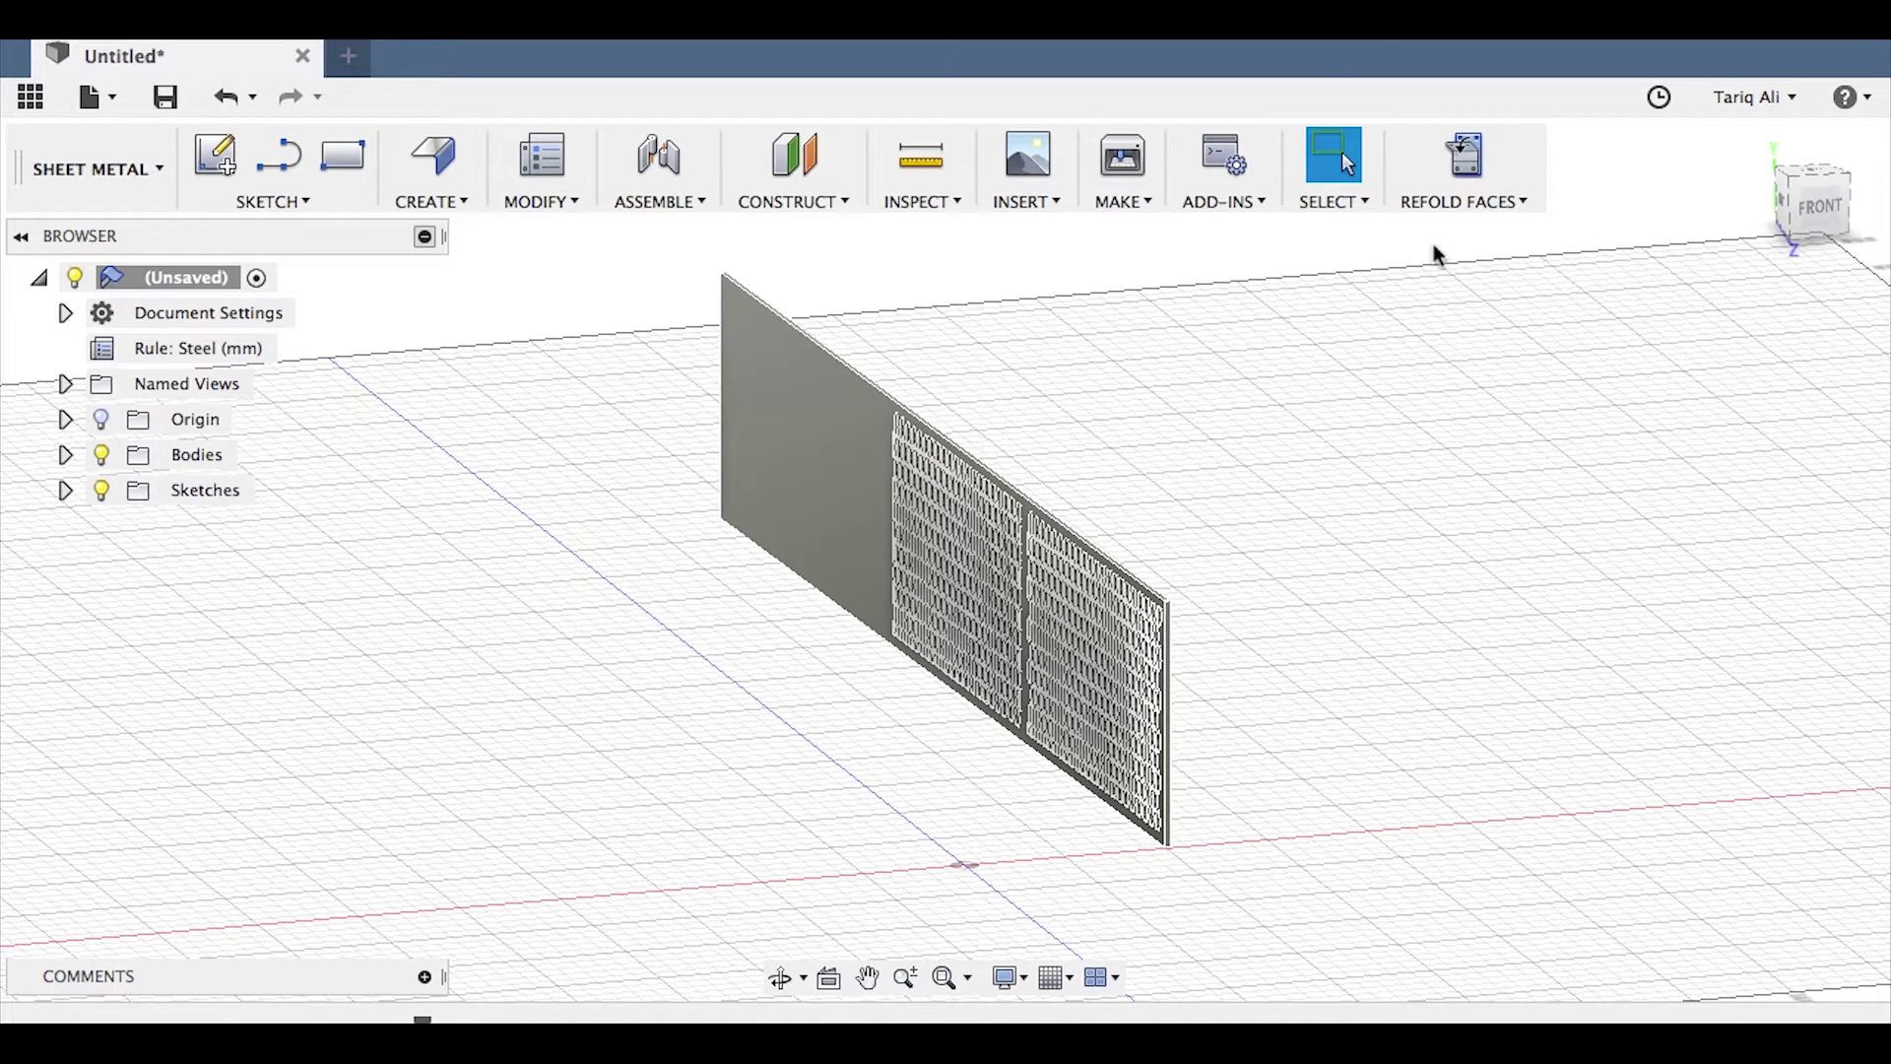
Step: Refold the perforated sheet into a cylinder and select the end face at the seam gap
{"action": "left_click", "coordinate": [1497, 201]}
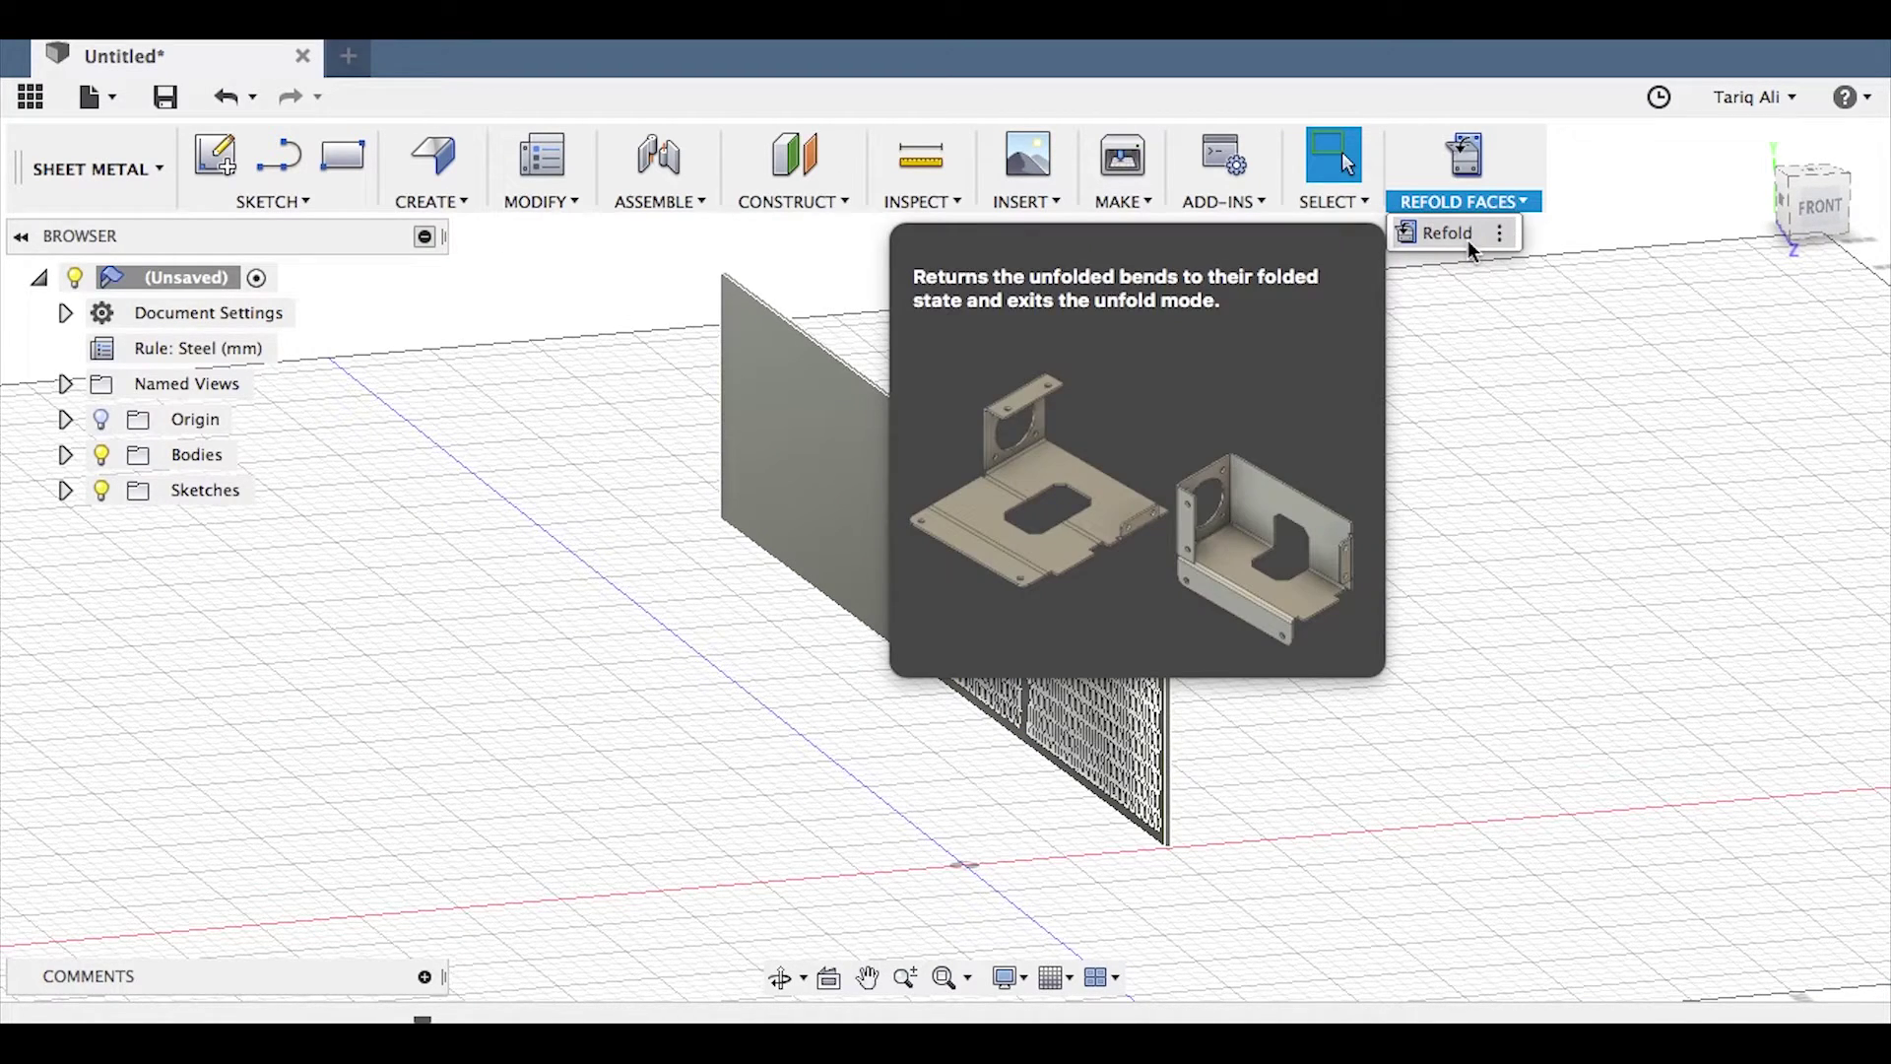
{"action": "left_click", "coordinate": [1467, 240]}
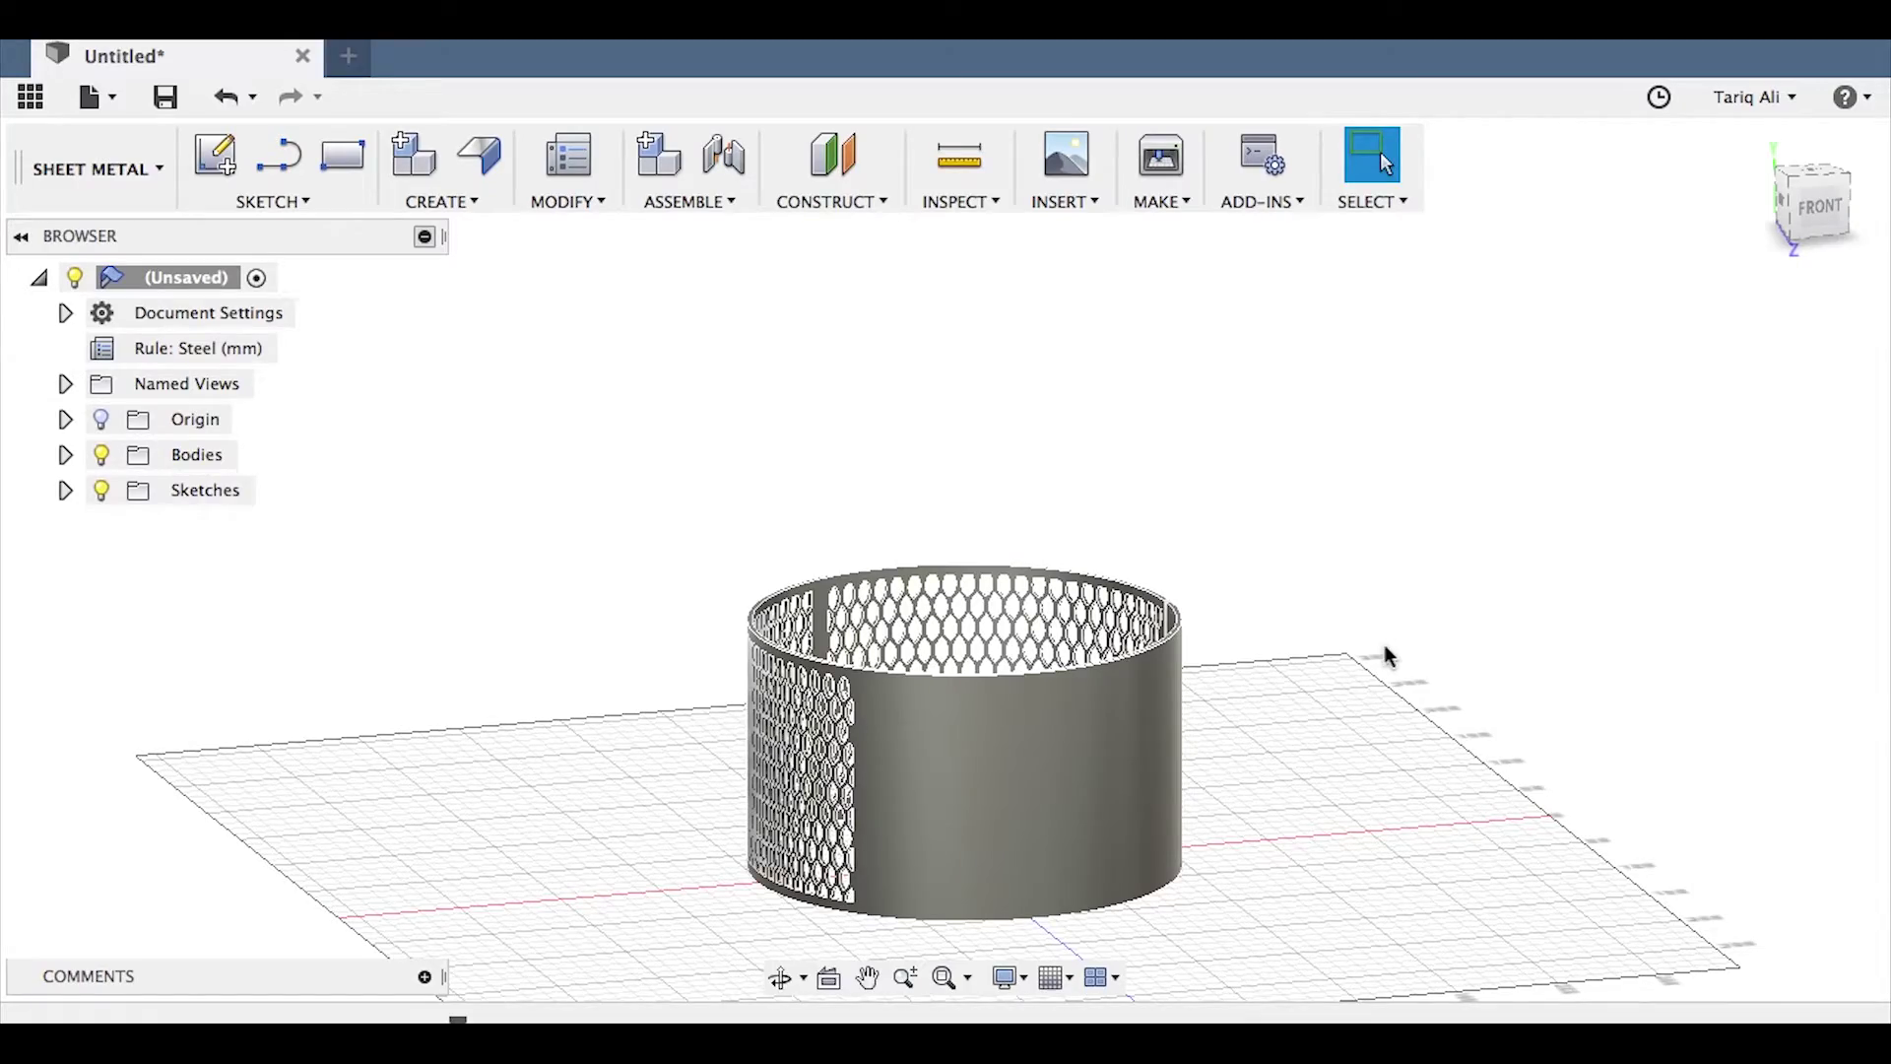
{"action": "middle_click_drag", "start_coordinate": [1307, 701], "coordinate": [1329, 773], "text": "shift"}
{"action": "scroll", "coordinate": [980, 719], "scroll_direction": "up", "scroll_amount": 10}
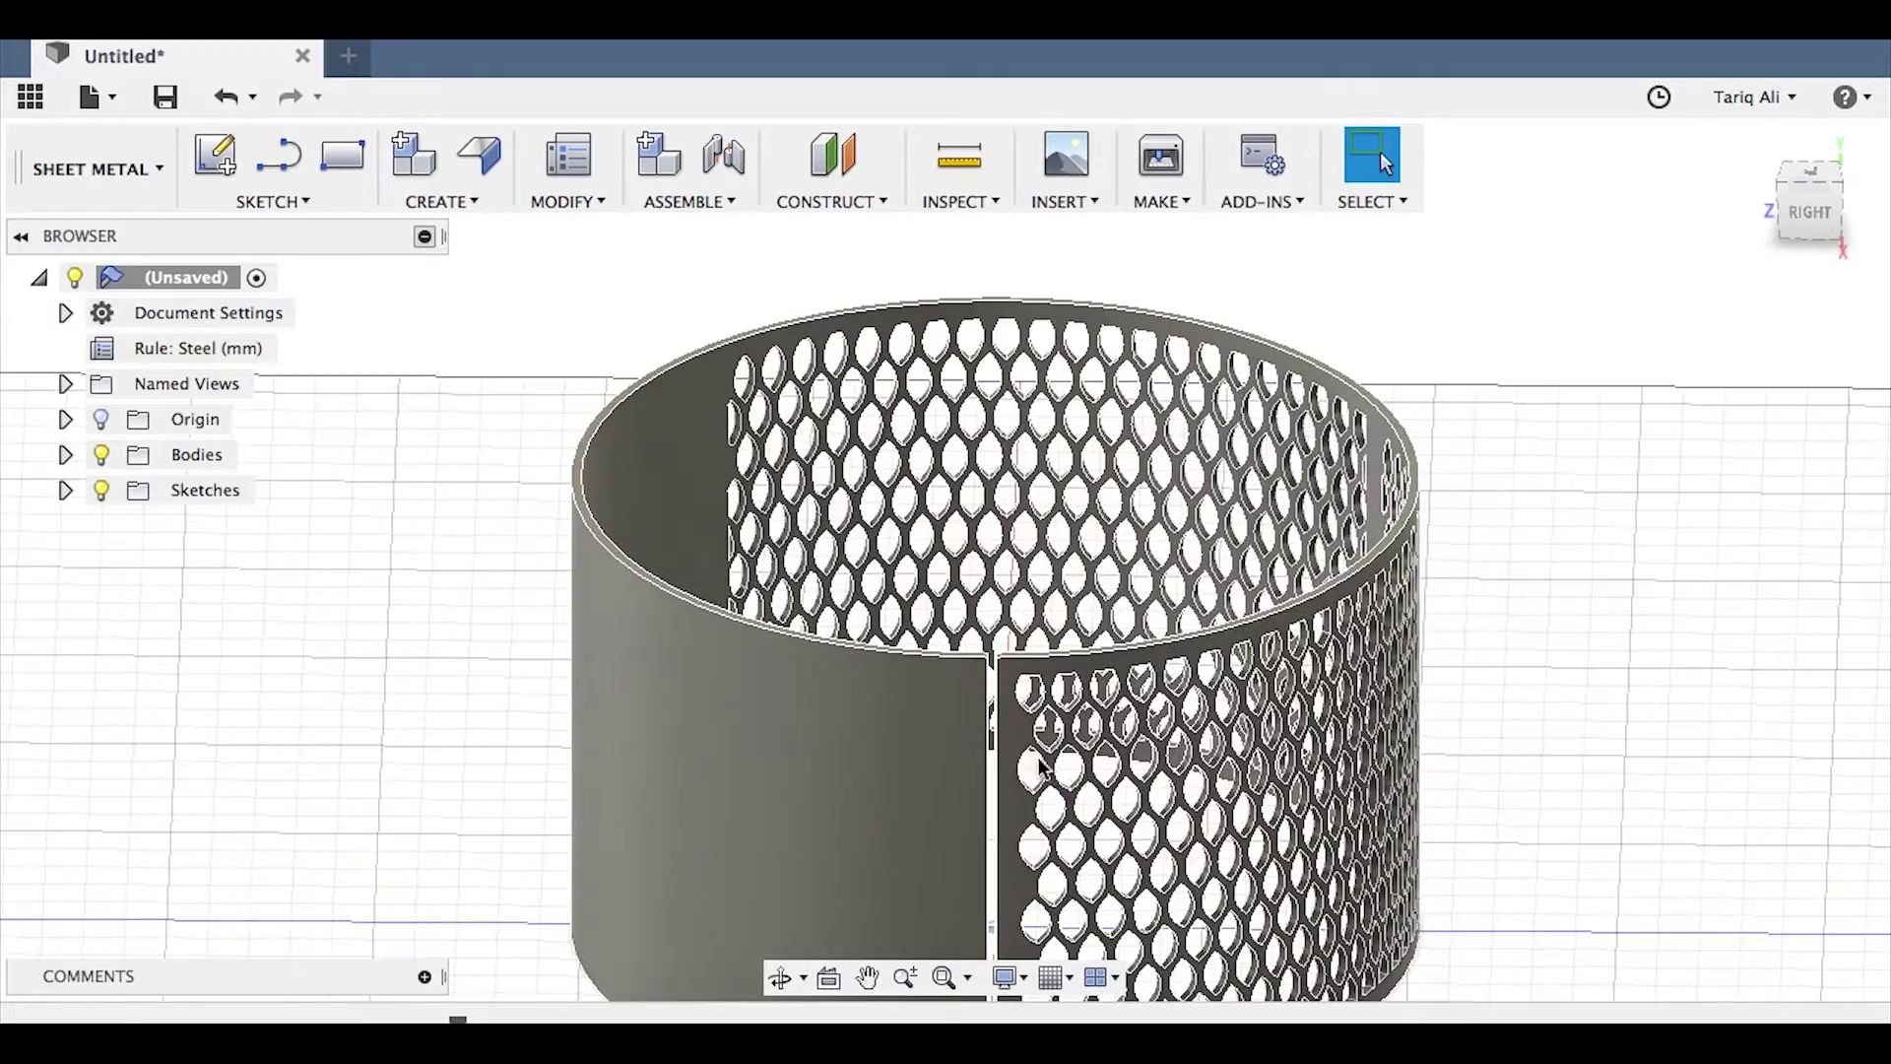
{"action": "scroll", "coordinate": [975, 443], "scroll_direction": "up", "scroll_amount": 5}
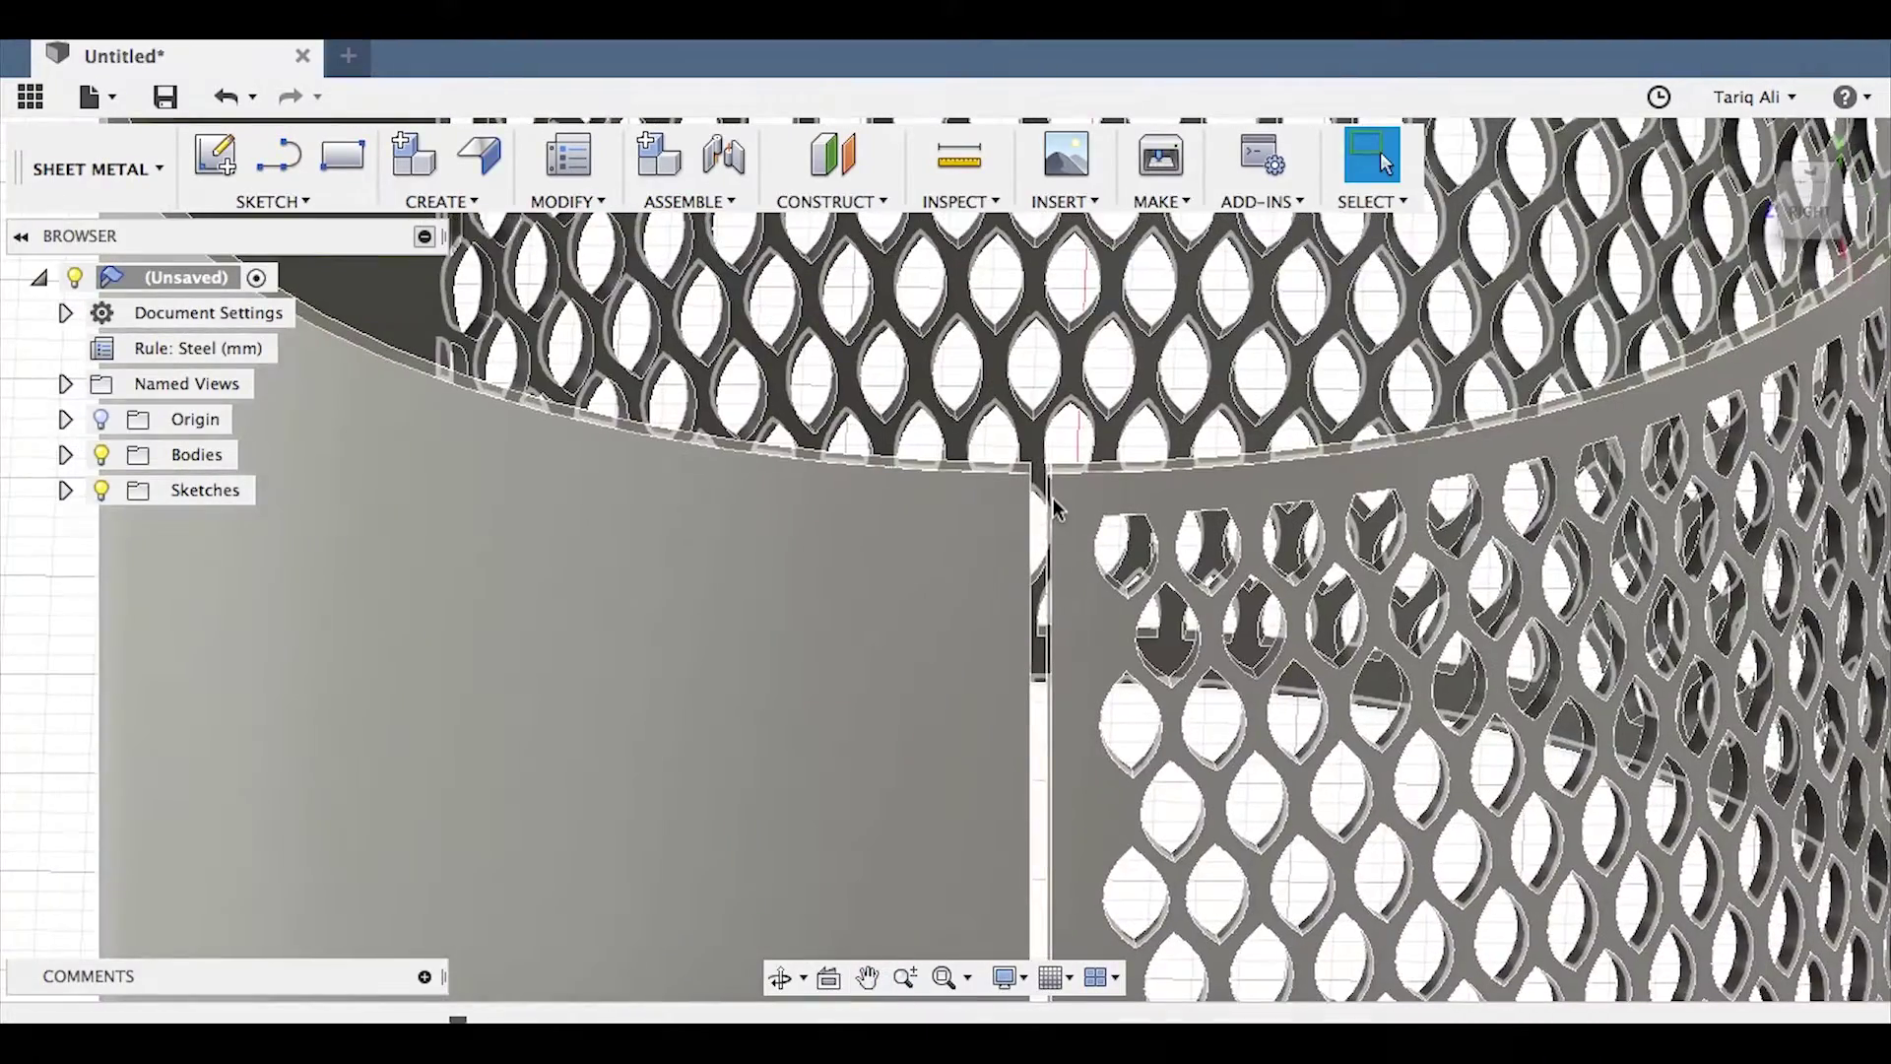
{"action": "middle_click_drag", "start_coordinate": [1085, 476], "coordinate": [1048, 451], "text": "shift"}
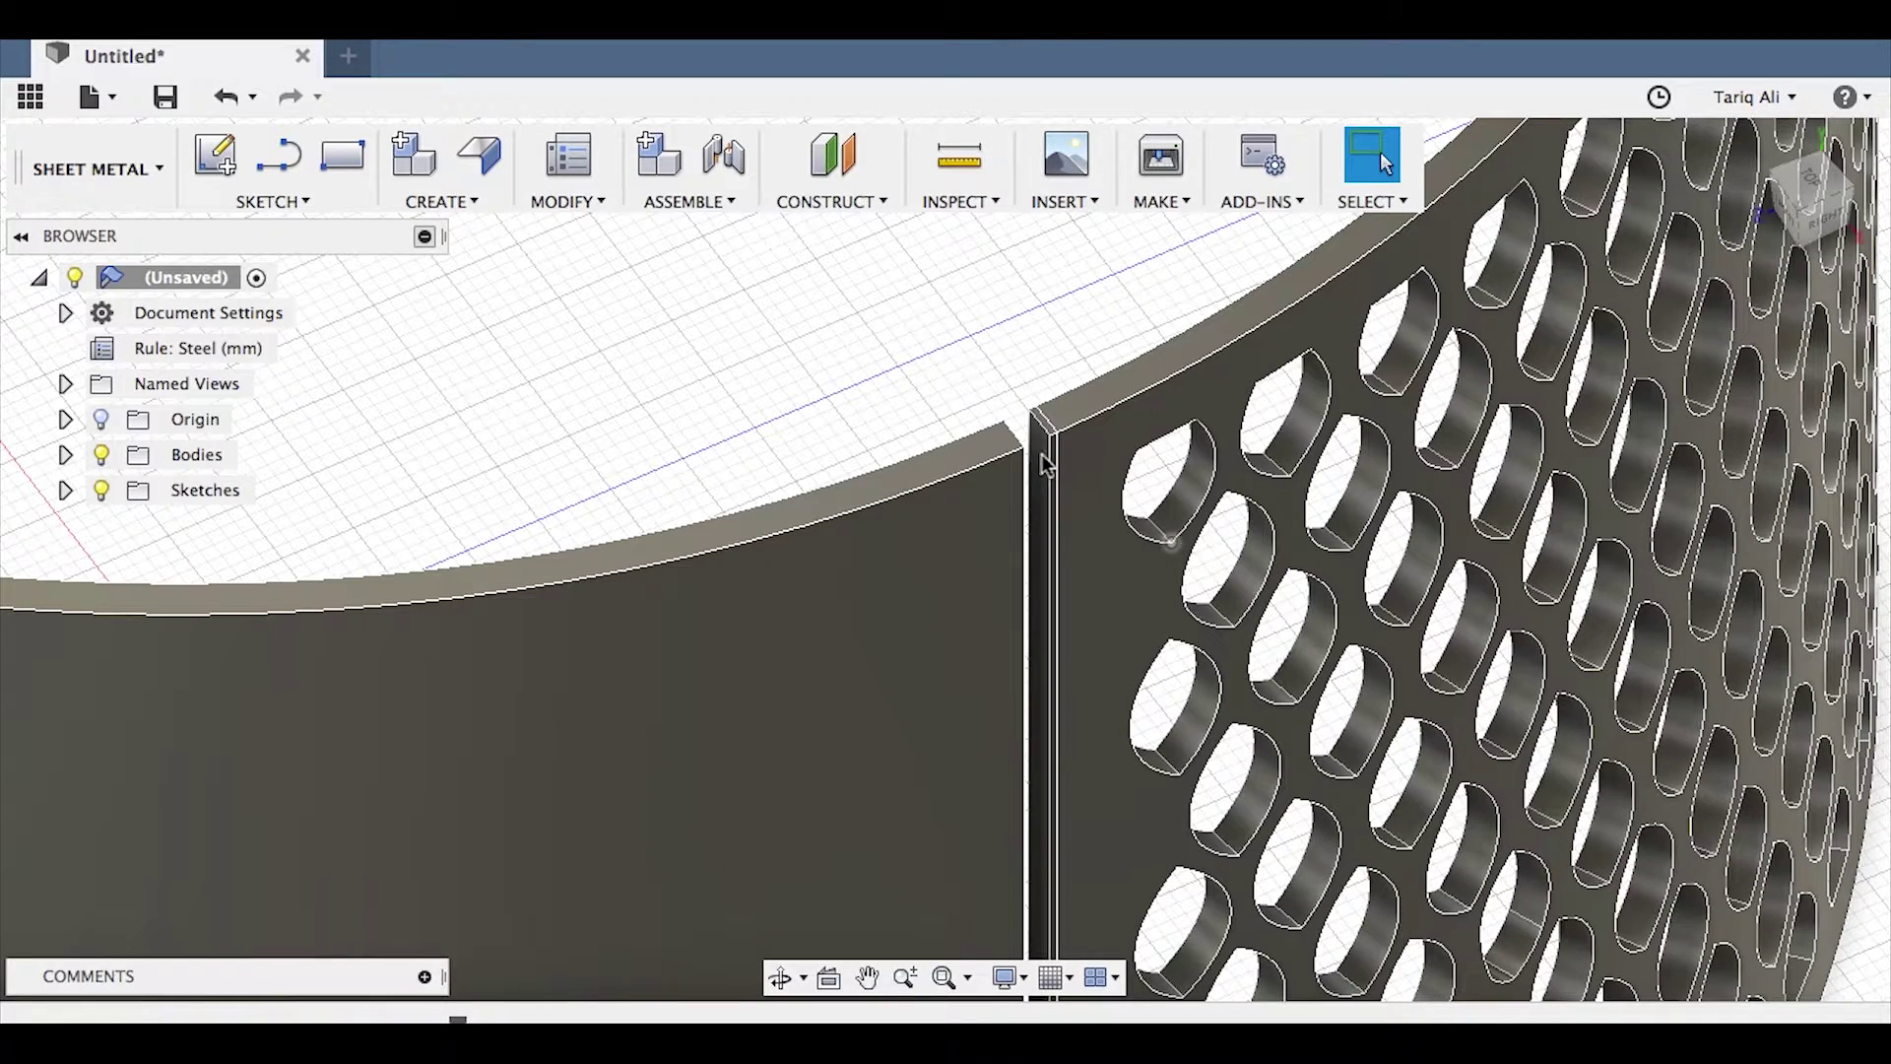
{"action": "scroll", "coordinate": [1042, 453], "scroll_direction": "up", "scroll_amount": 5}
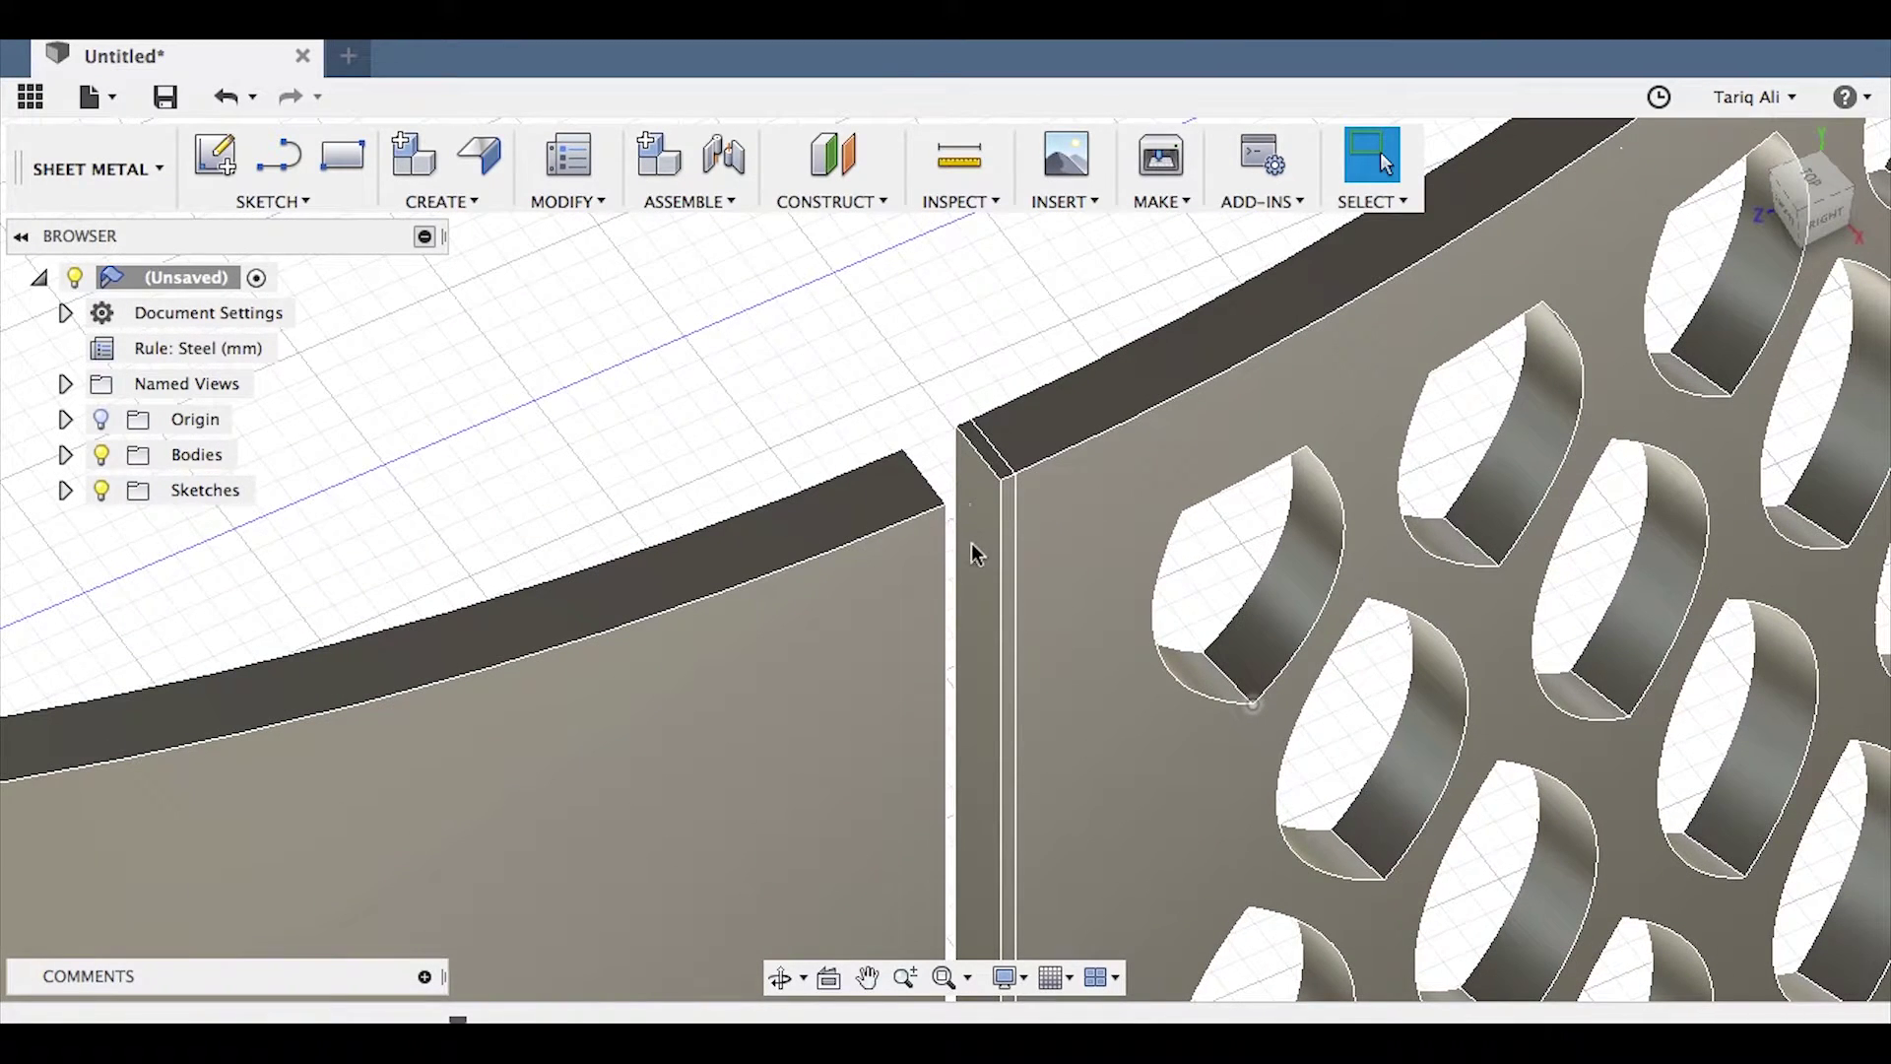
{"action": "left_click", "coordinate": [975, 492]}
{"action": "left_click", "coordinate": [973, 541]}
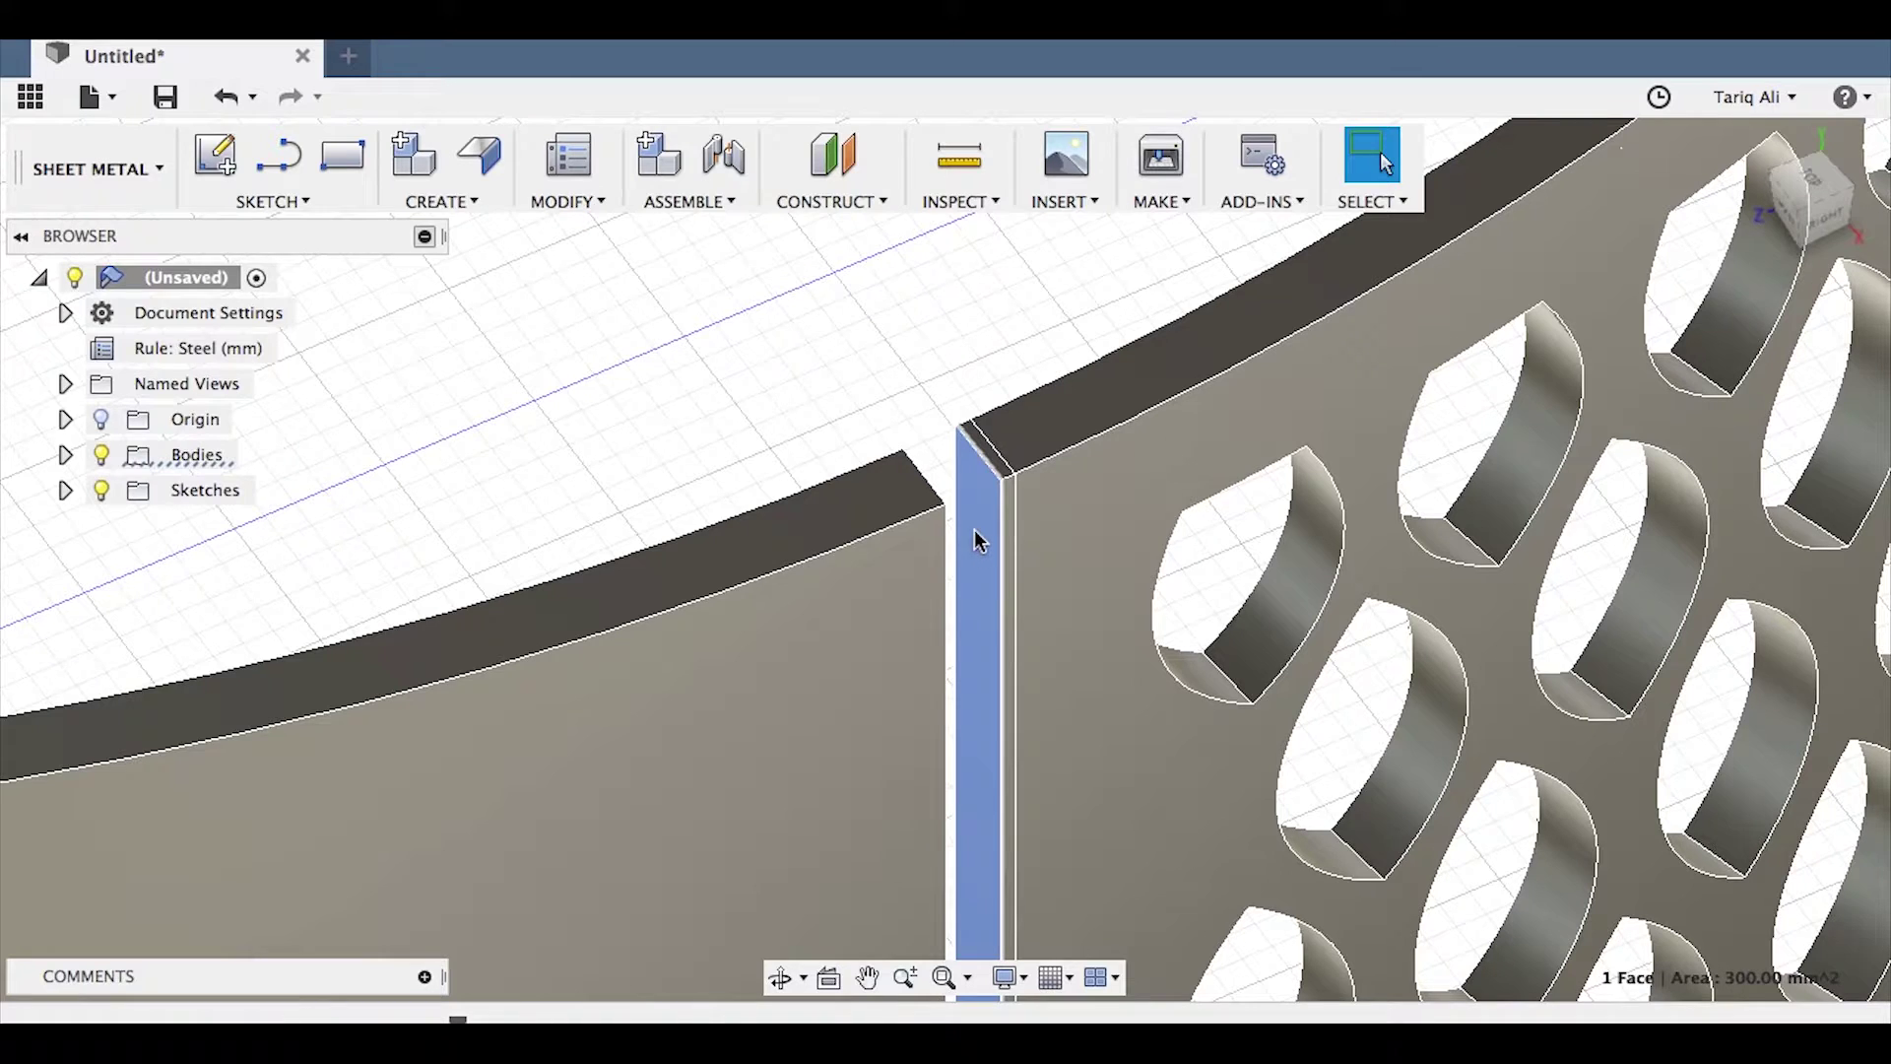
Step: Extrude the seam face 1.791 mm with a Join operation to close the gap
{"action": "left_click", "coordinate": [455, 202]}
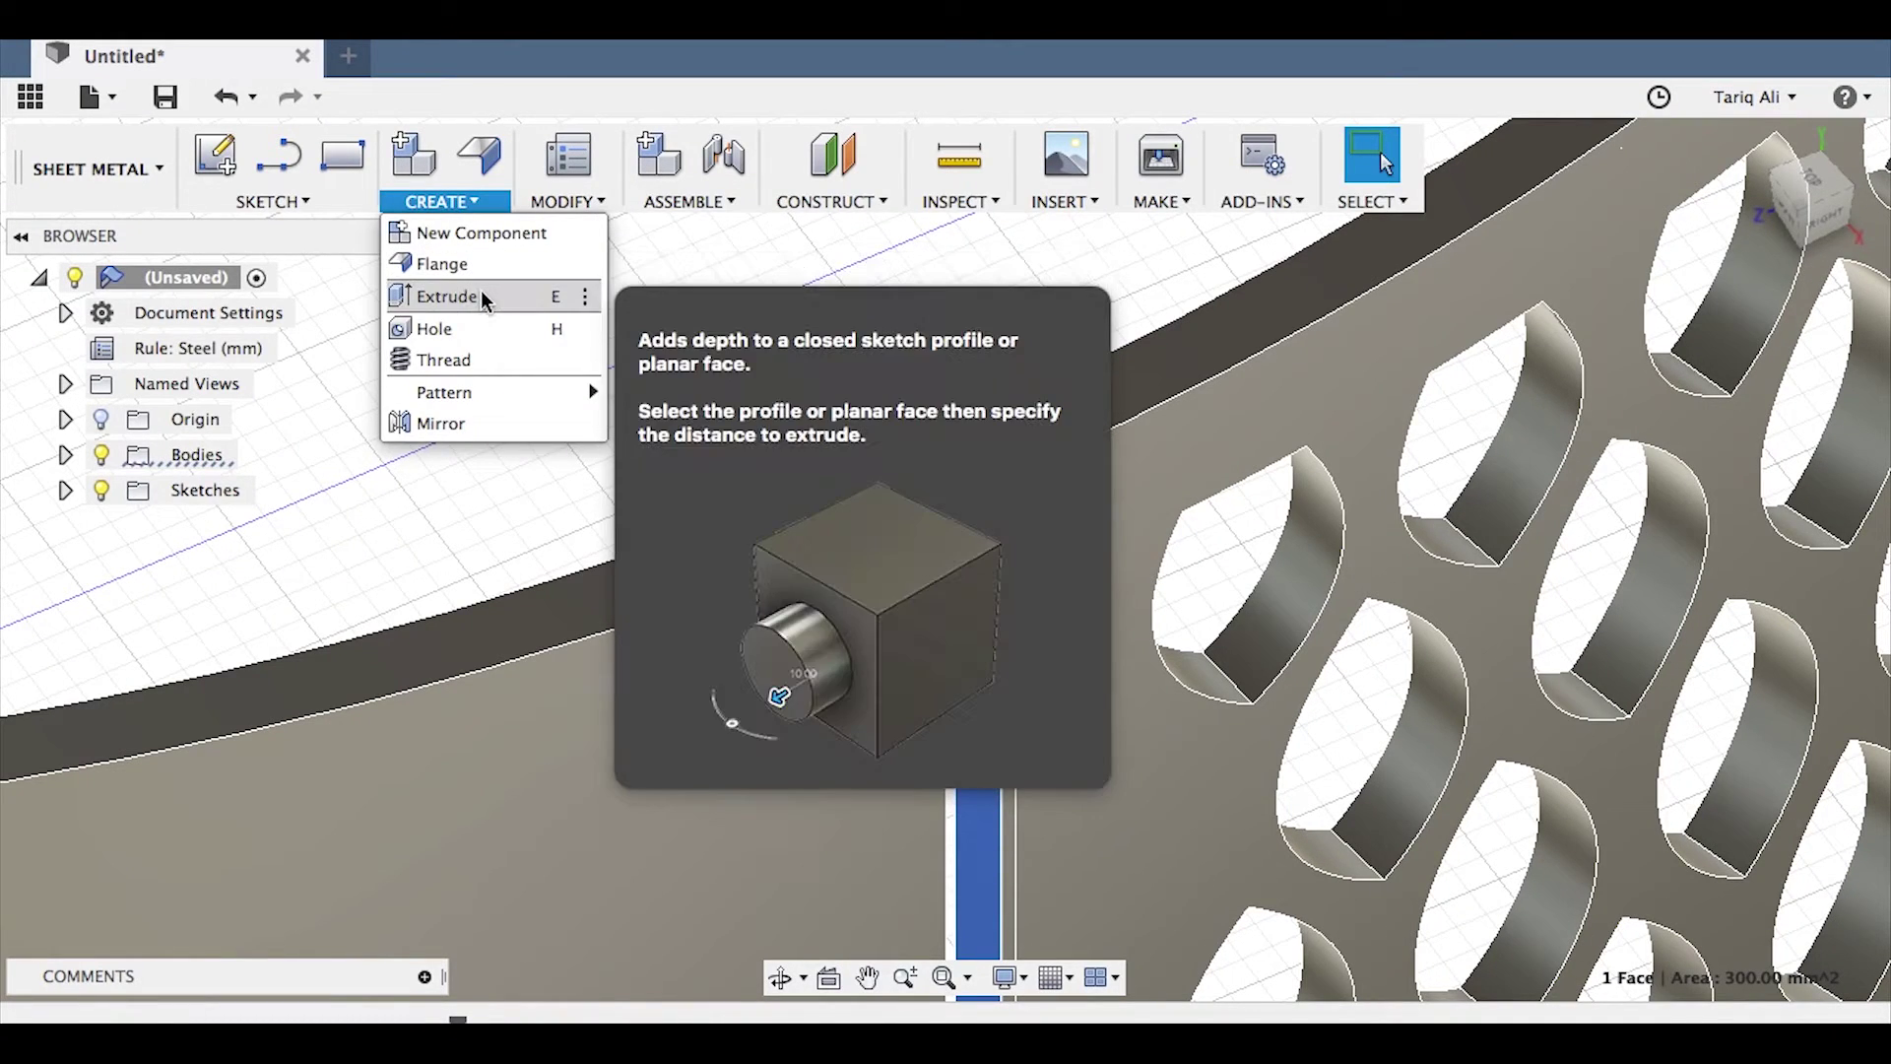
{"action": "left_click", "coordinate": [444, 276]}
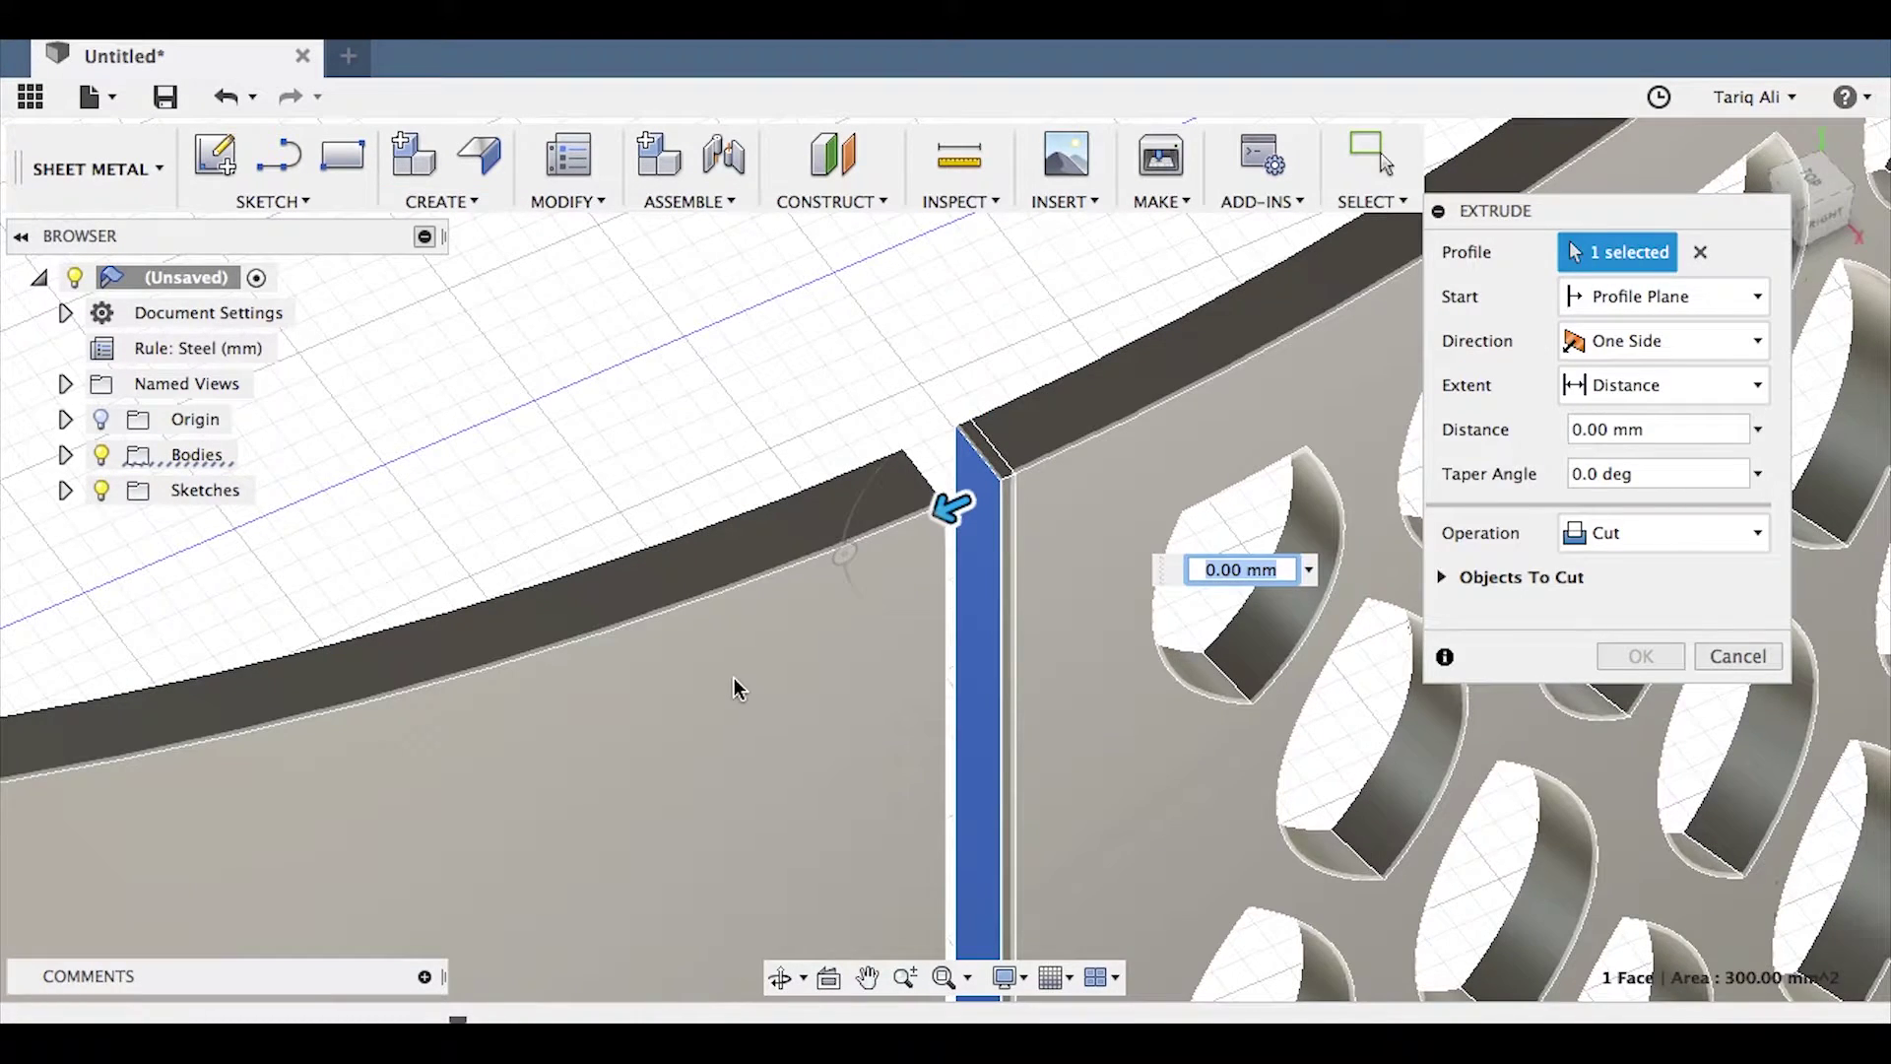
{"action": "middle_click_drag", "start_coordinate": [735, 678], "coordinate": [689, 631], "text": "shift"}
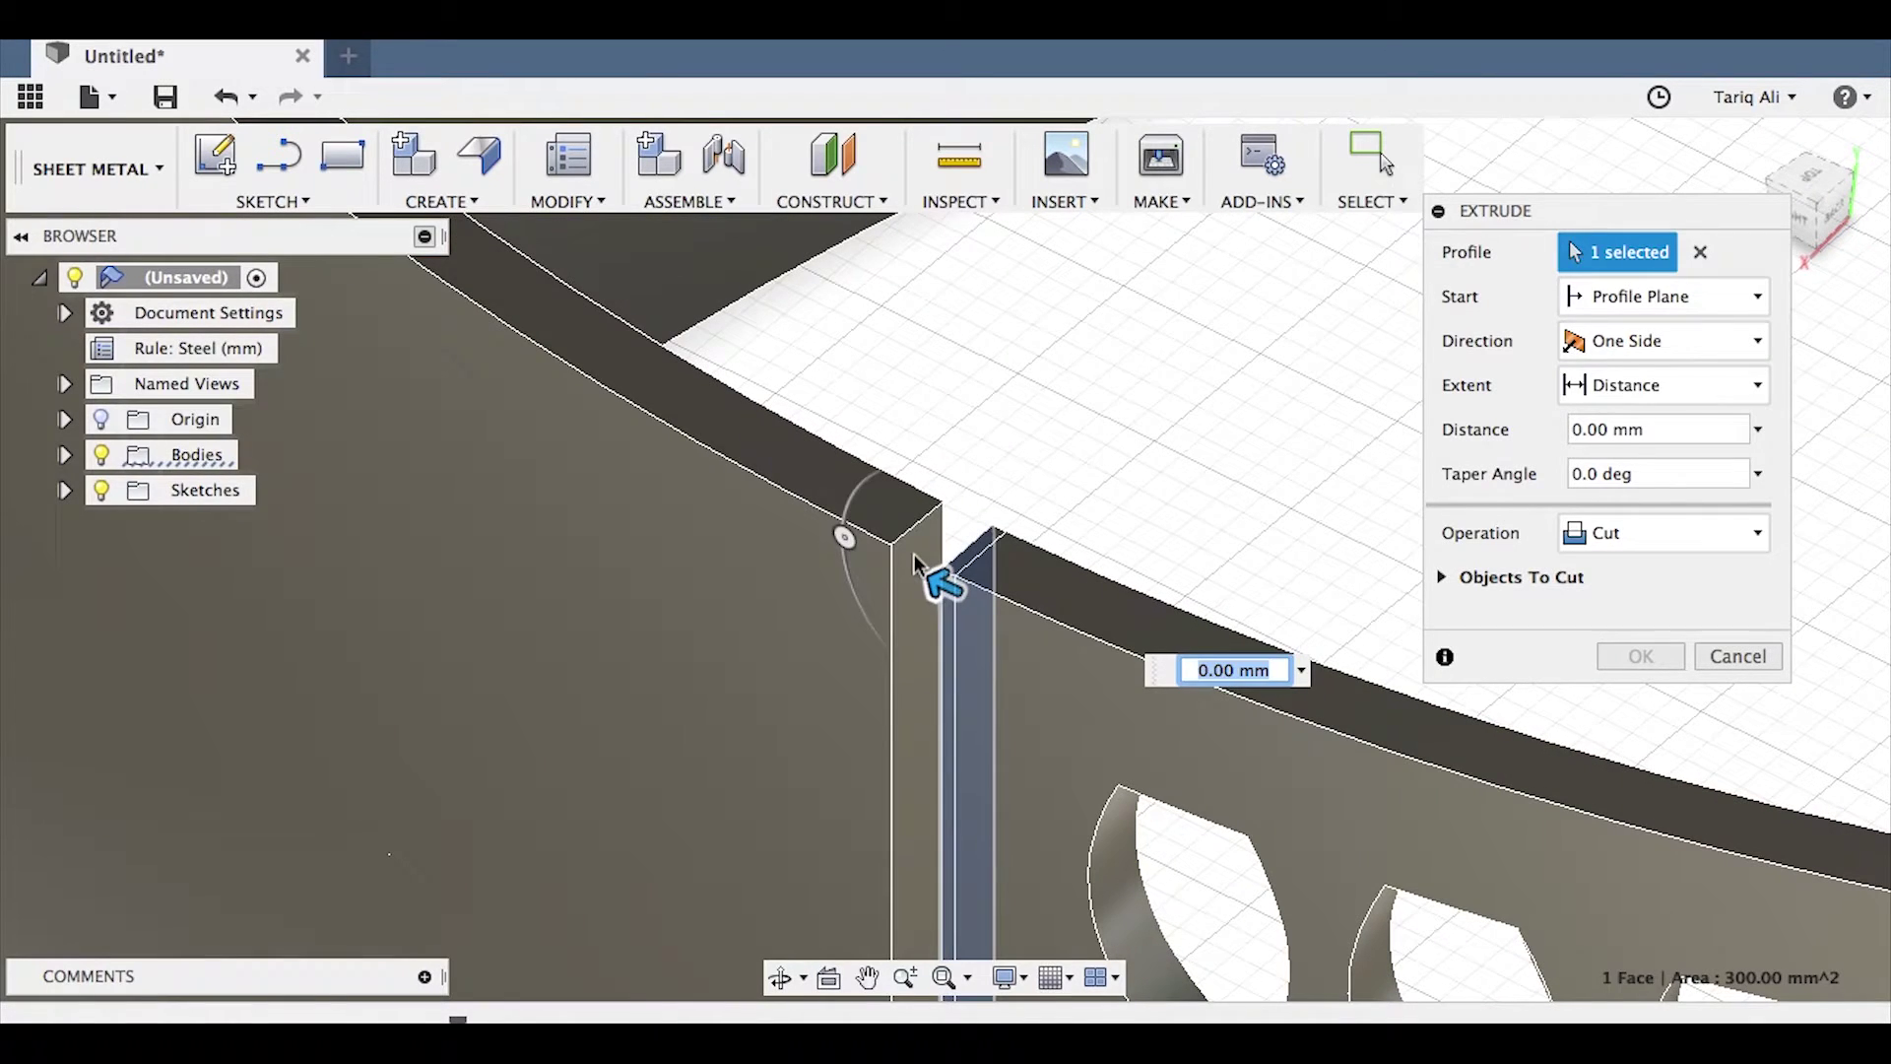
{"action": "left_click_drag", "start_coordinate": [914, 554], "coordinate": [872, 537]}
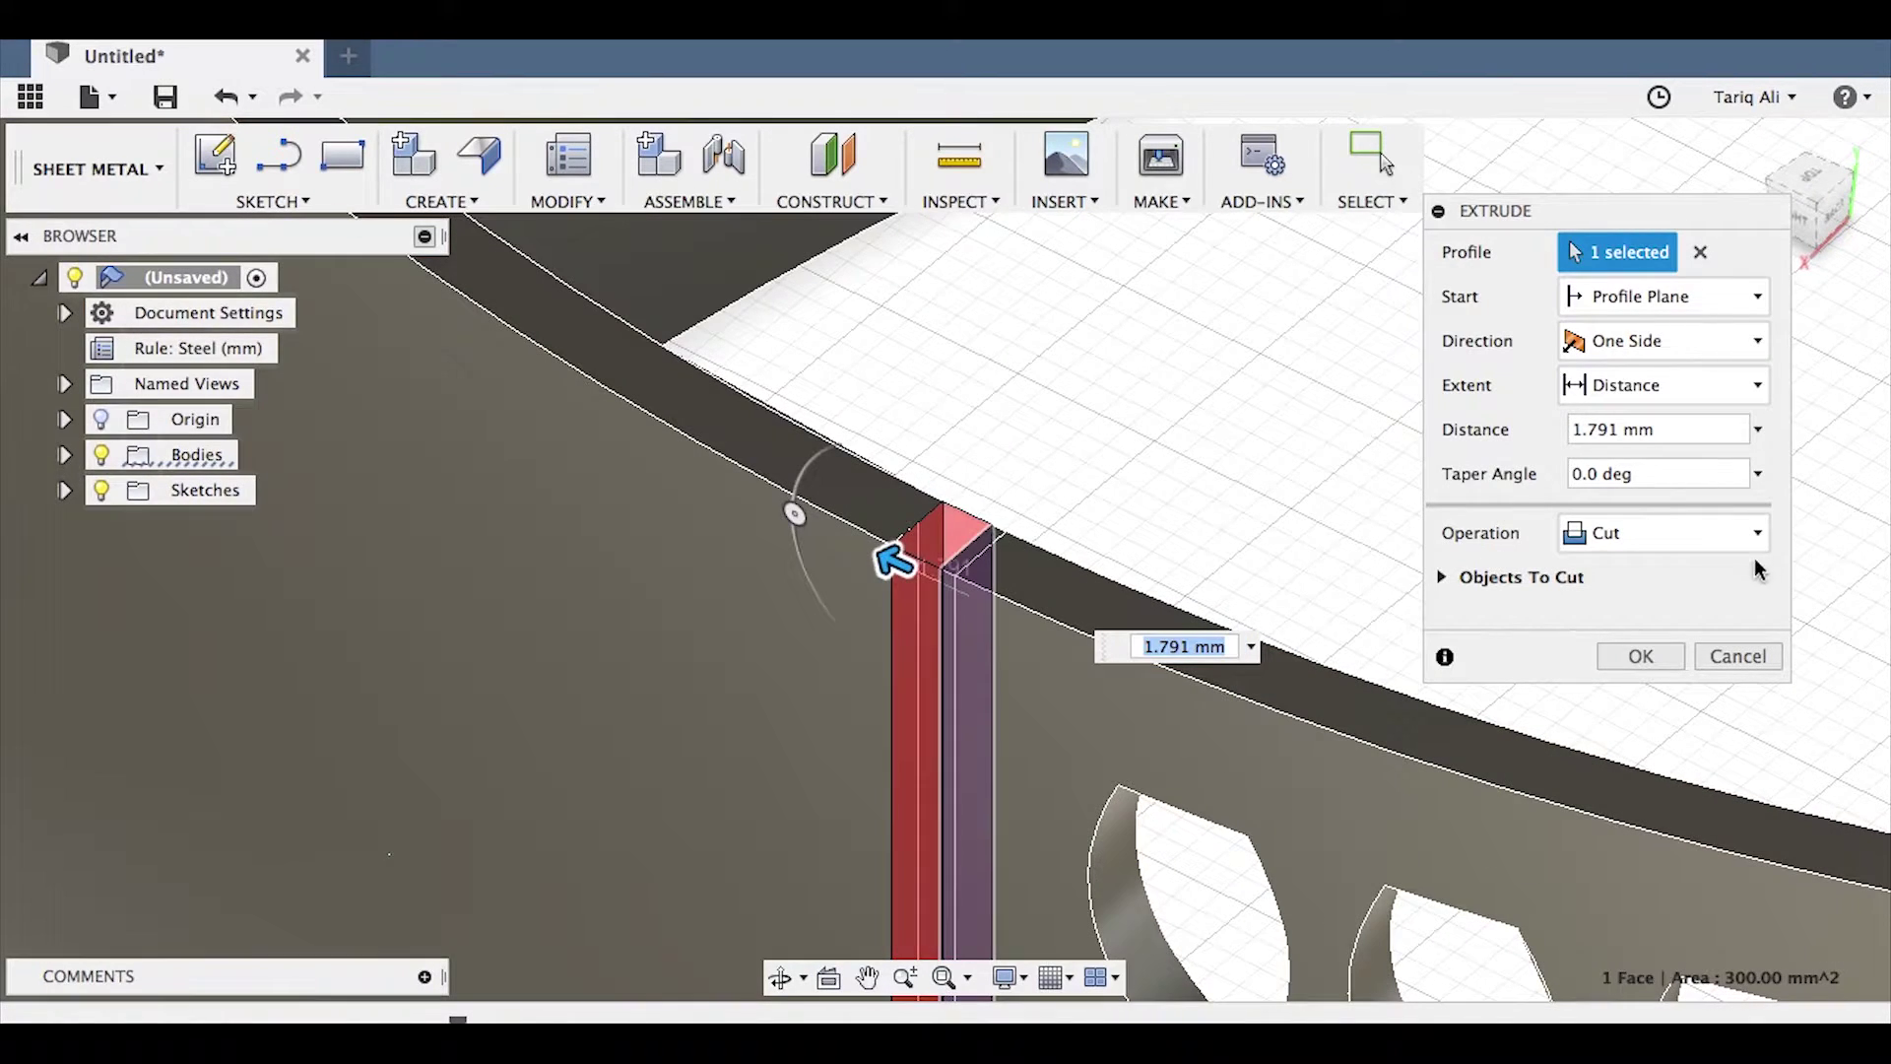
{"action": "left_click", "coordinate": [1757, 533]}
{"action": "left_click", "coordinate": [1604, 566]}
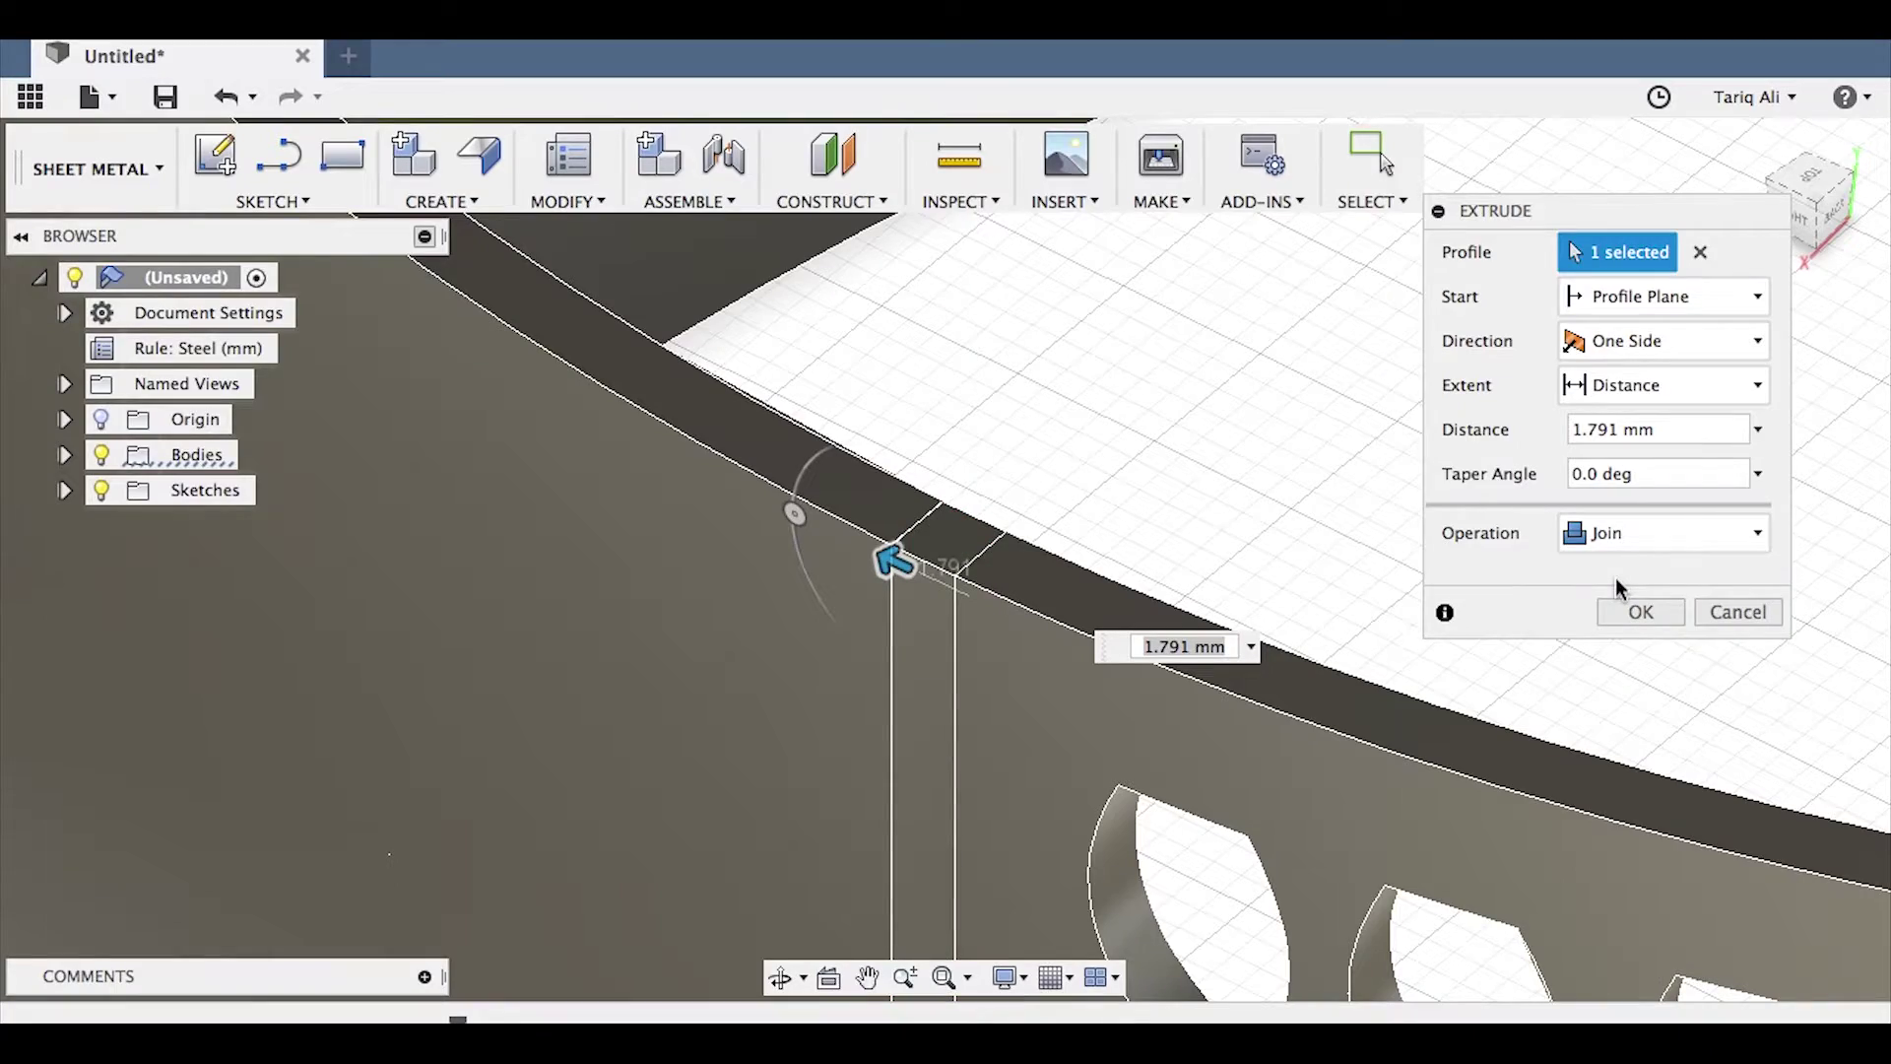
{"action": "left_click", "coordinate": [1637, 612]}
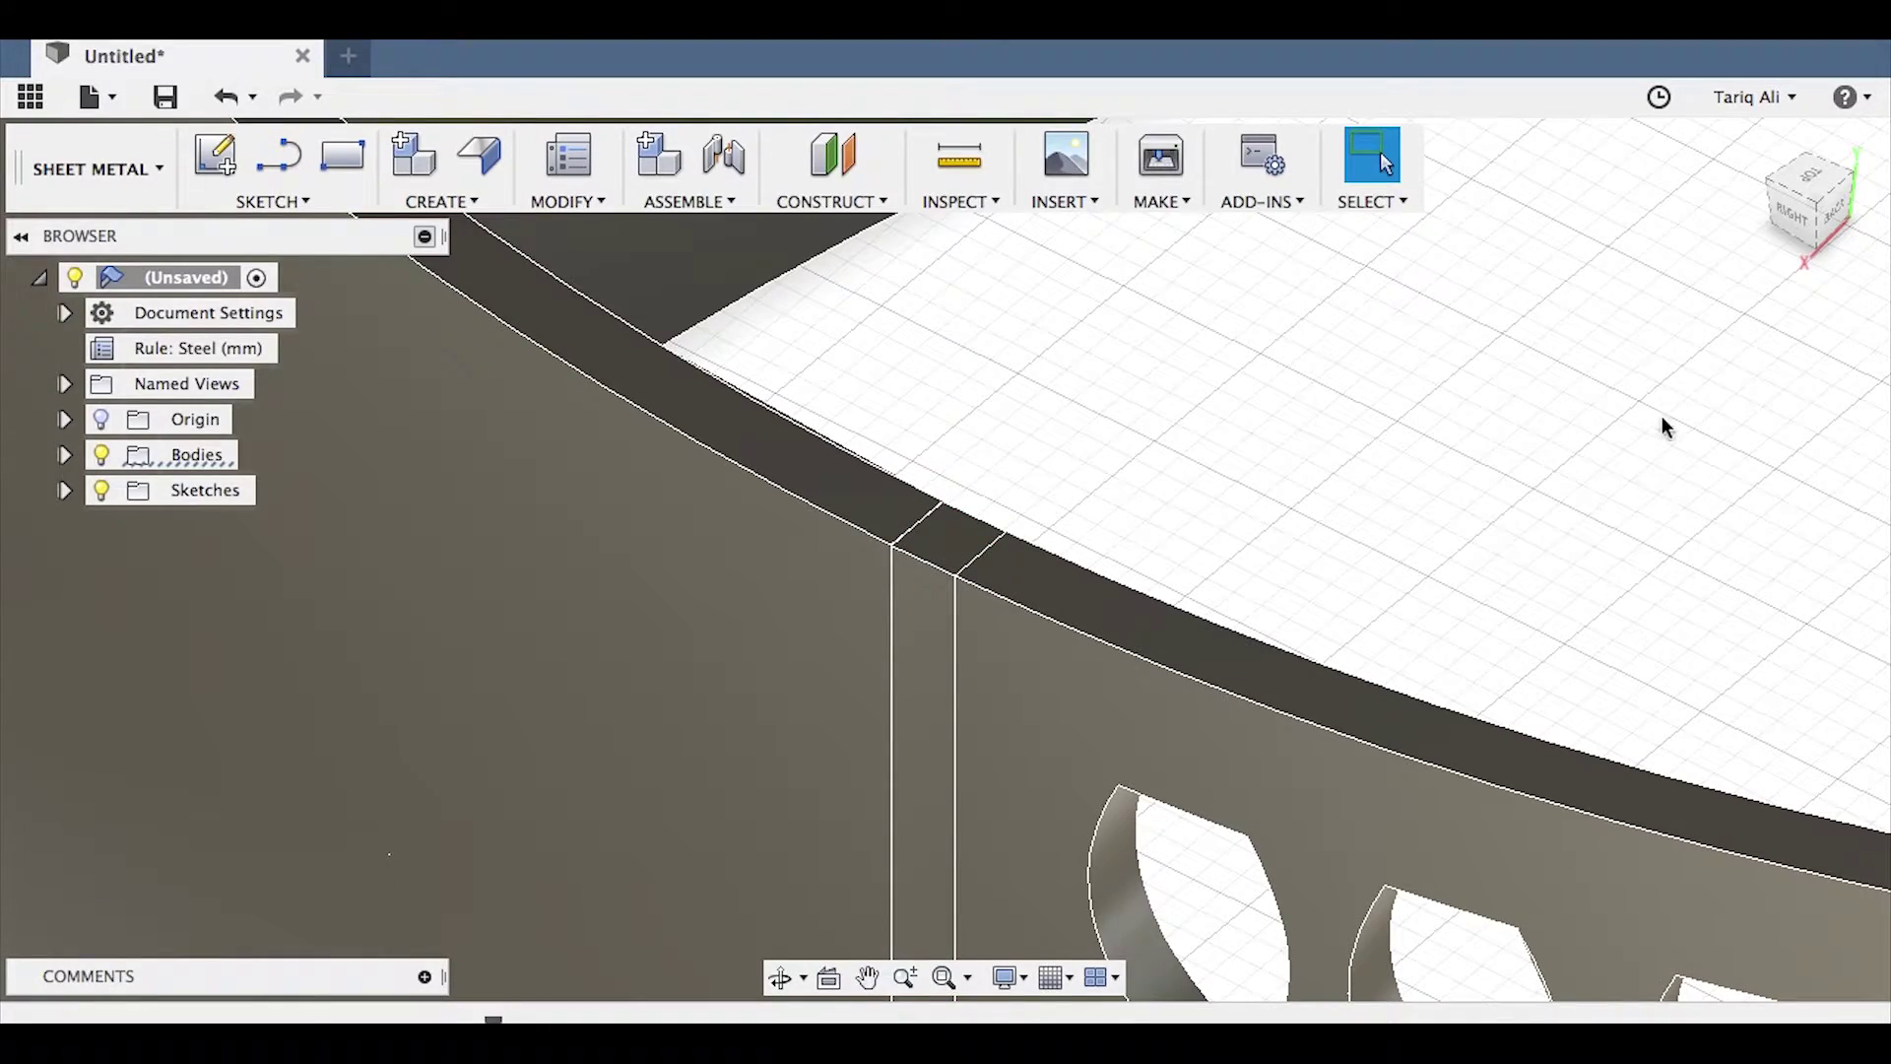
Step: Switch to the ViewCube's Bottom view and centre the cylinder's circular rim on screen
{"action": "left_click", "coordinate": [1752, 142]}
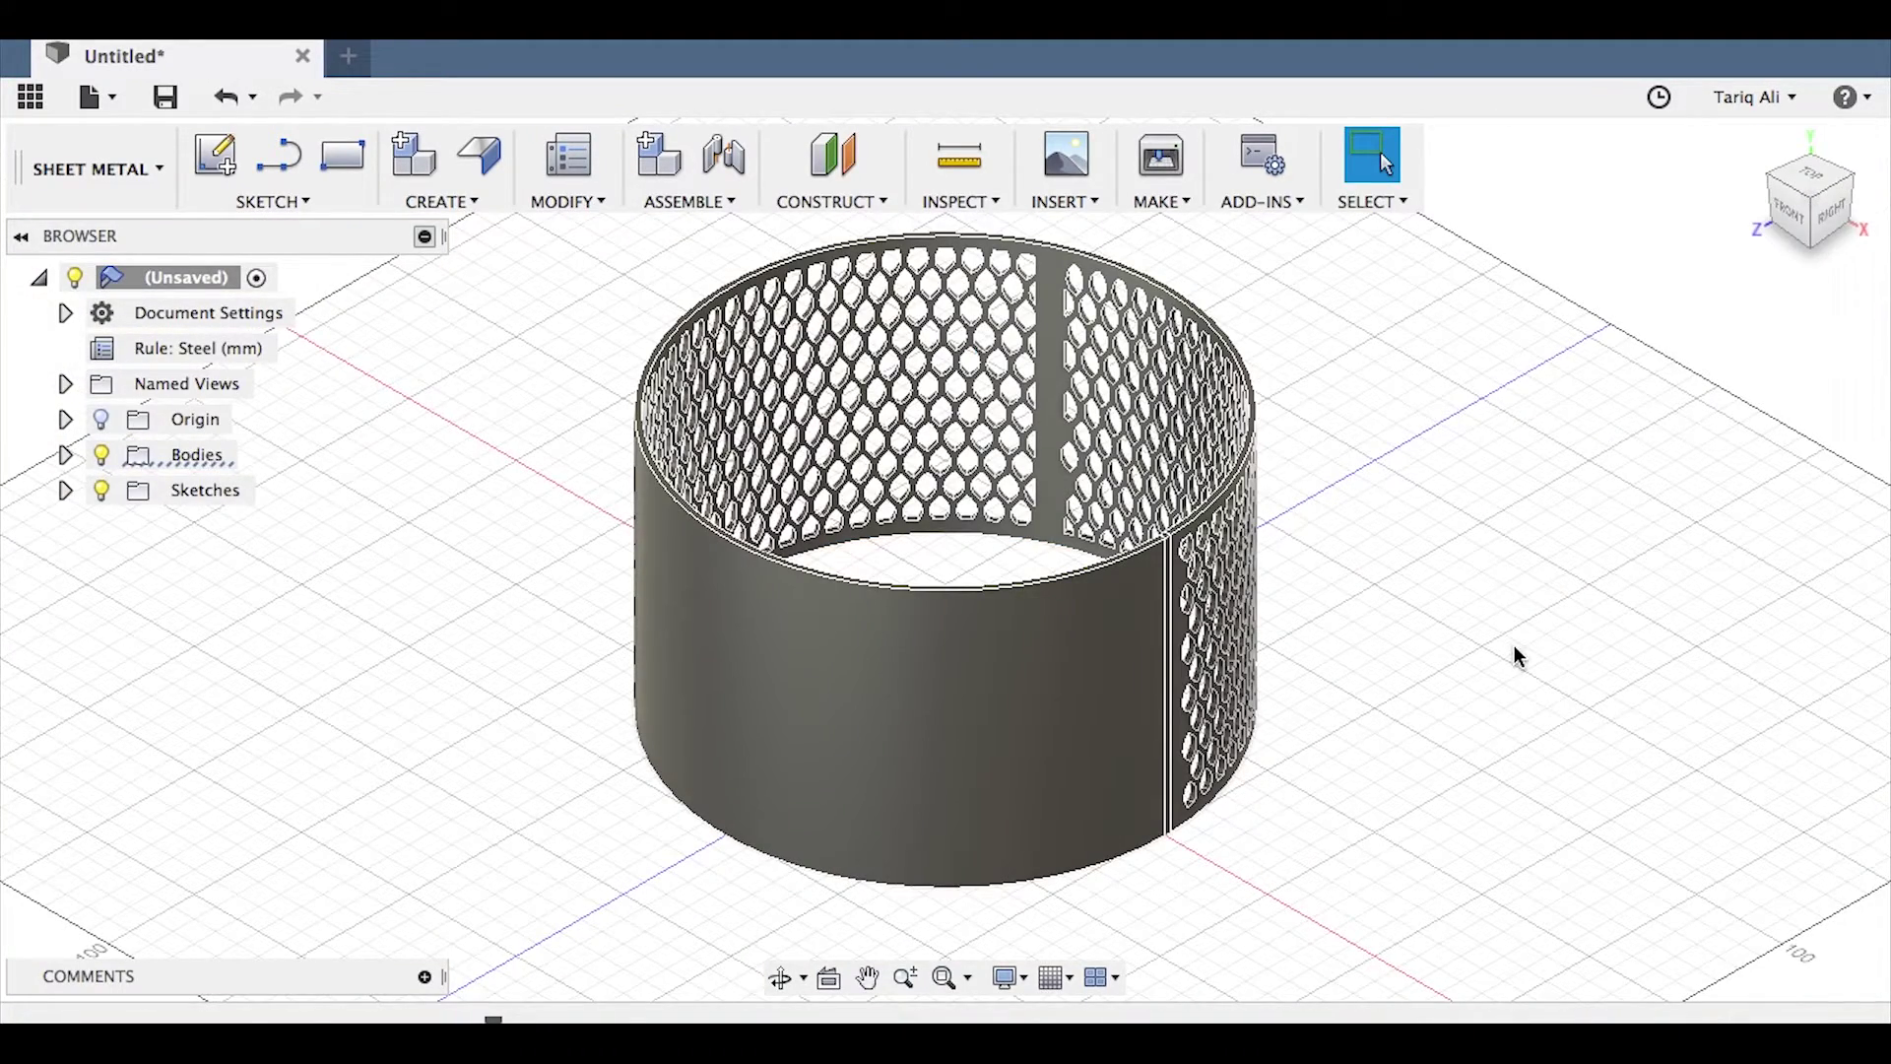
{"action": "middle_click_drag", "start_coordinate": [1519, 654], "coordinate": [1460, 721], "text": "shift"}
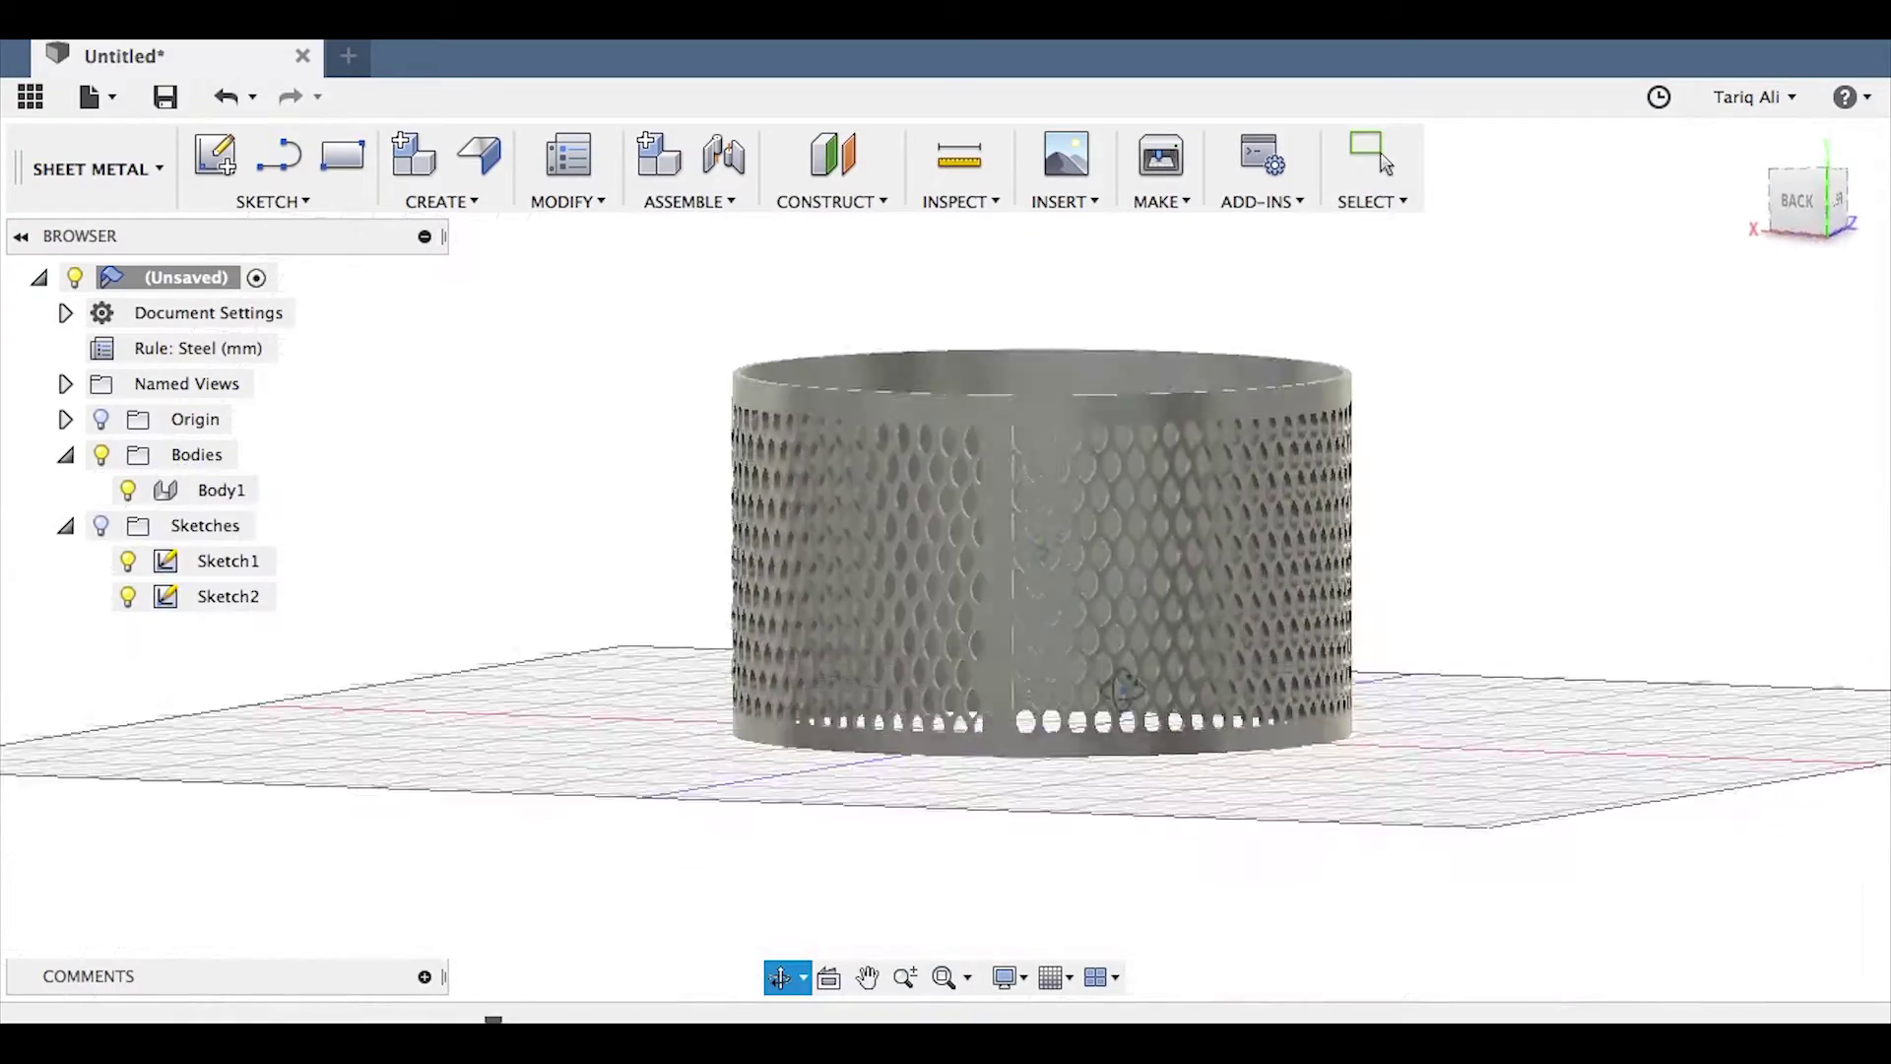
{"action": "mouse_move", "coordinate": [1123, 650]}
{"action": "middle_mouse_down", "text": "shift"}
{"action": "mouse_move", "coordinate": [1113, 578]}
{"action": "mouse_move", "coordinate": [1207, 699]}
{"action": "middle_mouse_up", "text": "shift"}
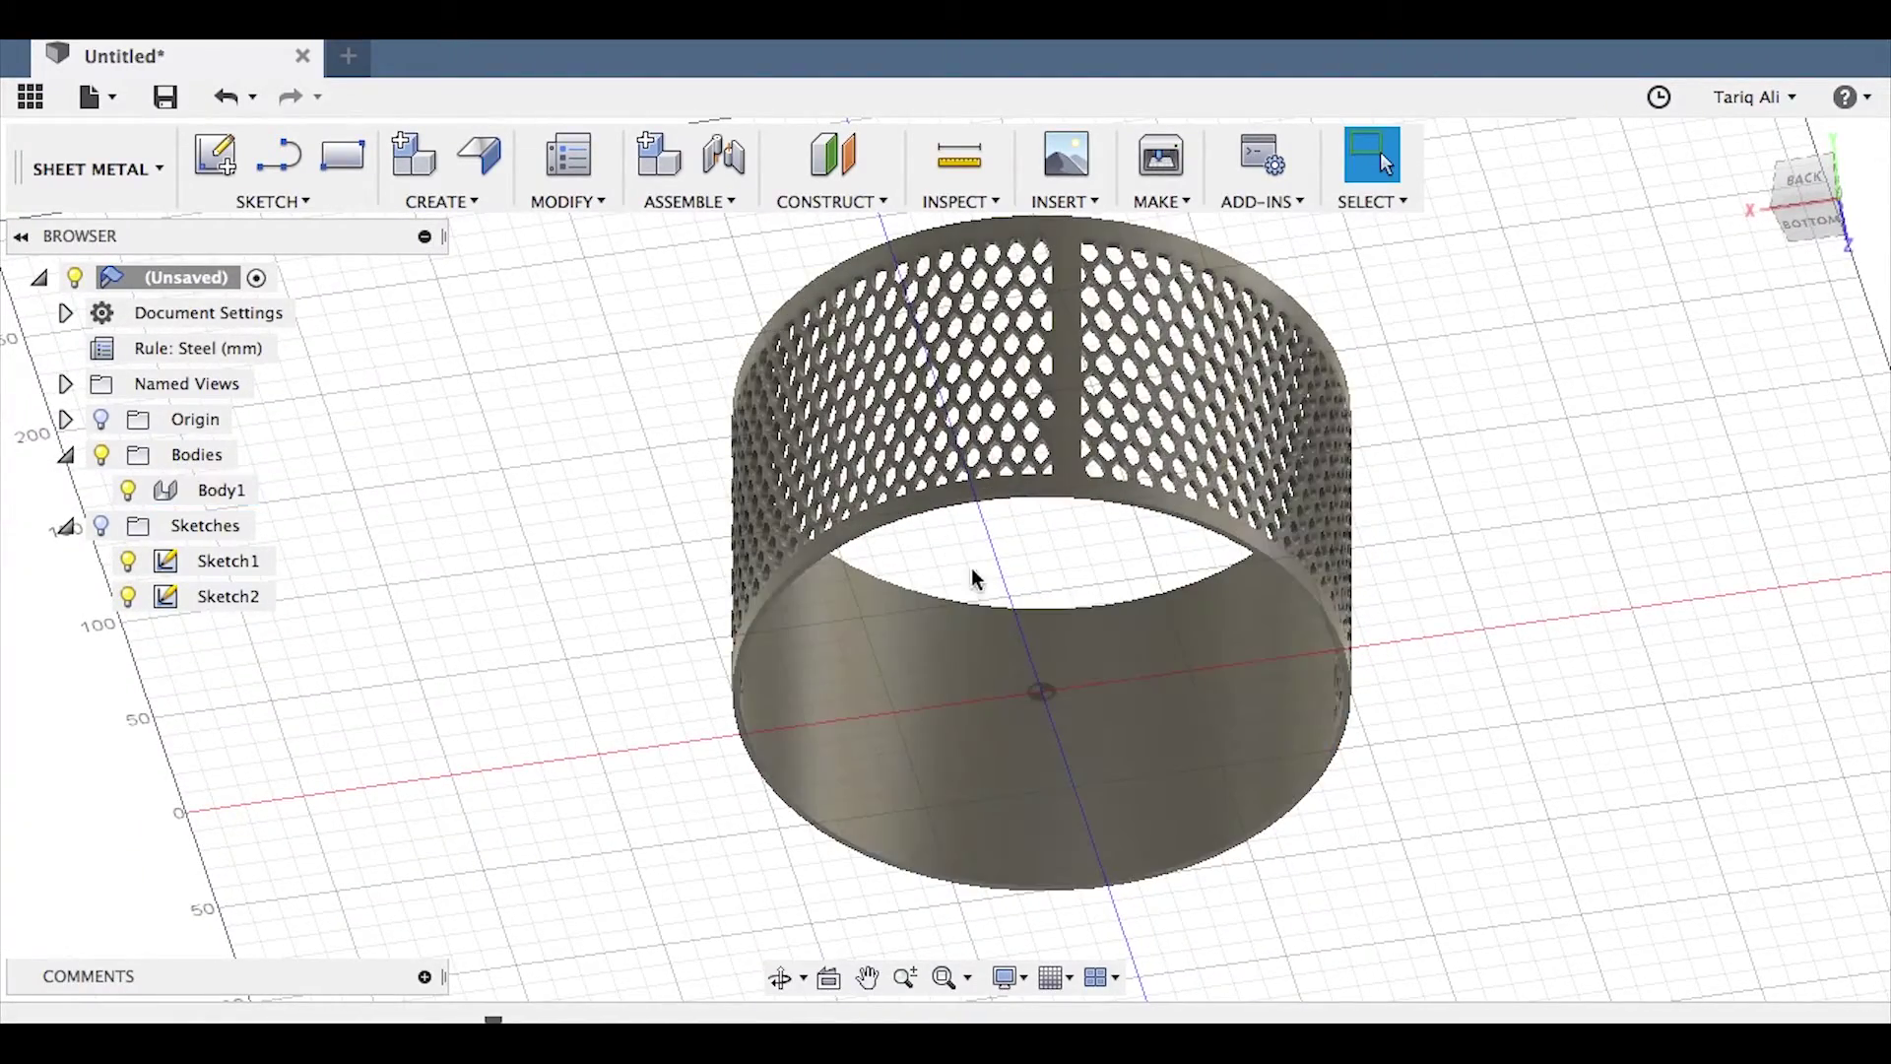
{"action": "middle_click_drag", "start_coordinate": [1428, 605], "coordinate": [1644, 552], "text": "shift"}
{"action": "left_click", "coordinate": [1808, 218]}
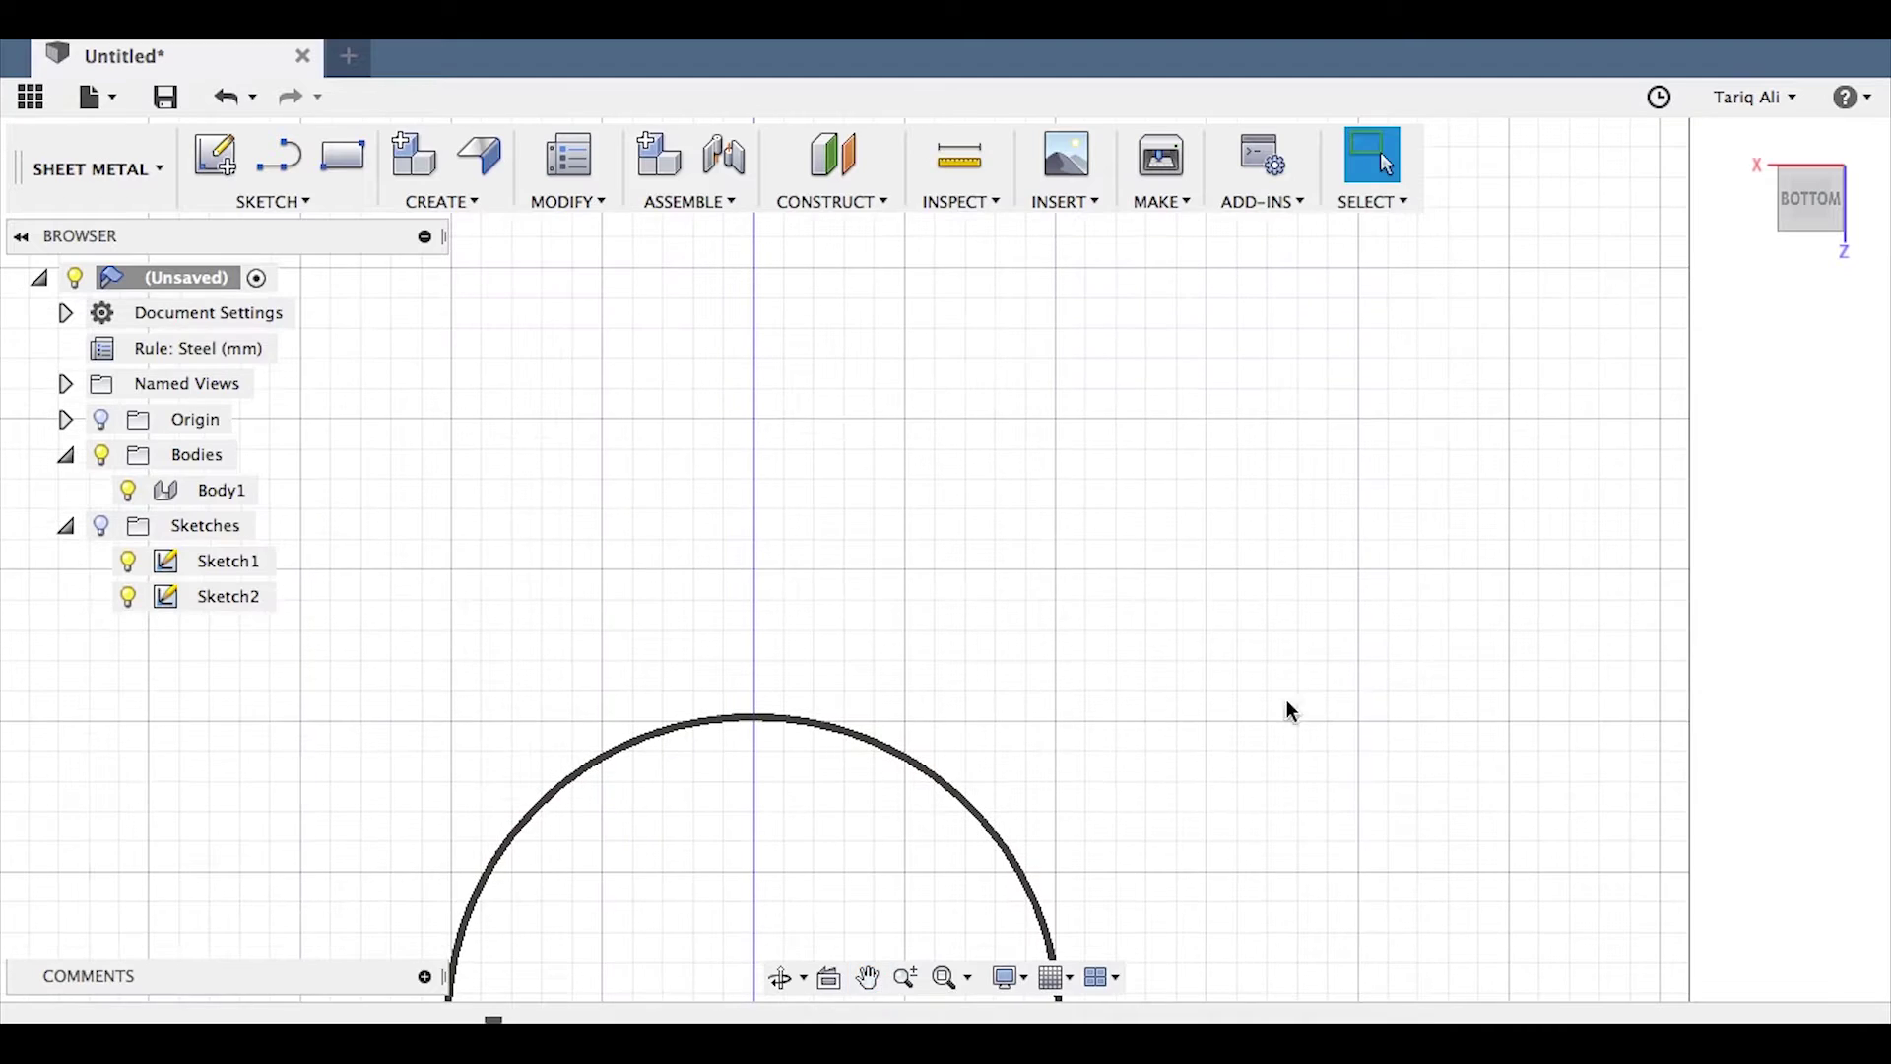
{"action": "middle_click_drag", "start_coordinate": [1288, 709], "coordinate": [1377, 563]}
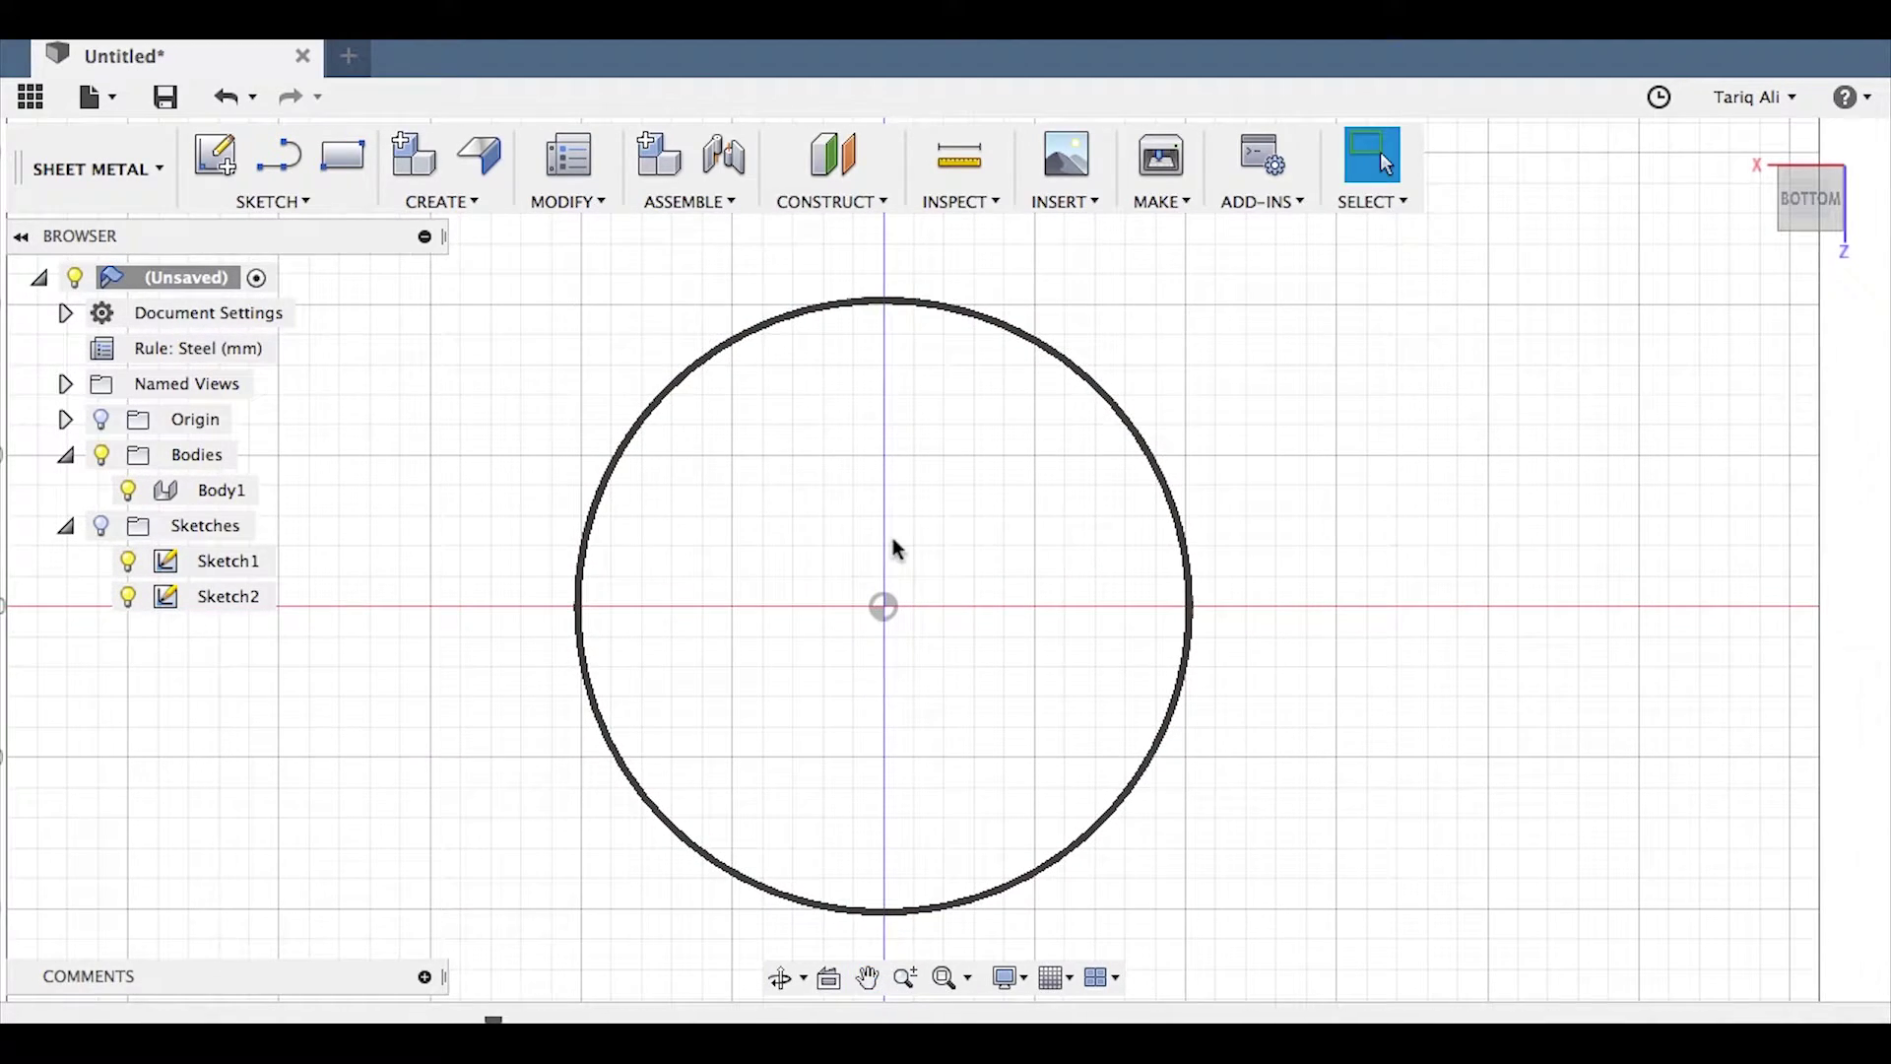
Step: Sketch a 205 mm center-diameter circle on the cylinder's bottom face, centred at the origin
{"action": "left_click", "coordinate": [457, 201]}
{"action": "left_click", "coordinate": [251, 202]}
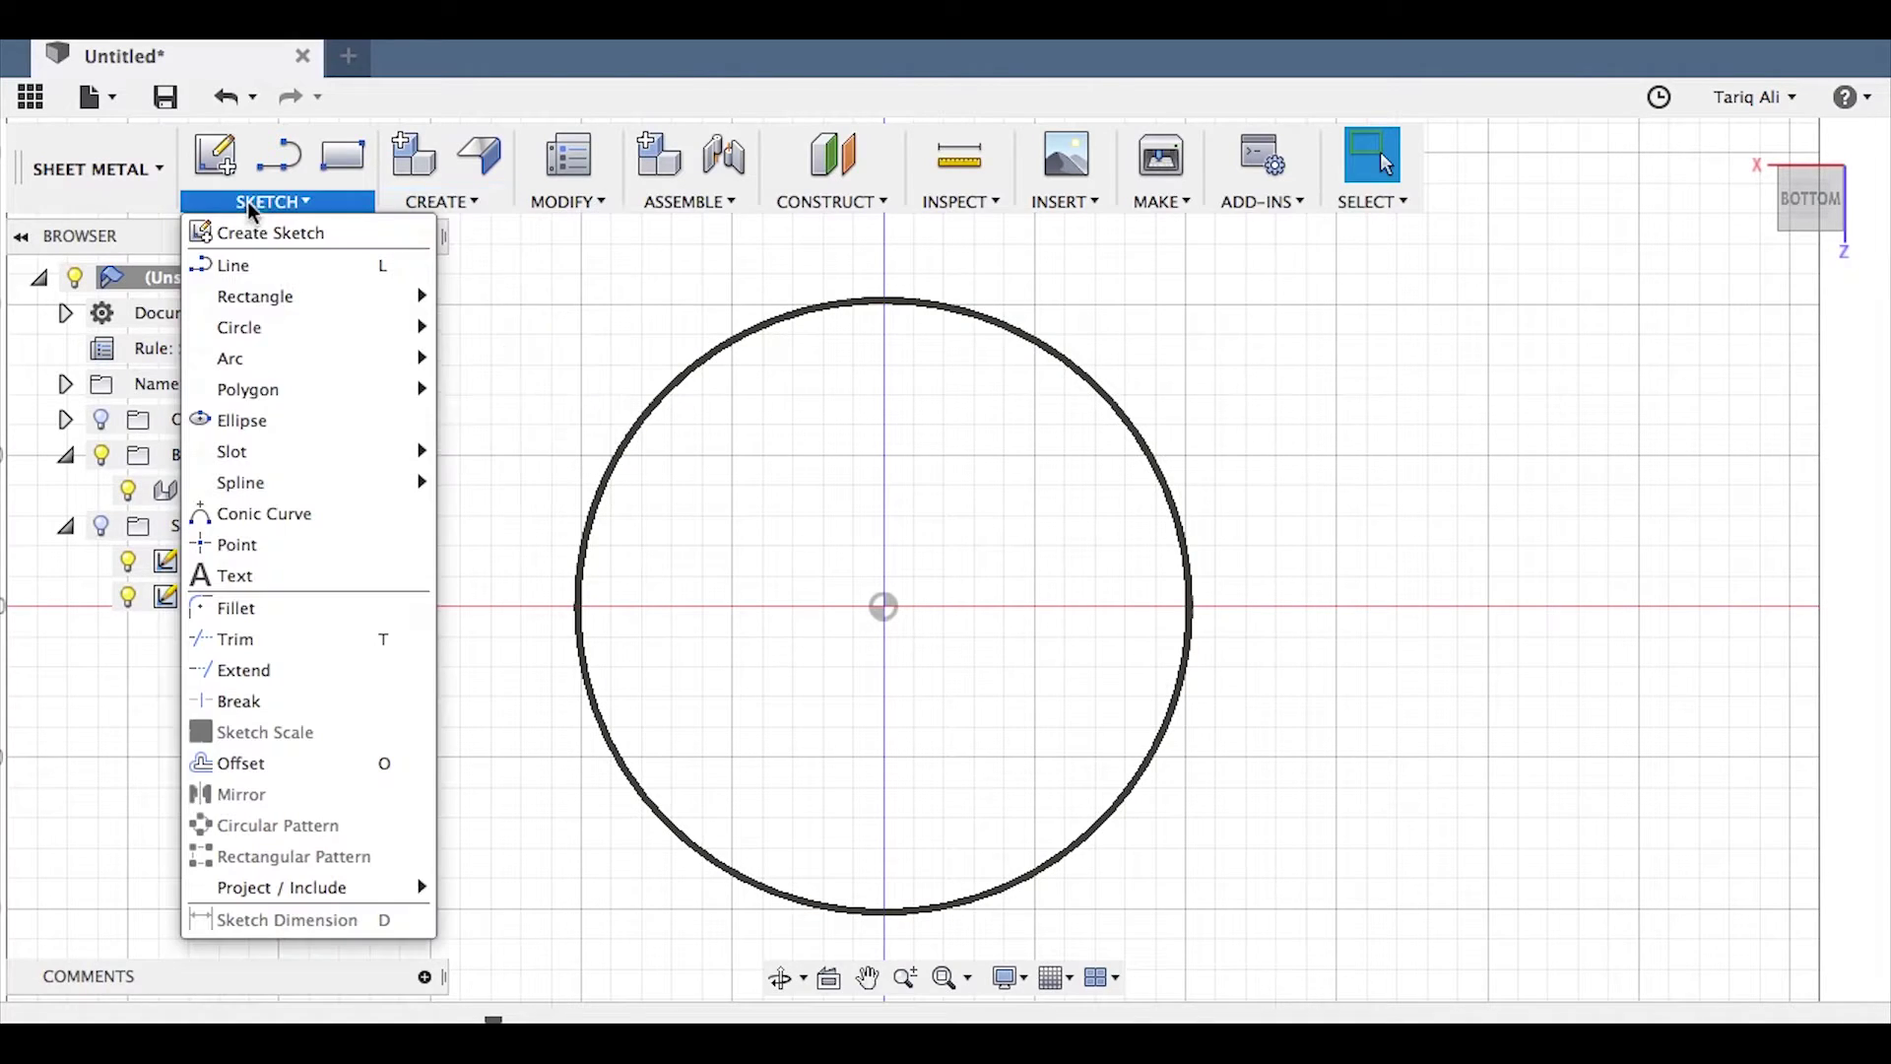
{"action": "mouse_move", "coordinate": [336, 335]}
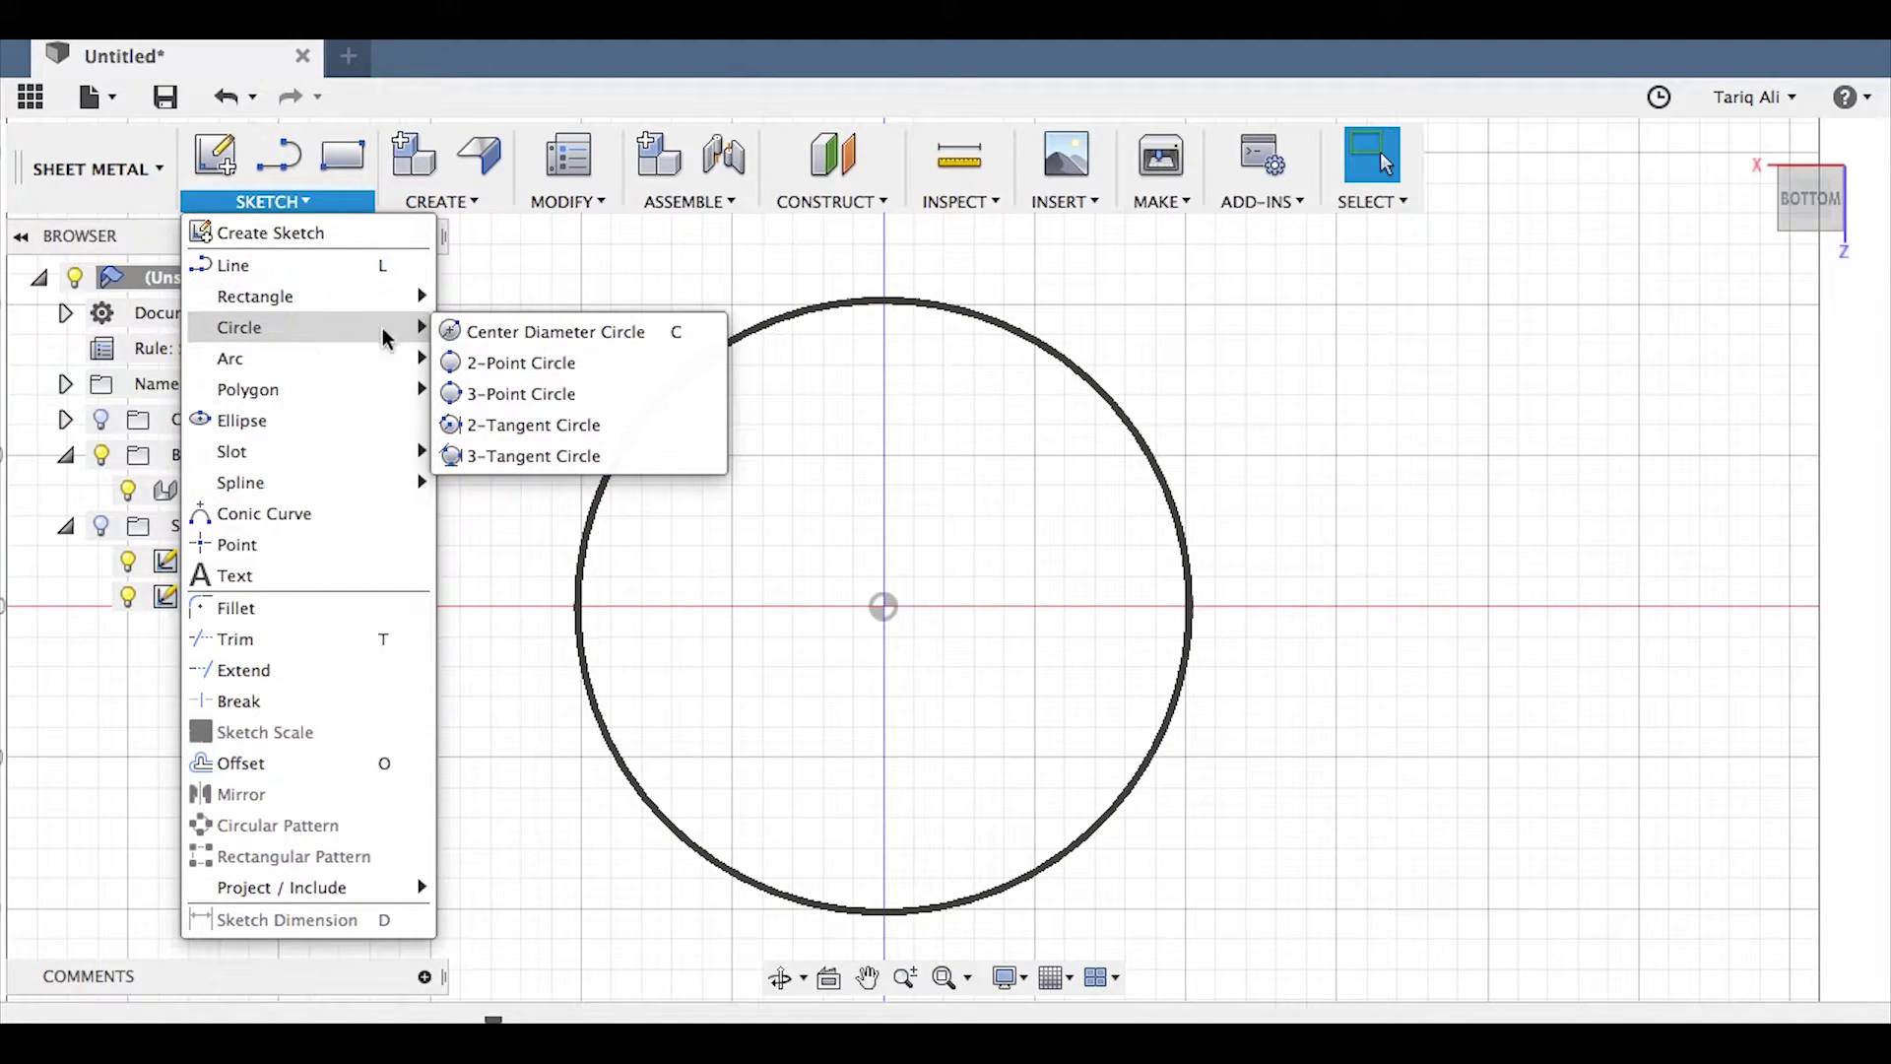
{"action": "left_click", "coordinate": [541, 331]}
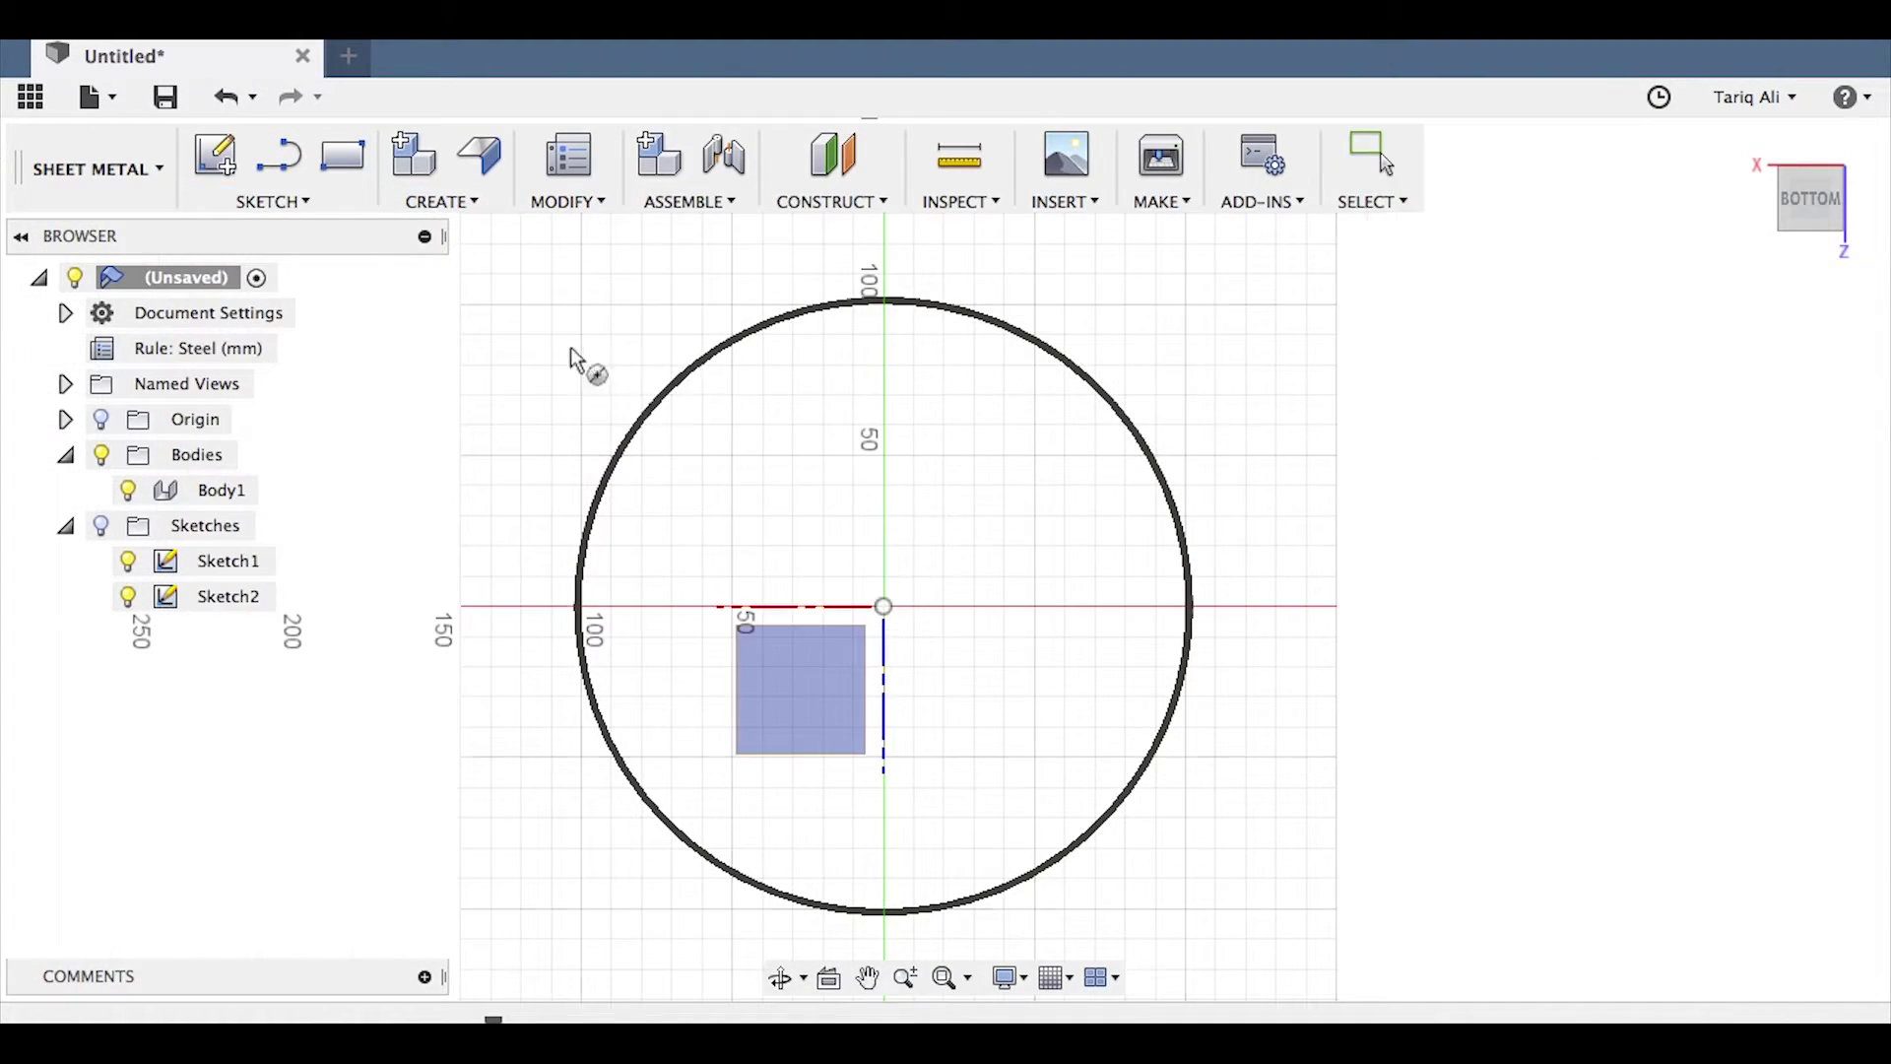
{"action": "left_click", "coordinate": [827, 687]}
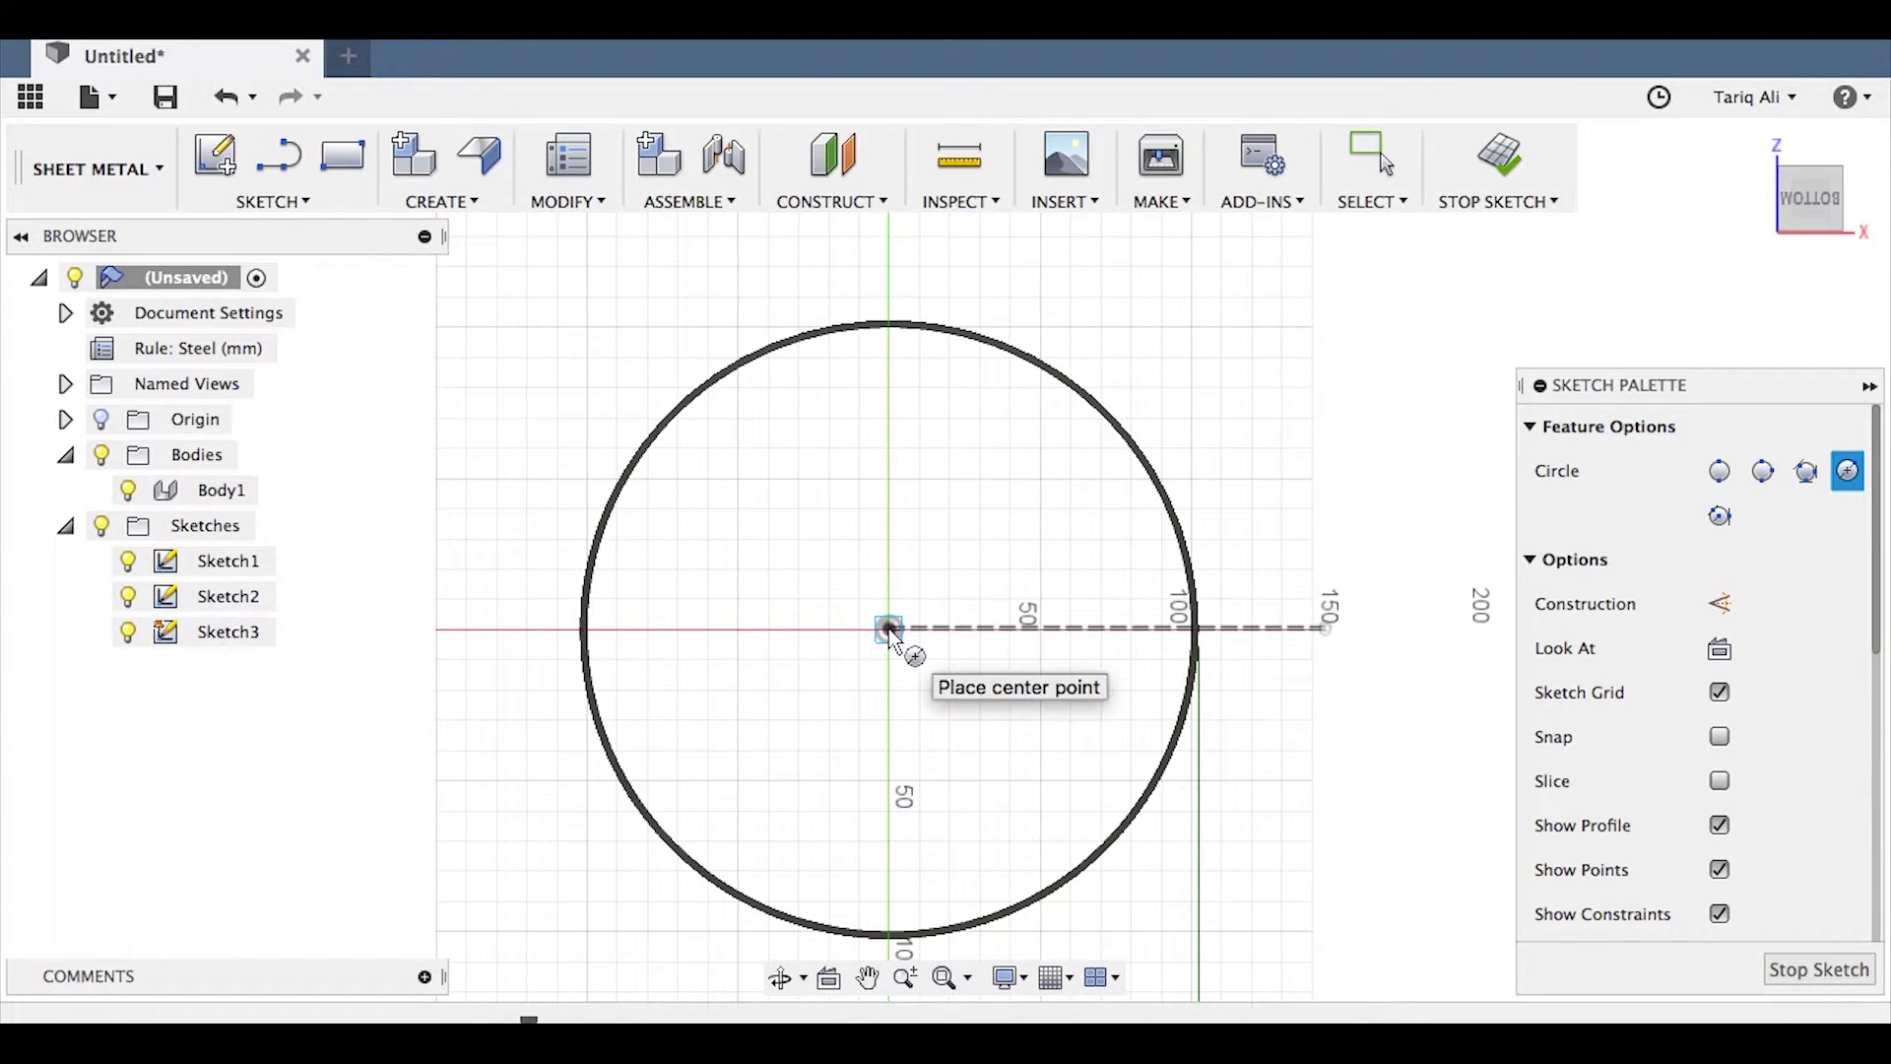
{"action": "left_click", "coordinate": [890, 629]}
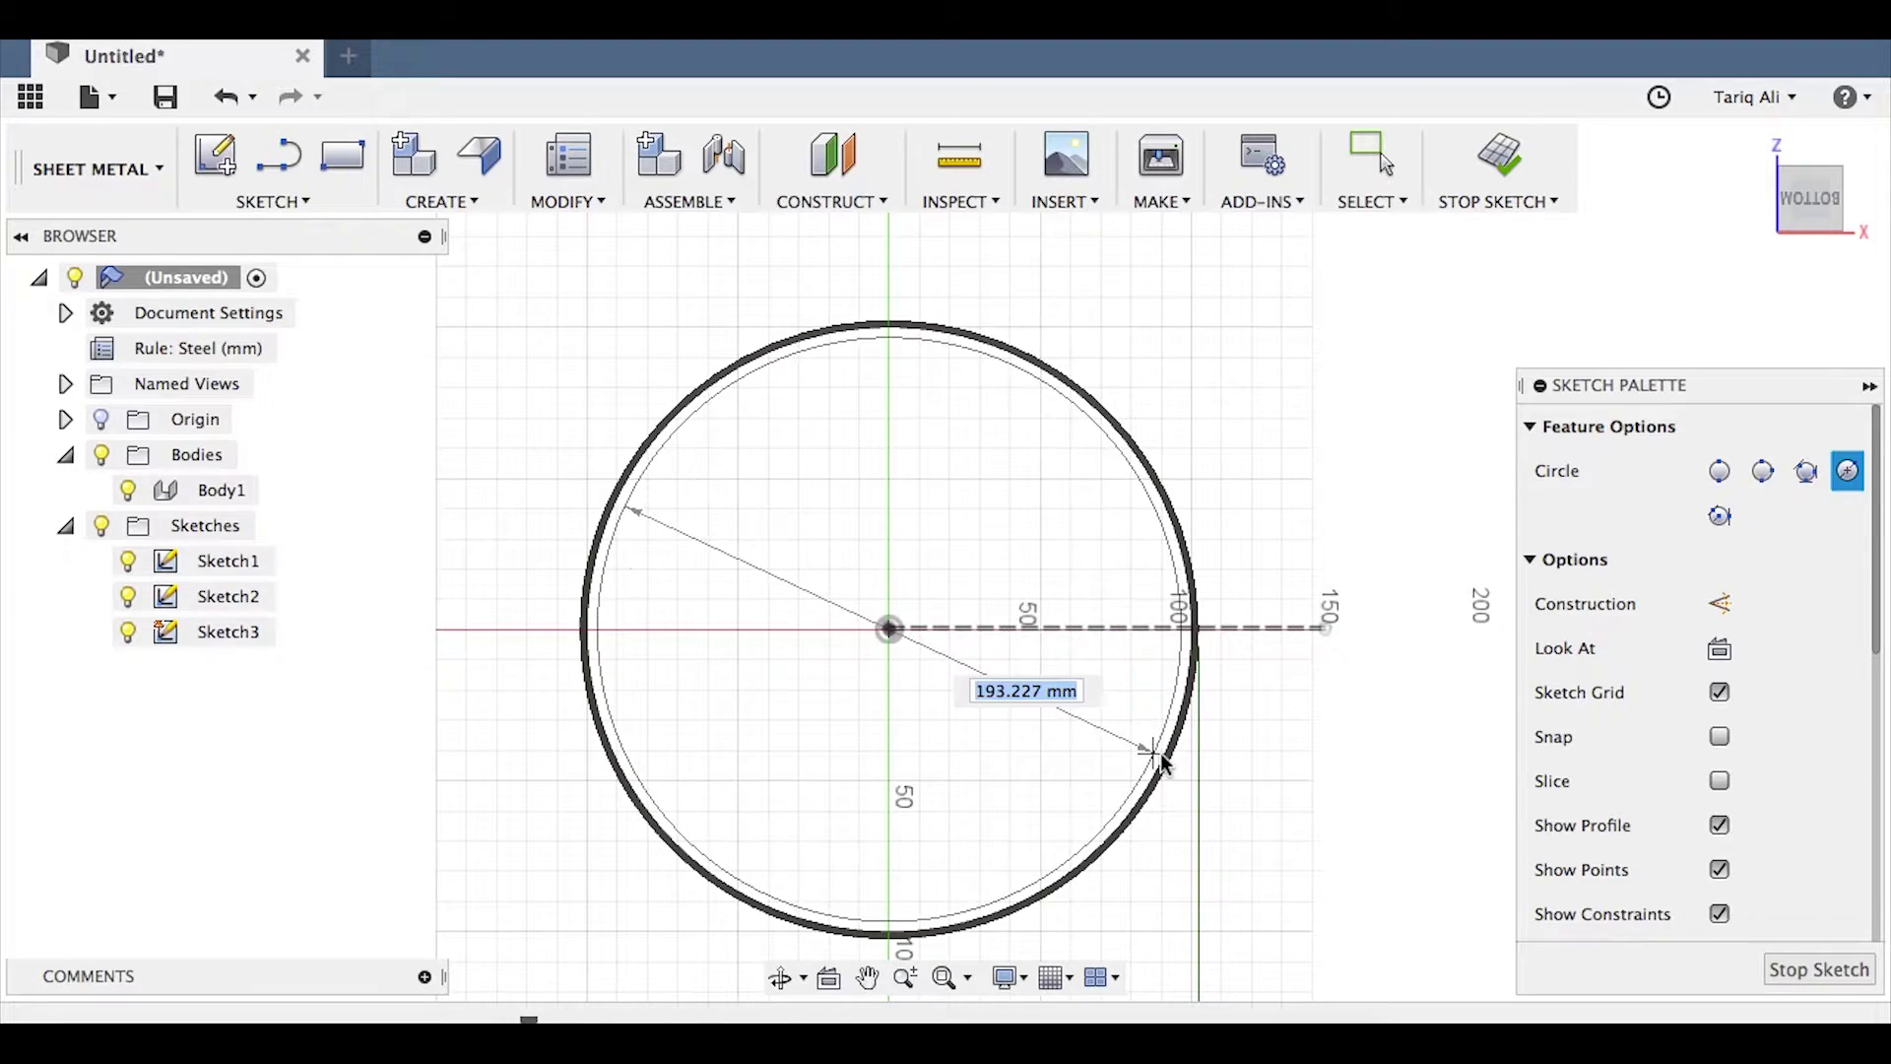
{"action": "left_click", "coordinate": [1176, 761]}
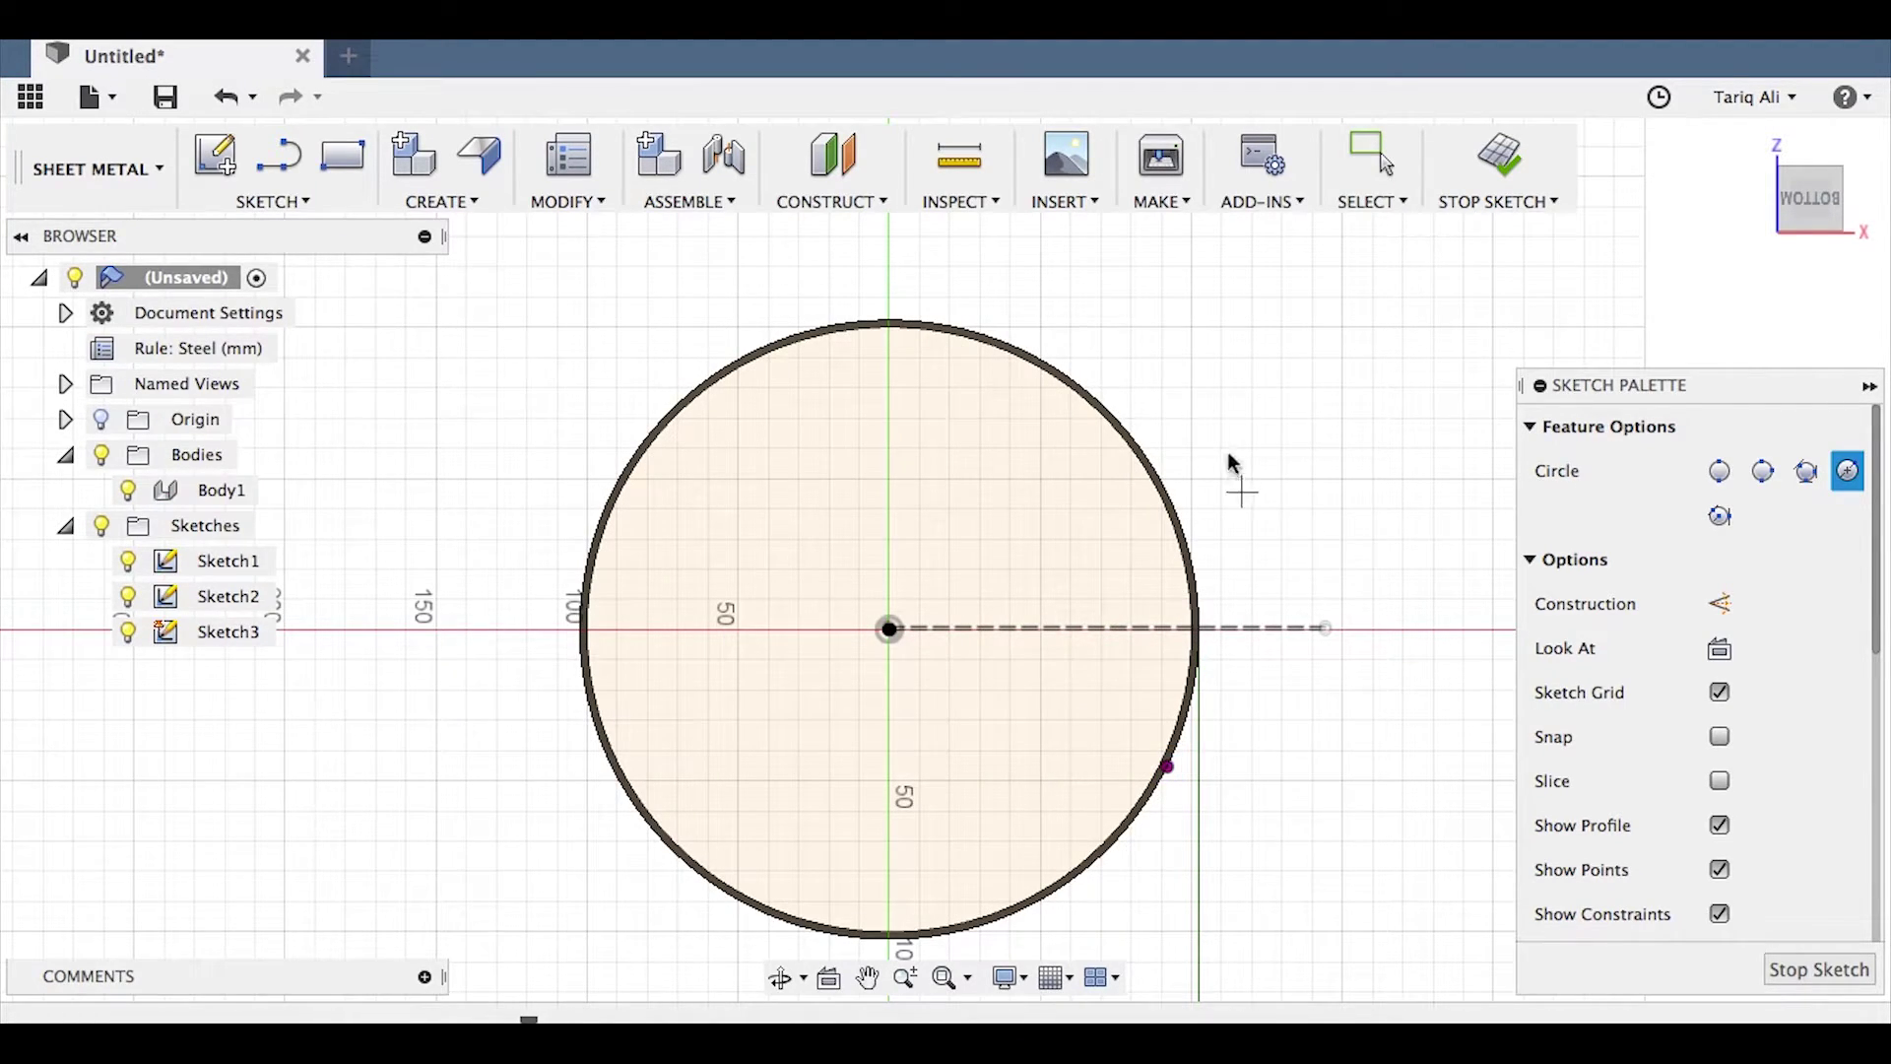
{"action": "mouse_move", "coordinate": [1199, 399]}
{"action": "middle_mouse_down", "text": "shift"}
{"action": "mouse_move", "coordinate": [1123, 511]}
{"action": "mouse_move", "coordinate": [1177, 789]}
{"action": "mouse_move", "coordinate": [1270, 552]}
{"action": "middle_mouse_up", "text": "shift"}
Step: Extrude the bottom circle profile 10 mm as a New Body
{"action": "left_click", "coordinate": [1374, 157]}
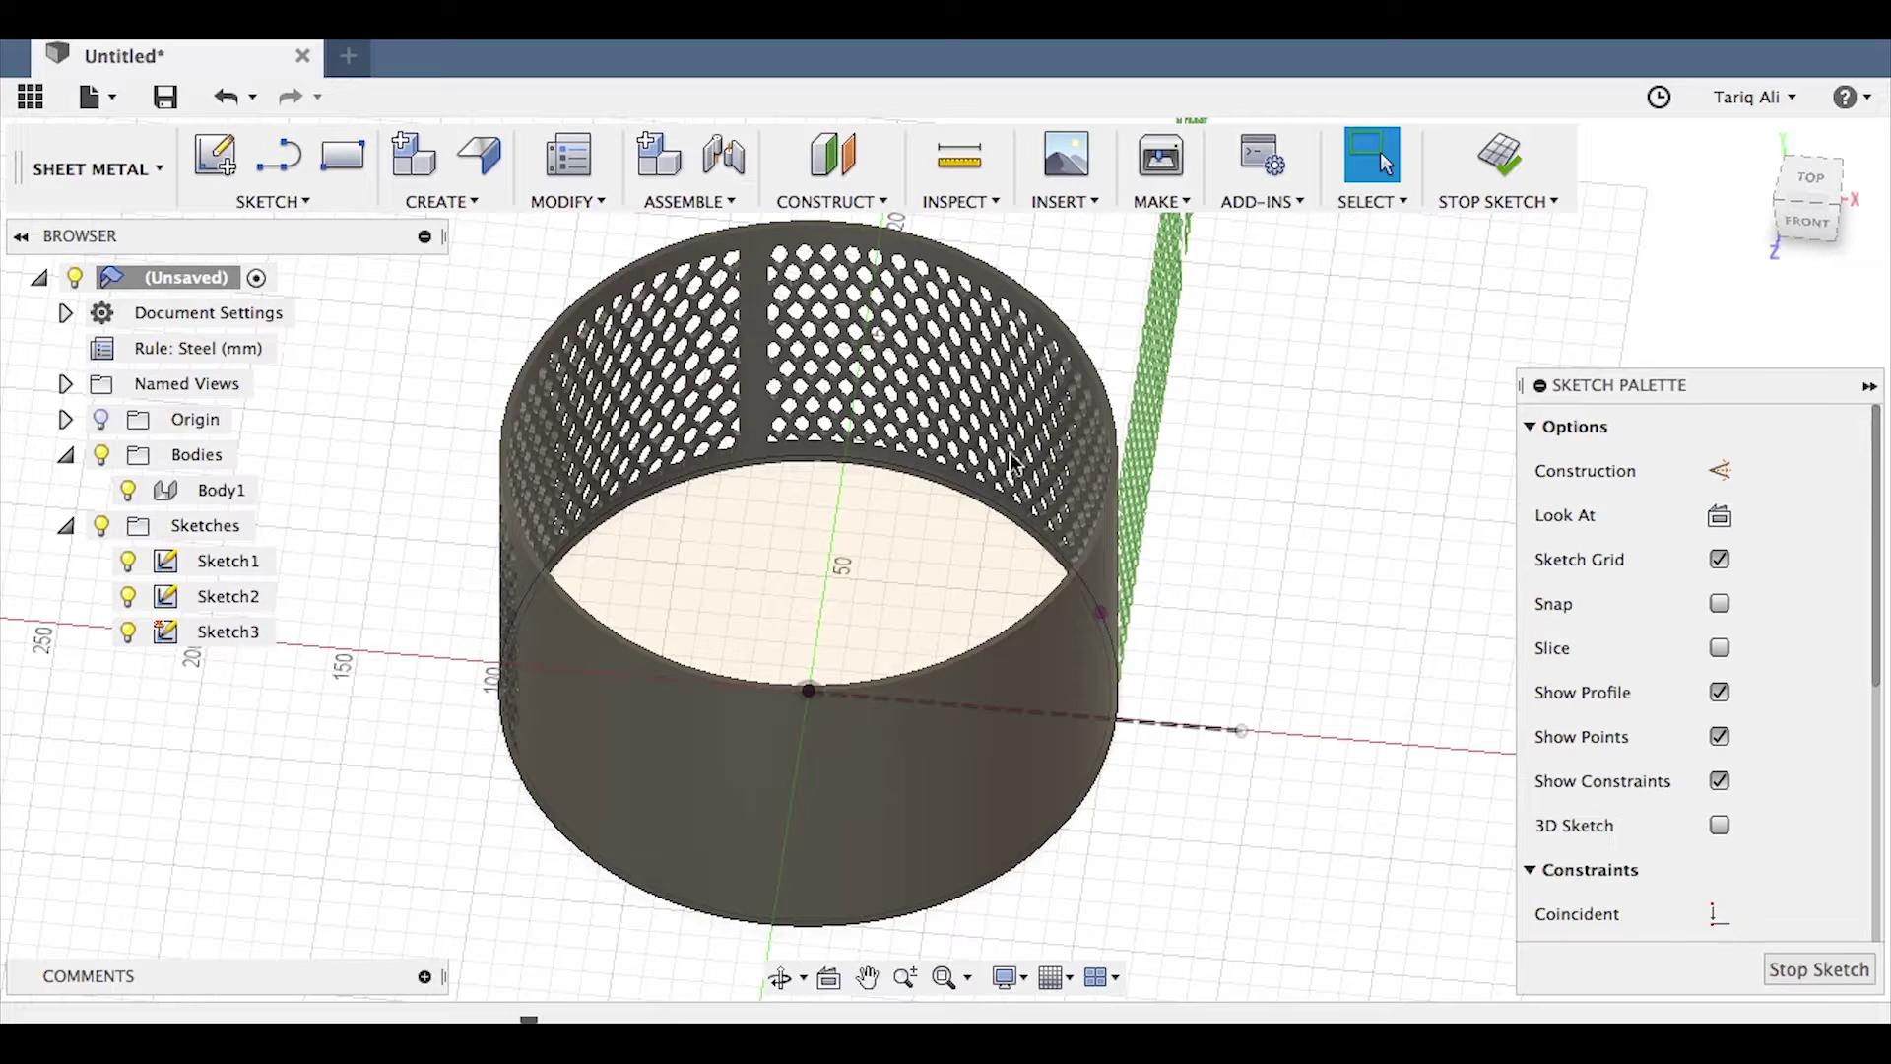
{"action": "left_click", "coordinate": [755, 581]}
{"action": "left_click", "coordinate": [441, 201]}
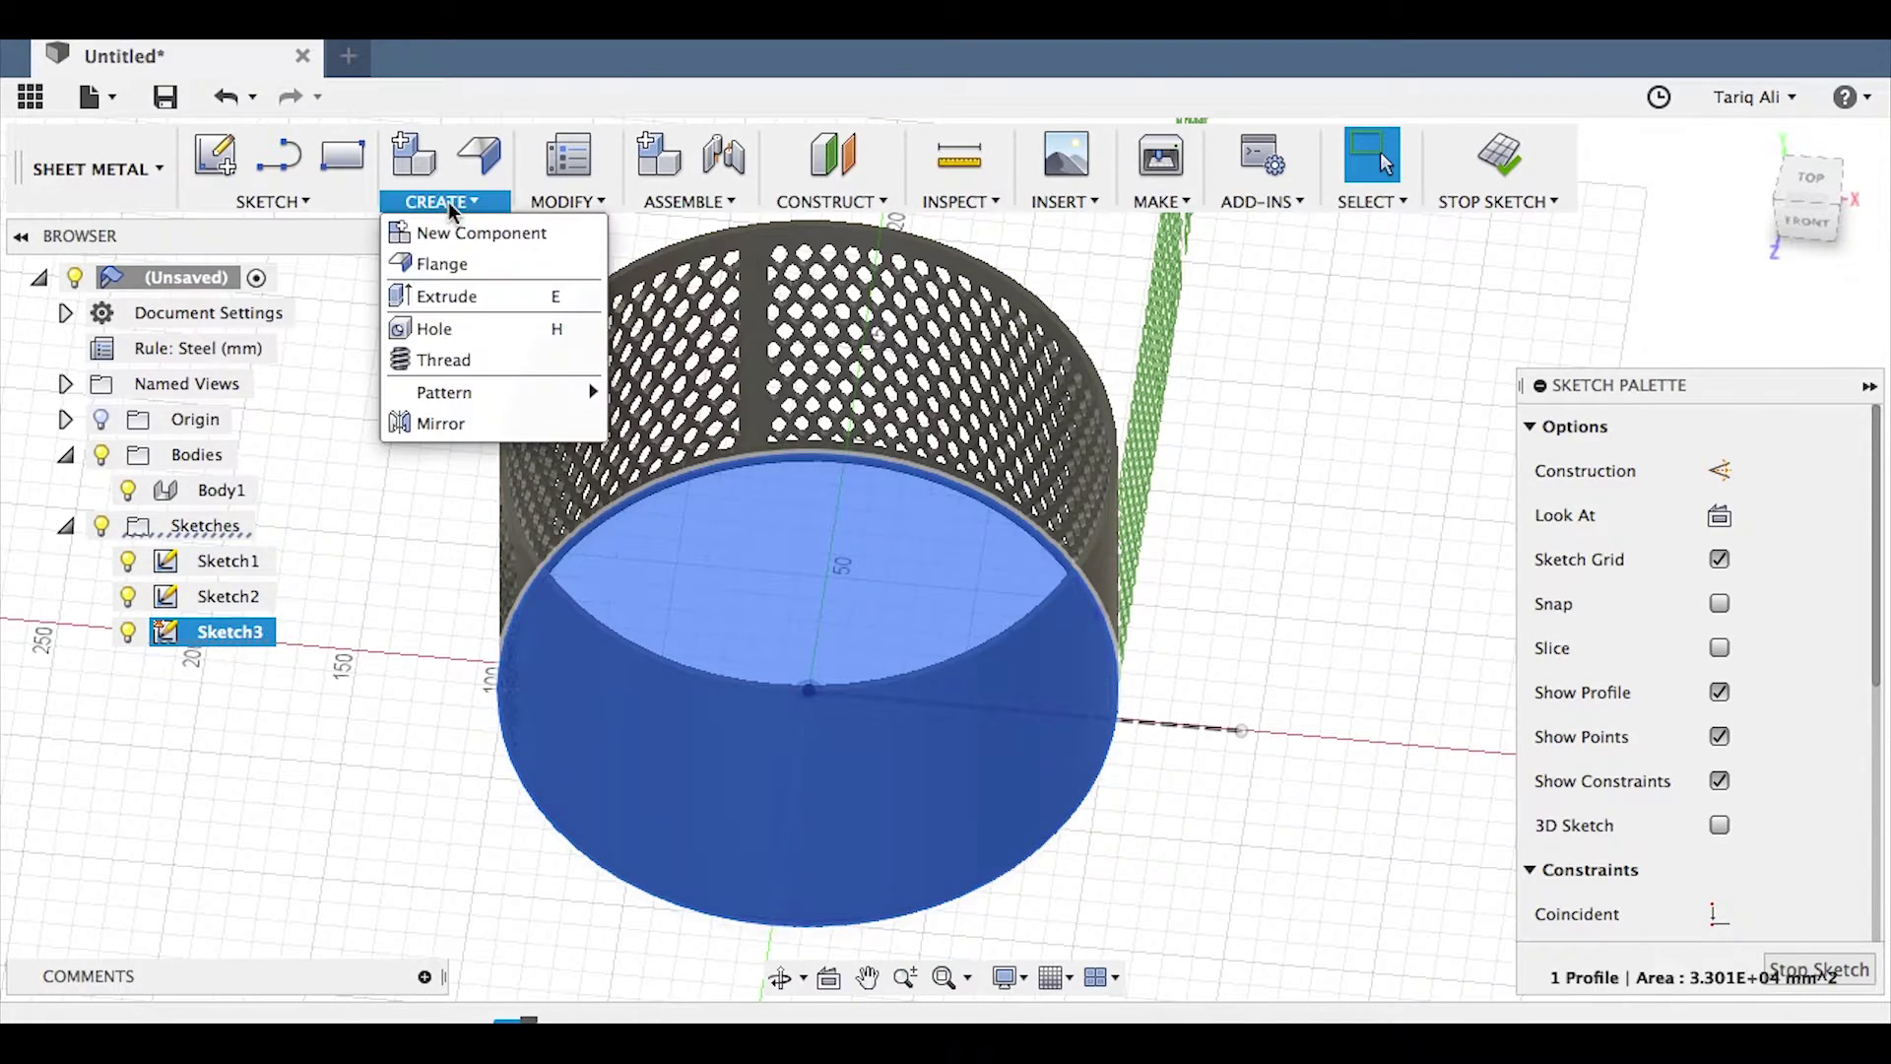
{"action": "left_click", "coordinate": [475, 297]}
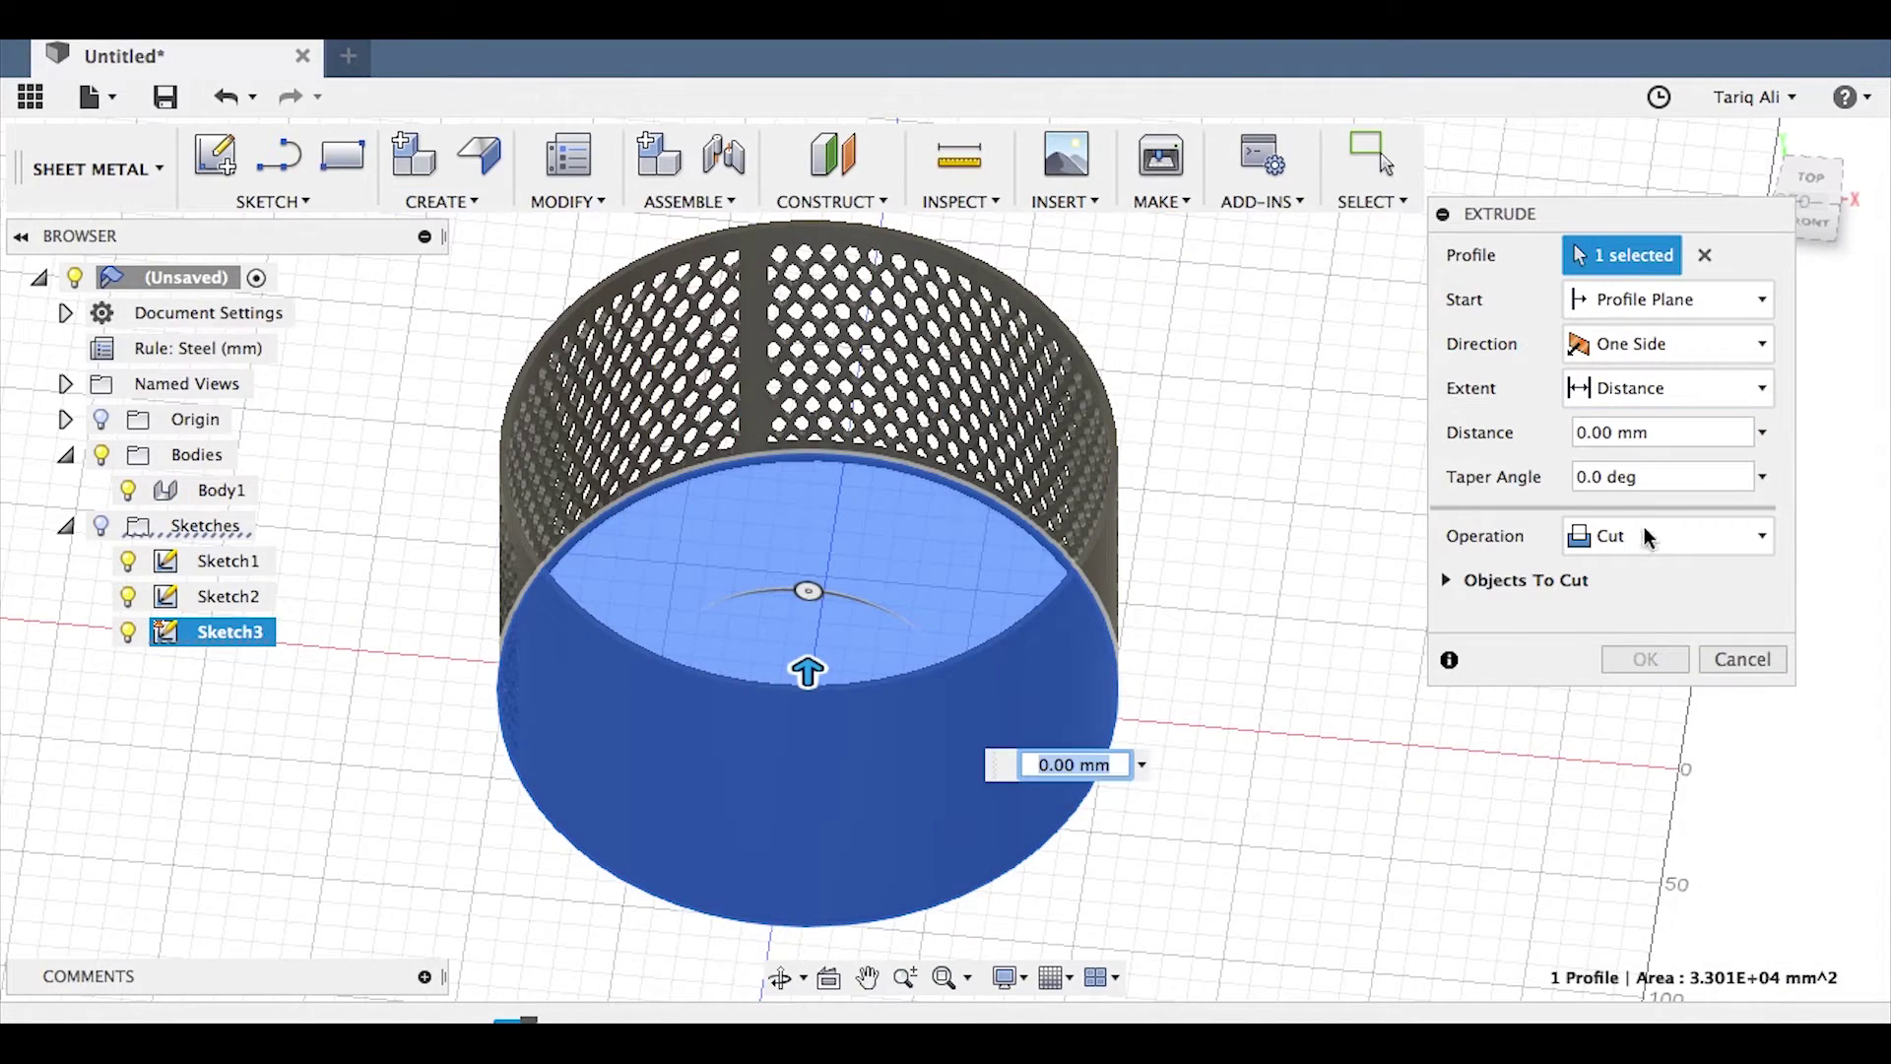
{"action": "left_click", "coordinate": [1646, 536]}
{"action": "left_click", "coordinate": [1643, 668]}
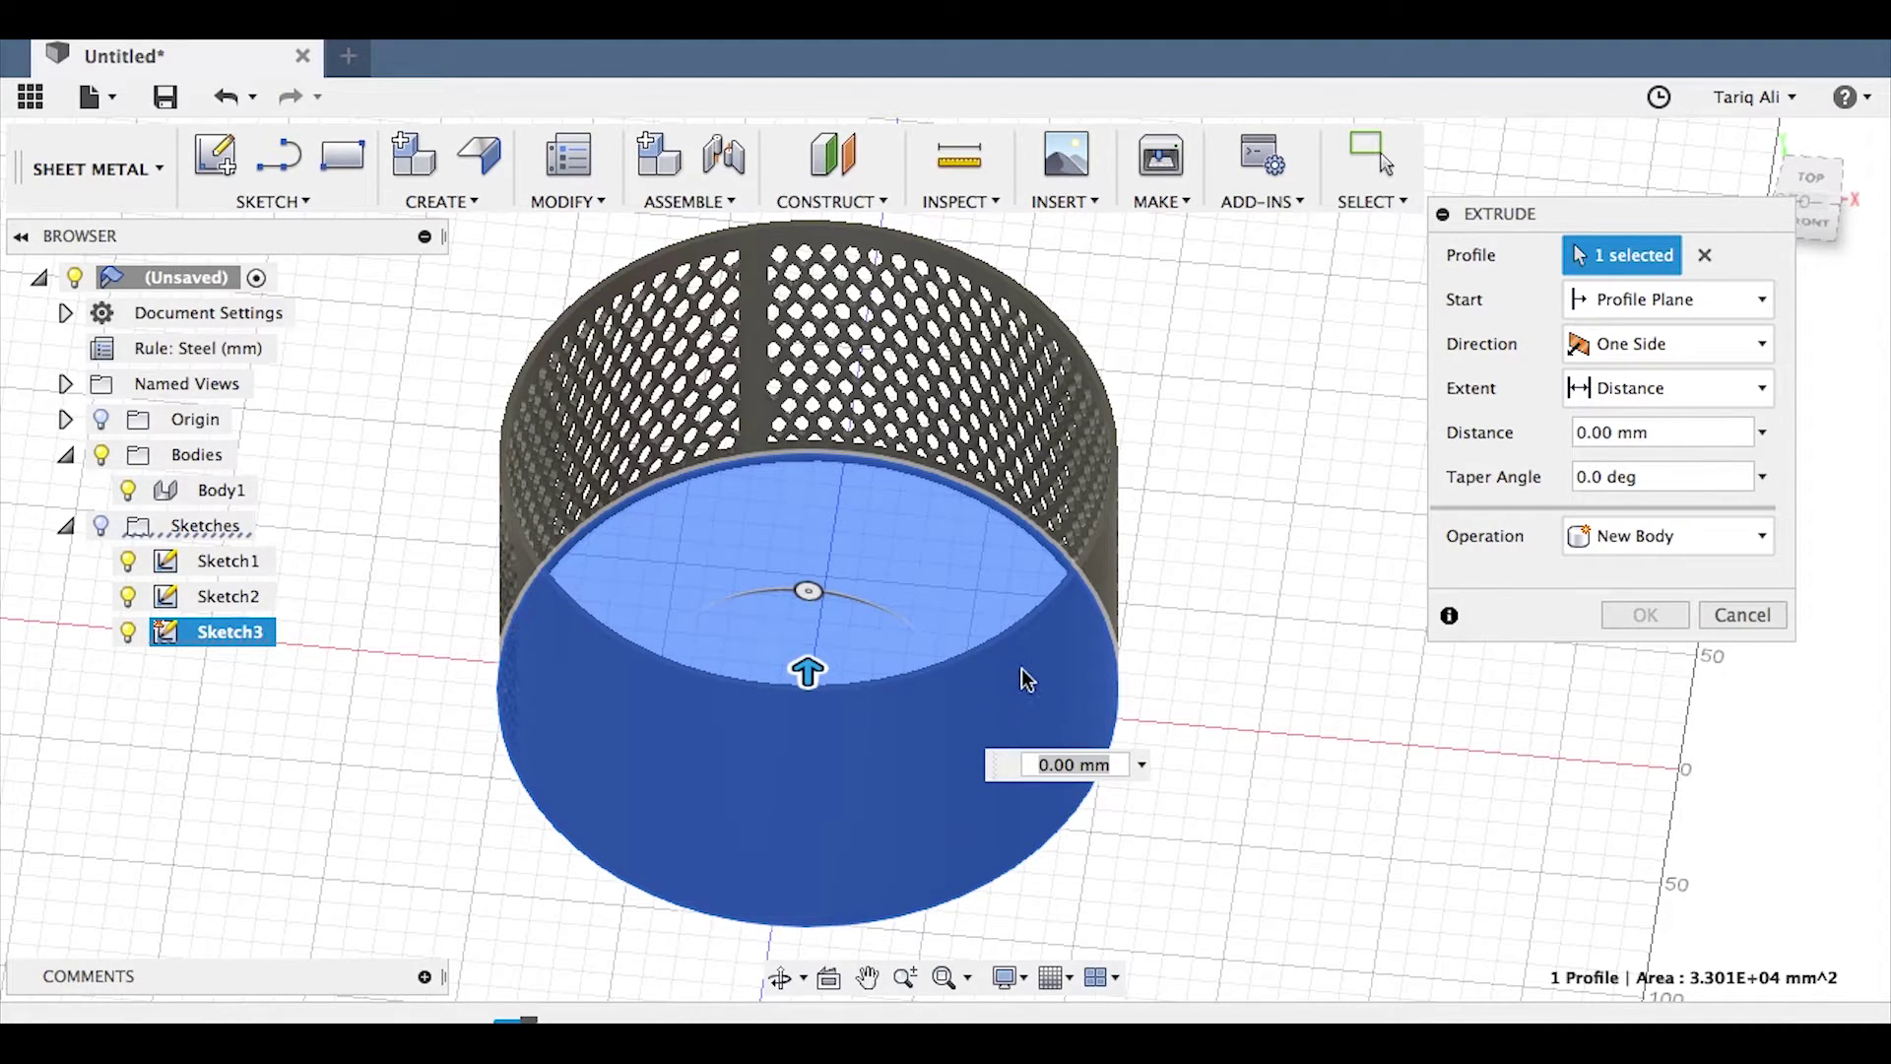
{"action": "left_click", "coordinate": [1066, 801]}
{"action": "type", "text": "10"}
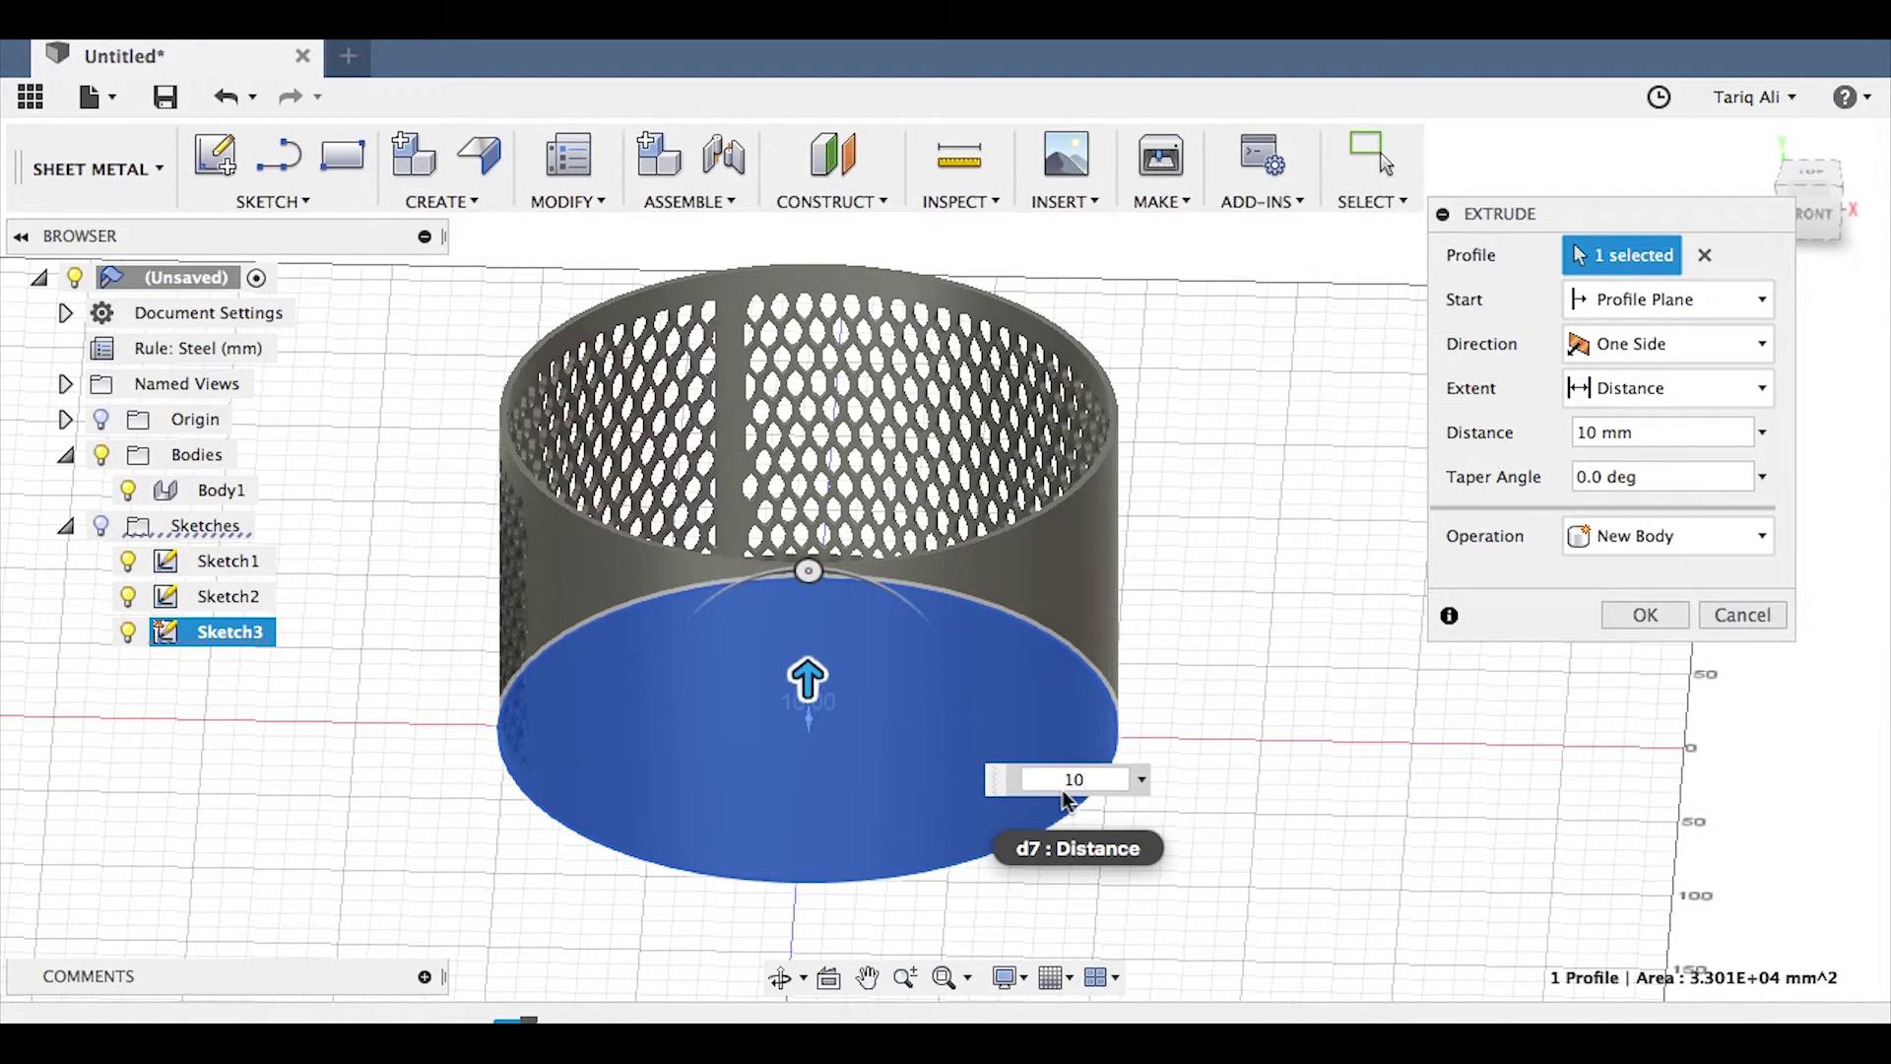
Step: Confirm the 10 mm extrusion and change the workspace from Sheet Metal to Model
{"action": "left_click", "coordinate": [1642, 617]}
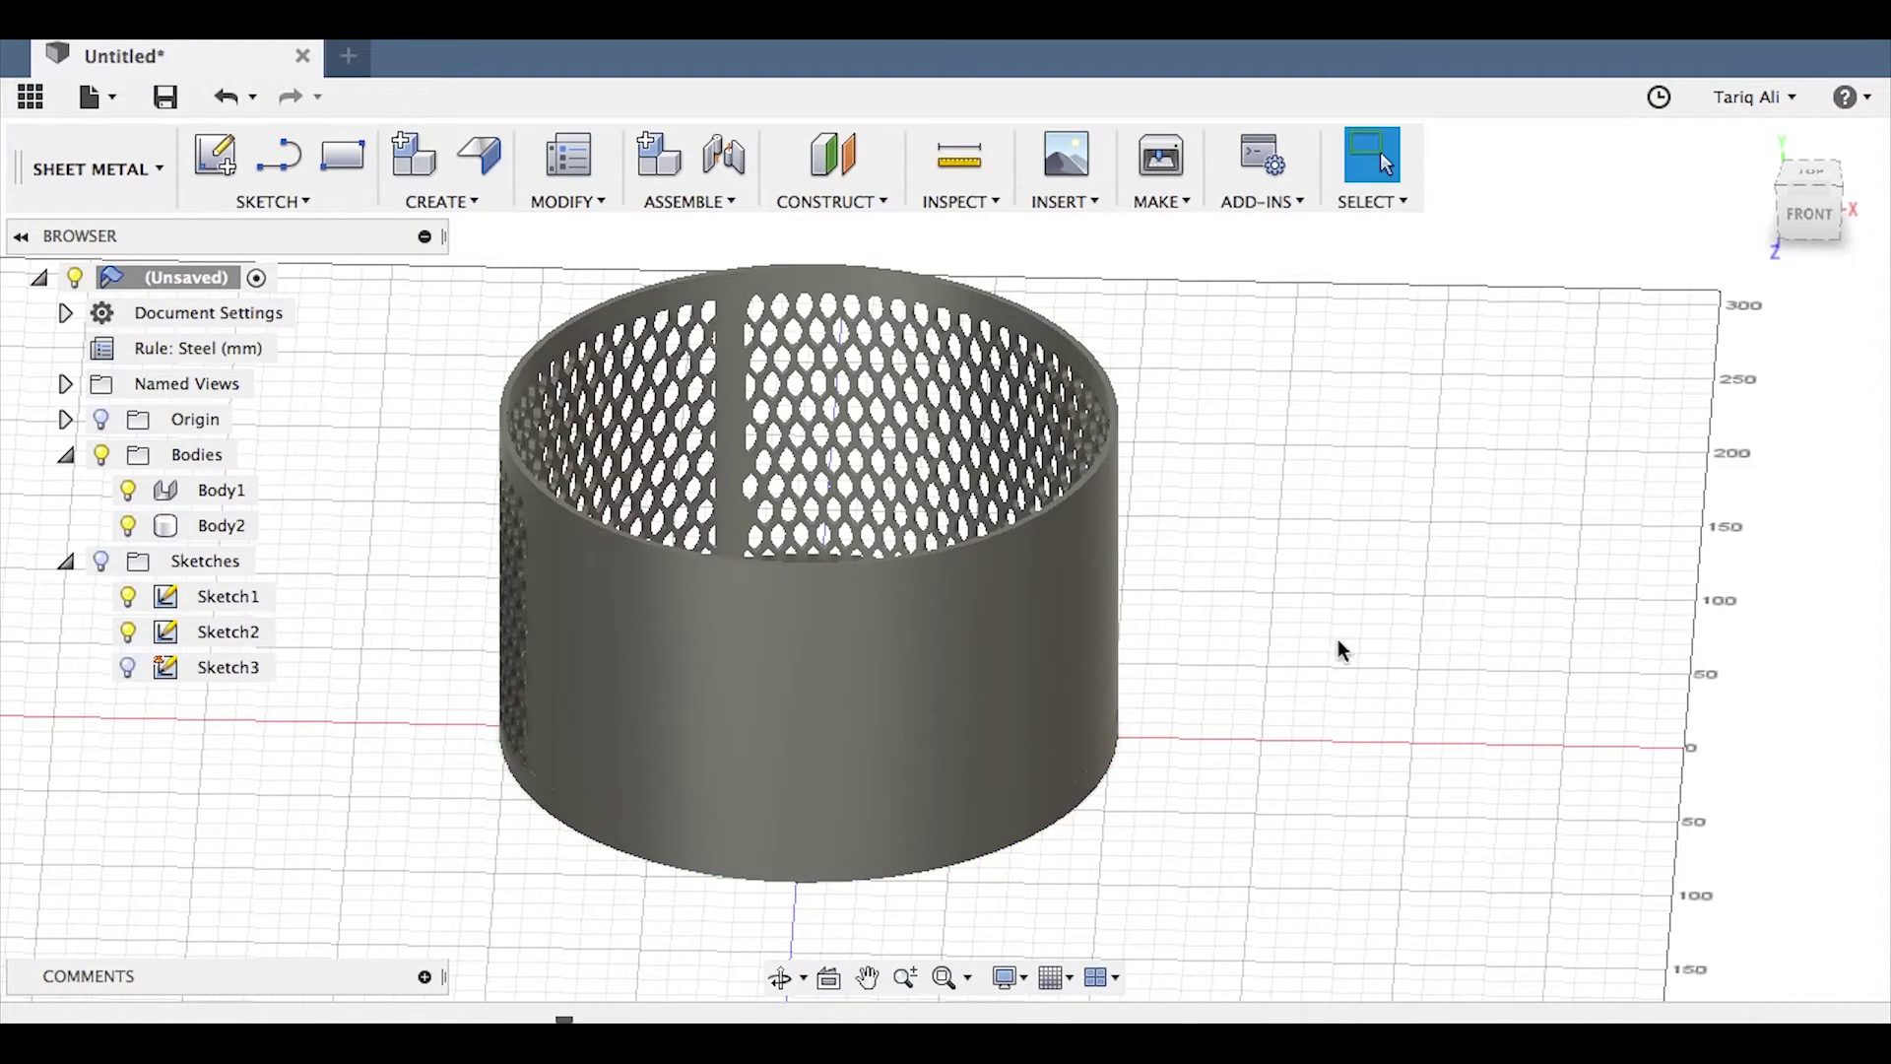
{"action": "middle_click_drag", "start_coordinate": [1339, 646], "coordinate": [1399, 591], "text": "shift"}
{"action": "left_click", "coordinate": [153, 175]}
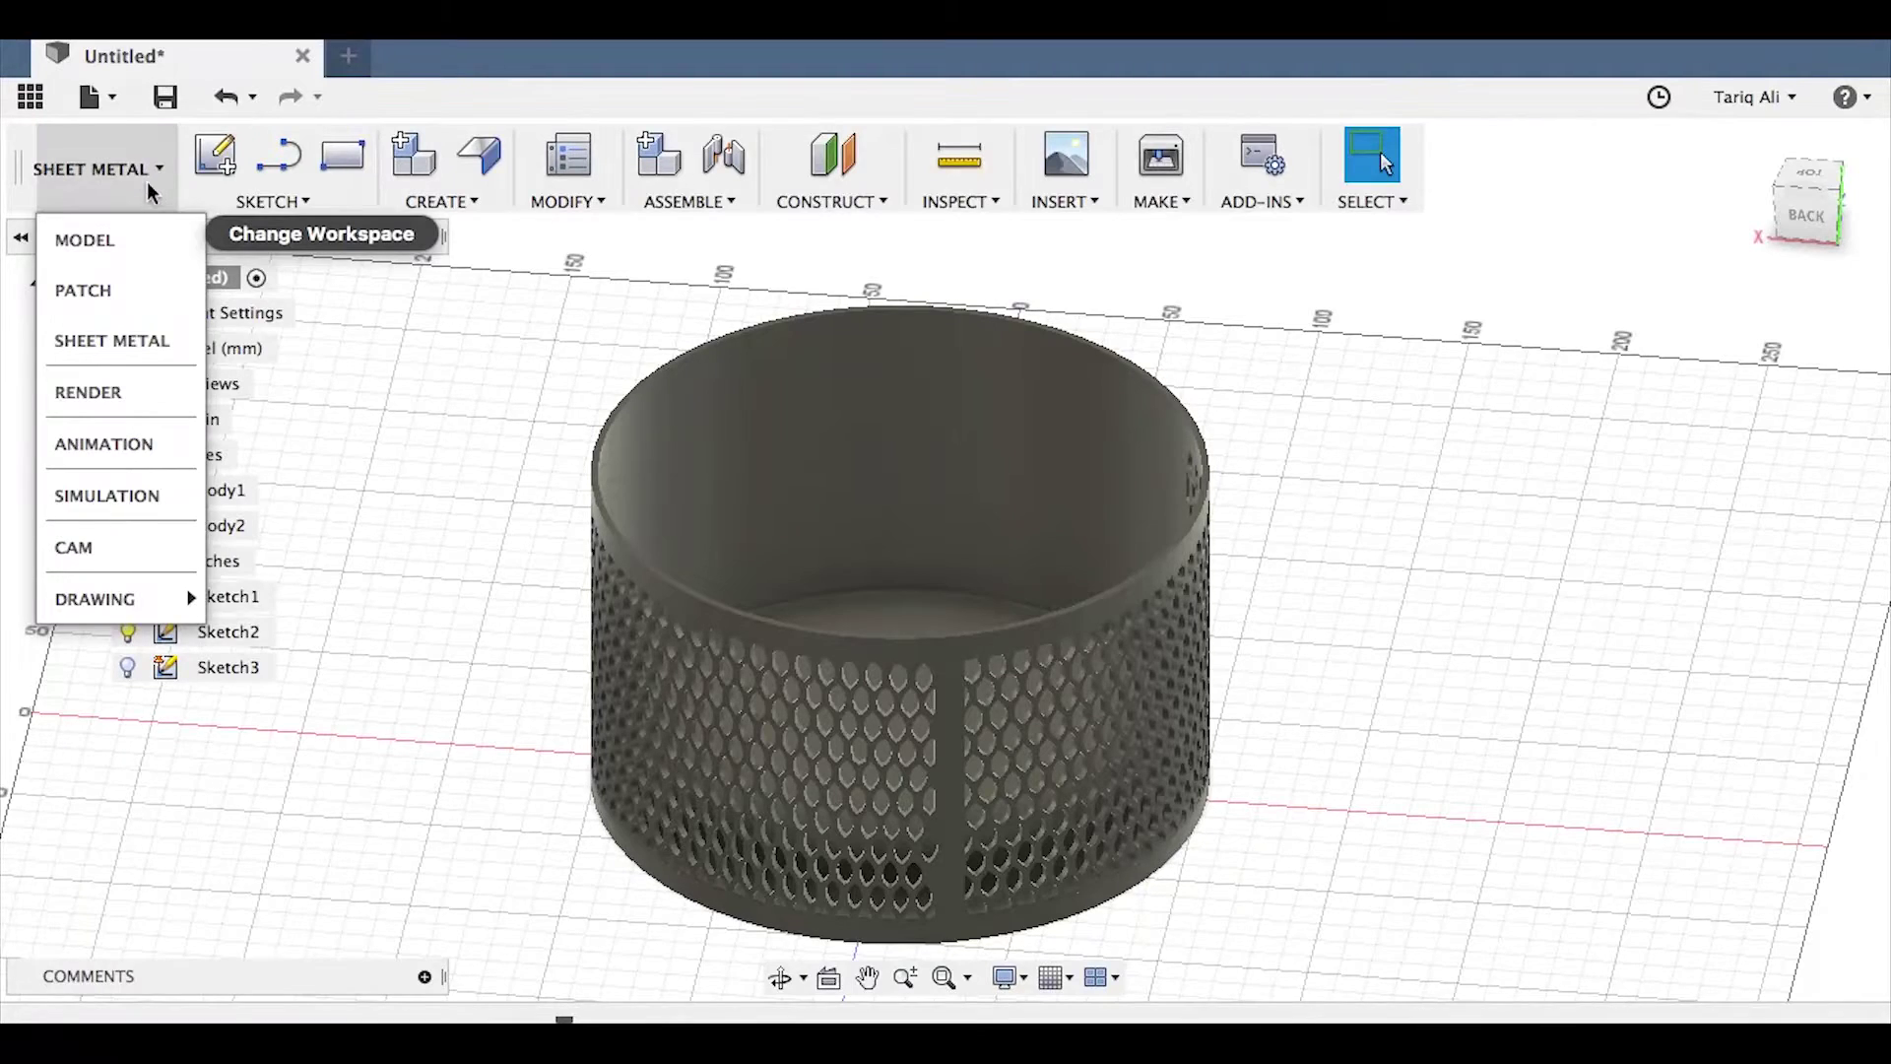
{"action": "left_click", "coordinate": [109, 238]}
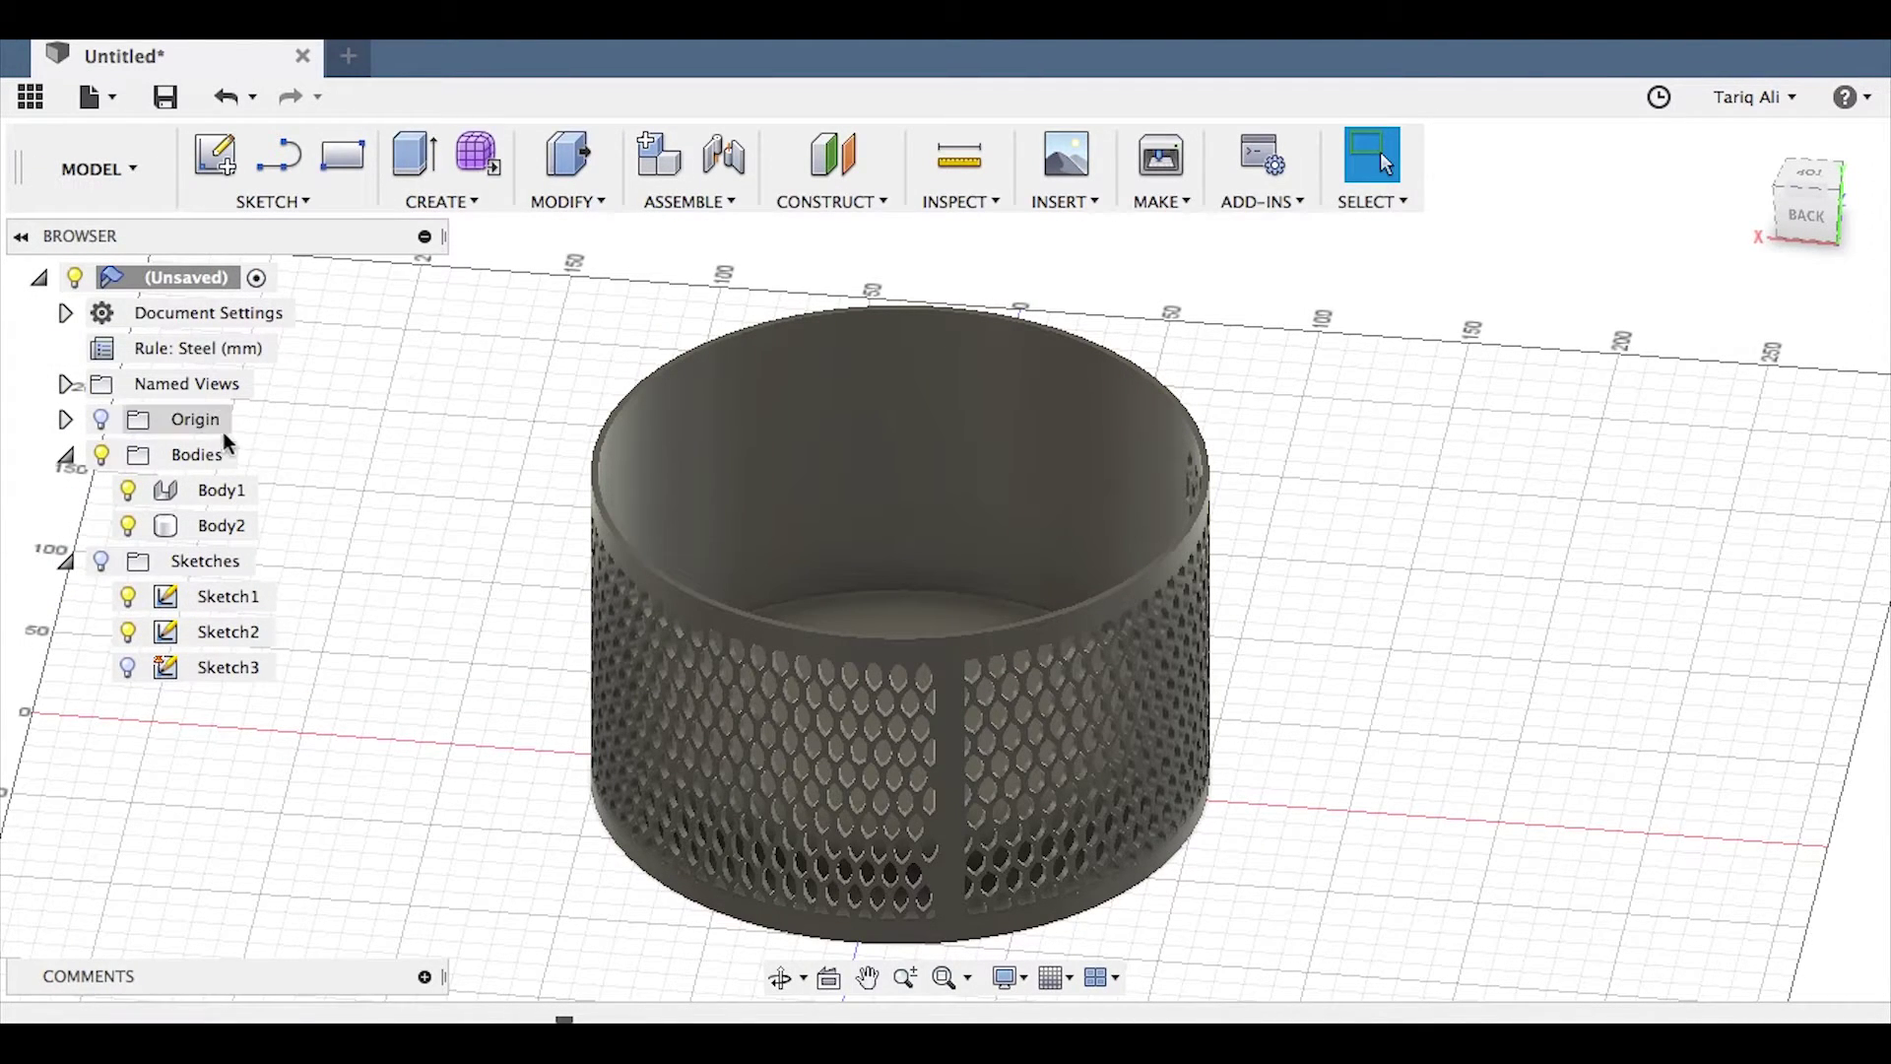
Step: Select both Body1 and Body2
{"action": "left_click", "coordinate": [689, 561]}
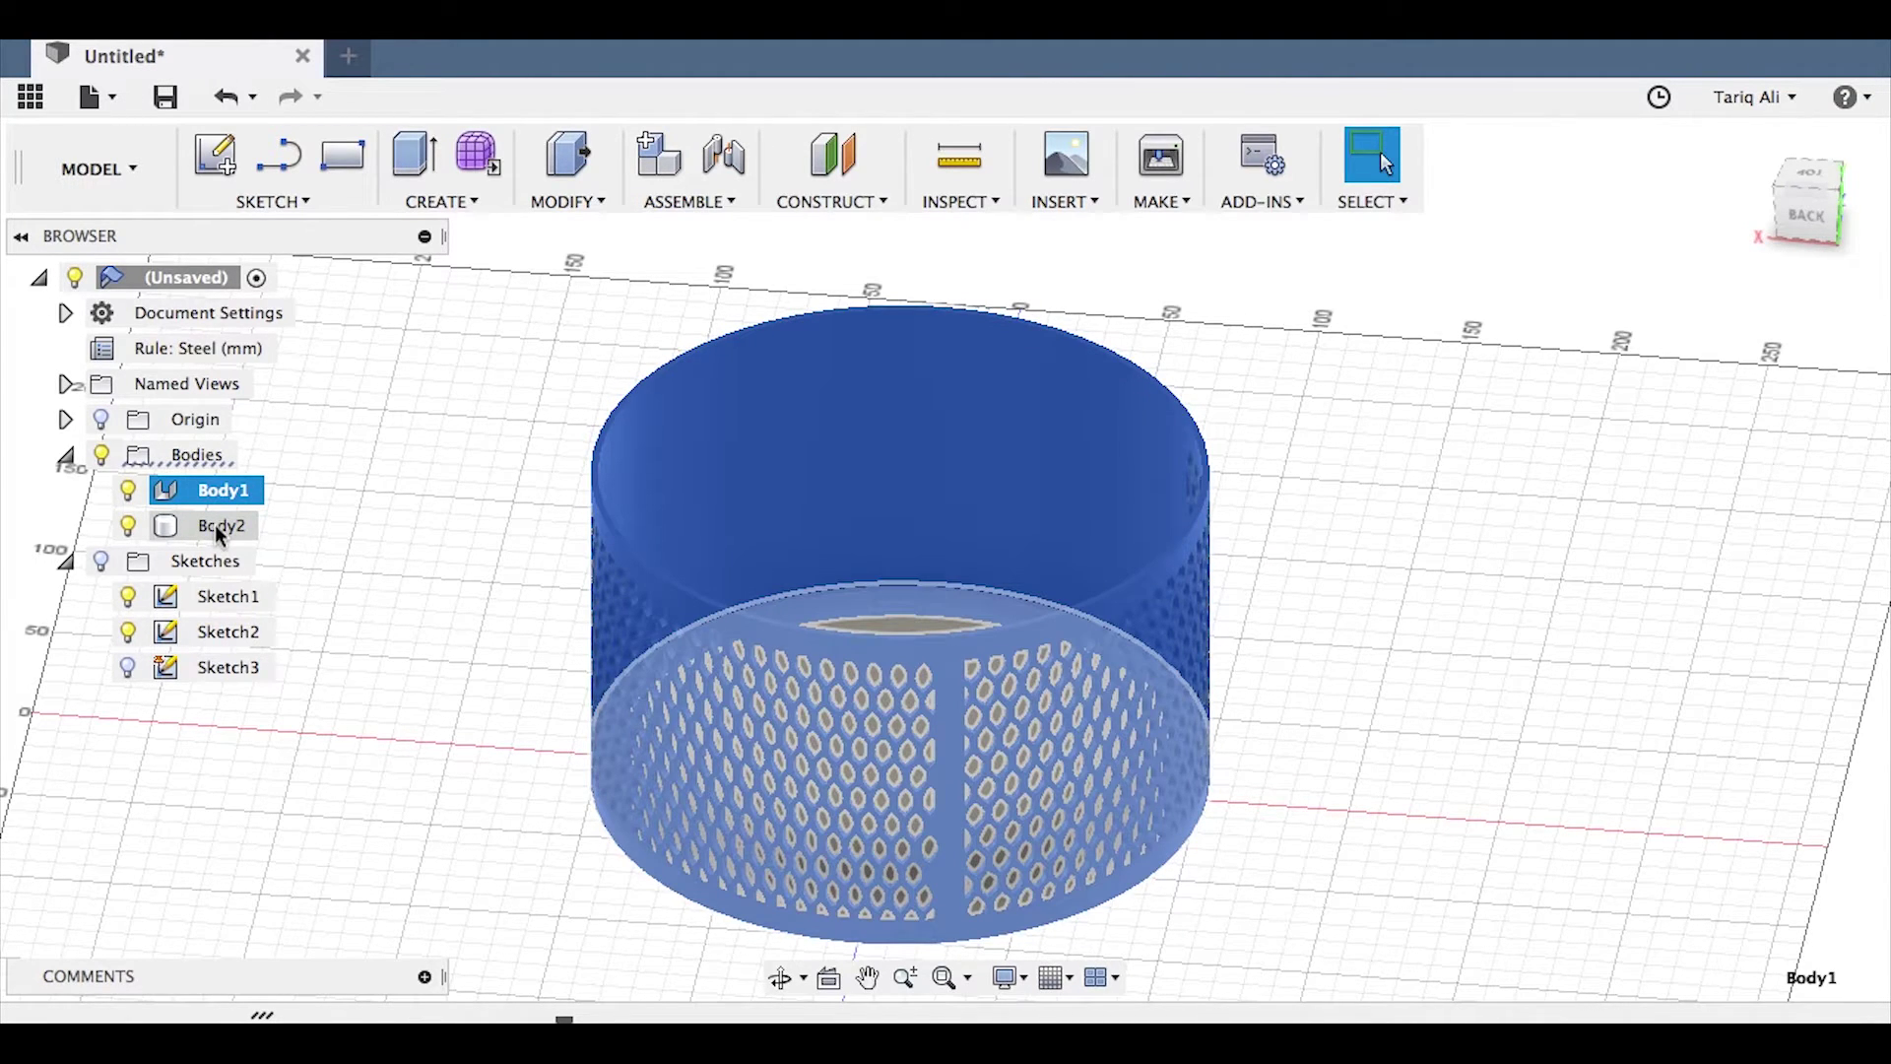
{"action": "left_click", "coordinate": [215, 524], "text": "shift"}
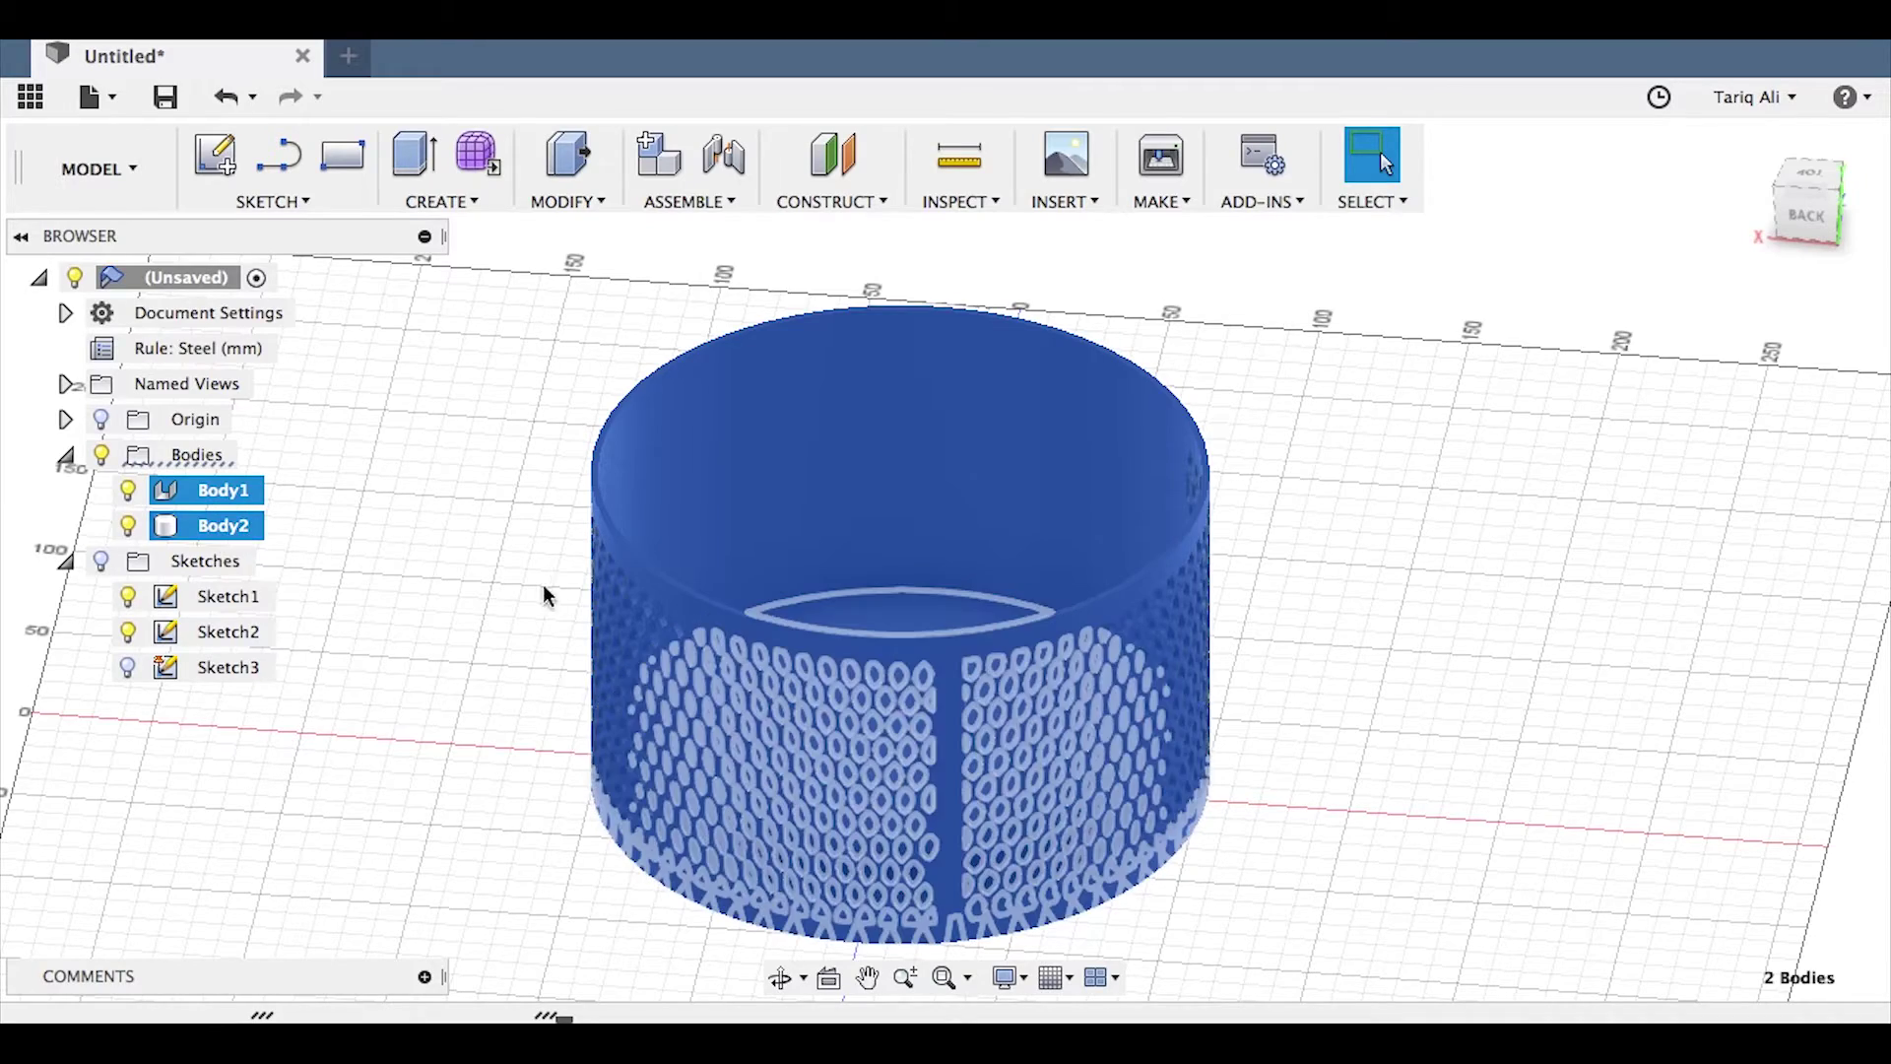
{"action": "middle_click_drag", "start_coordinate": [541, 589], "coordinate": [503, 646], "text": "shift"}
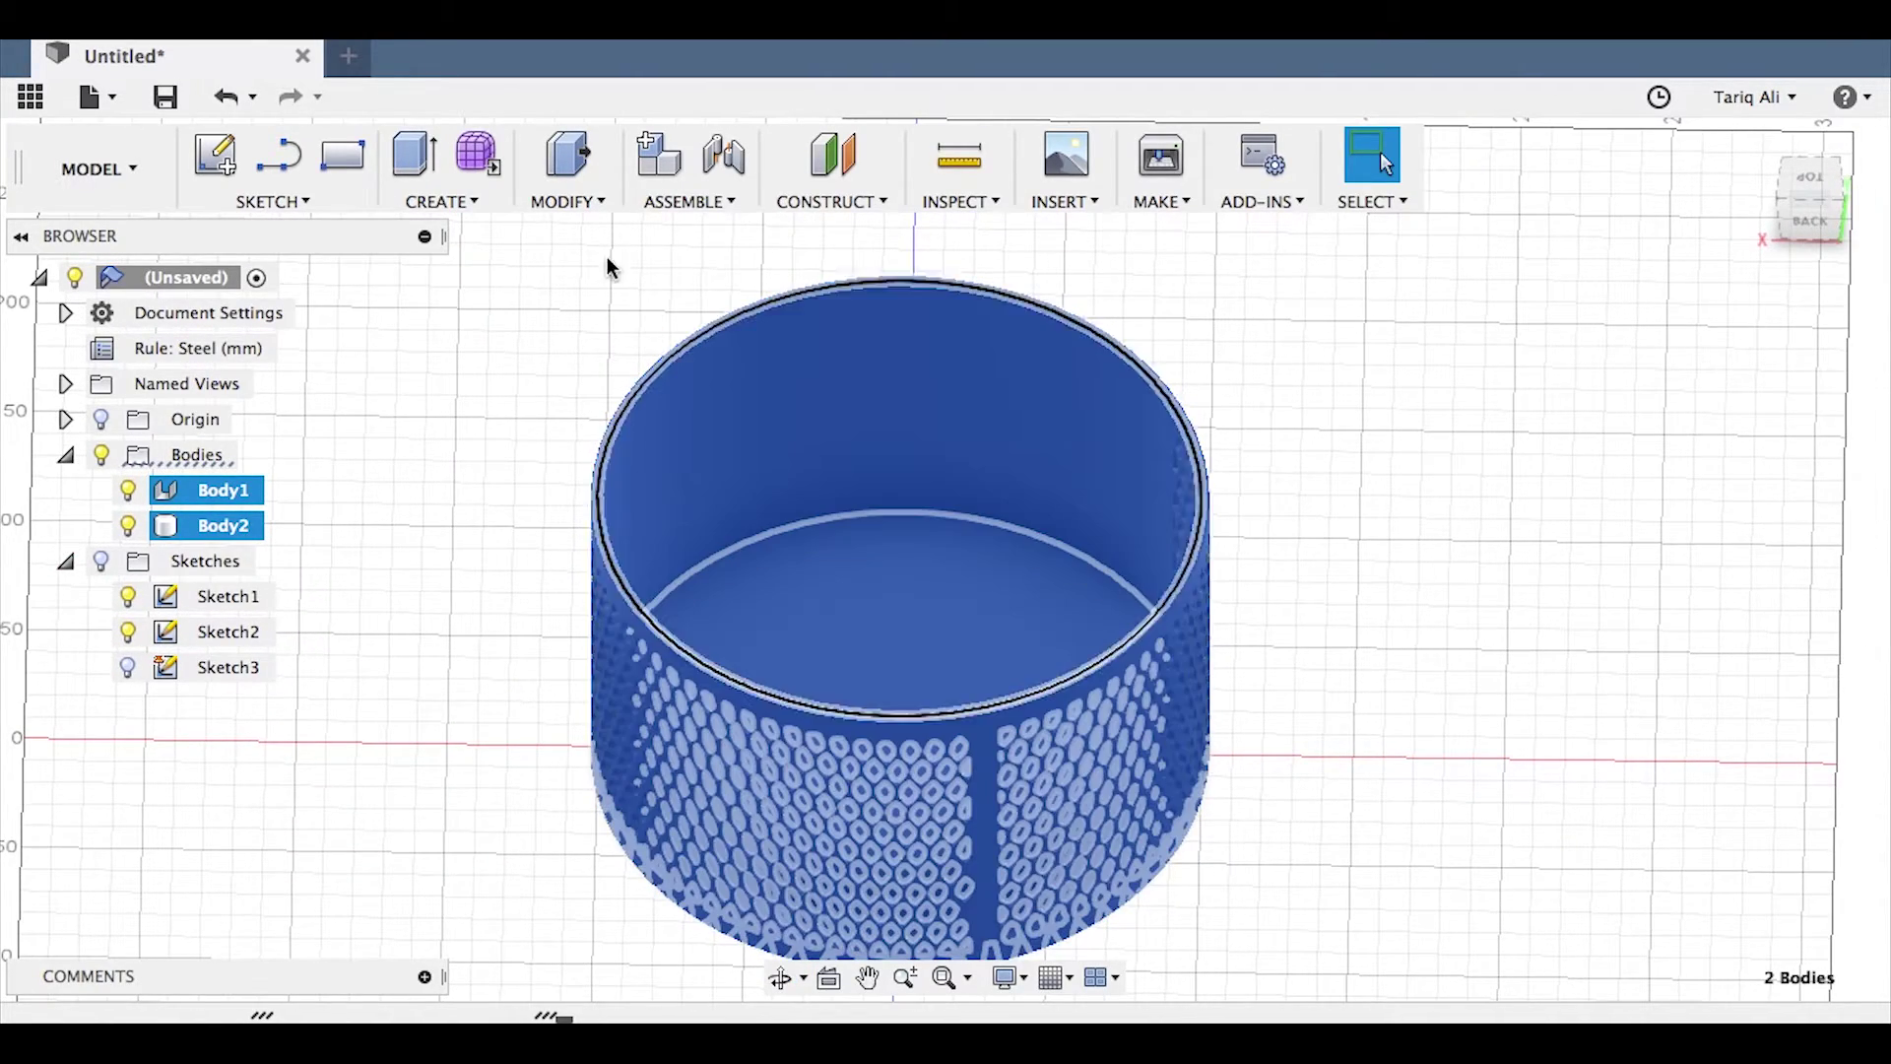
Step: Combine Body2 into Body1 using the Join operation
{"action": "left_click", "coordinate": [571, 200]}
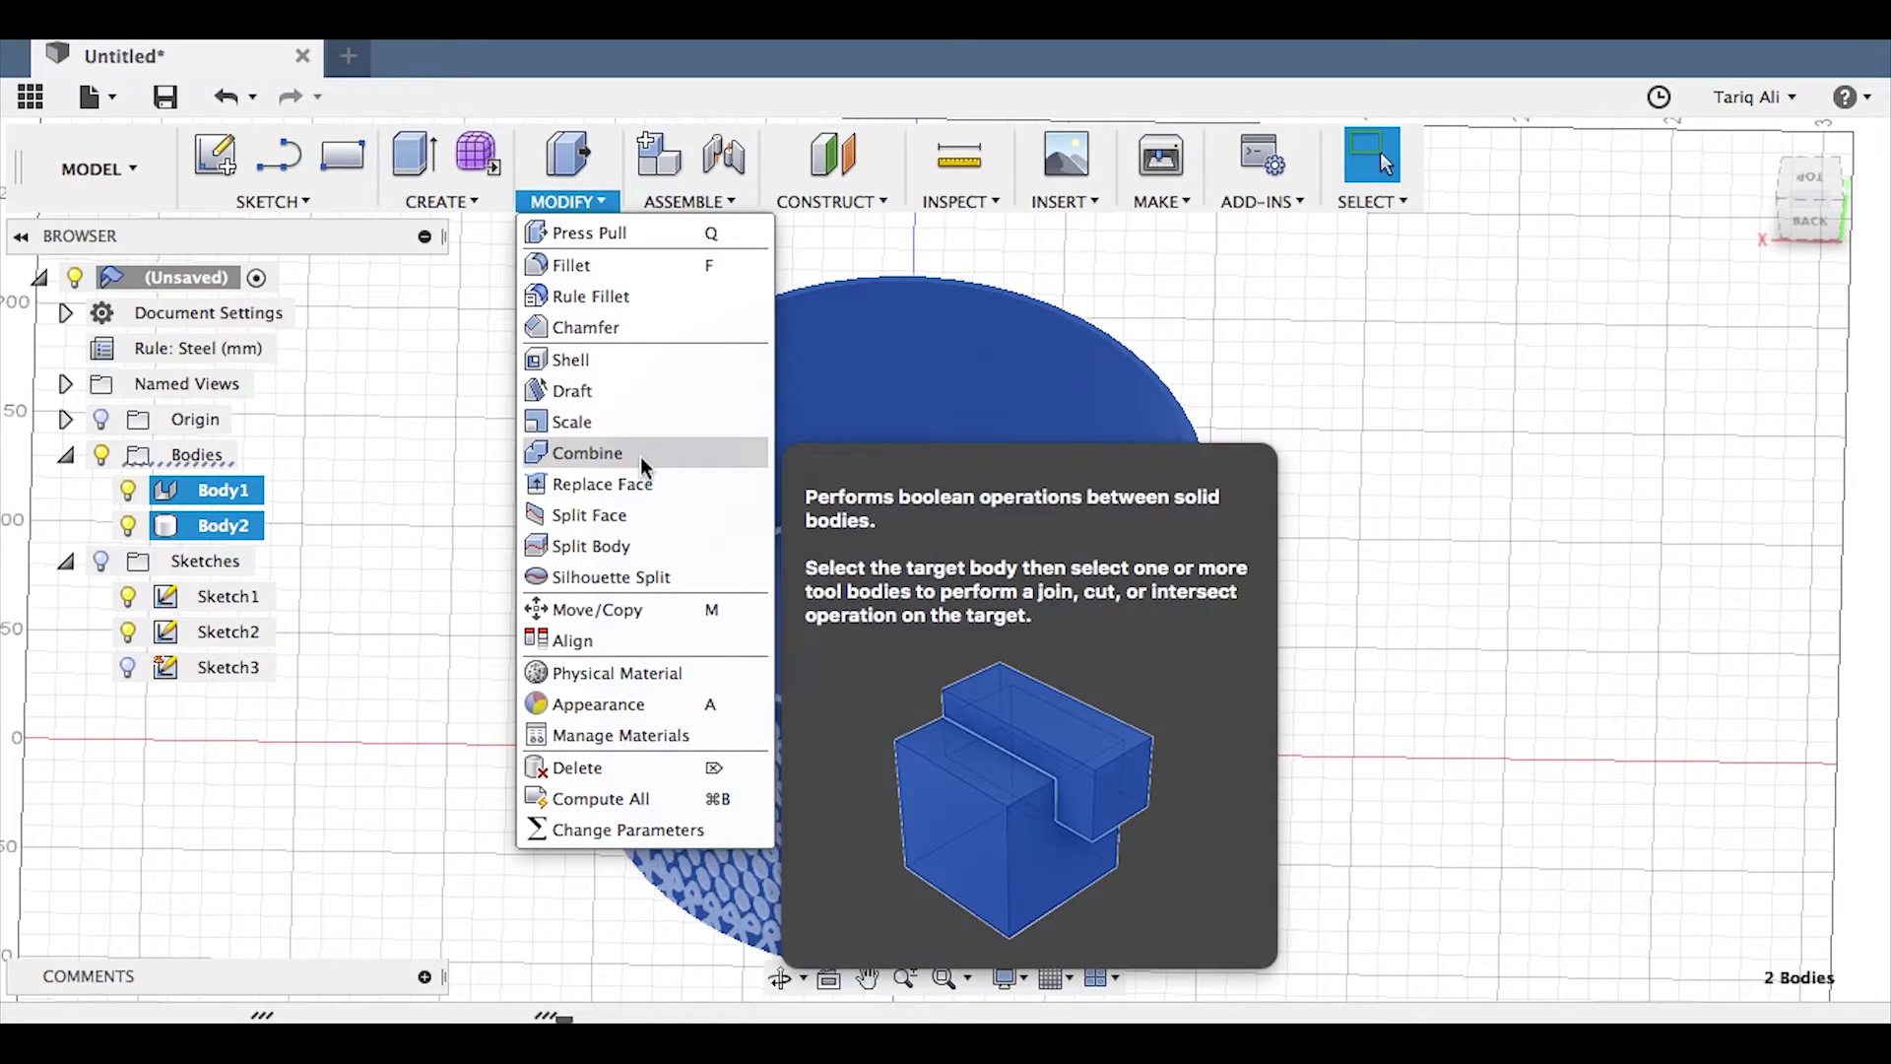
{"action": "key", "text": "Escape"}
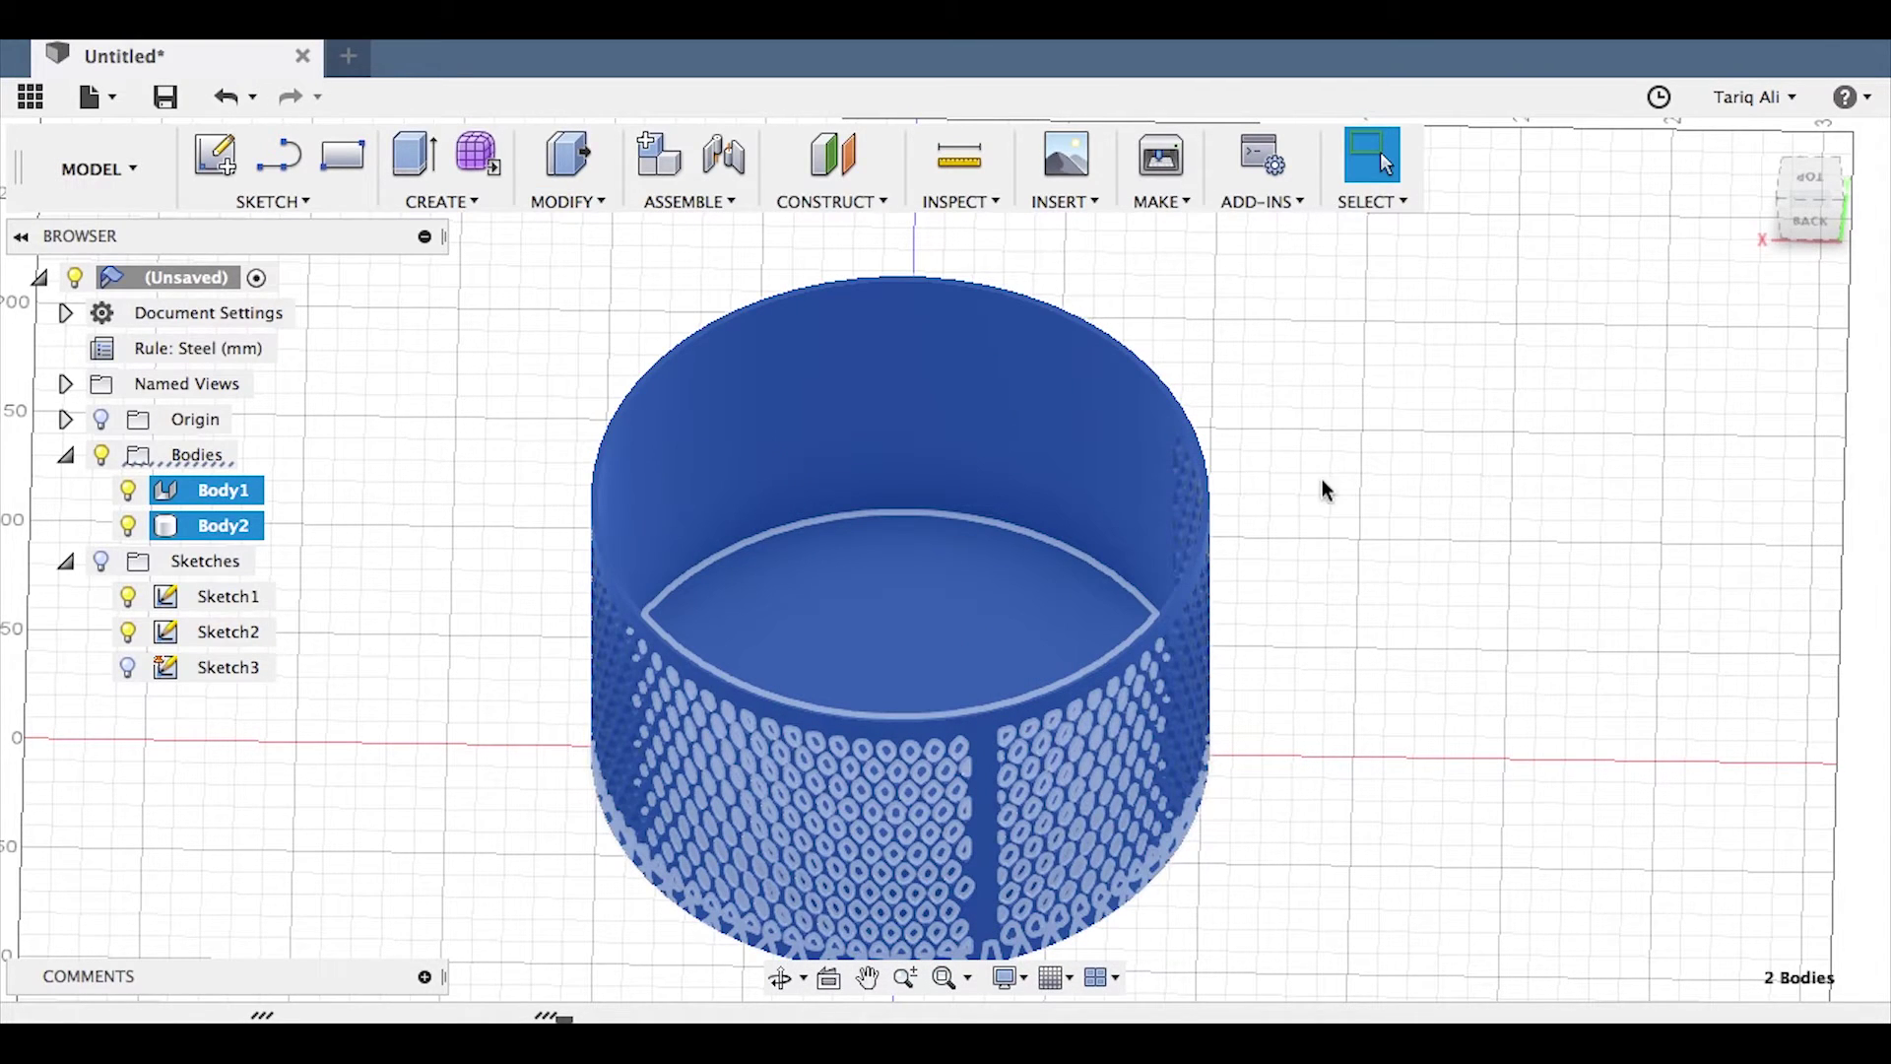
{"action": "left_click", "coordinate": [1655, 344]}
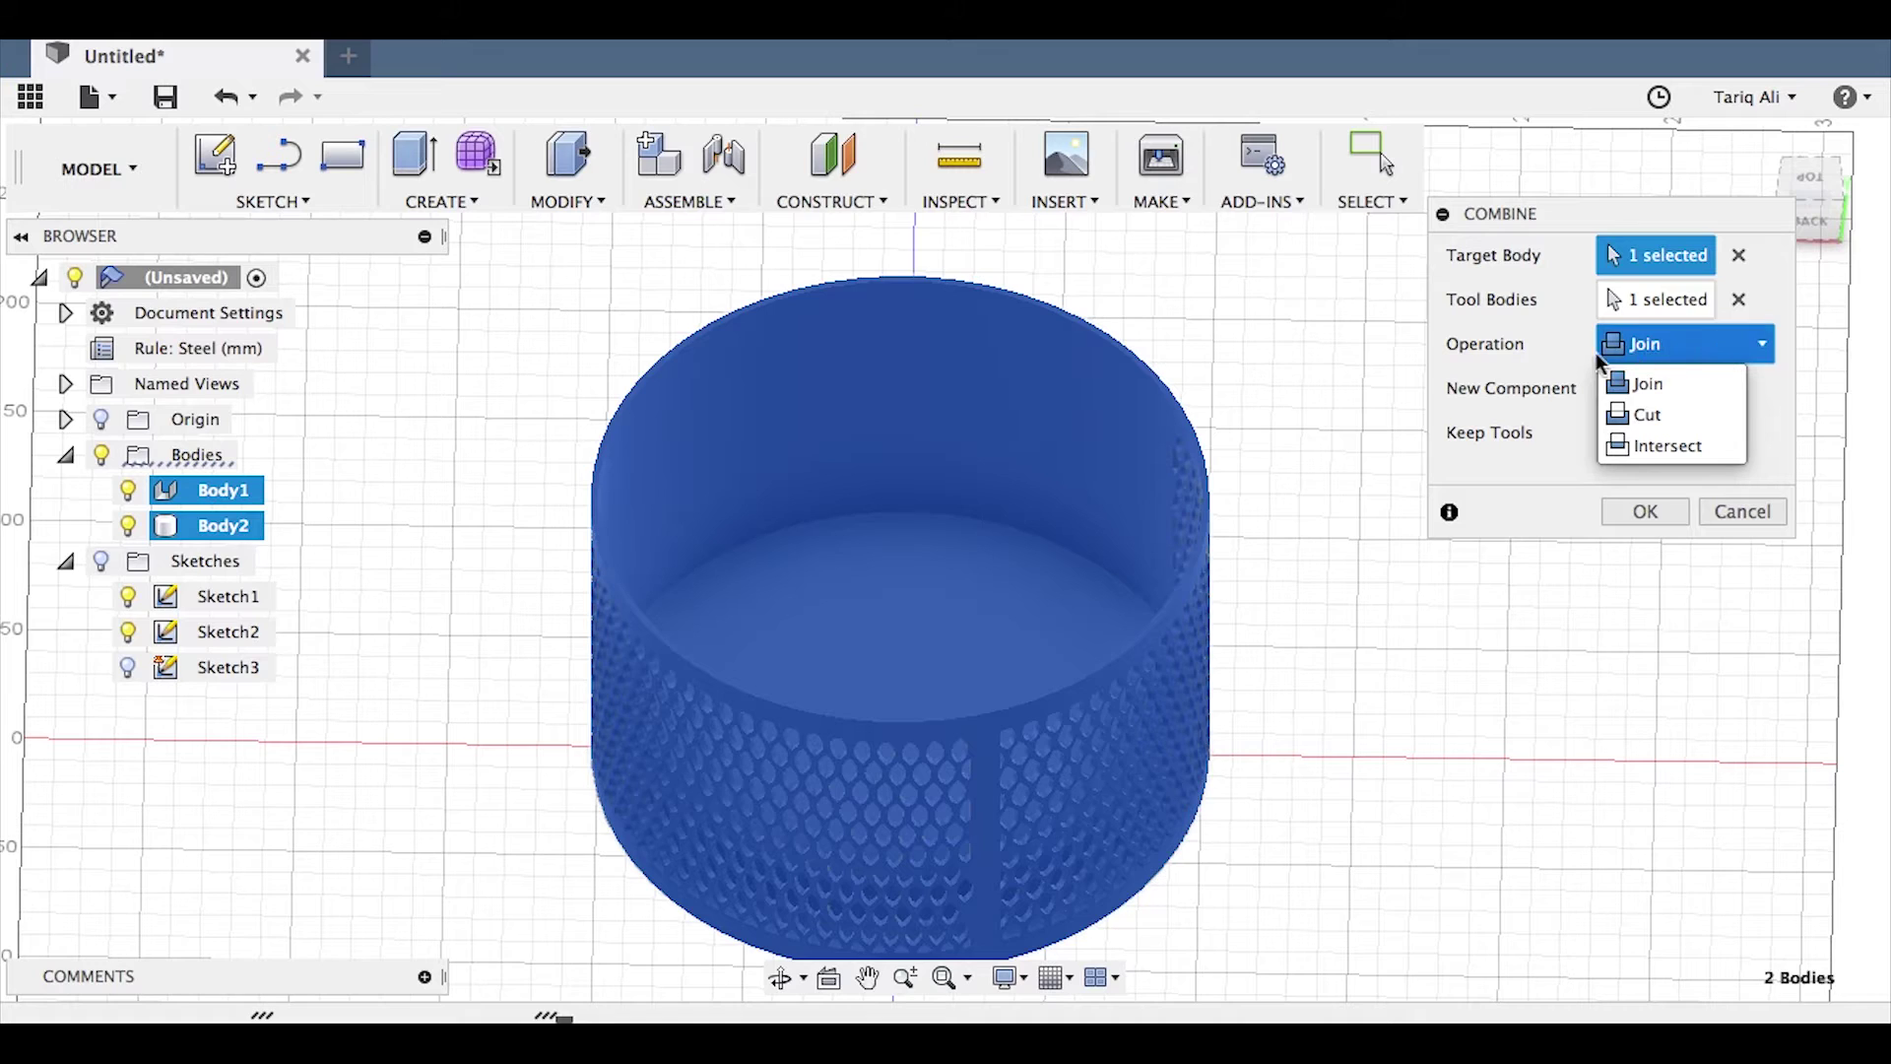
{"action": "left_click", "coordinate": [1660, 344]}
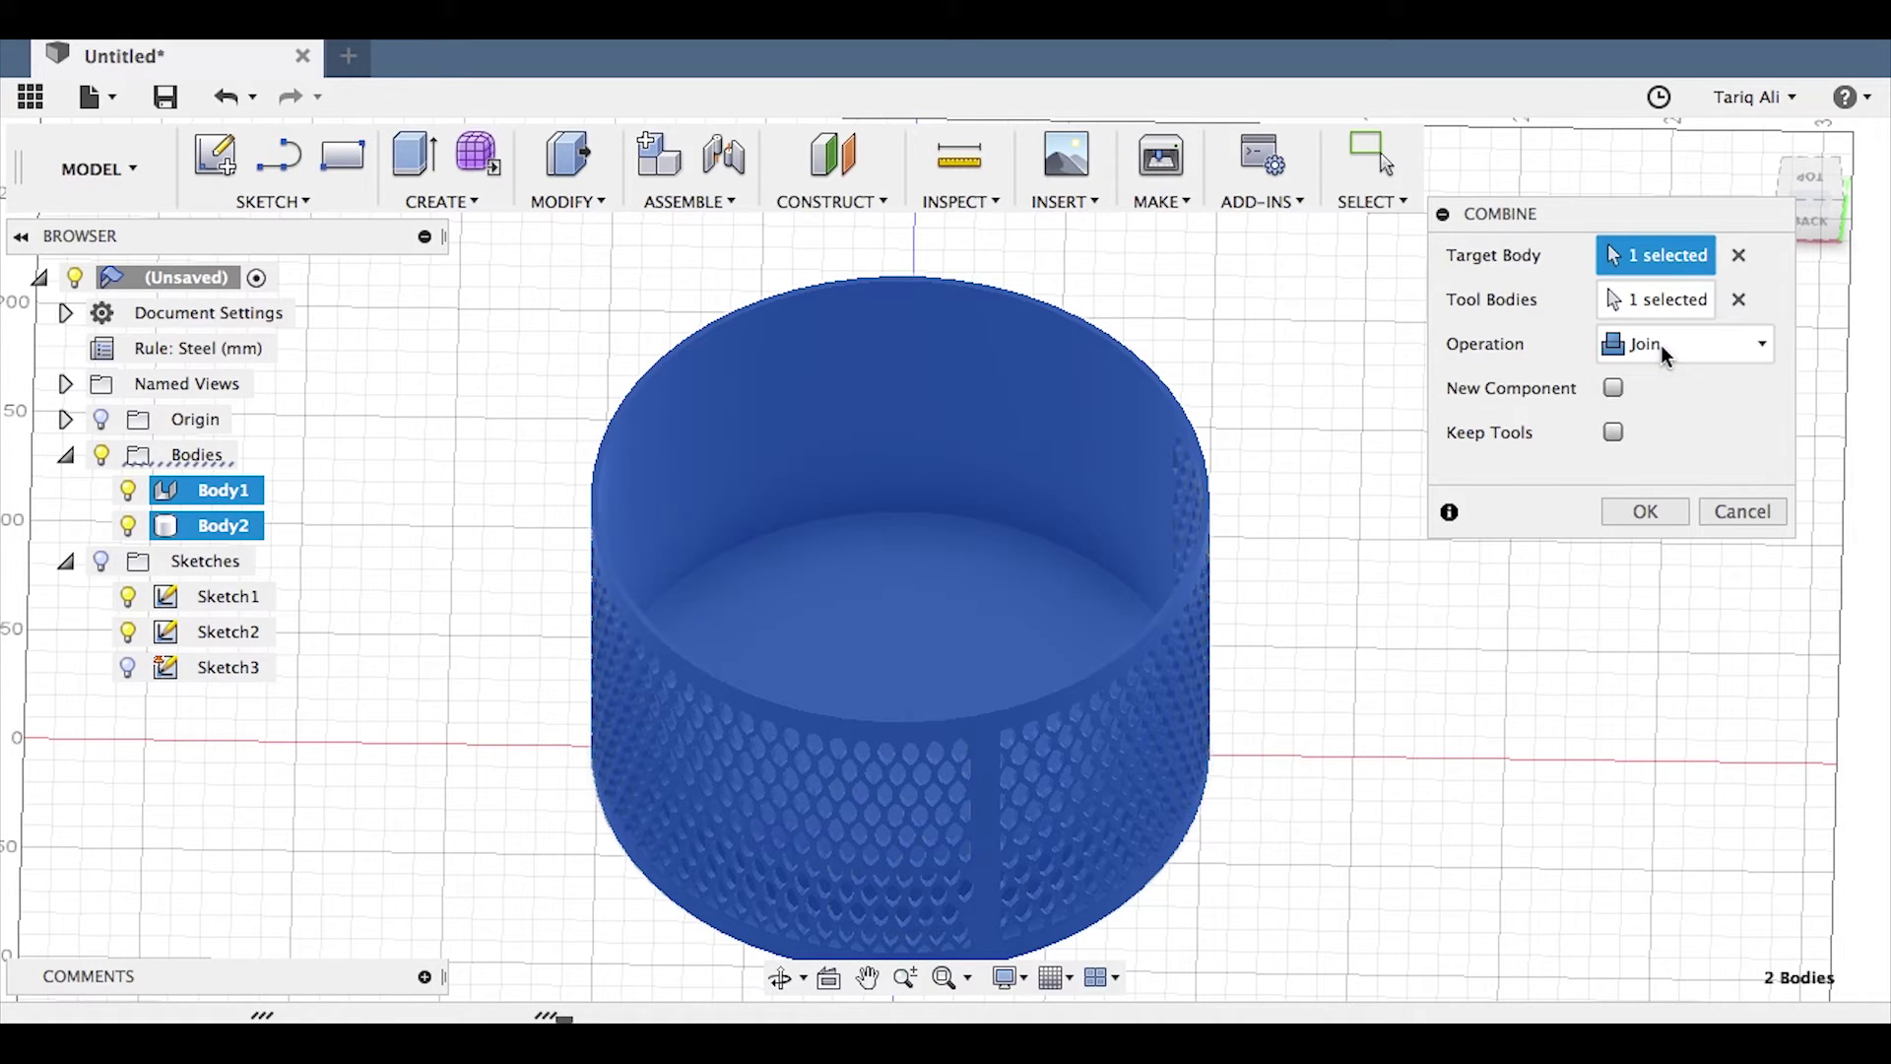
{"action": "left_click", "coordinate": [1645, 511]}
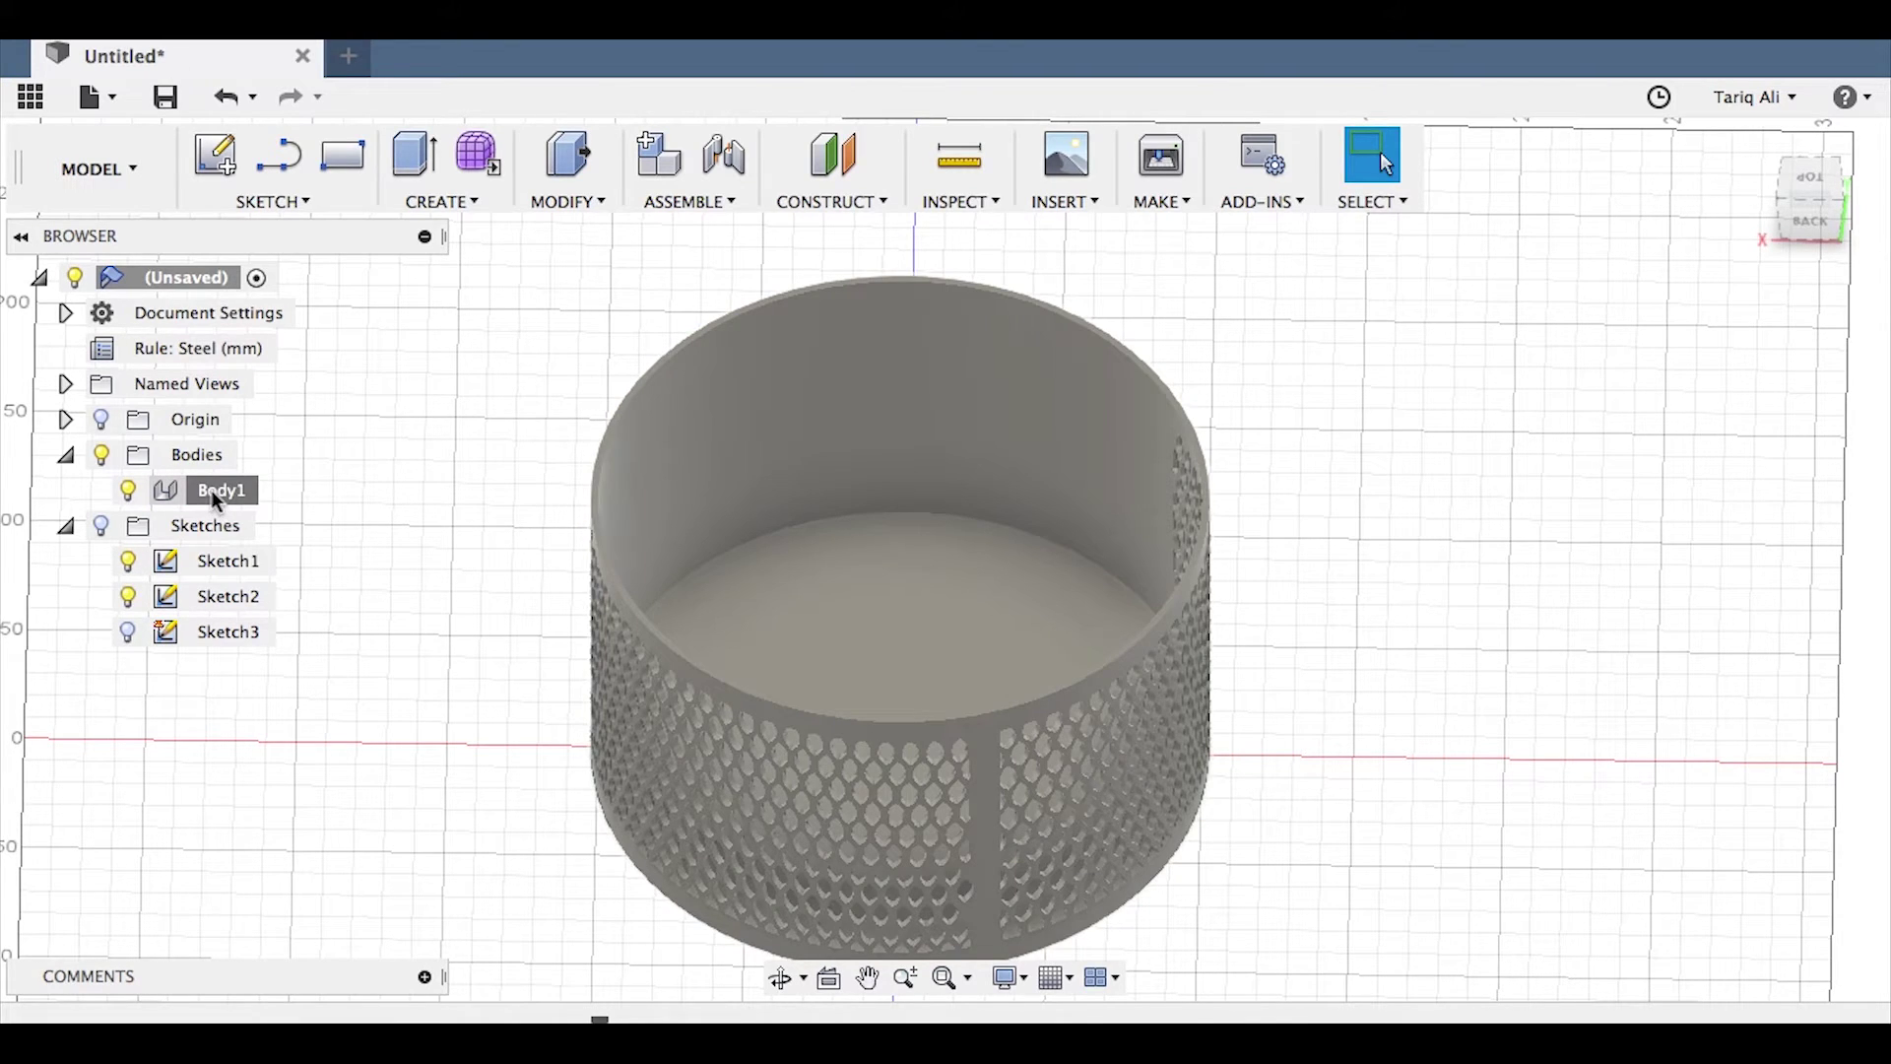
Step: Toggle Body1's visibility to check the merged base and wall
{"action": "left_click", "coordinate": [214, 494]}
{"action": "left_click", "coordinate": [128, 493]}
{"action": "left_click", "coordinate": [470, 719]}
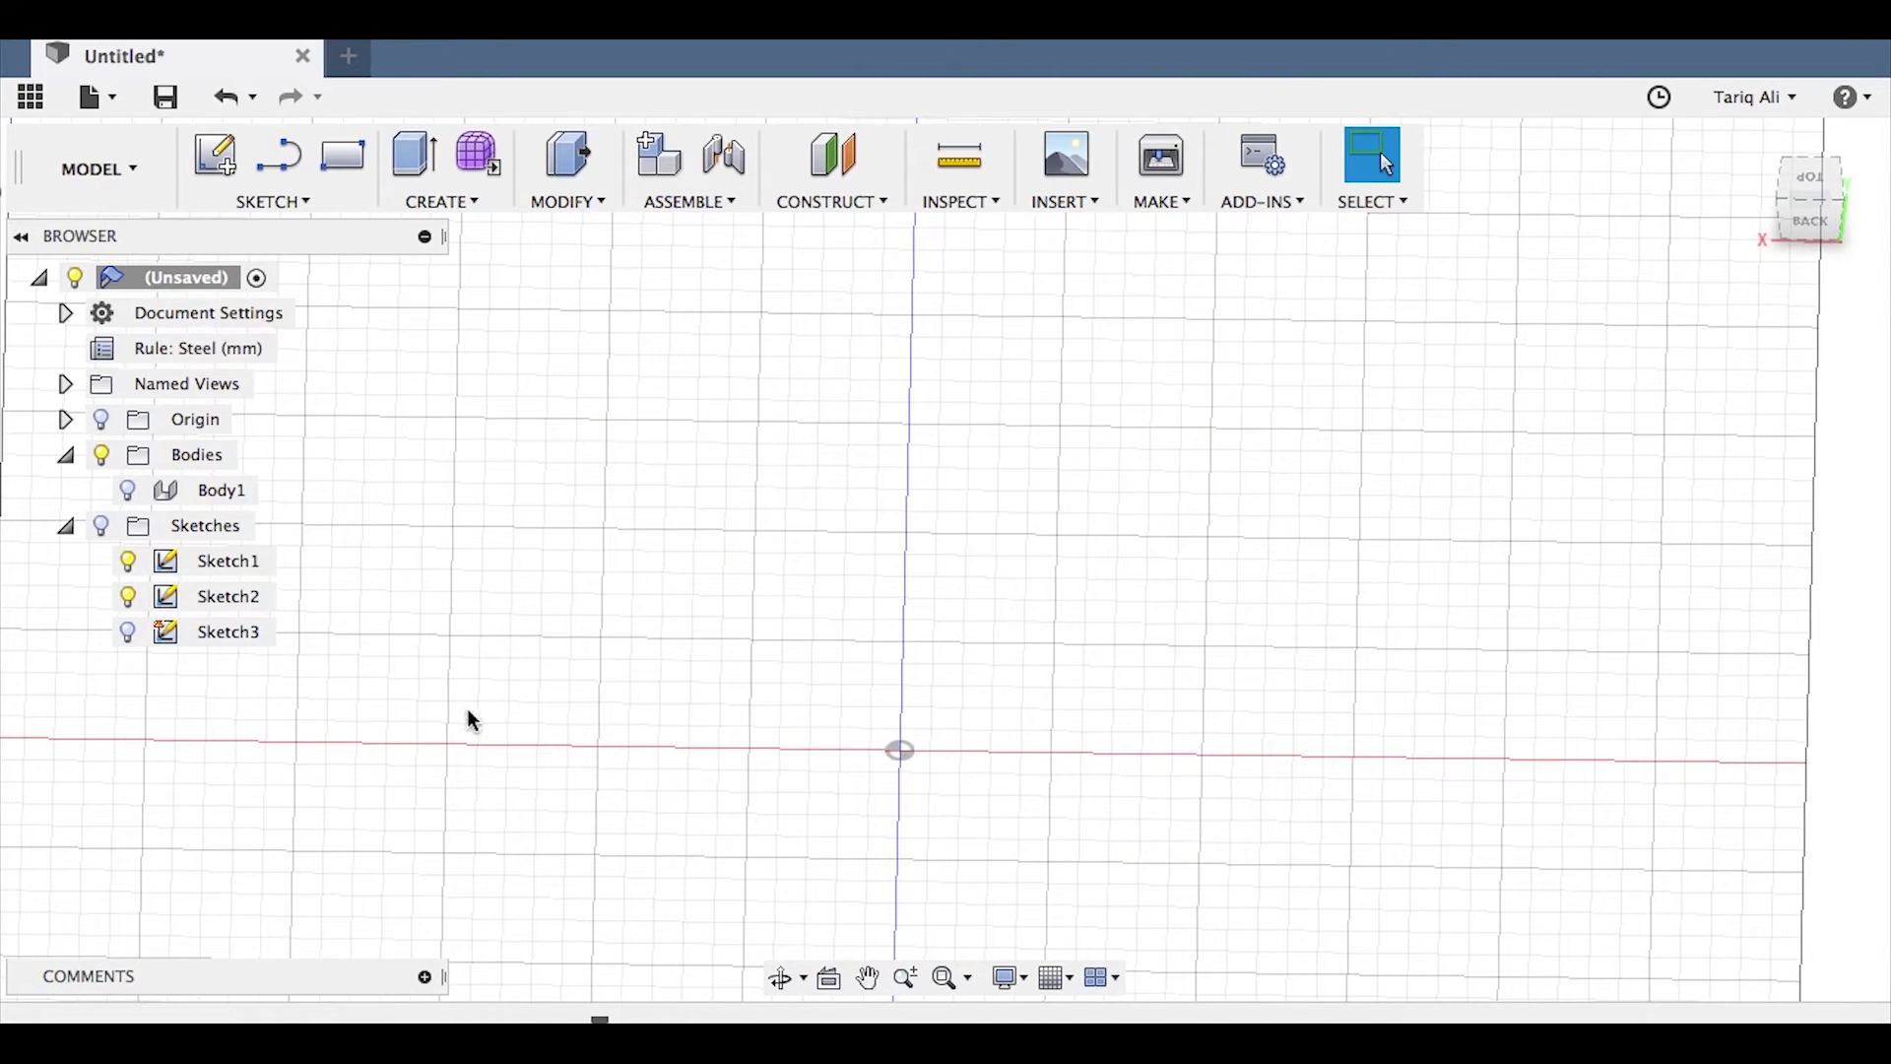
{"action": "middle_click_drag", "start_coordinate": [471, 719], "coordinate": [464, 617], "text": "shift"}
{"action": "left_click", "coordinate": [127, 492]}
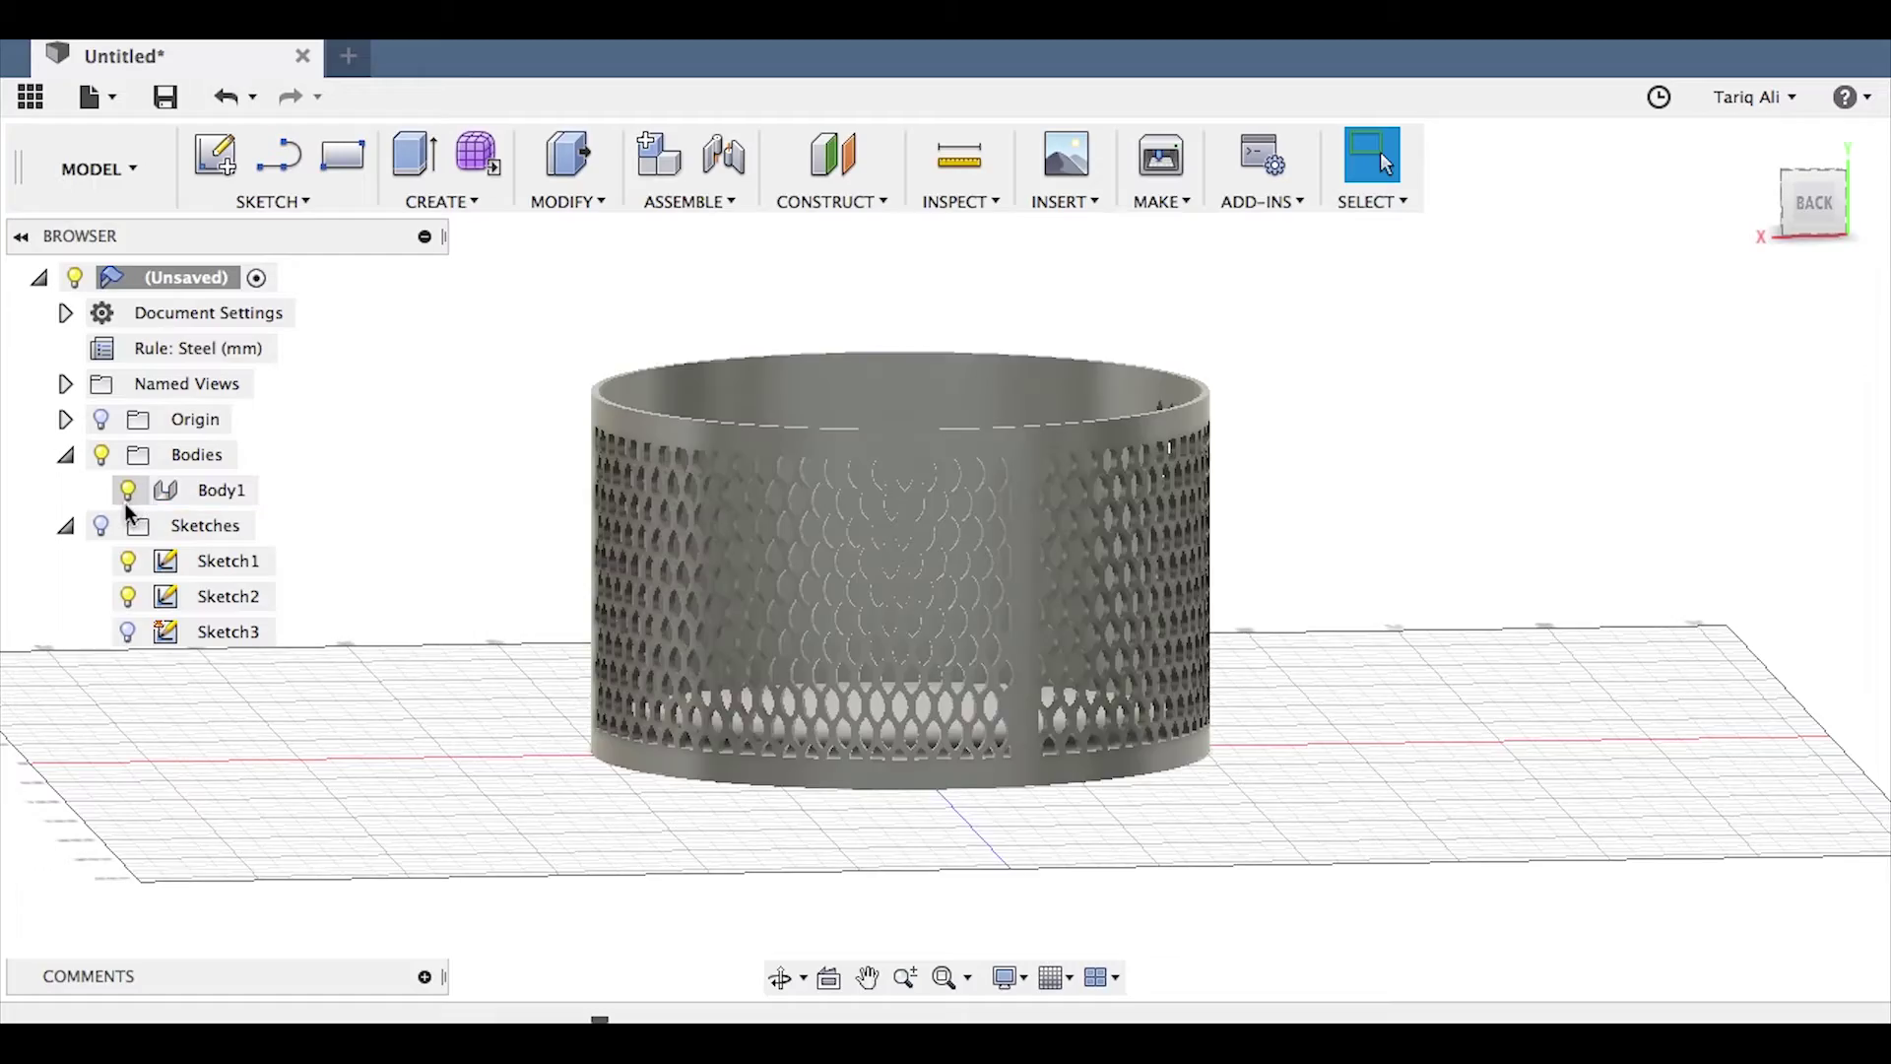
{"action": "left_click", "coordinate": [128, 492]}
{"action": "left_click", "coordinate": [129, 492]}
{"action": "middle_click_drag", "start_coordinate": [1295, 768], "coordinate": [1392, 823], "text": "shift"}
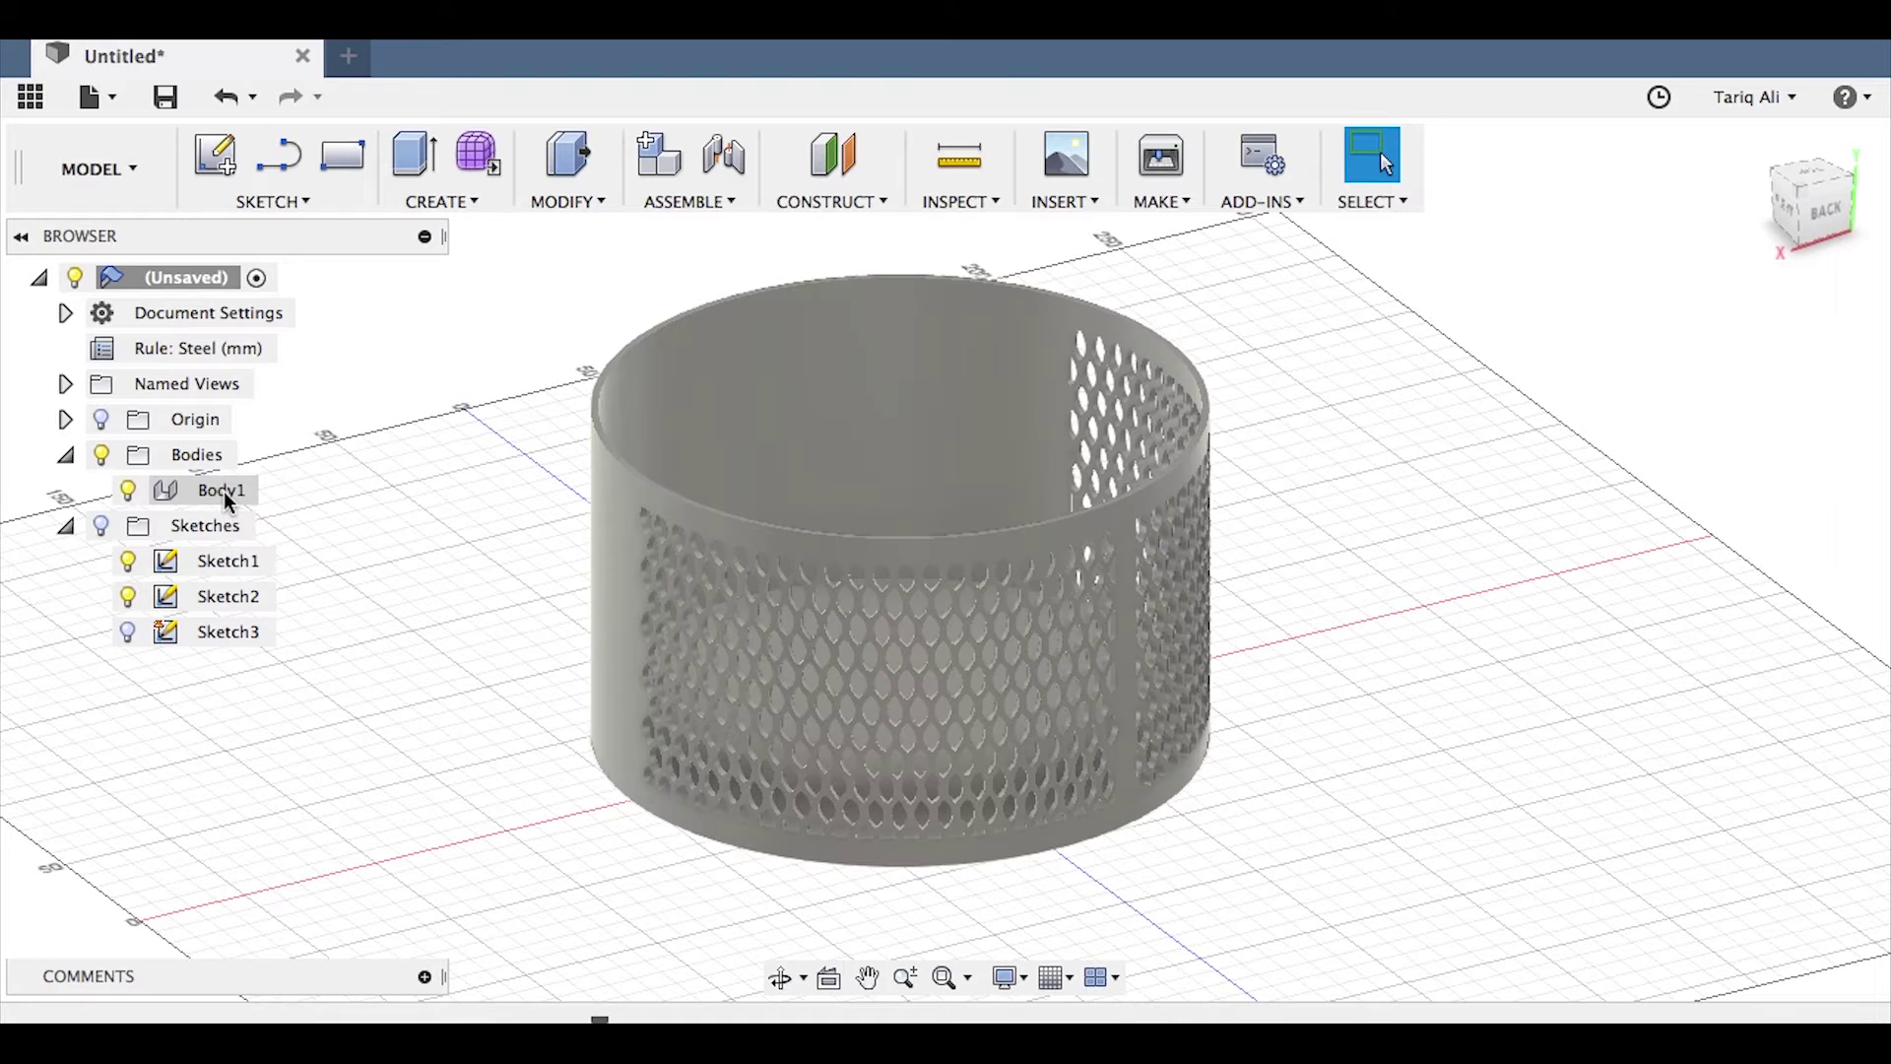
Step: Save Body1 as an STL with default settings, renaming Net_Penholder2 to Net_Penholder3
{"action": "right_click", "coordinate": [233, 496]}
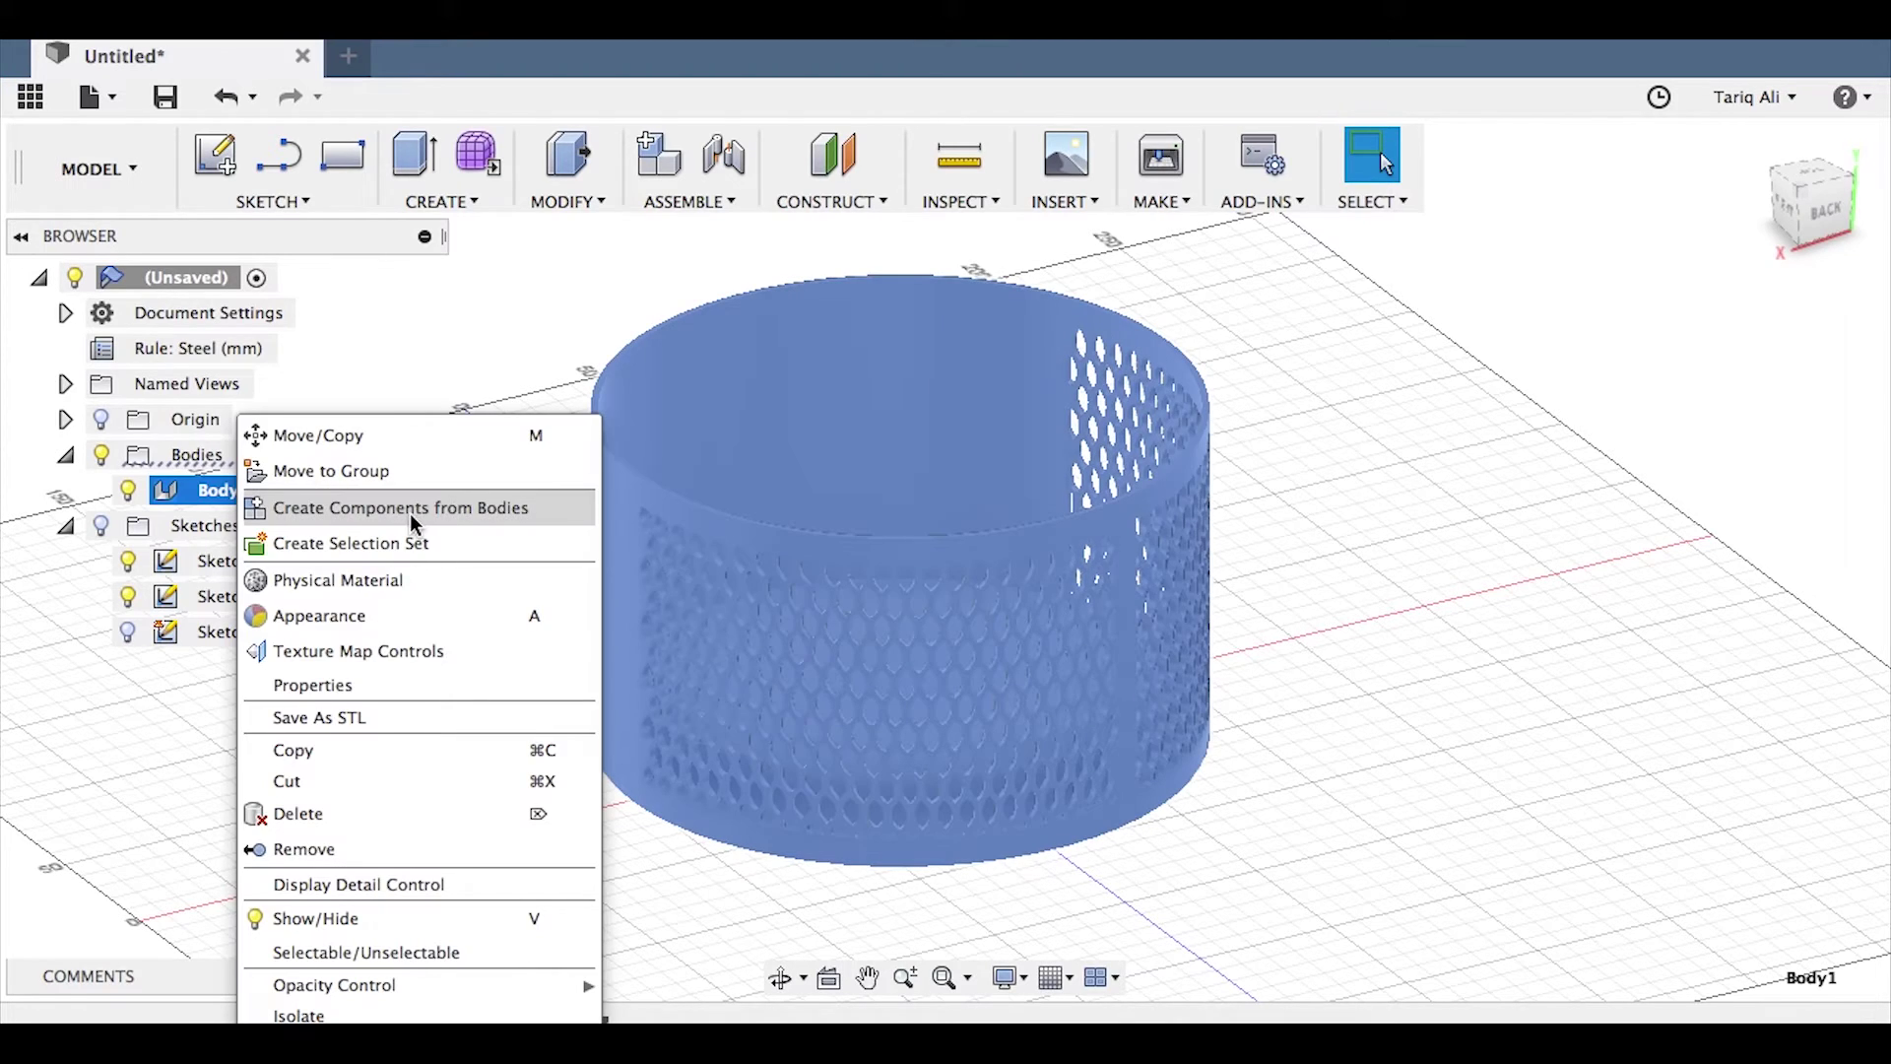
{"action": "left_click", "coordinate": [410, 719]}
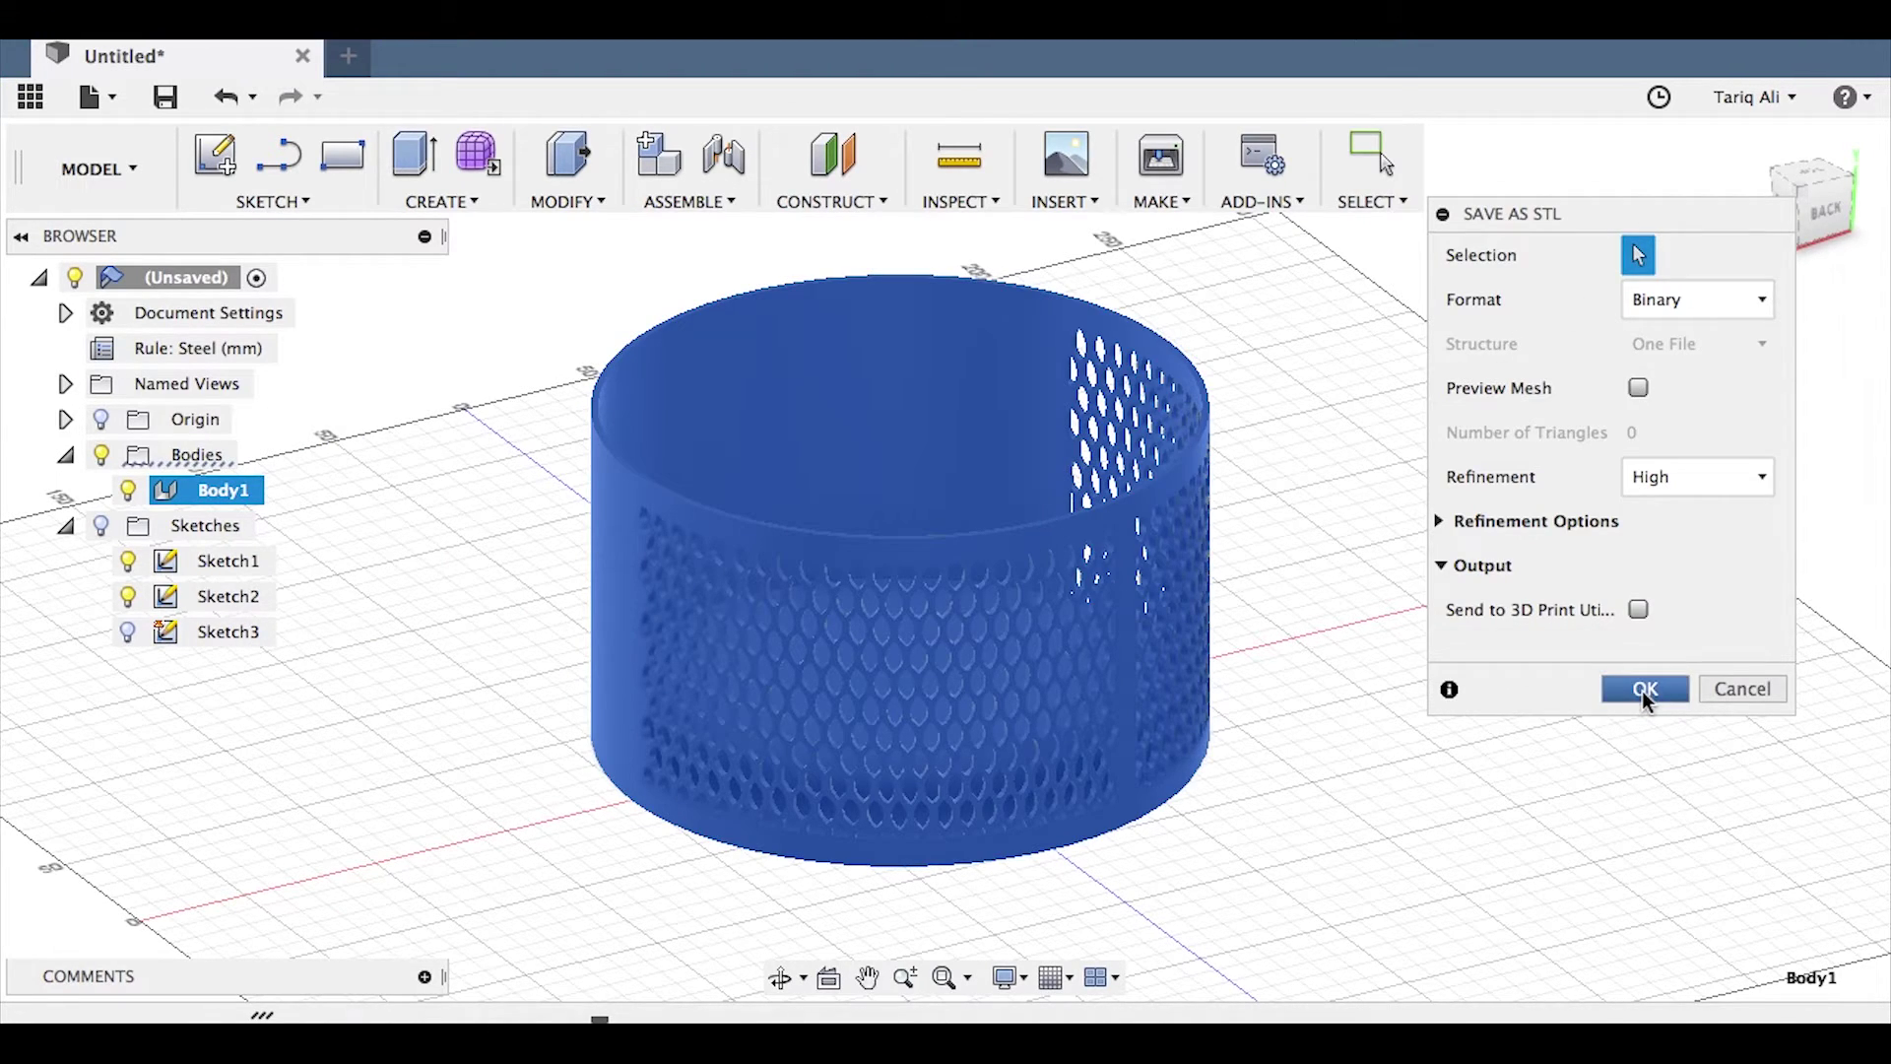
{"action": "left_click", "coordinate": [1643, 689]}
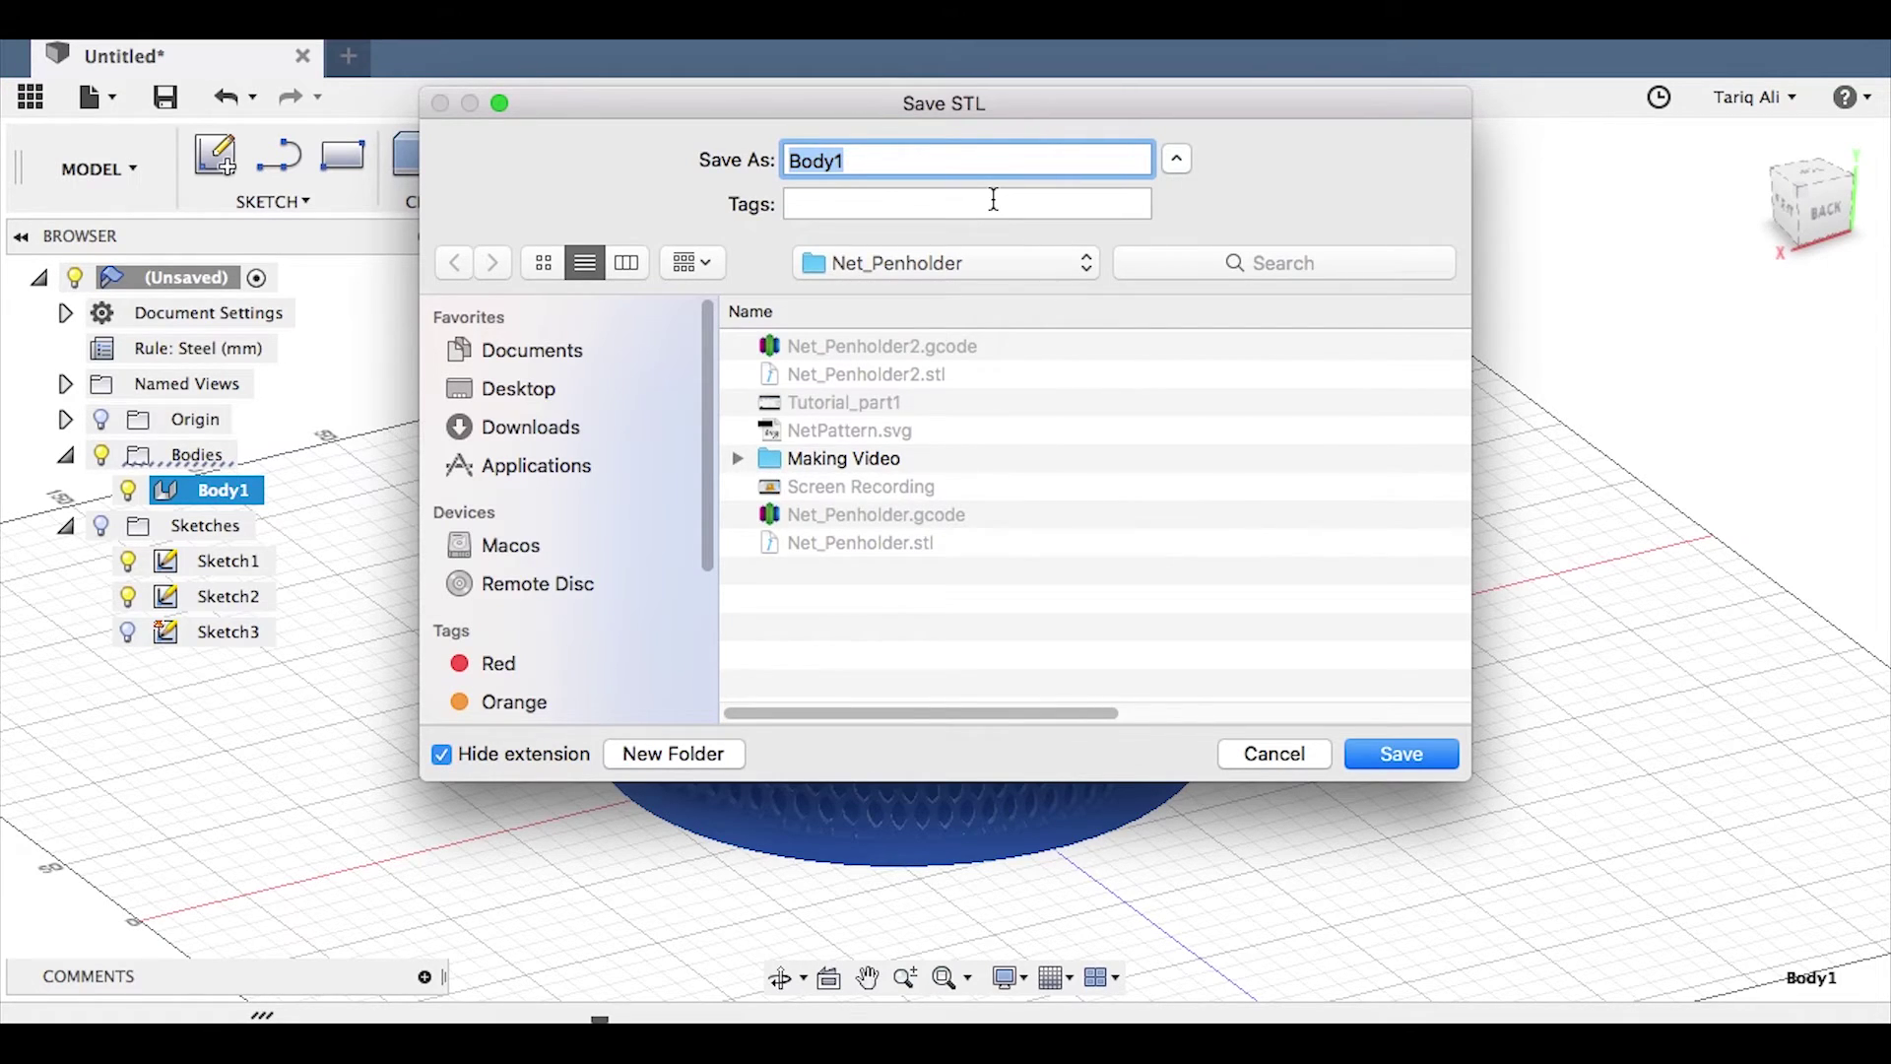
{"action": "left_click", "coordinate": [904, 384]}
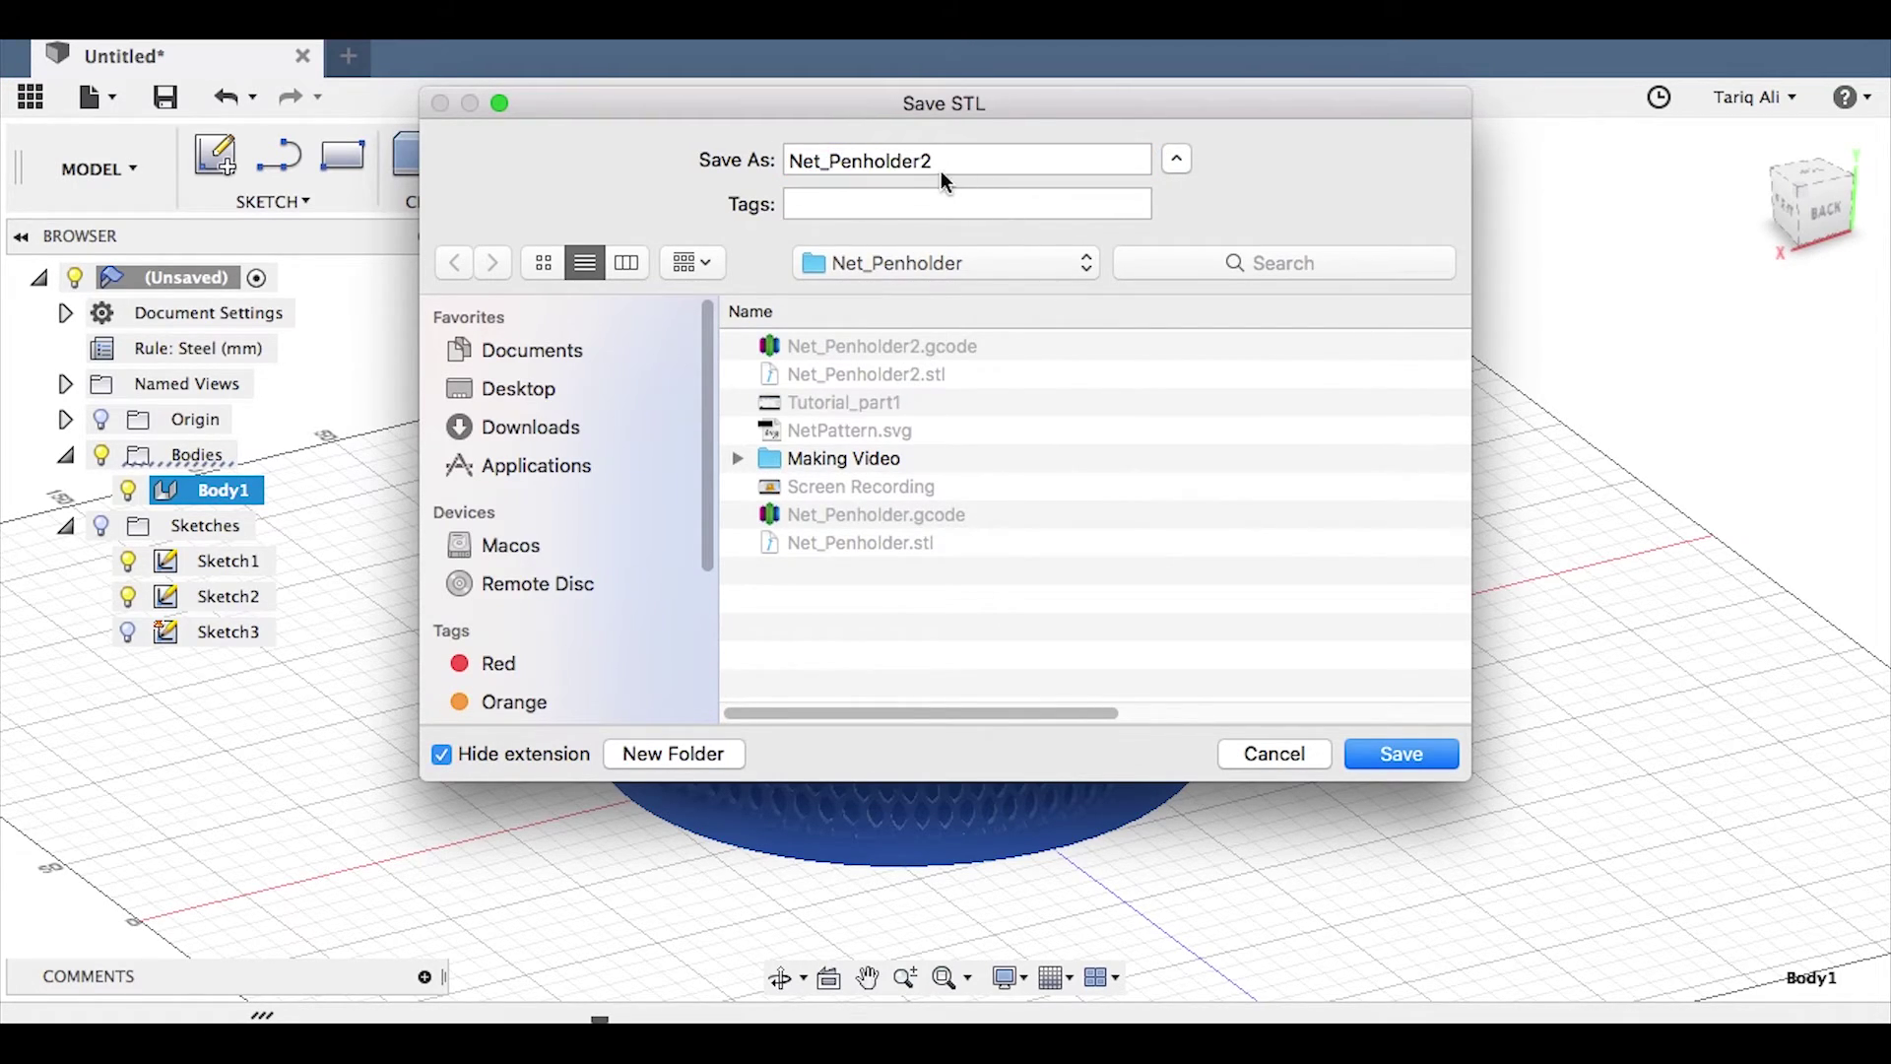
{"action": "left_click_drag", "start_coordinate": [920, 160], "coordinate": [947, 167]}
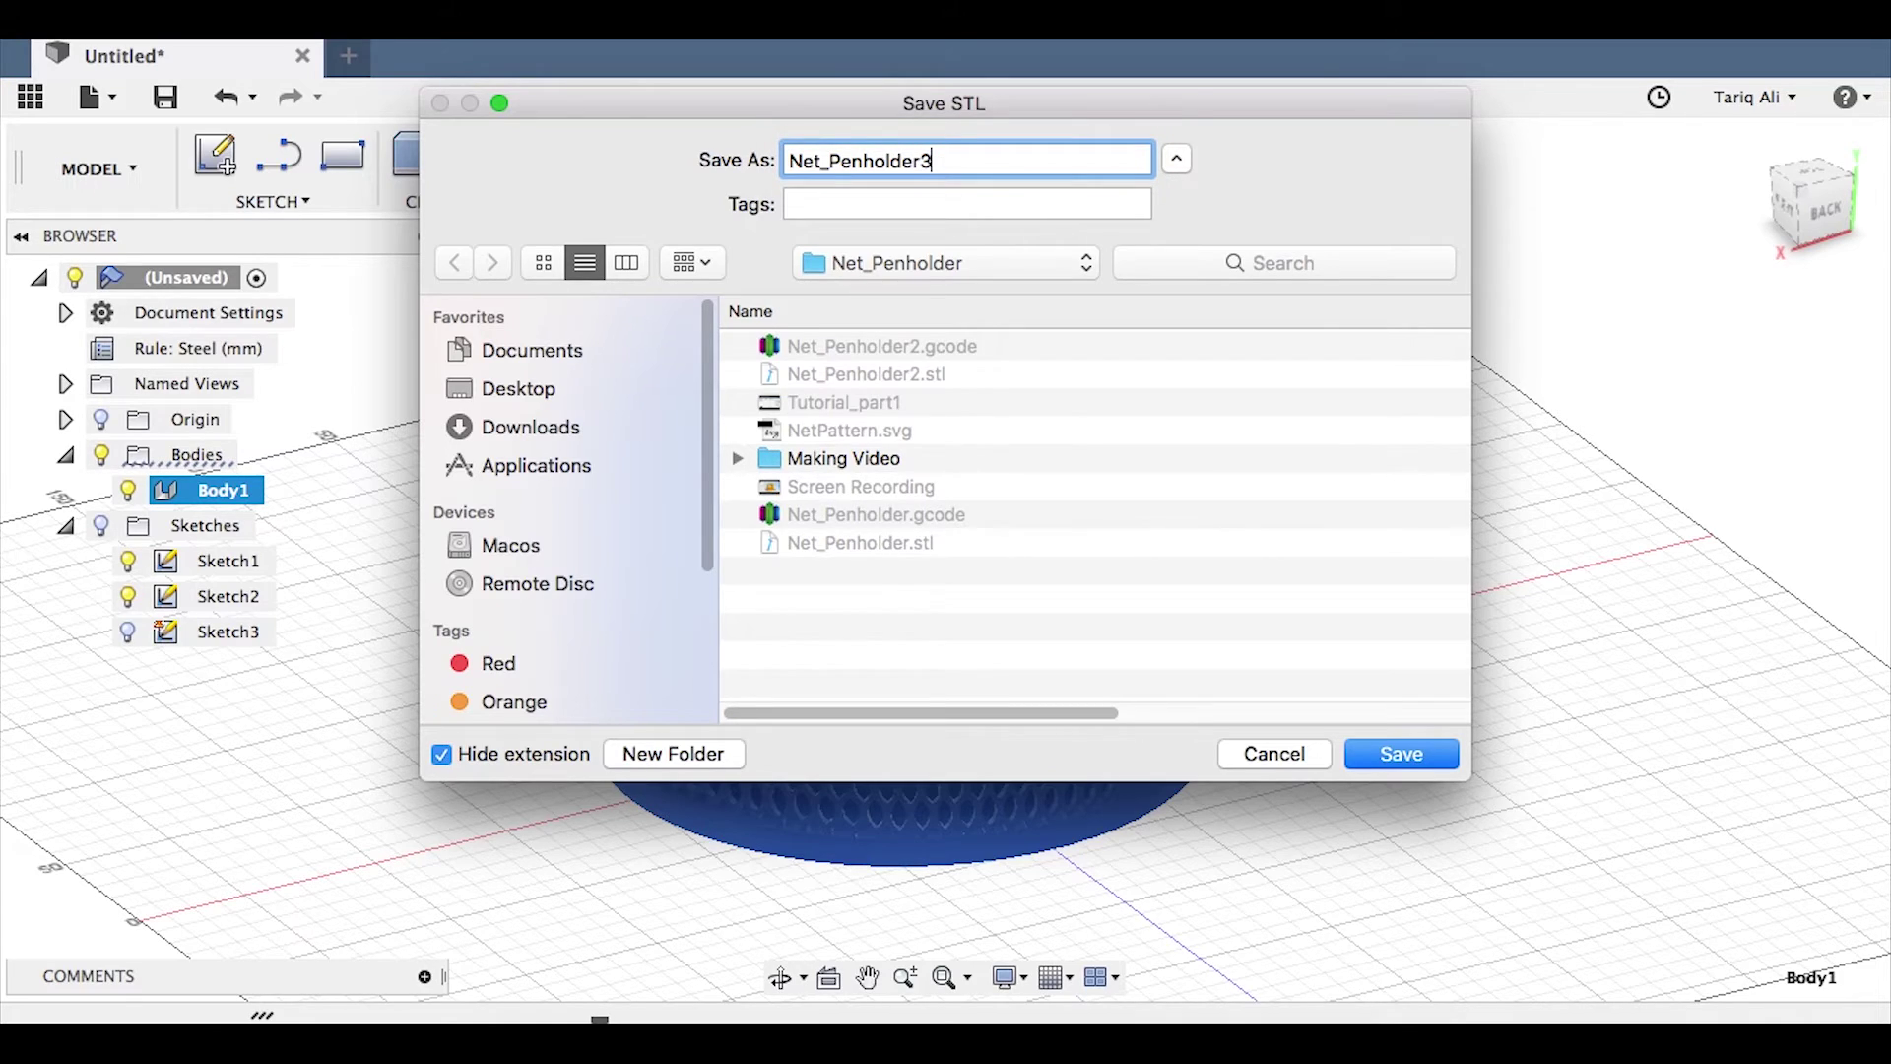
{"action": "type", "text": "3"}
{"action": "key", "text": "Return"}
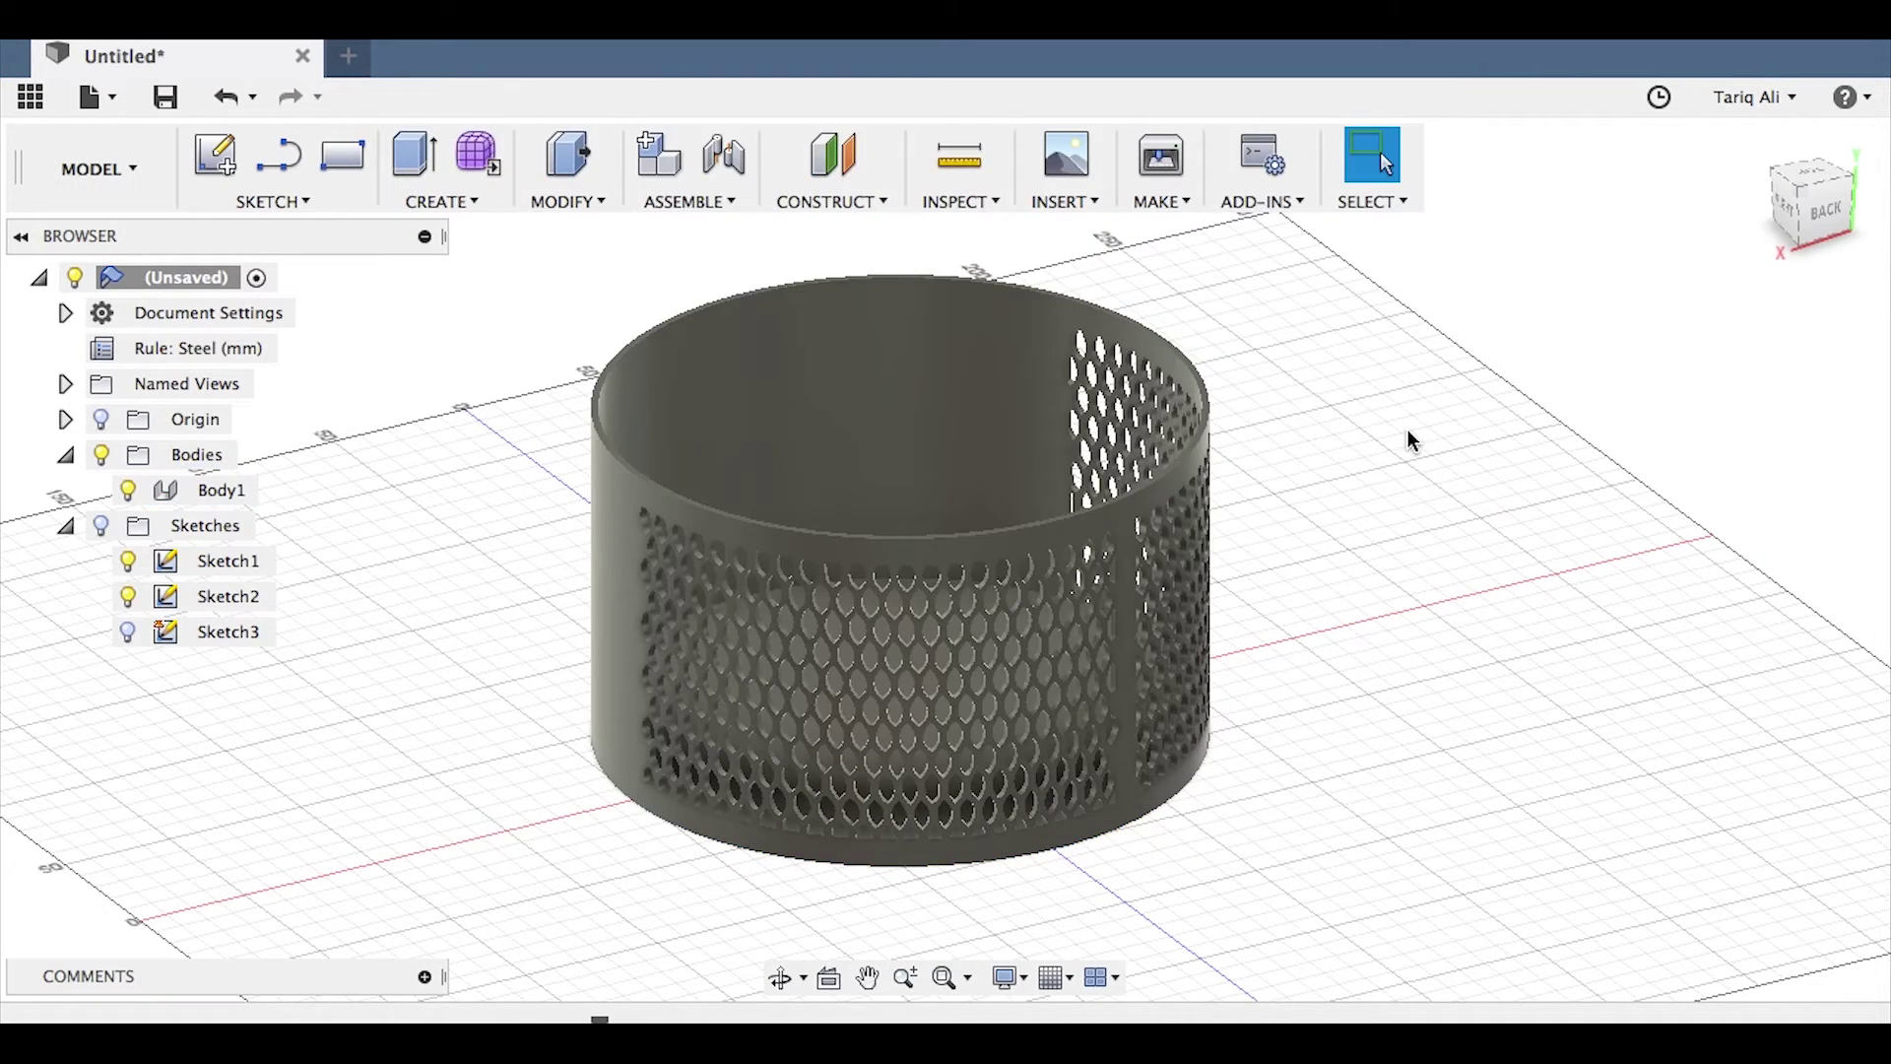
{"action": "middle_click_drag", "start_coordinate": [1410, 434], "coordinate": [1431, 519], "text": "shift"}
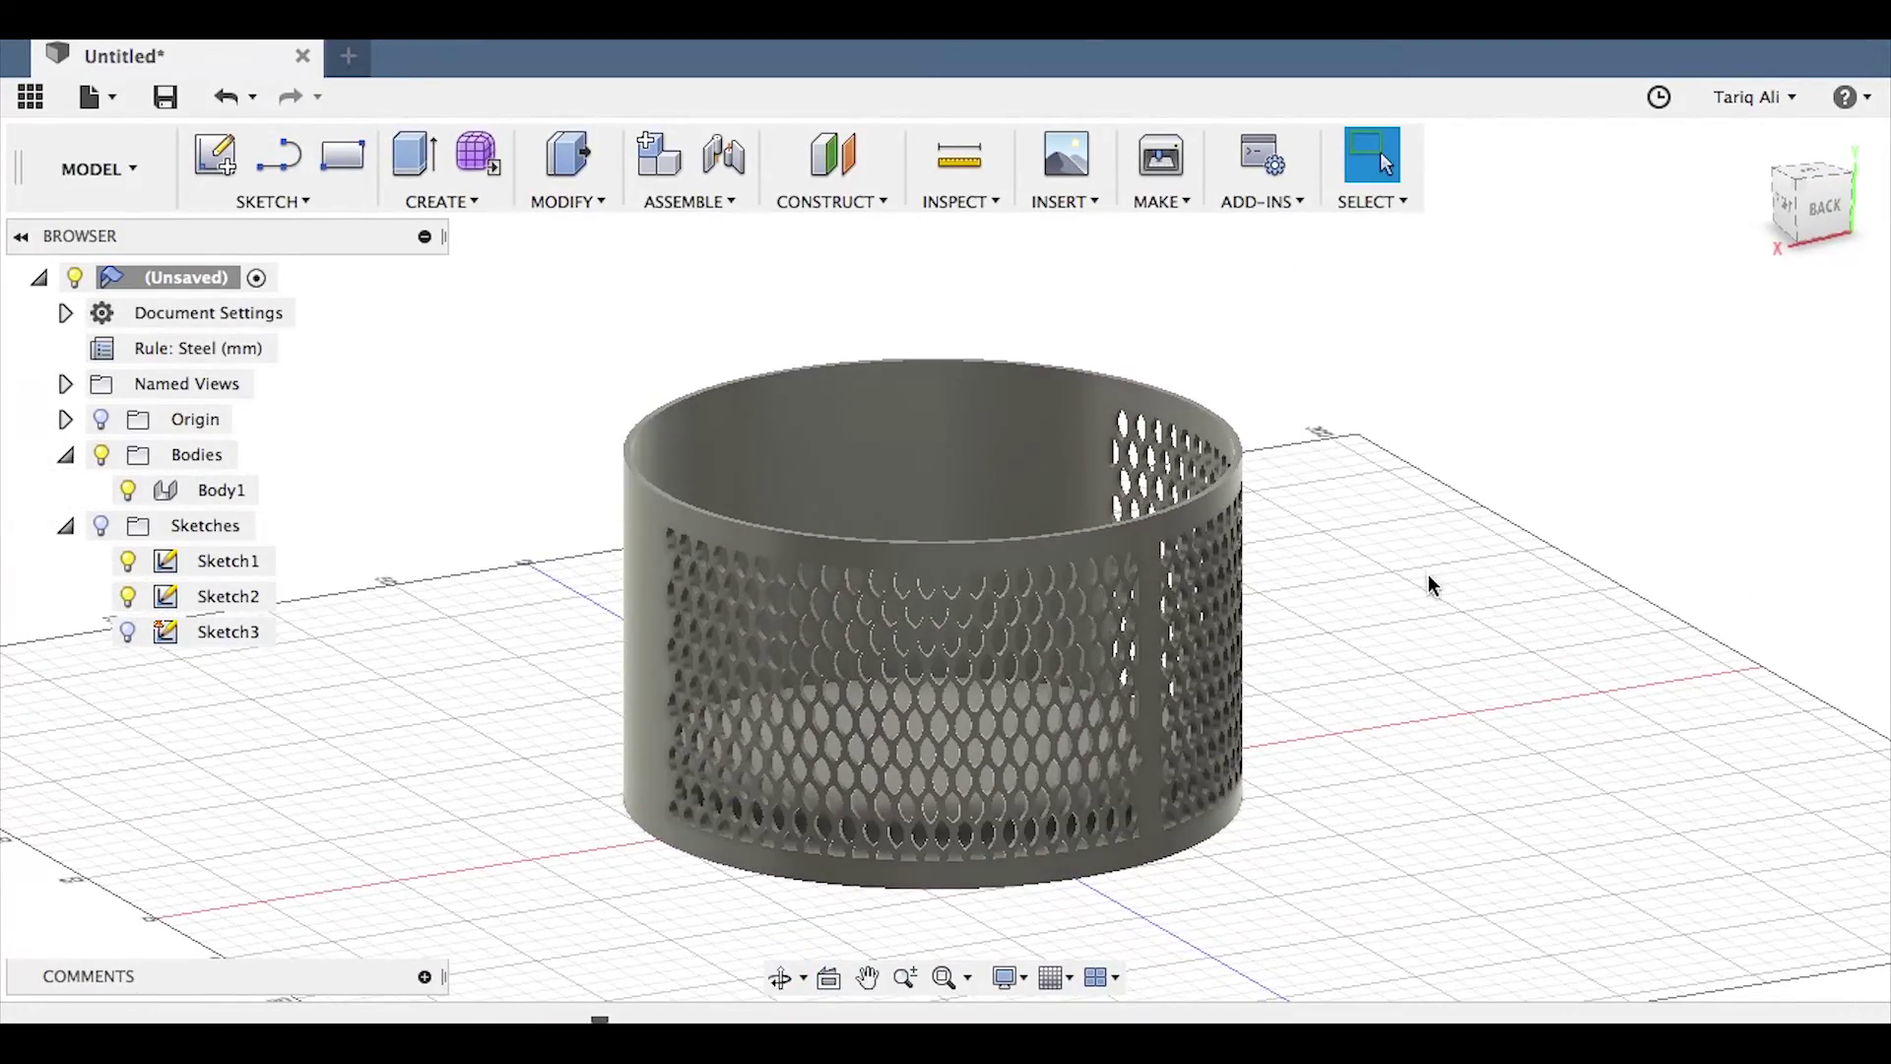